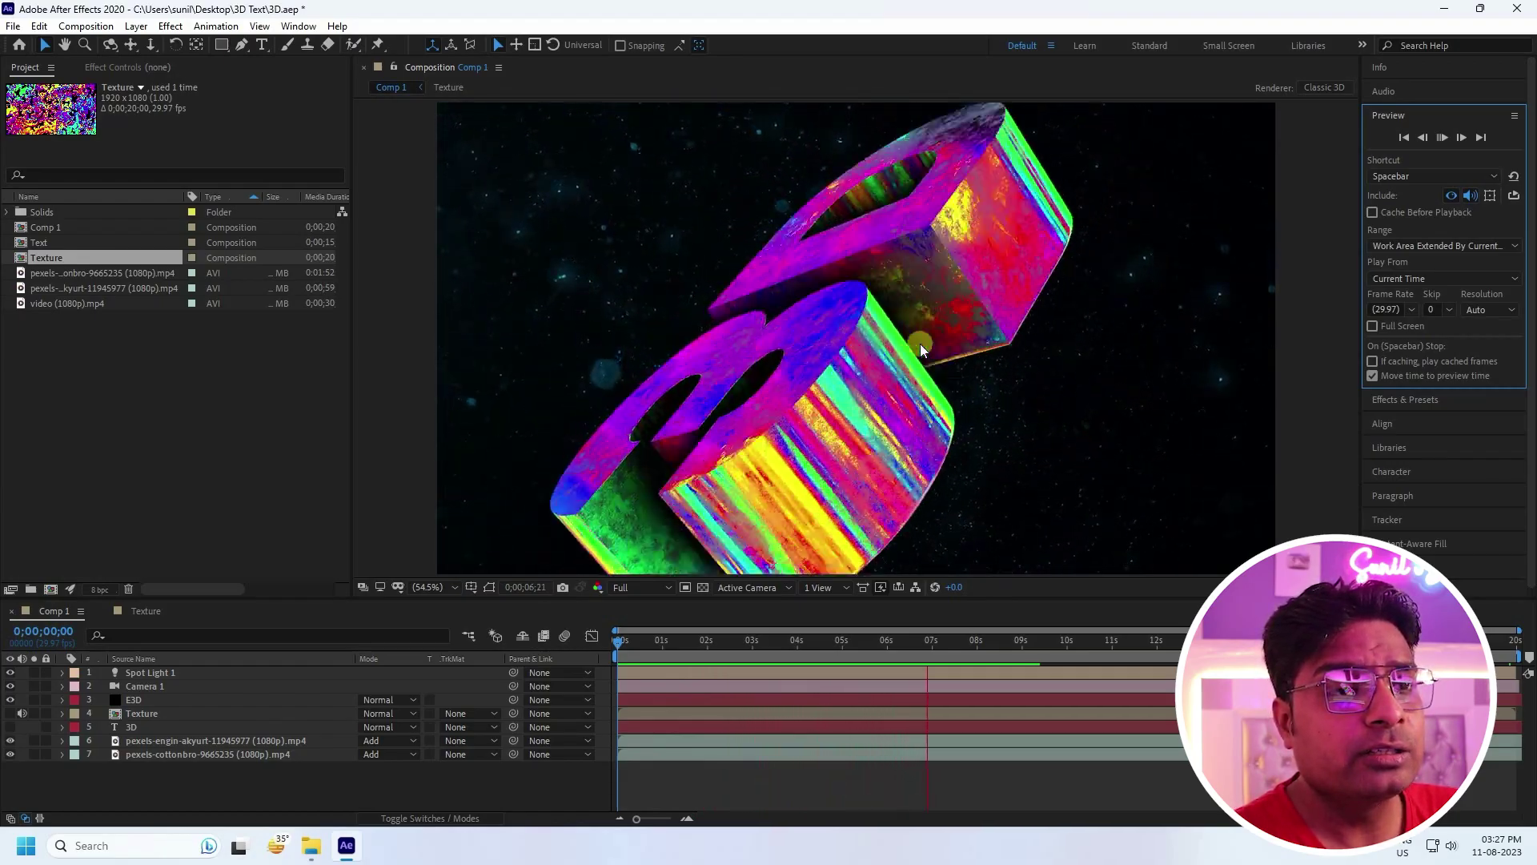
# Stop the preview of the finished rotating '3D' title animation
pyautogui.press('space')
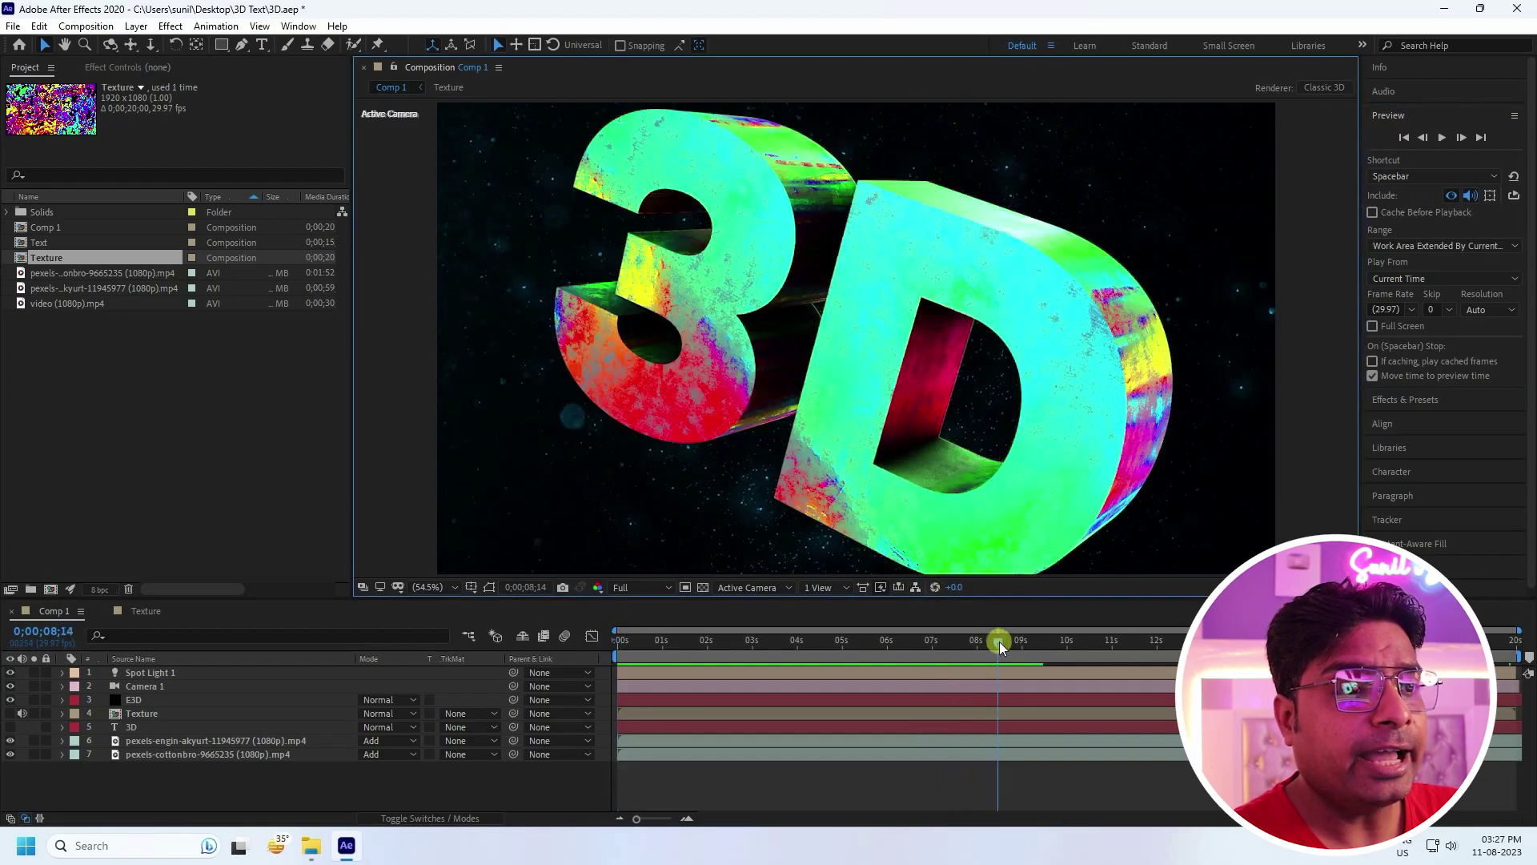
# Start a new blank project, discarding changes to the old one
pyautogui.click(13, 26)
pyautogui.moveTo(48, 40)
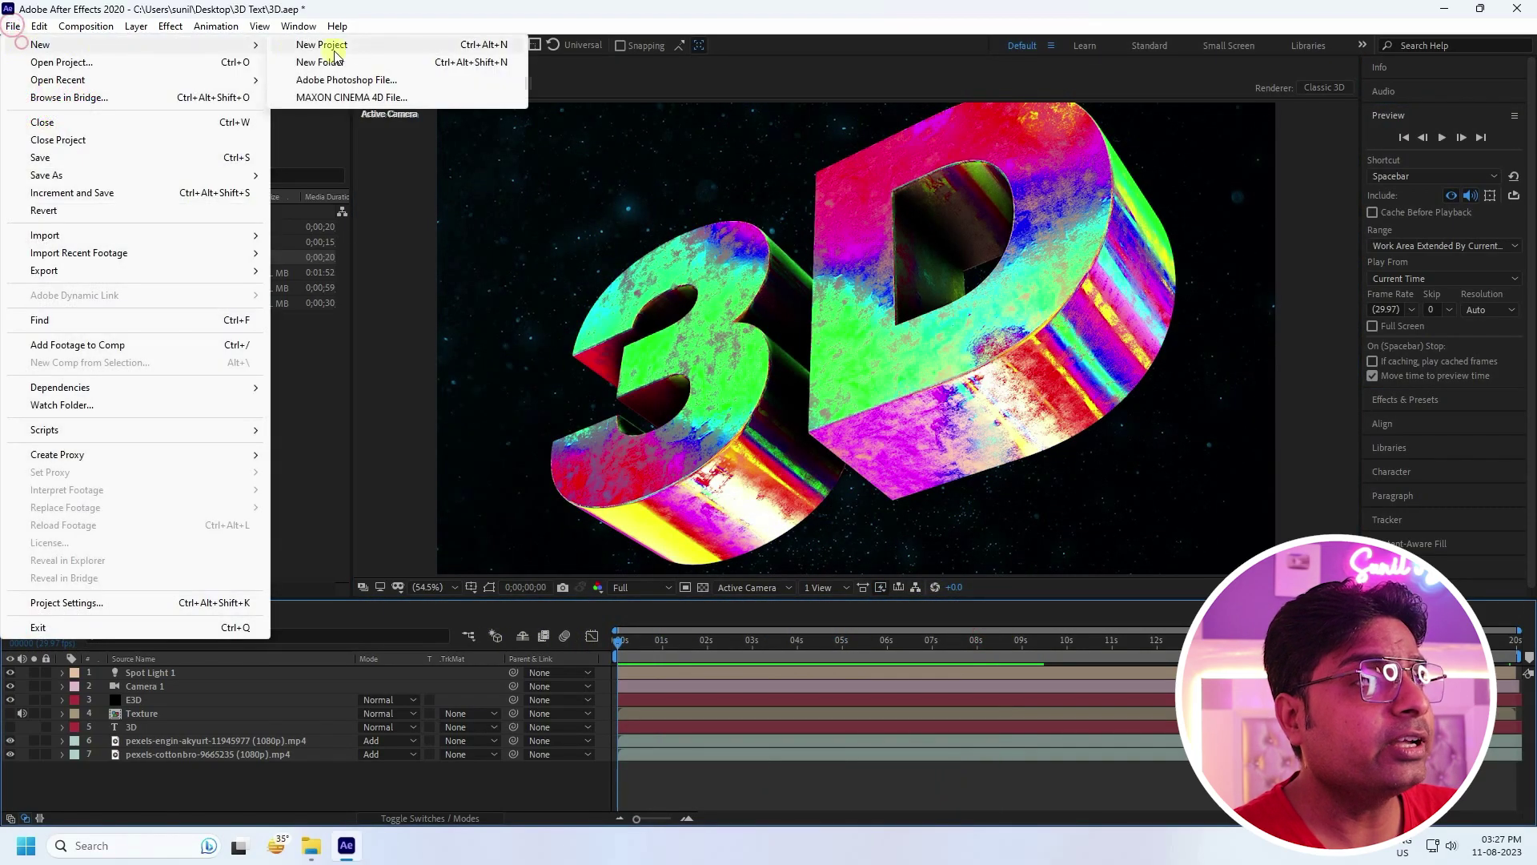
pyautogui.click(336, 44)
pyautogui.click(771, 439)
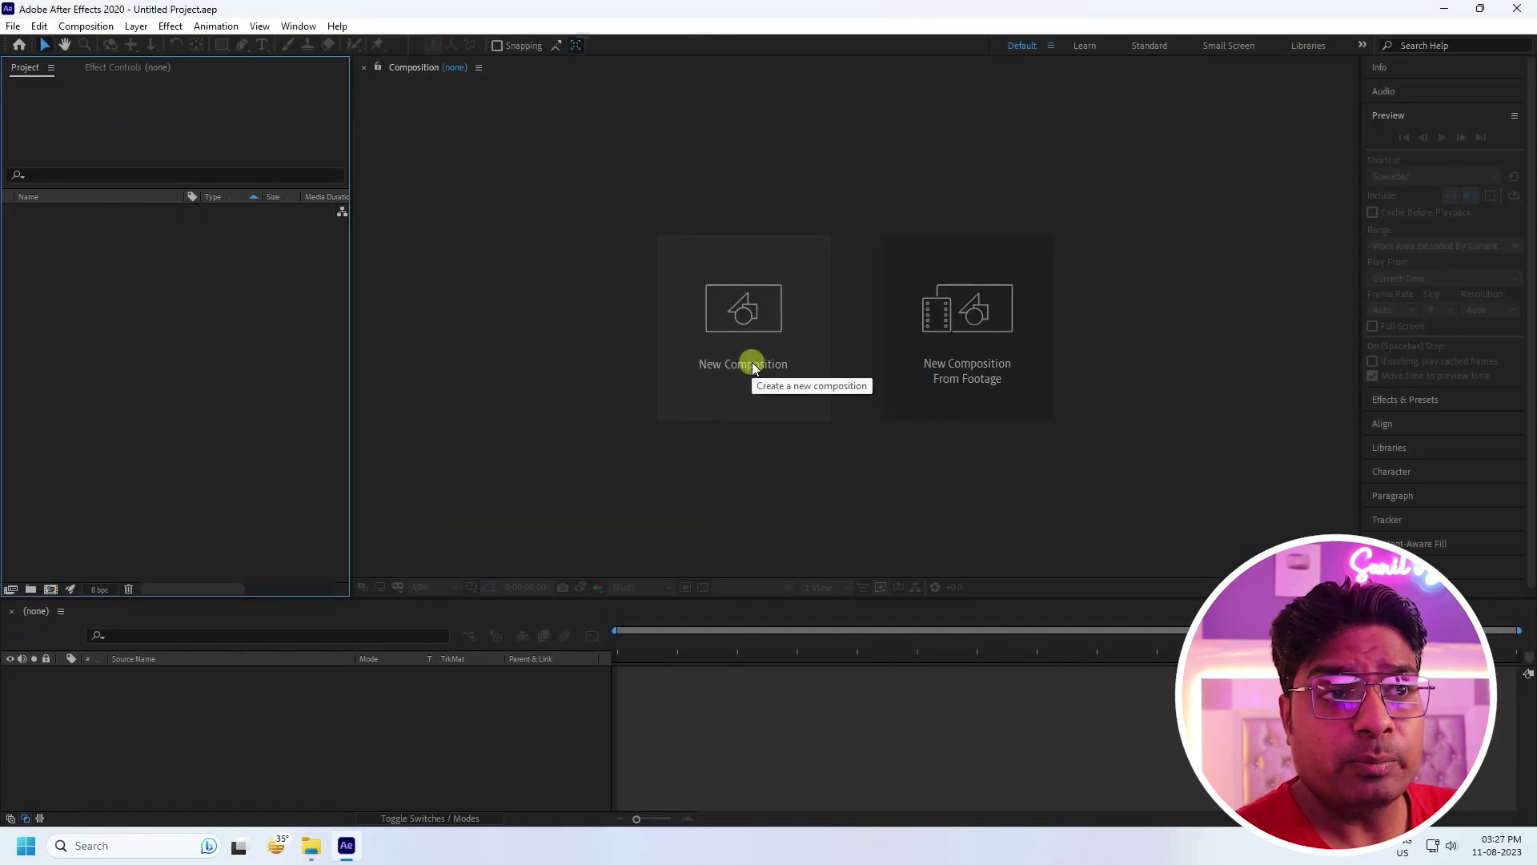
# Create a new composition named '3D TEXT'
pyautogui.click(735, 370)
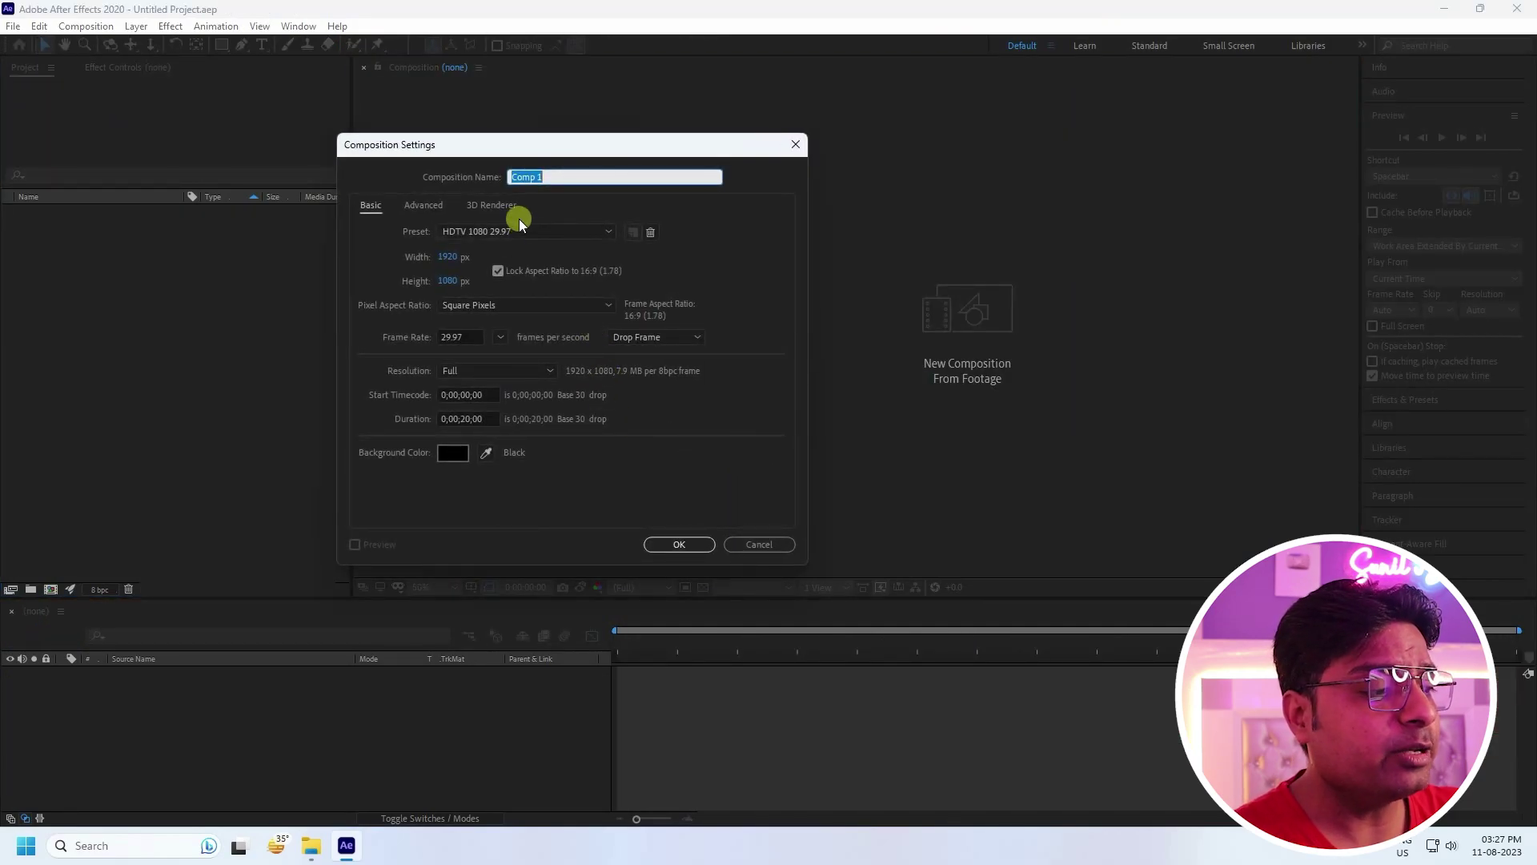
pyautogui.write('3D TEXT')
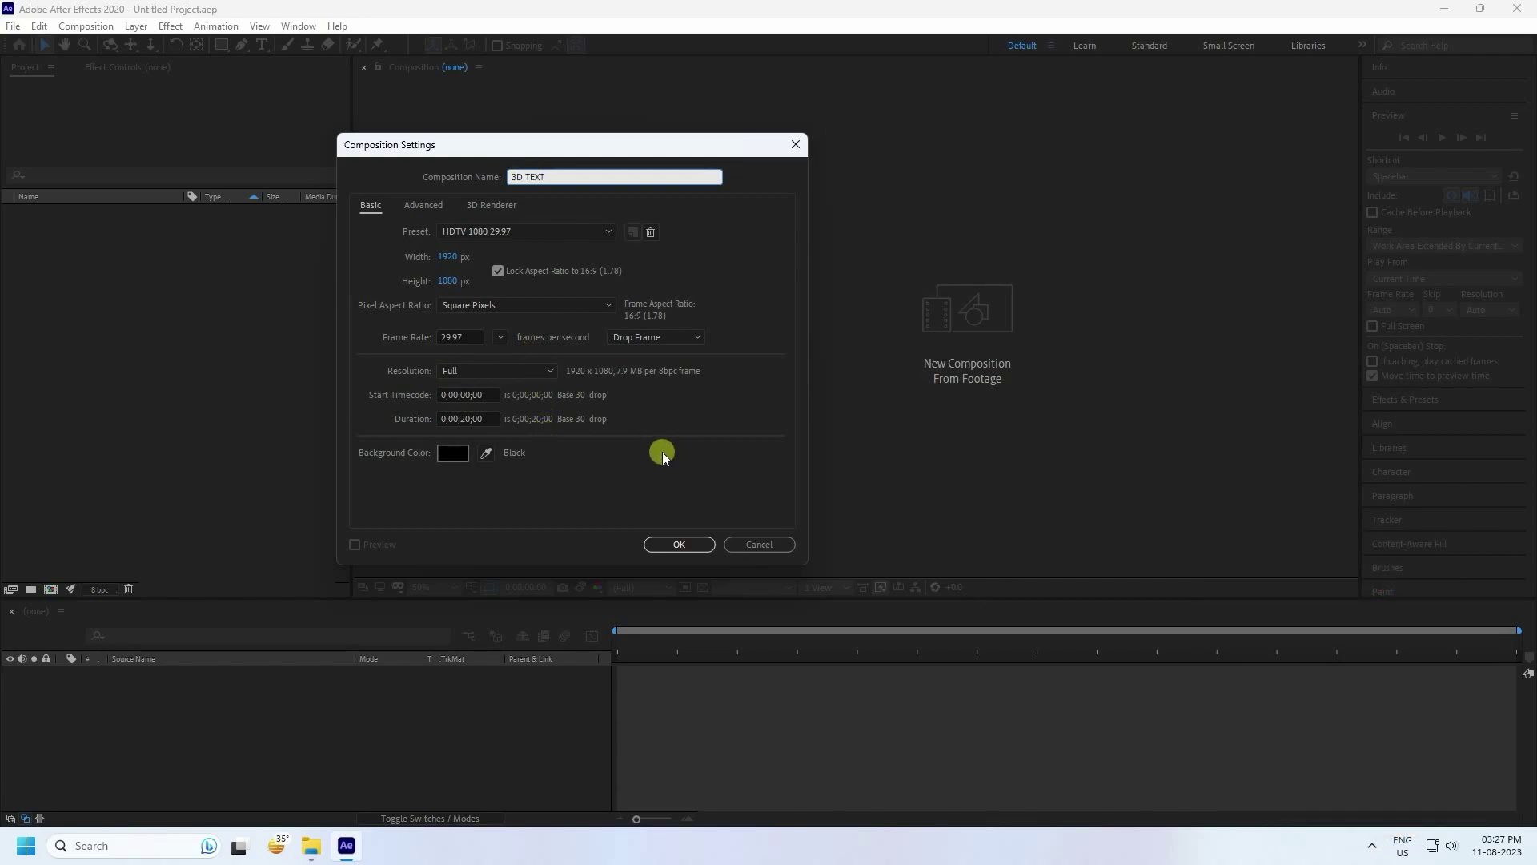
pyautogui.click(667, 532)
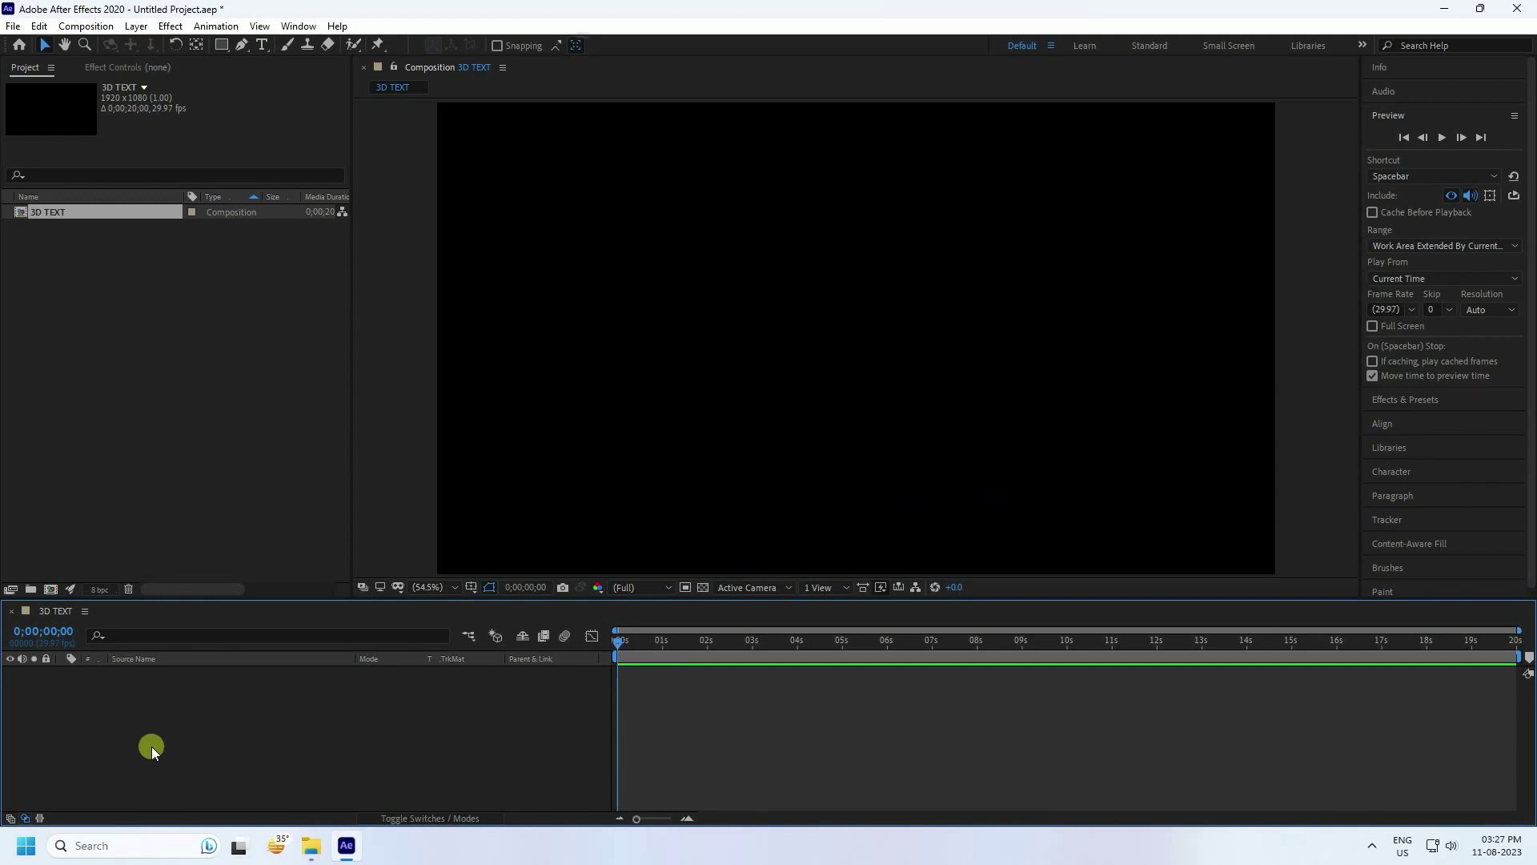
# Import the city-street video and the two Pexels starfield clips into the project
pyautogui.rightClick(86, 282)
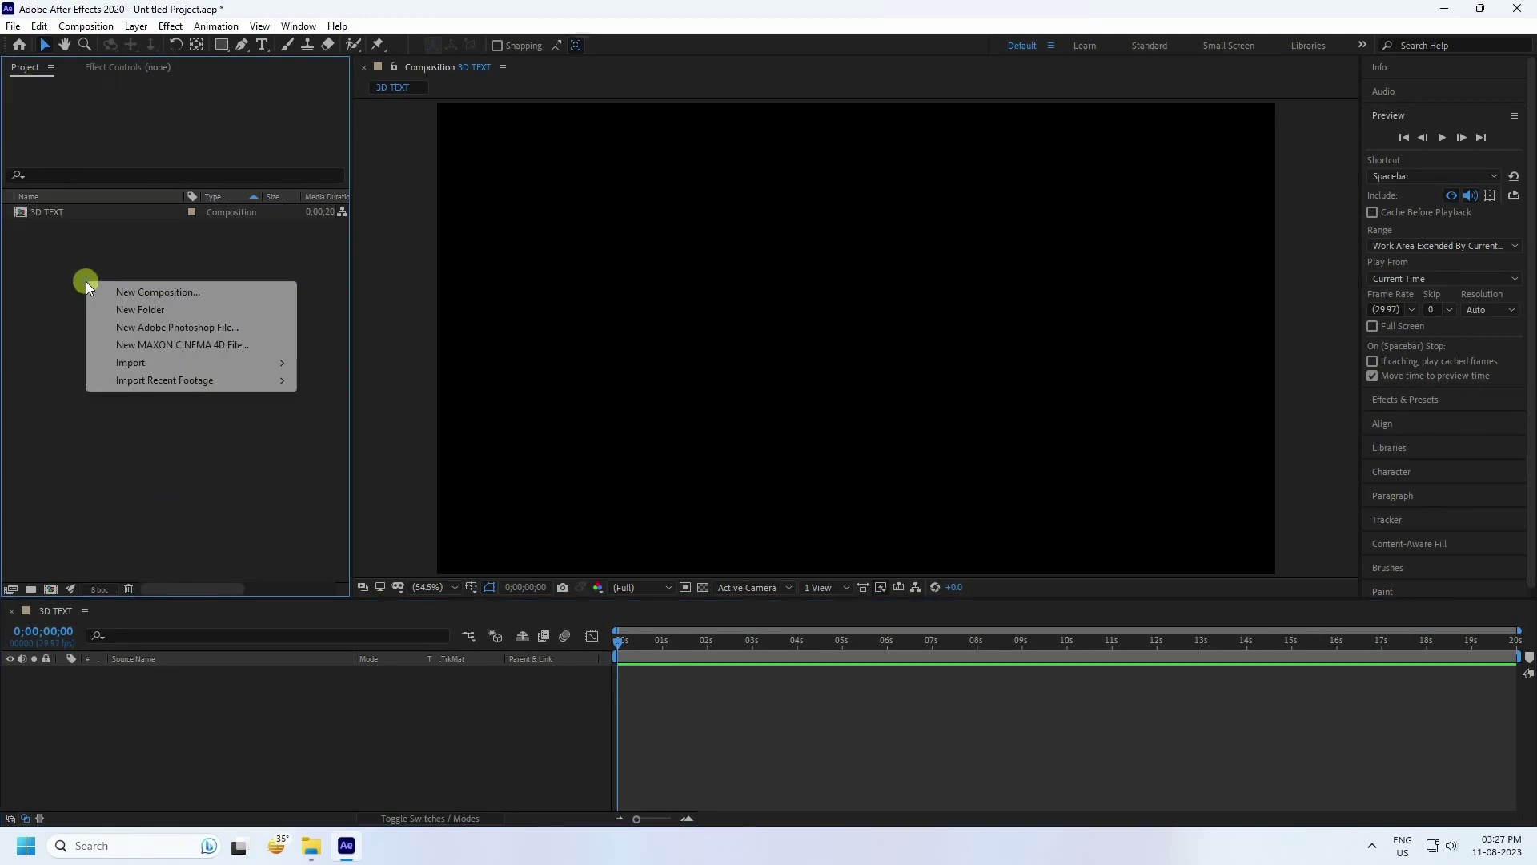
pyautogui.moveTo(116, 362)
pyautogui.click(329, 358)
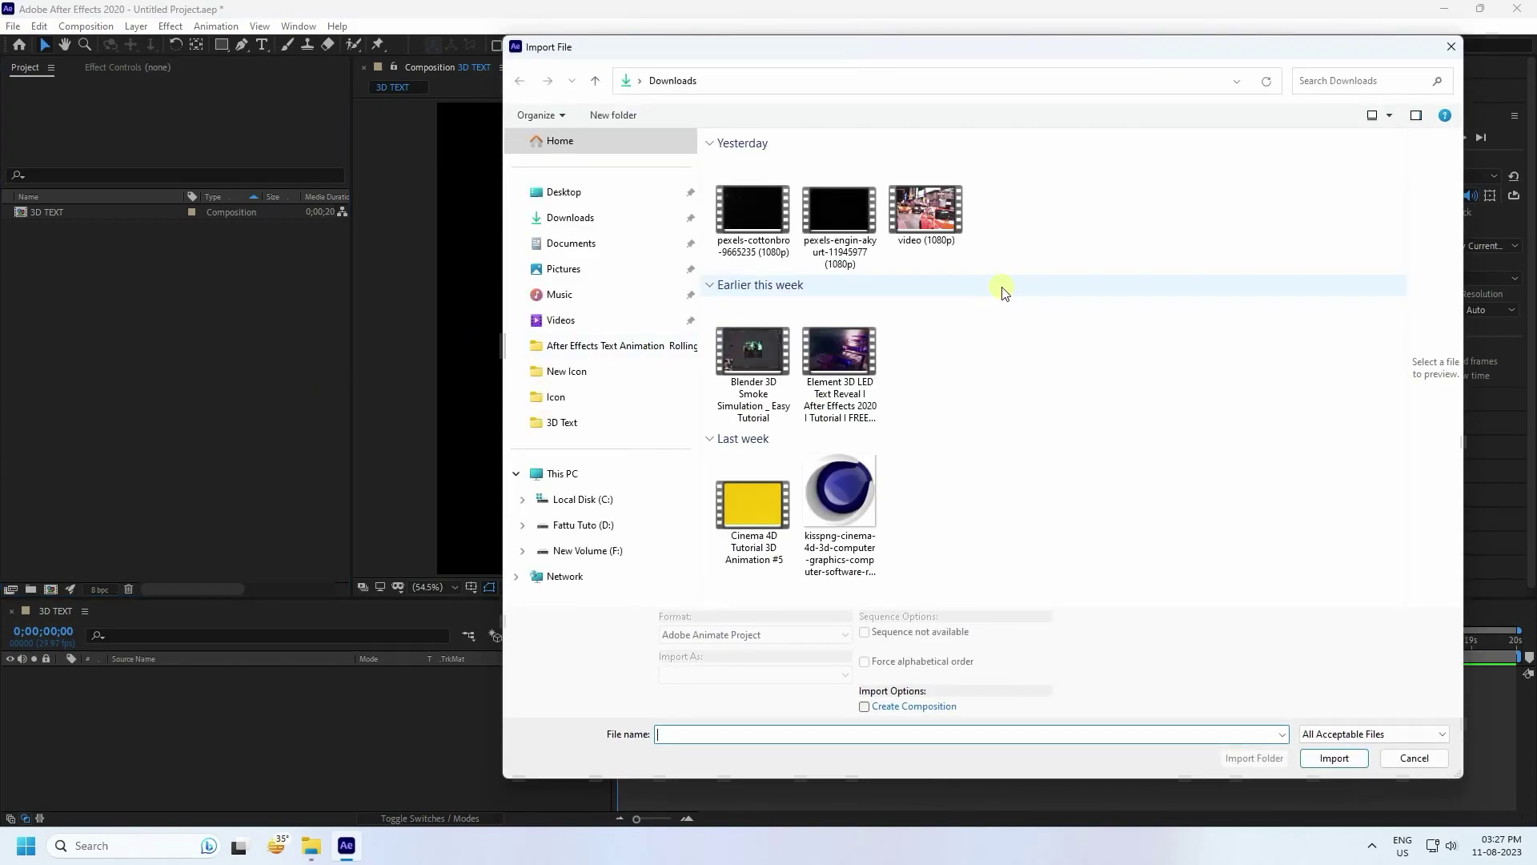
pyautogui.moveTo(1030, 210); pyautogui.dragTo(738, 233)
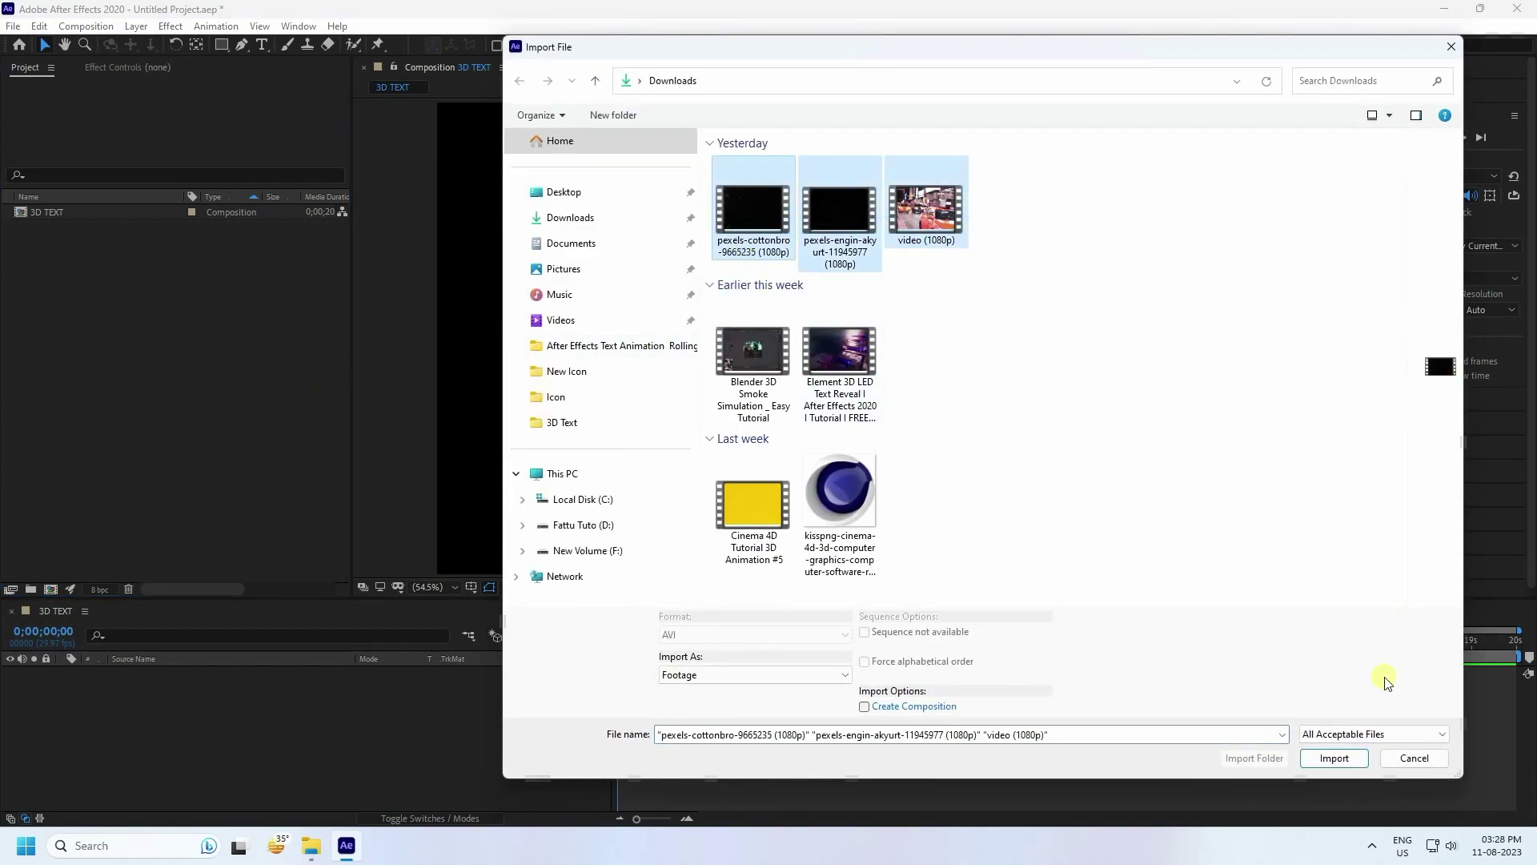
pyautogui.click(1333, 759)
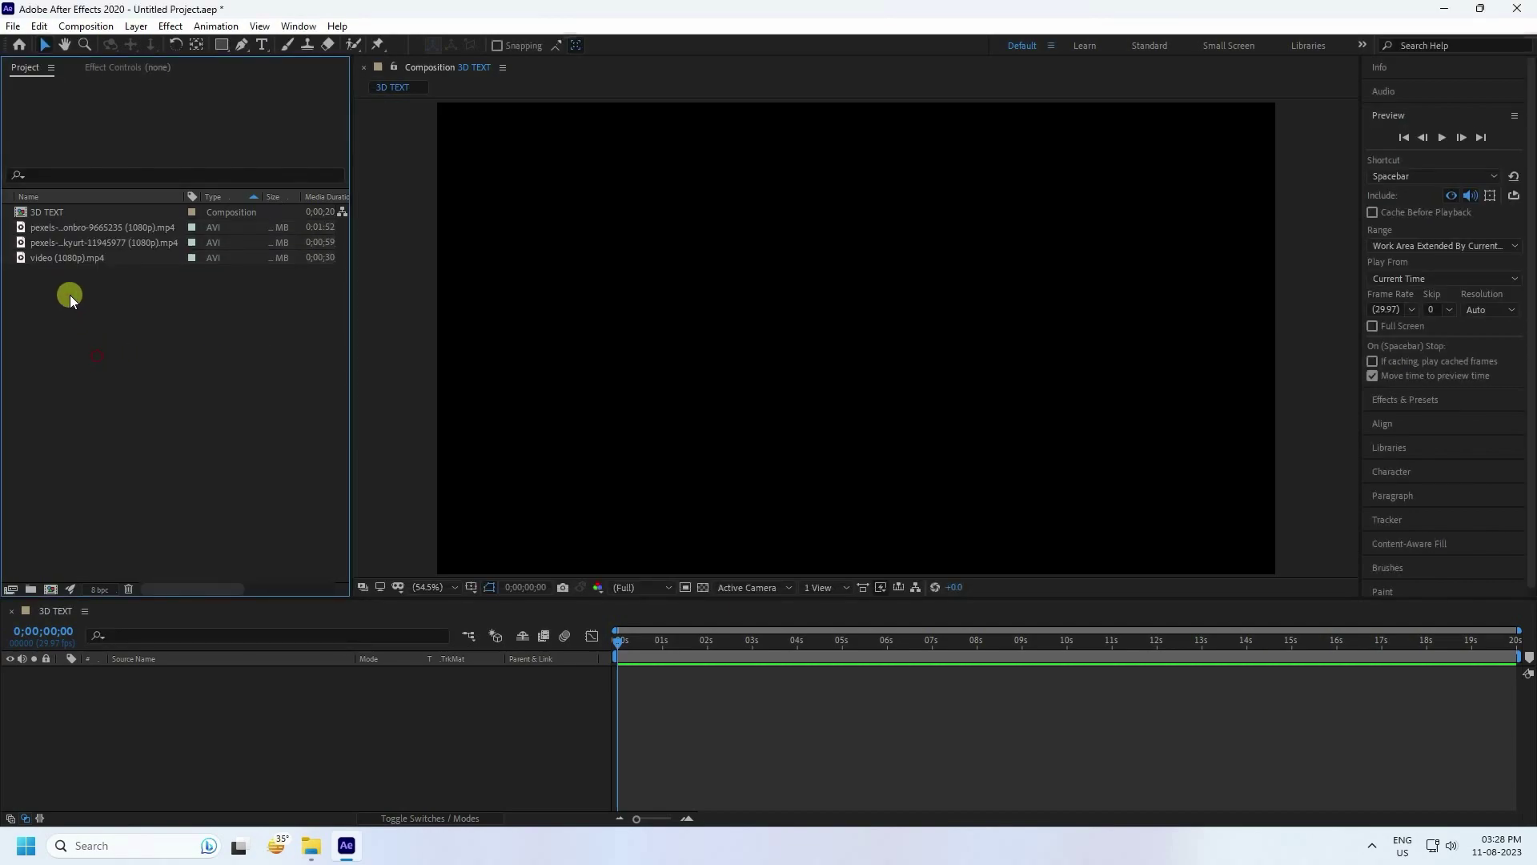
# Preview the street clip and both starfield clips, then return to the 3D TEXT composition
pyautogui.click(64, 258)
pyautogui.doubleClick(64, 259)
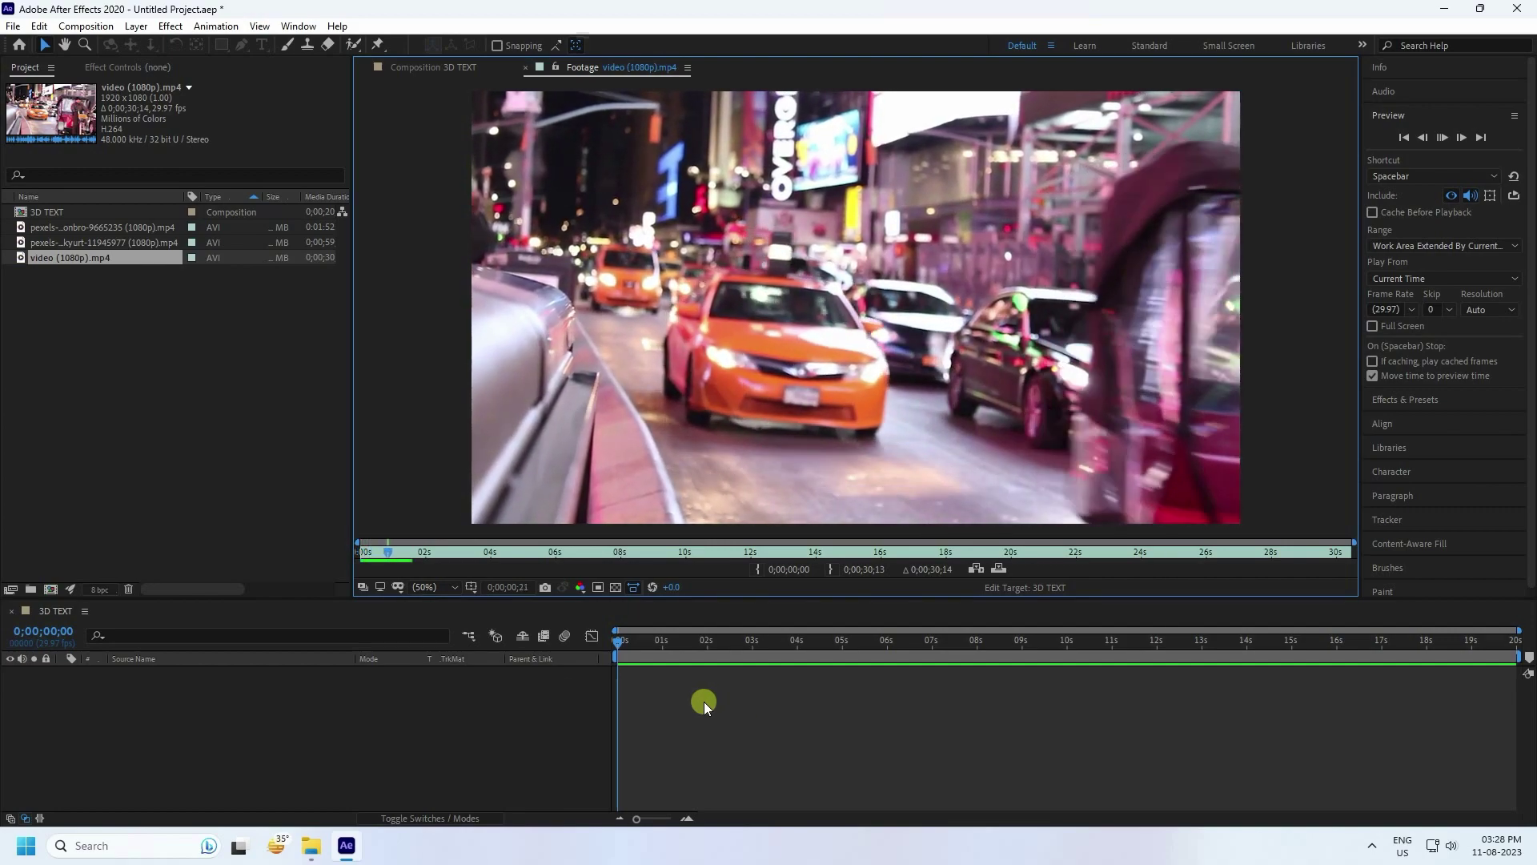
pyautogui.press('space')
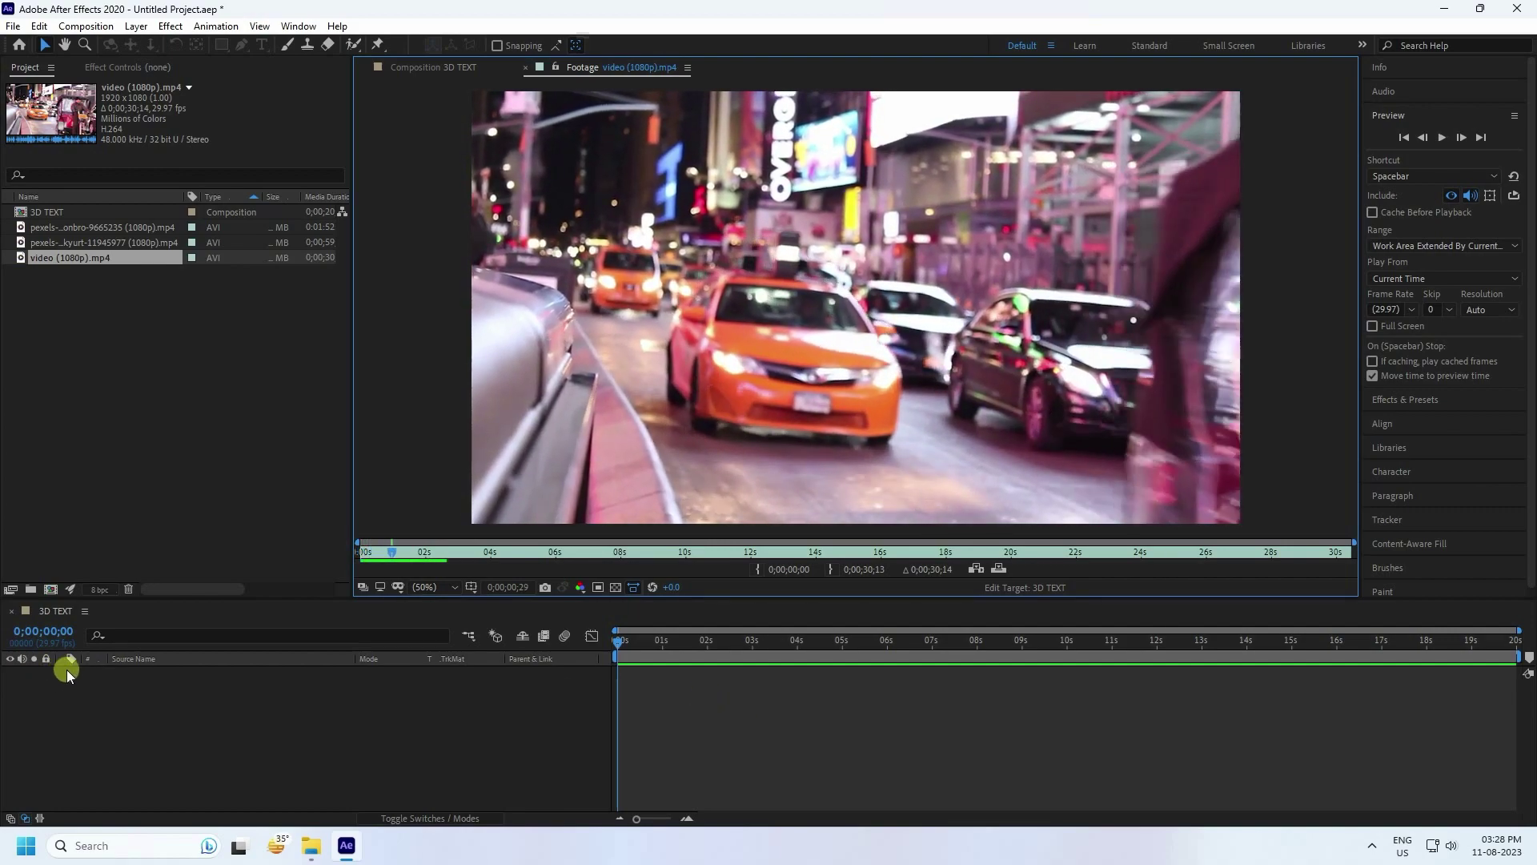
pyautogui.doubleClick(53, 243)
pyautogui.doubleClick(89, 229)
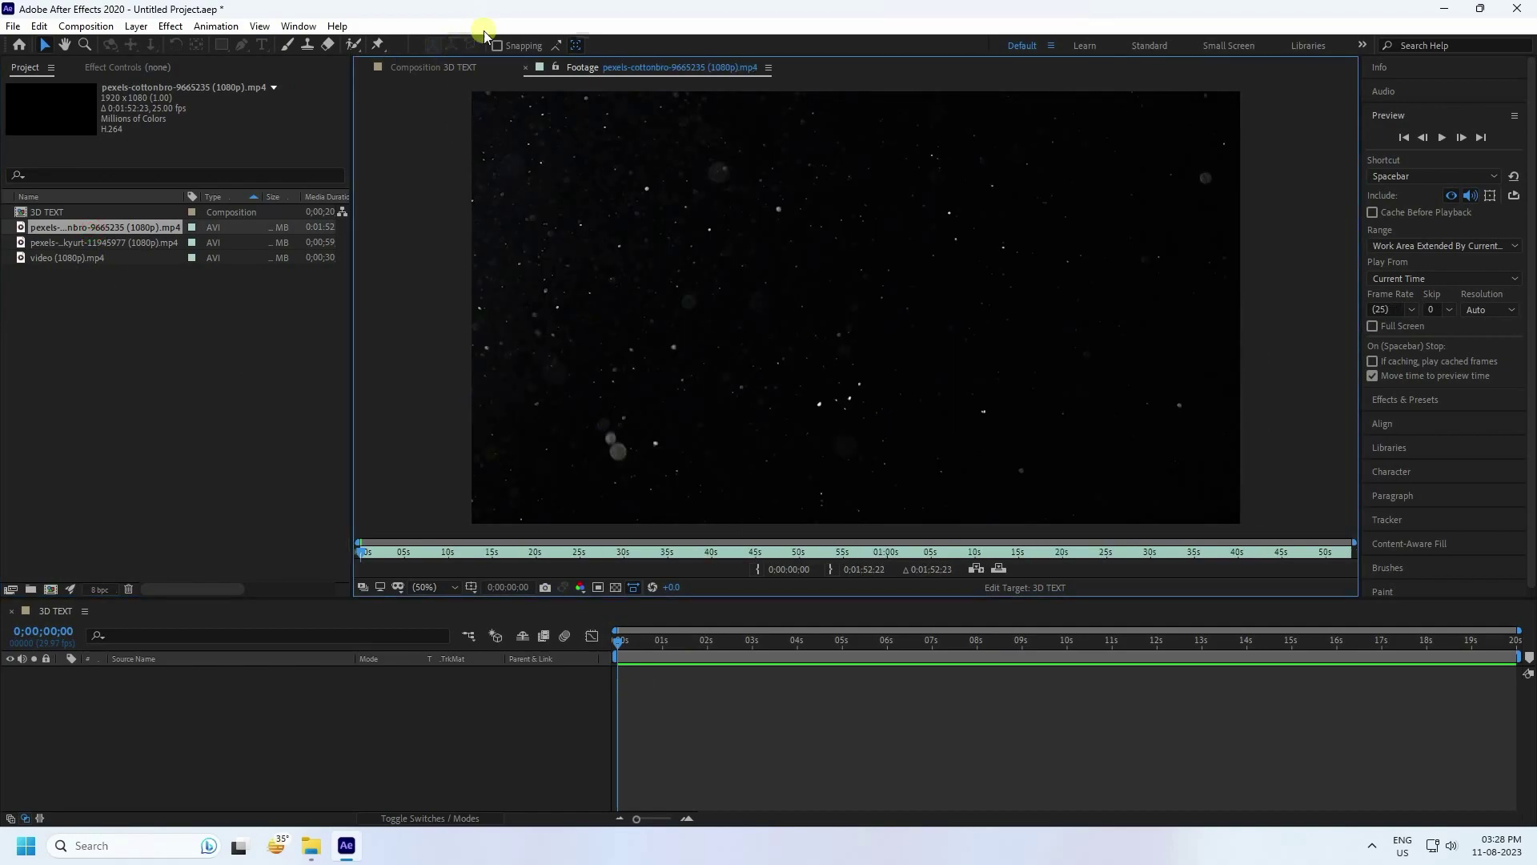
pyautogui.click(527, 67)
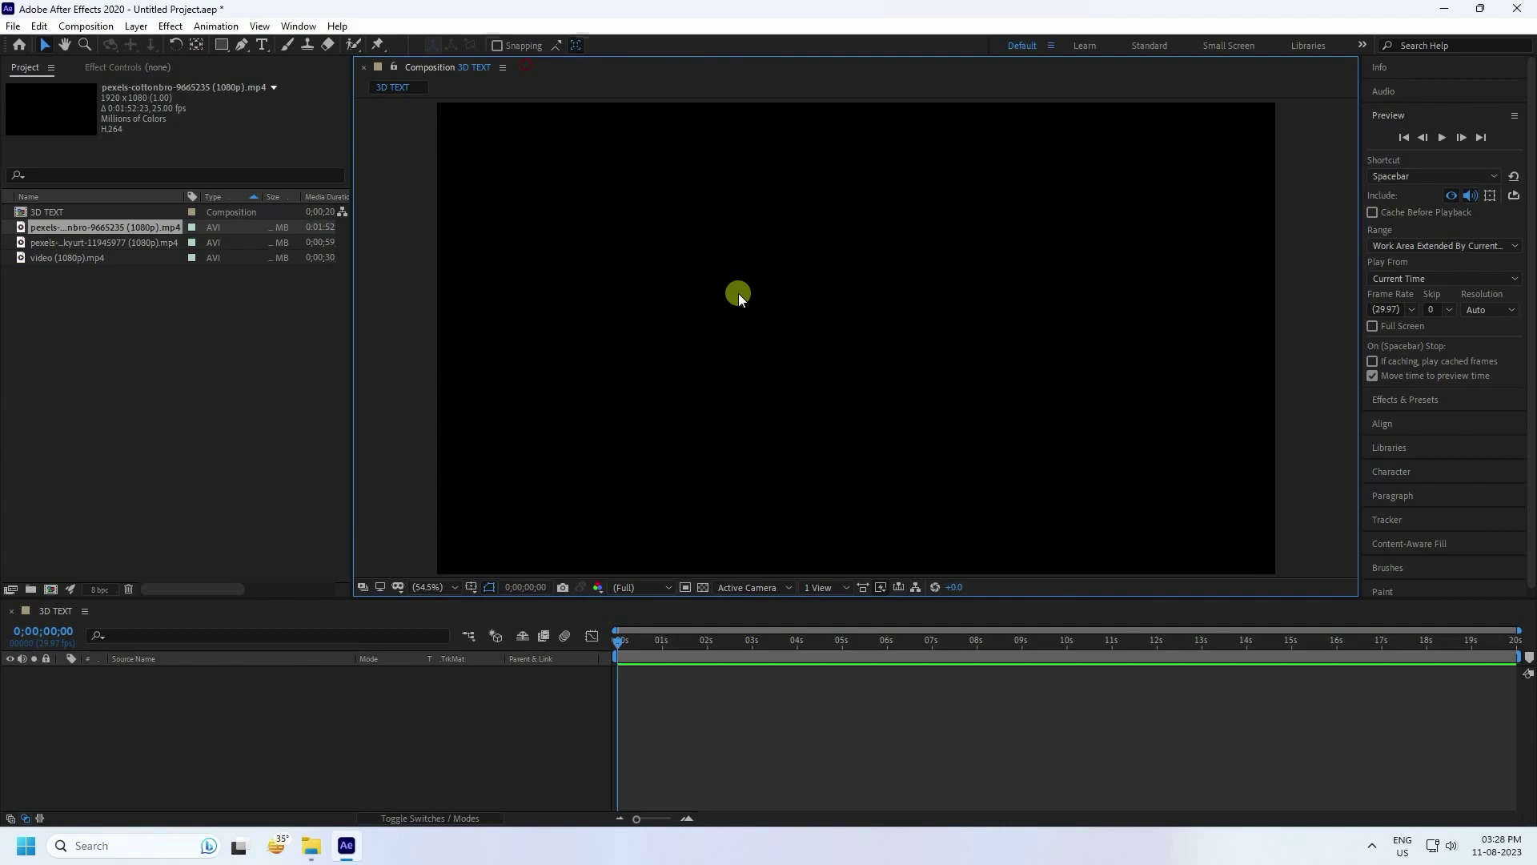
# Add the video (1080p).mp4 street clip to the composition and preview it
pyautogui.click(80, 324)
pyautogui.click(79, 258)
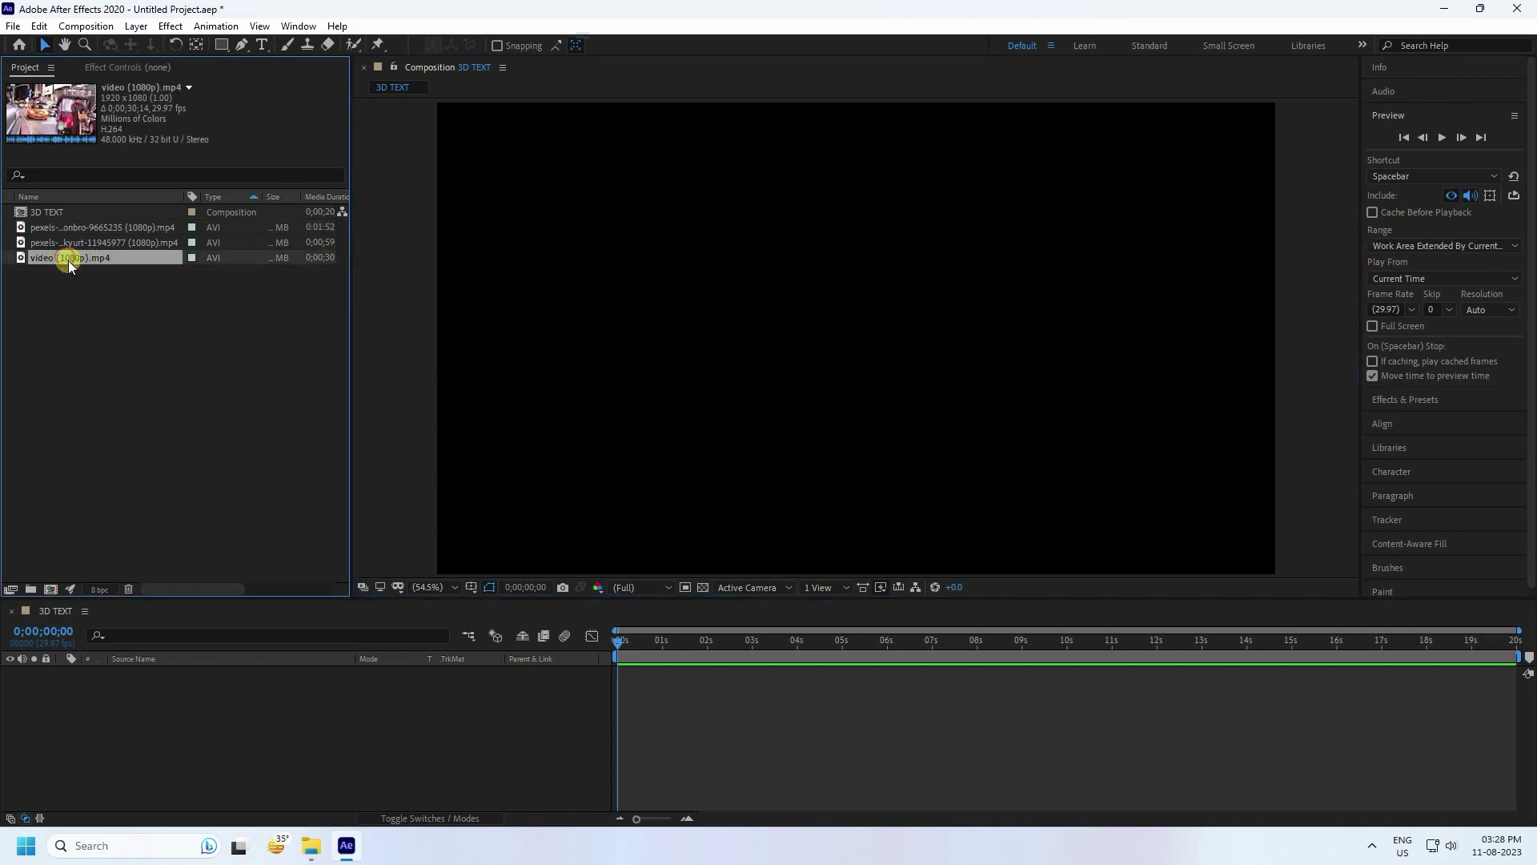
pyautogui.moveTo(69, 261); pyautogui.dragTo(222, 715)
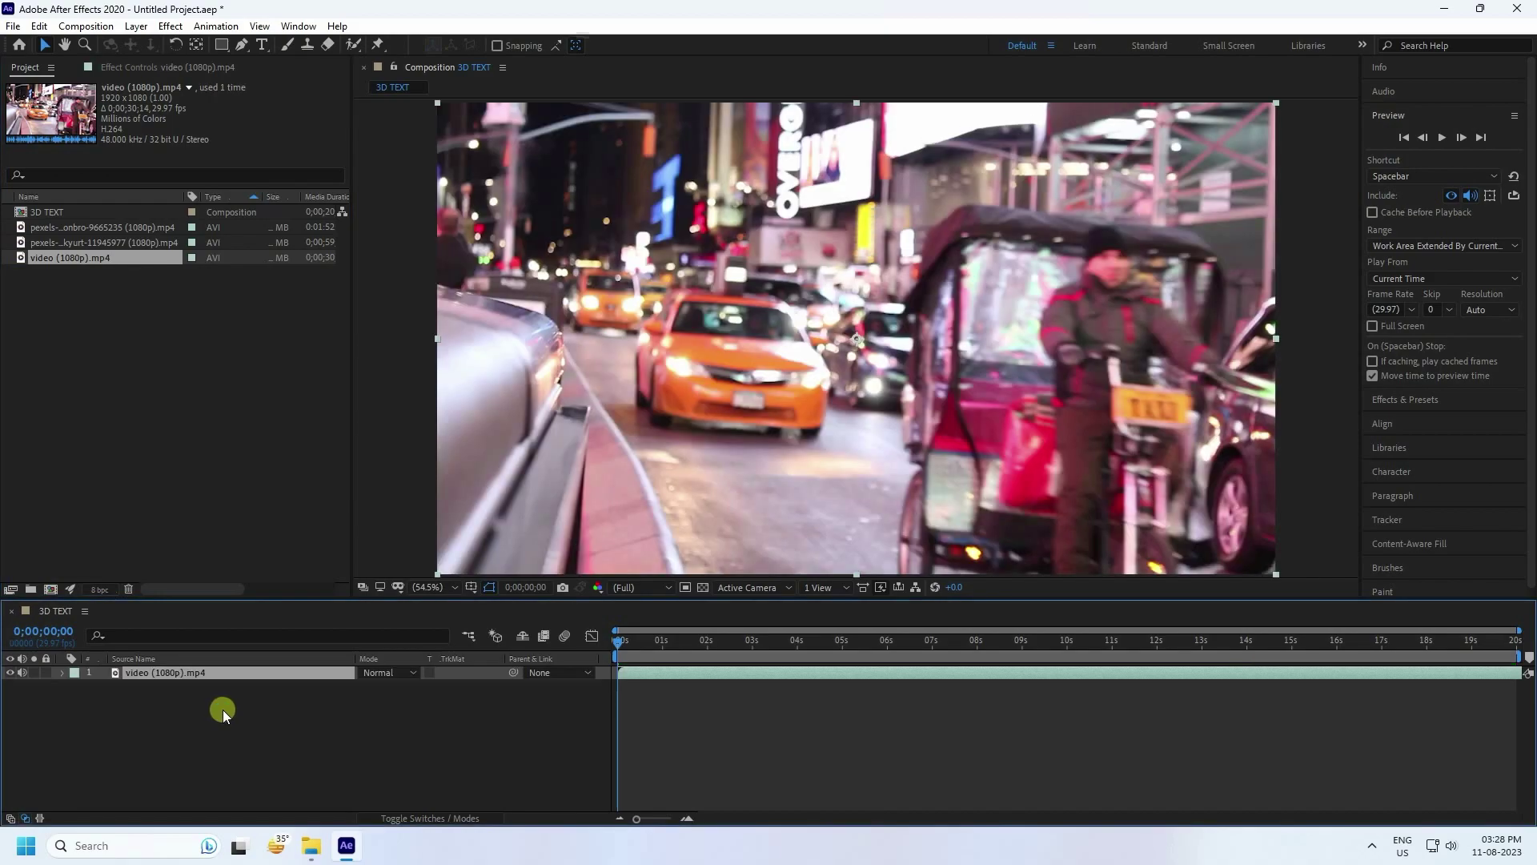
pyautogui.press('space')
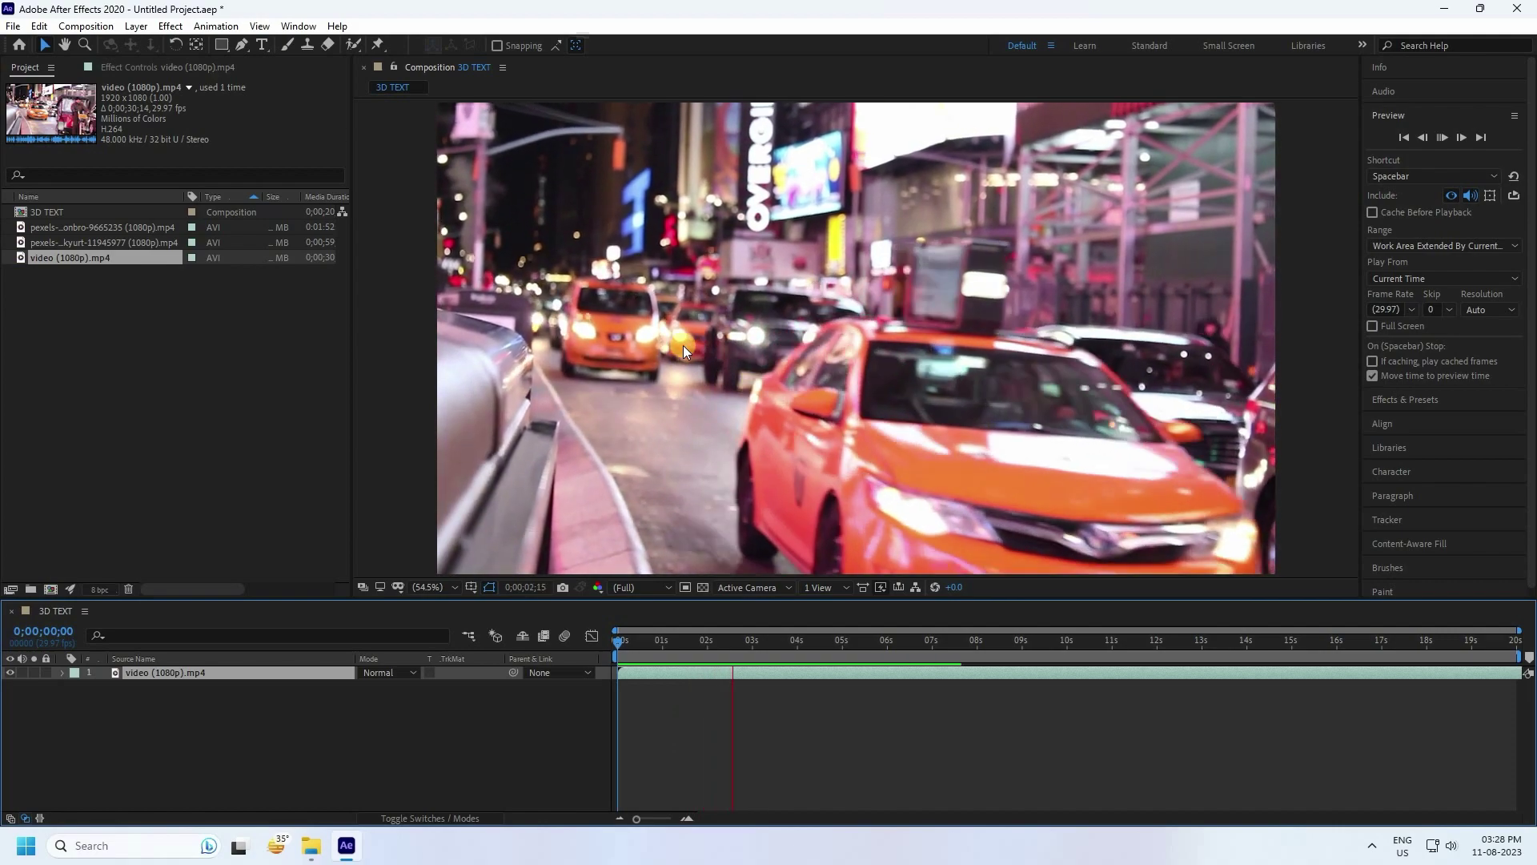
# Add a new adjustment layer above the street video
pyautogui.rightClick(266, 728)
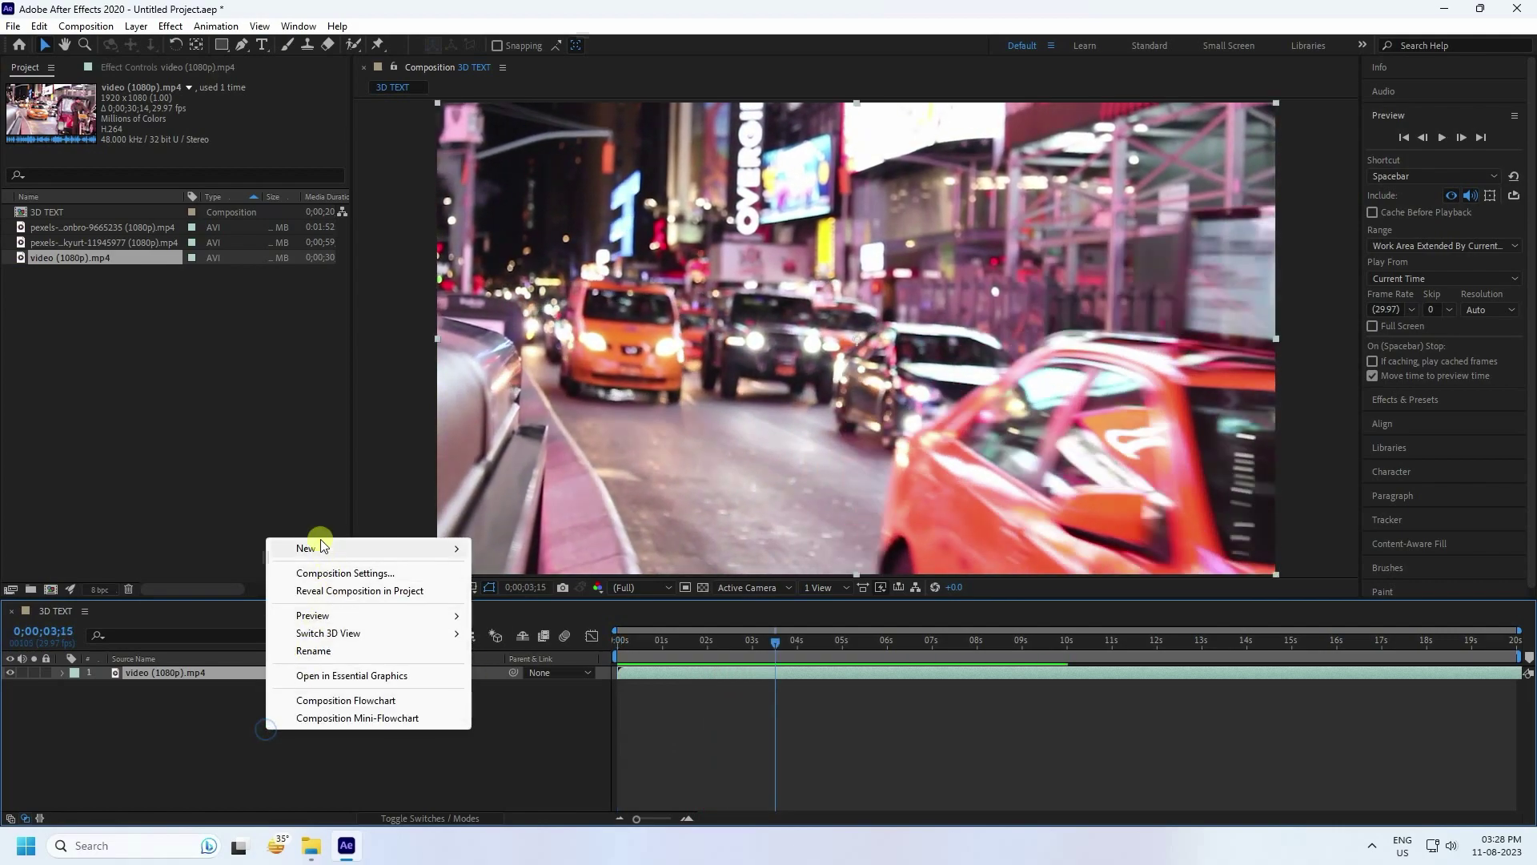
pyautogui.moveTo(322, 547)
pyautogui.click(544, 679)
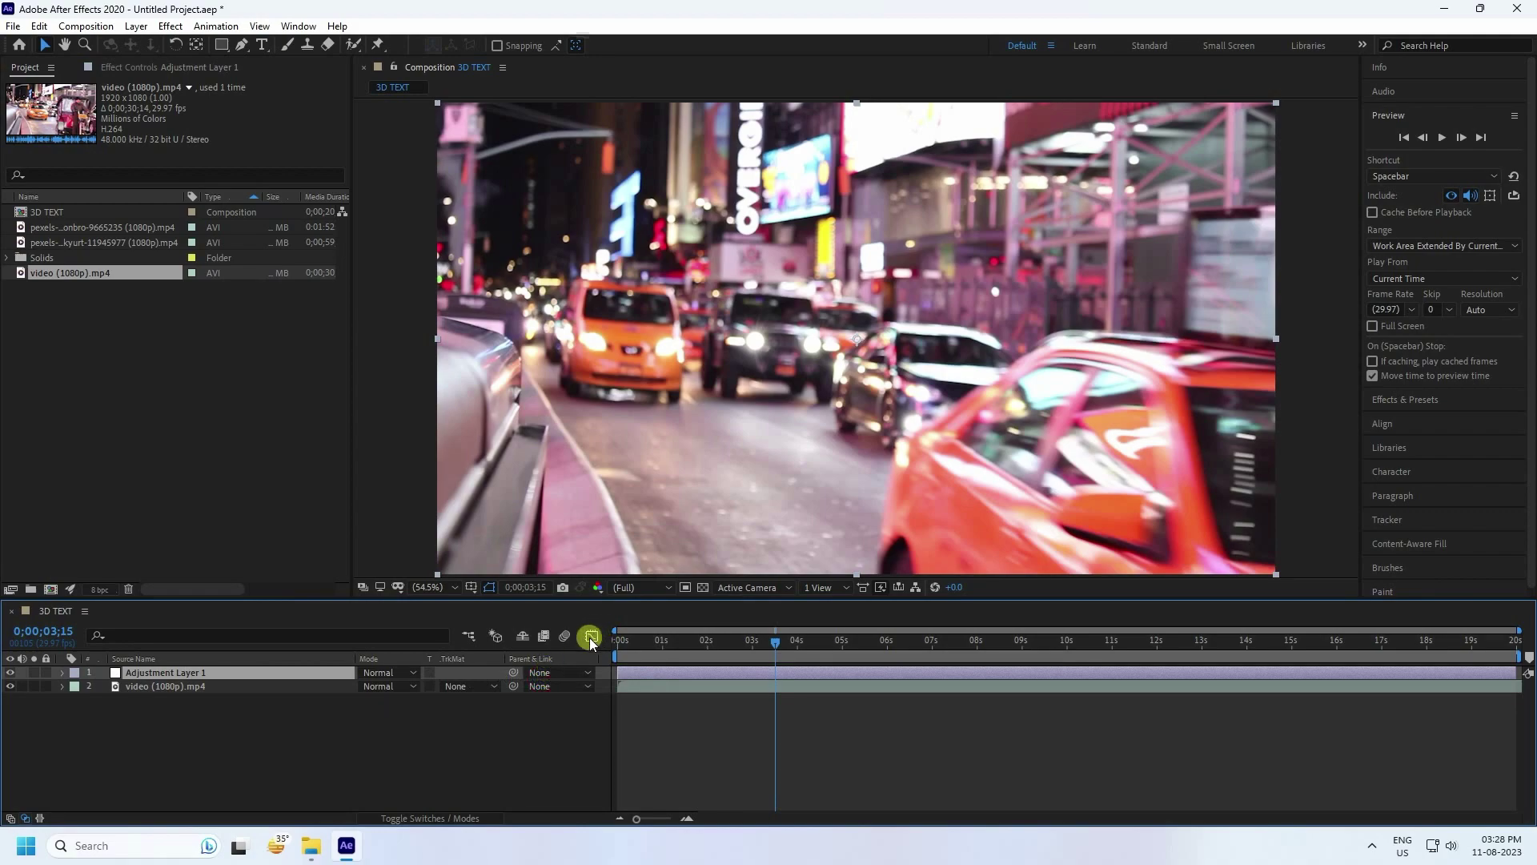
# Search 'cc mr' in Effects & Presets and apply CC Mr. Mercury to Adjustment Layer 1
pyautogui.click(1389, 400)
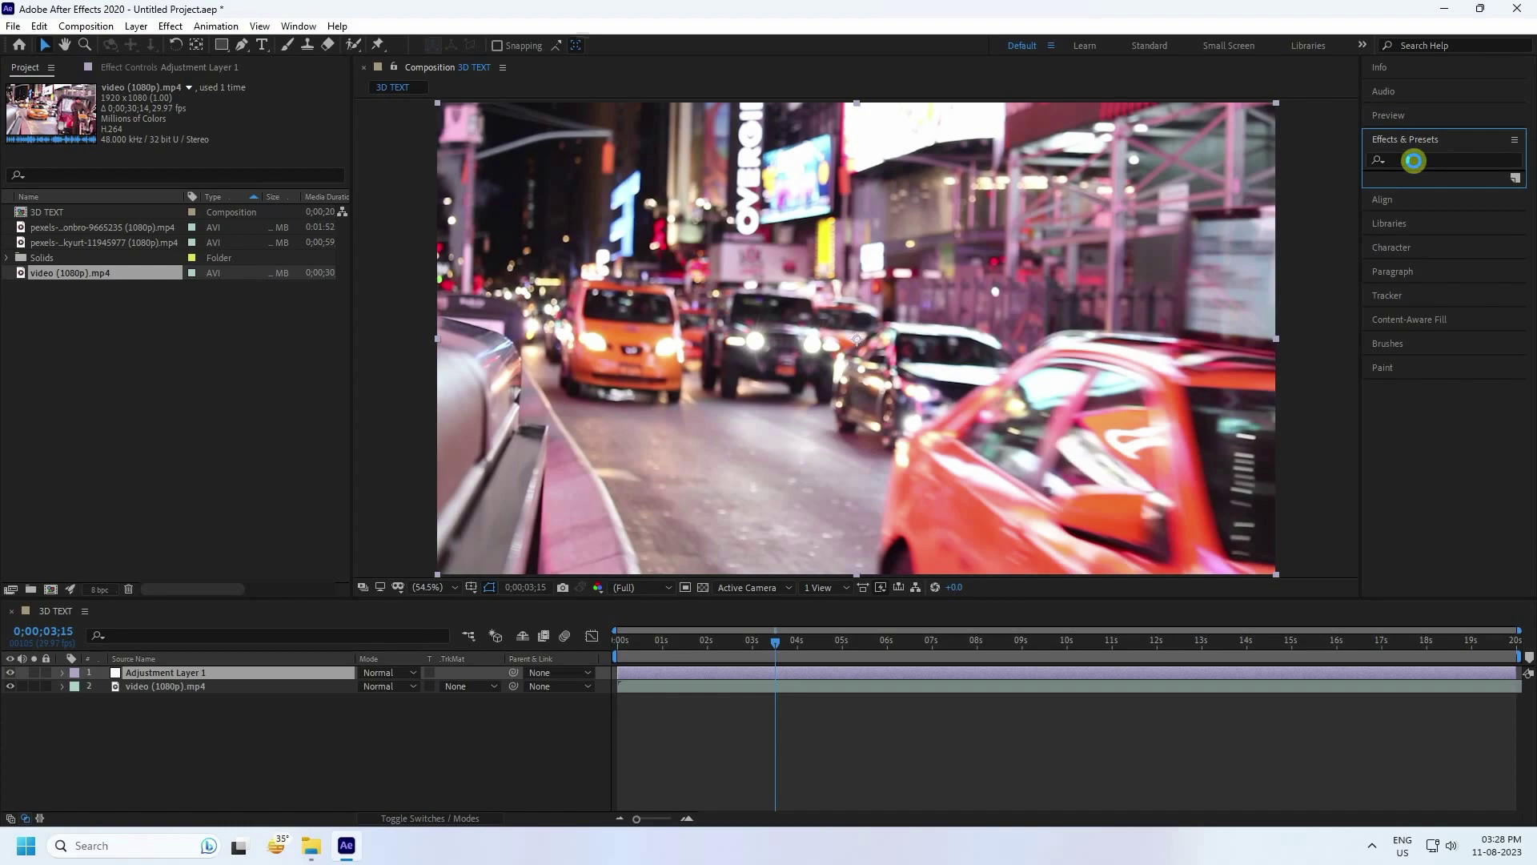
pyautogui.click(1414, 160)
pyautogui.write('cc m')
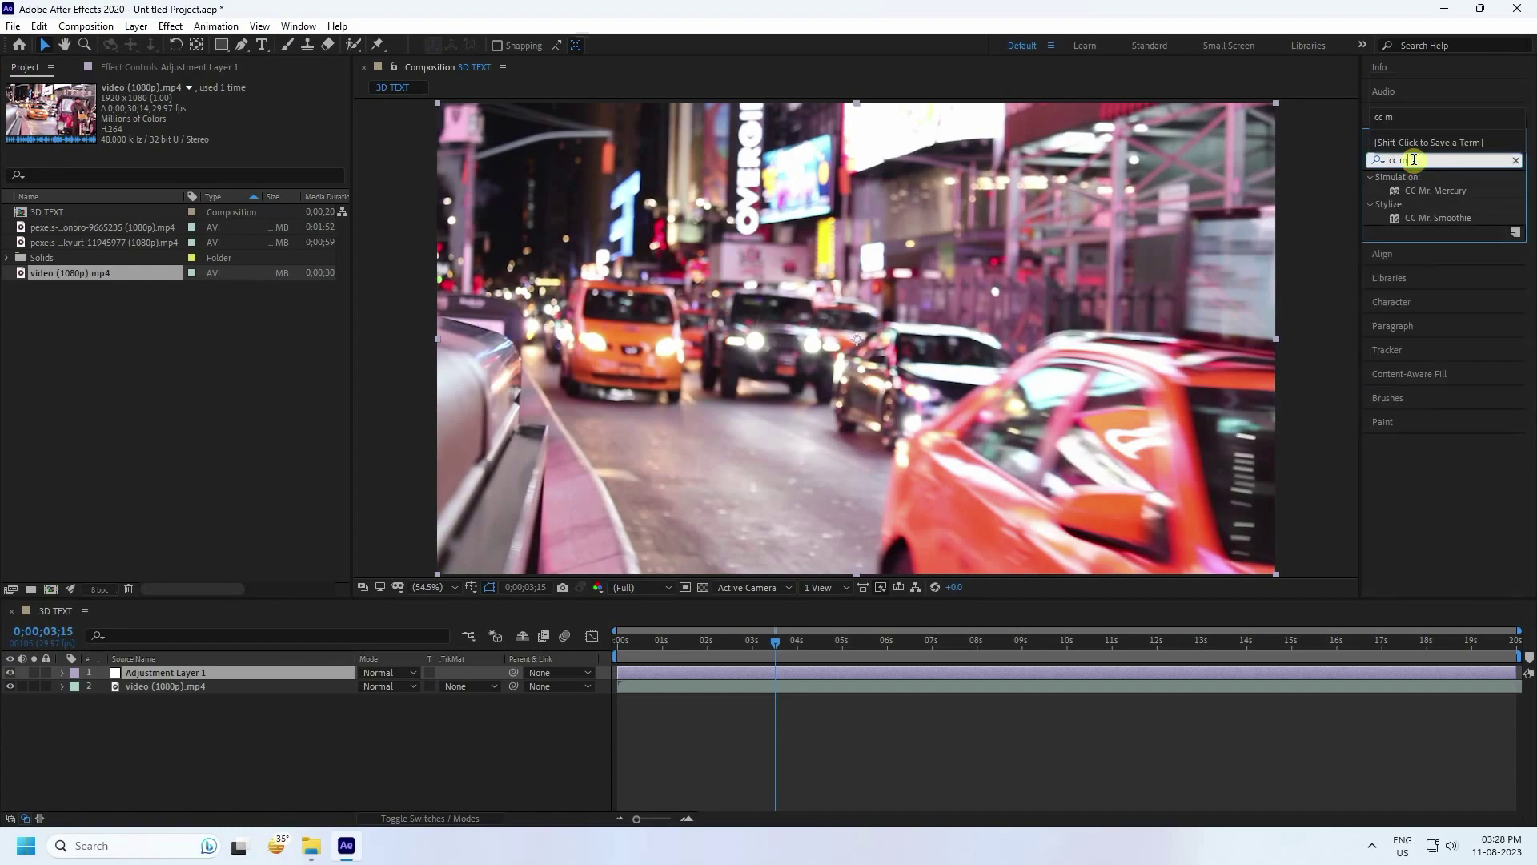
pyautogui.write('r')
pyautogui.moveTo(1437, 199); pyautogui.dragTo(202, 679)
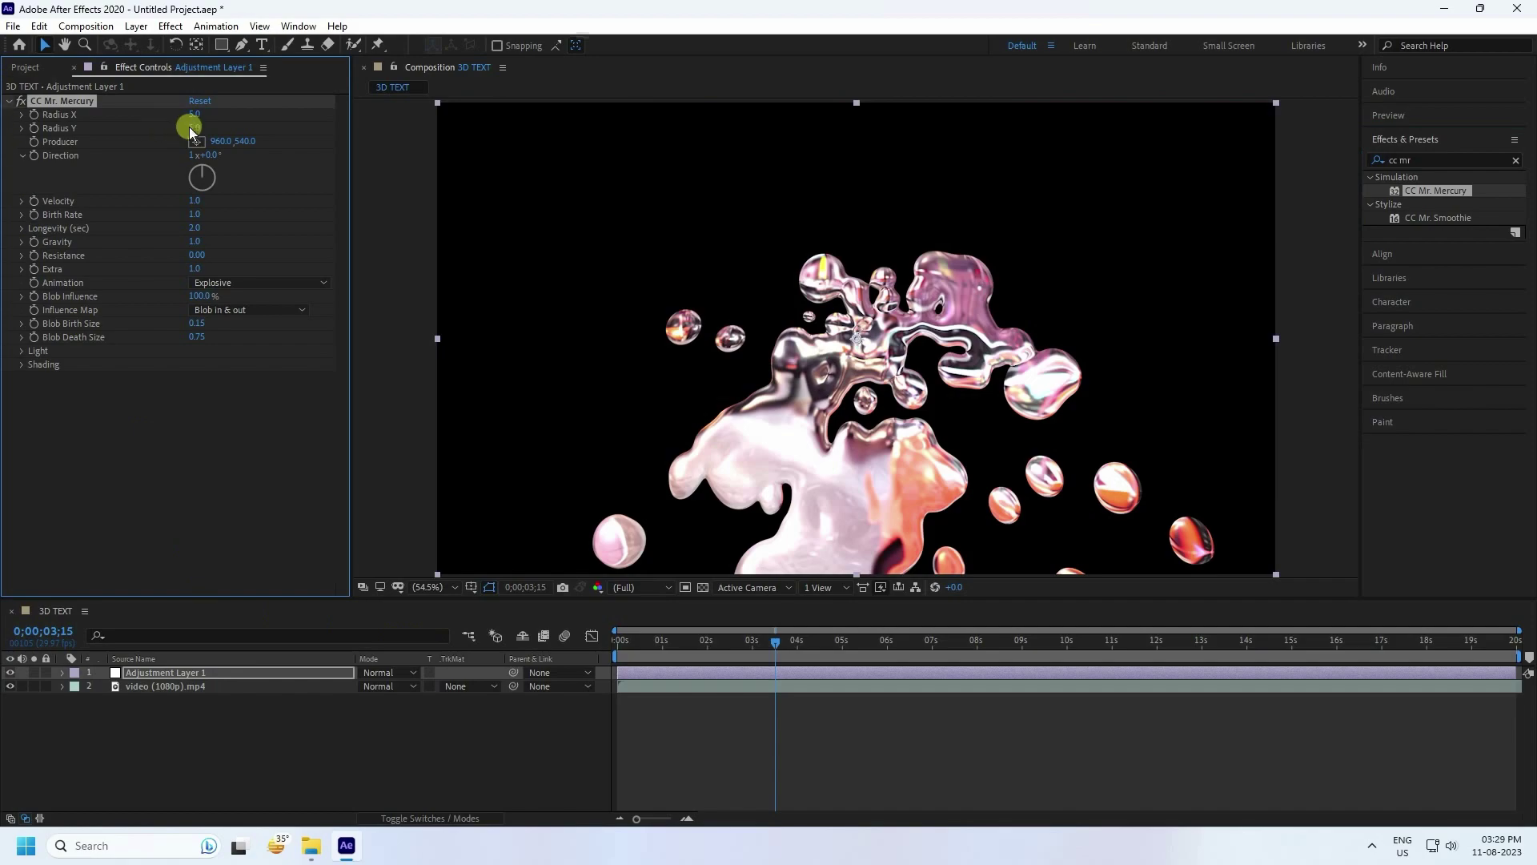
pyautogui.moveTo(778, 652); pyautogui.dragTo(506, 687)
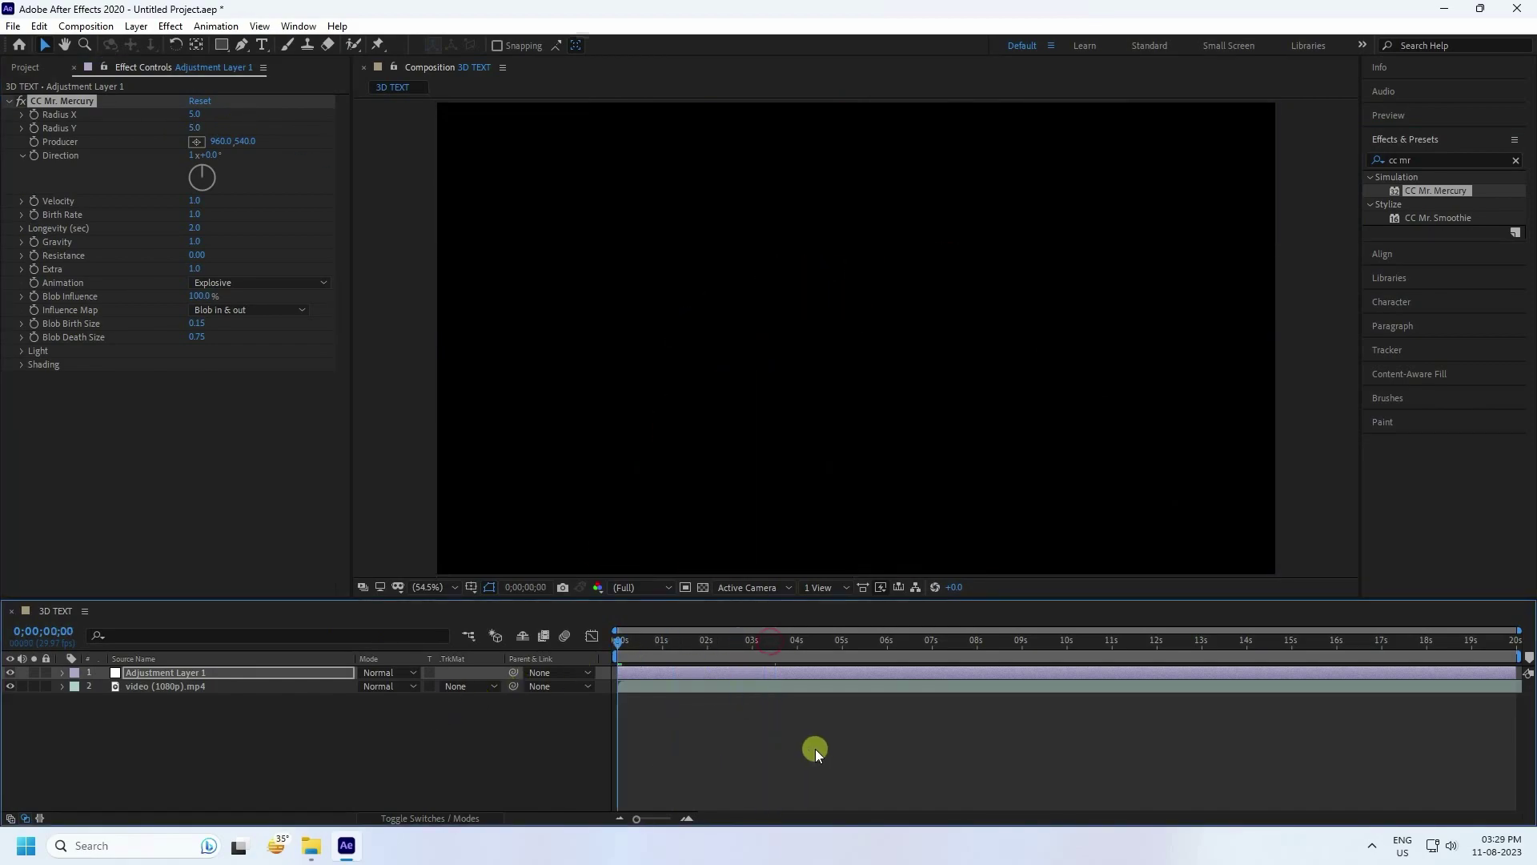
pyautogui.press('space')
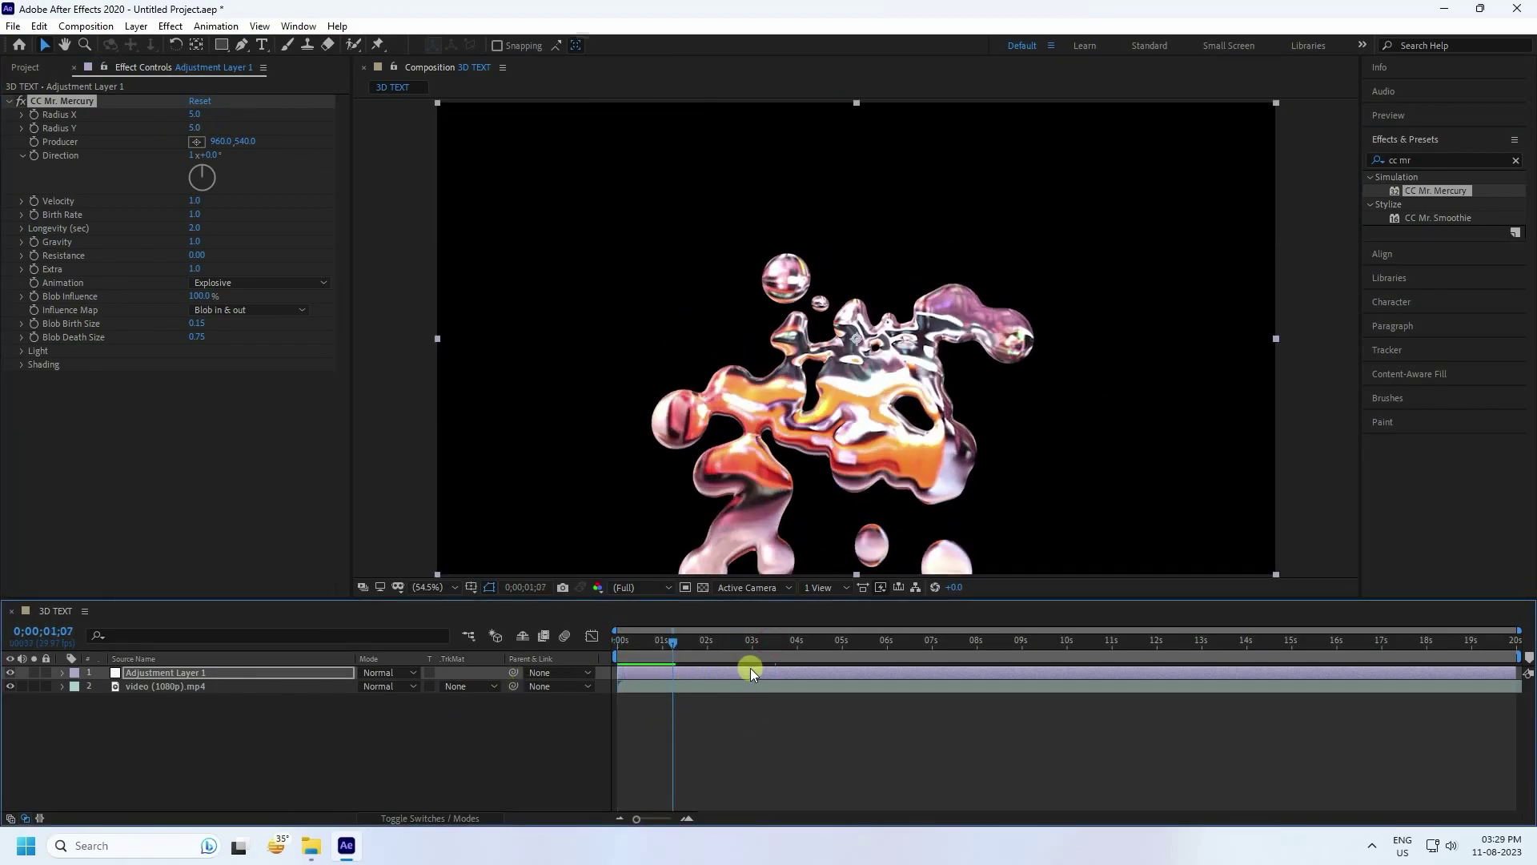
pyautogui.moveTo(756, 670); pyautogui.dragTo(1530, 679)
pyautogui.moveTo(673, 640); pyautogui.dragTo(618, 642)
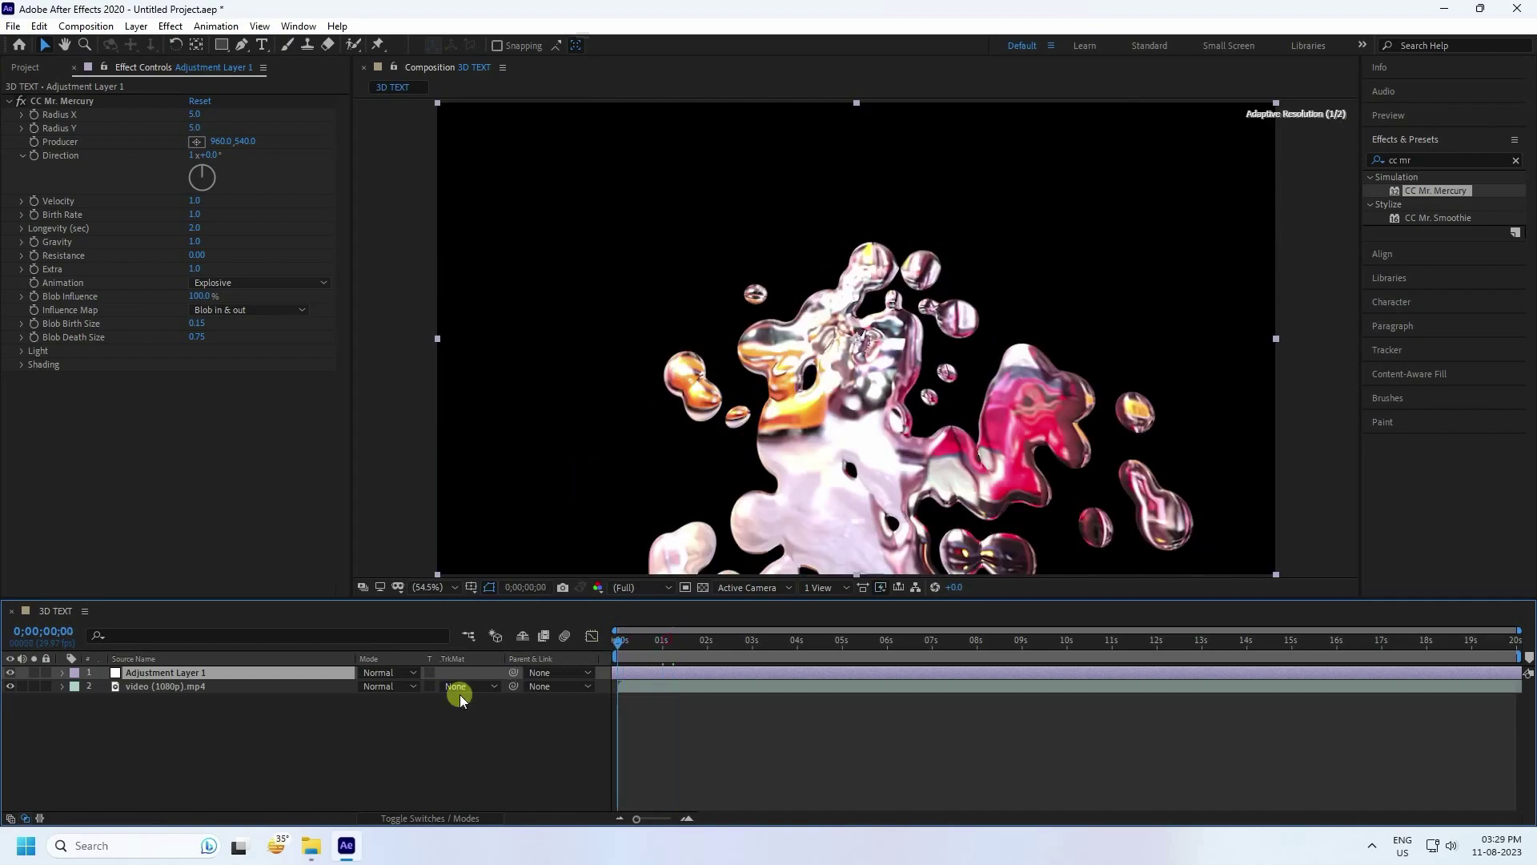
pyautogui.press('space')
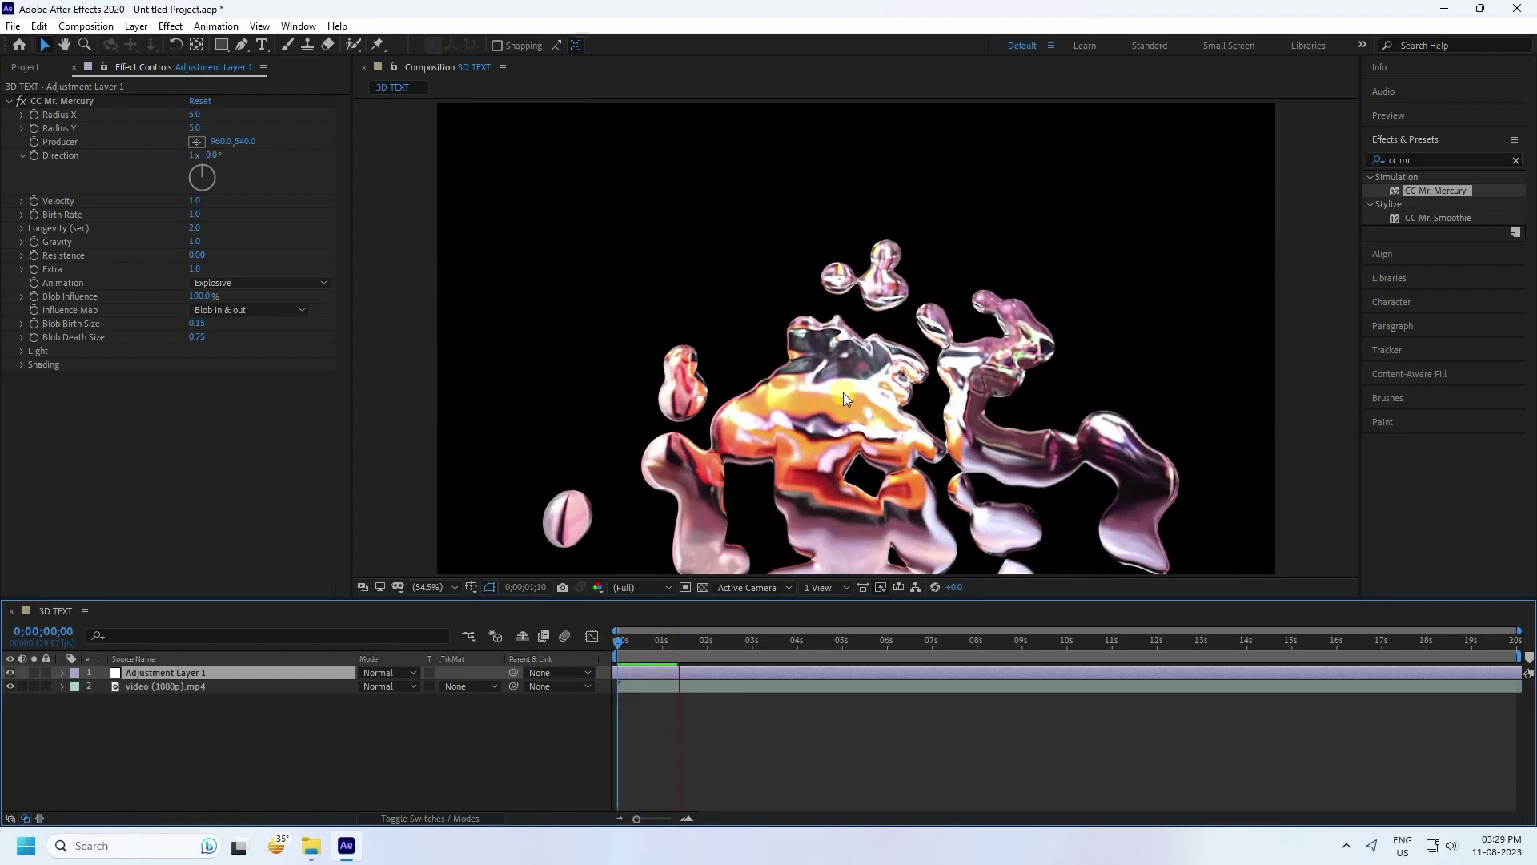
pyautogui.press('space')
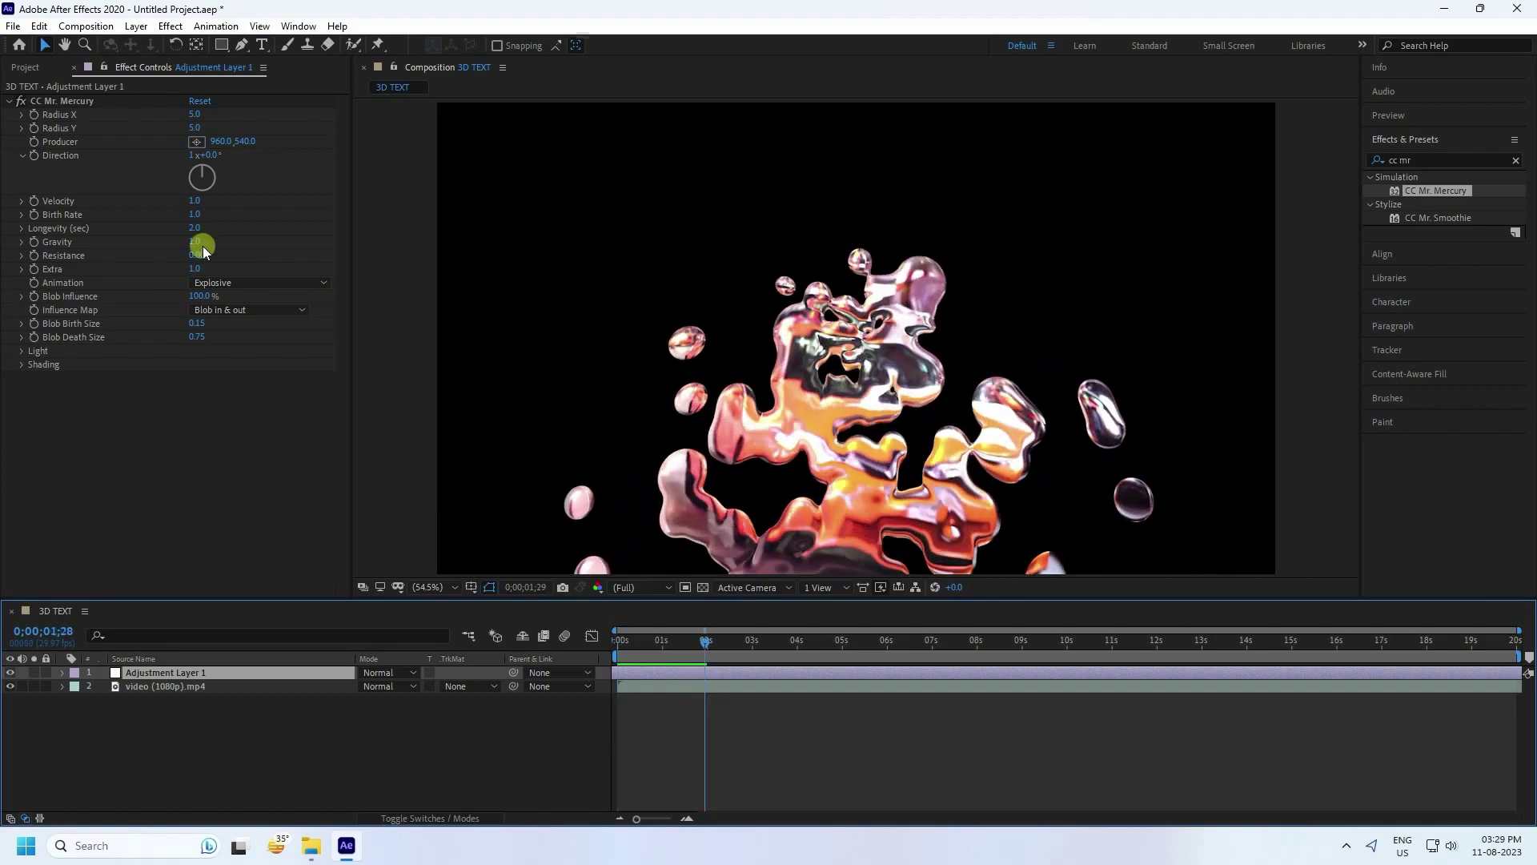
# Set CC Mr. Mercury Radius X and Y to 100 and Velocity to 0.1
pyautogui.click(196, 115)
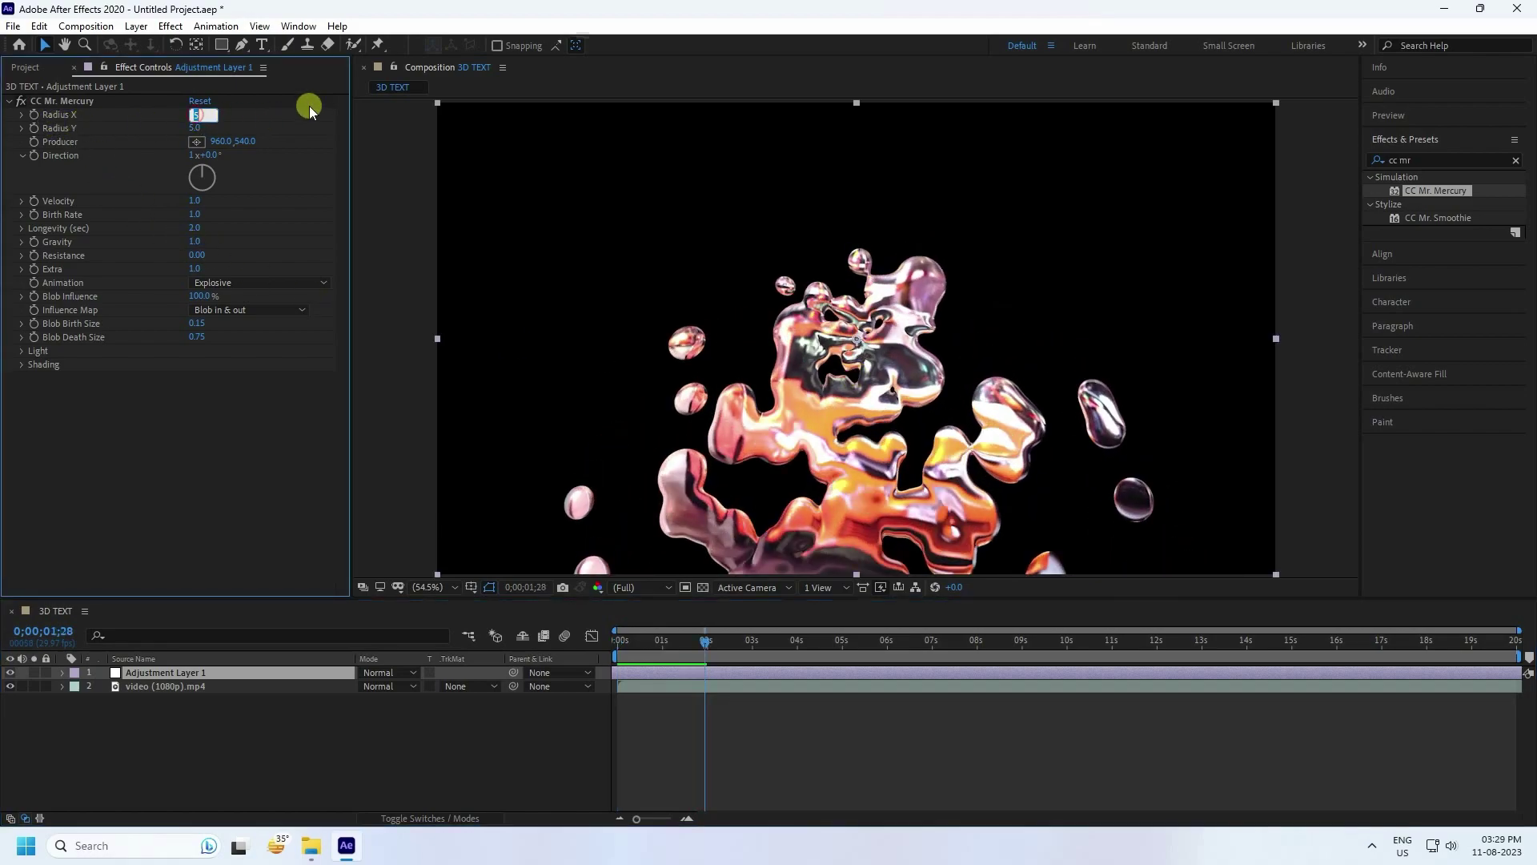
pyautogui.write('100')
pyautogui.press('Tab')
pyautogui.write('1')
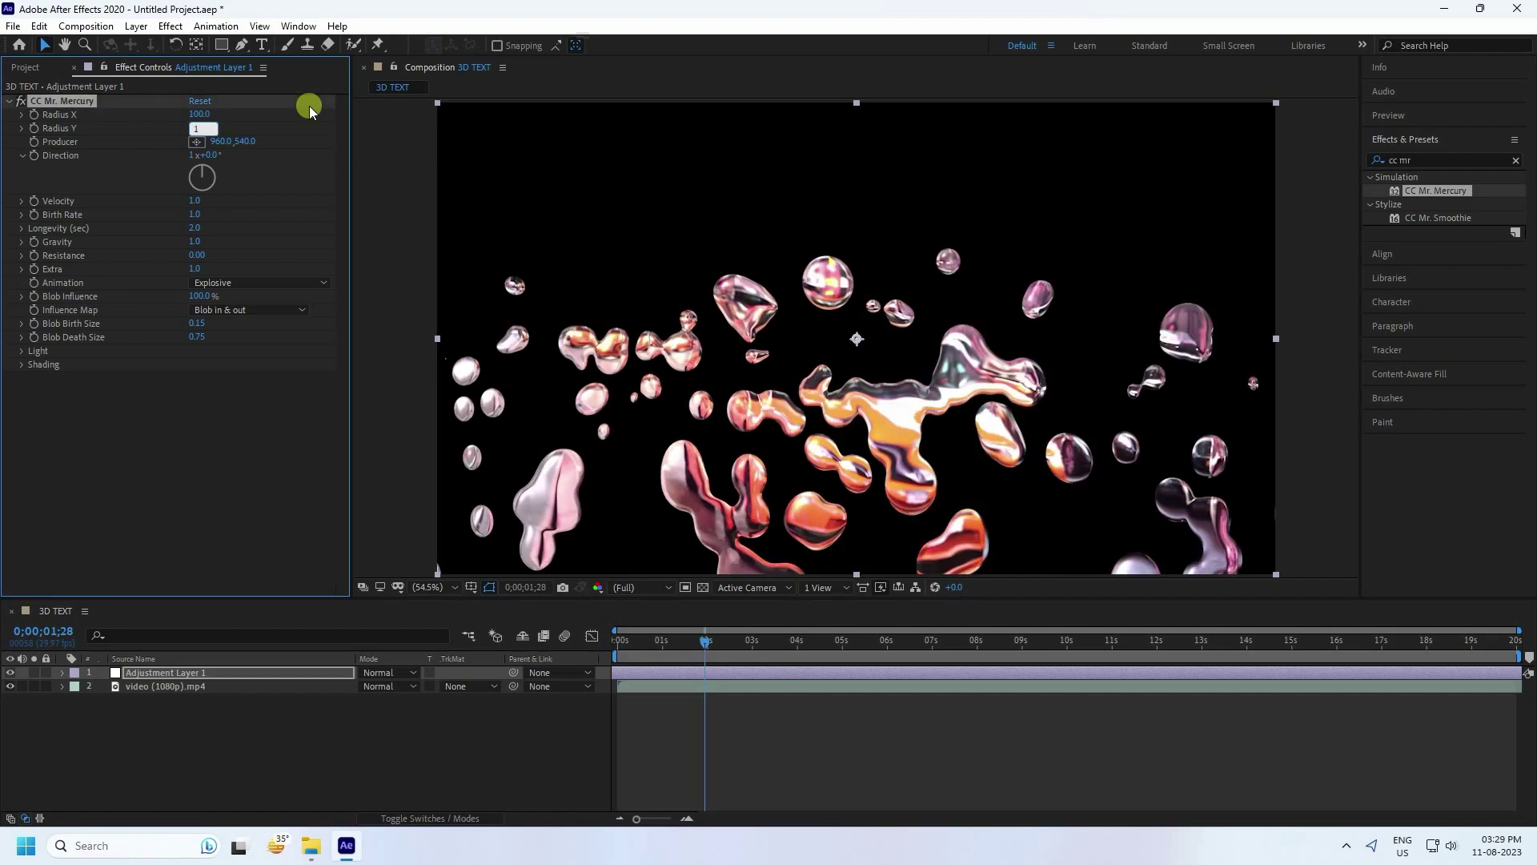
pyautogui.write('00')
pyautogui.press('Return')
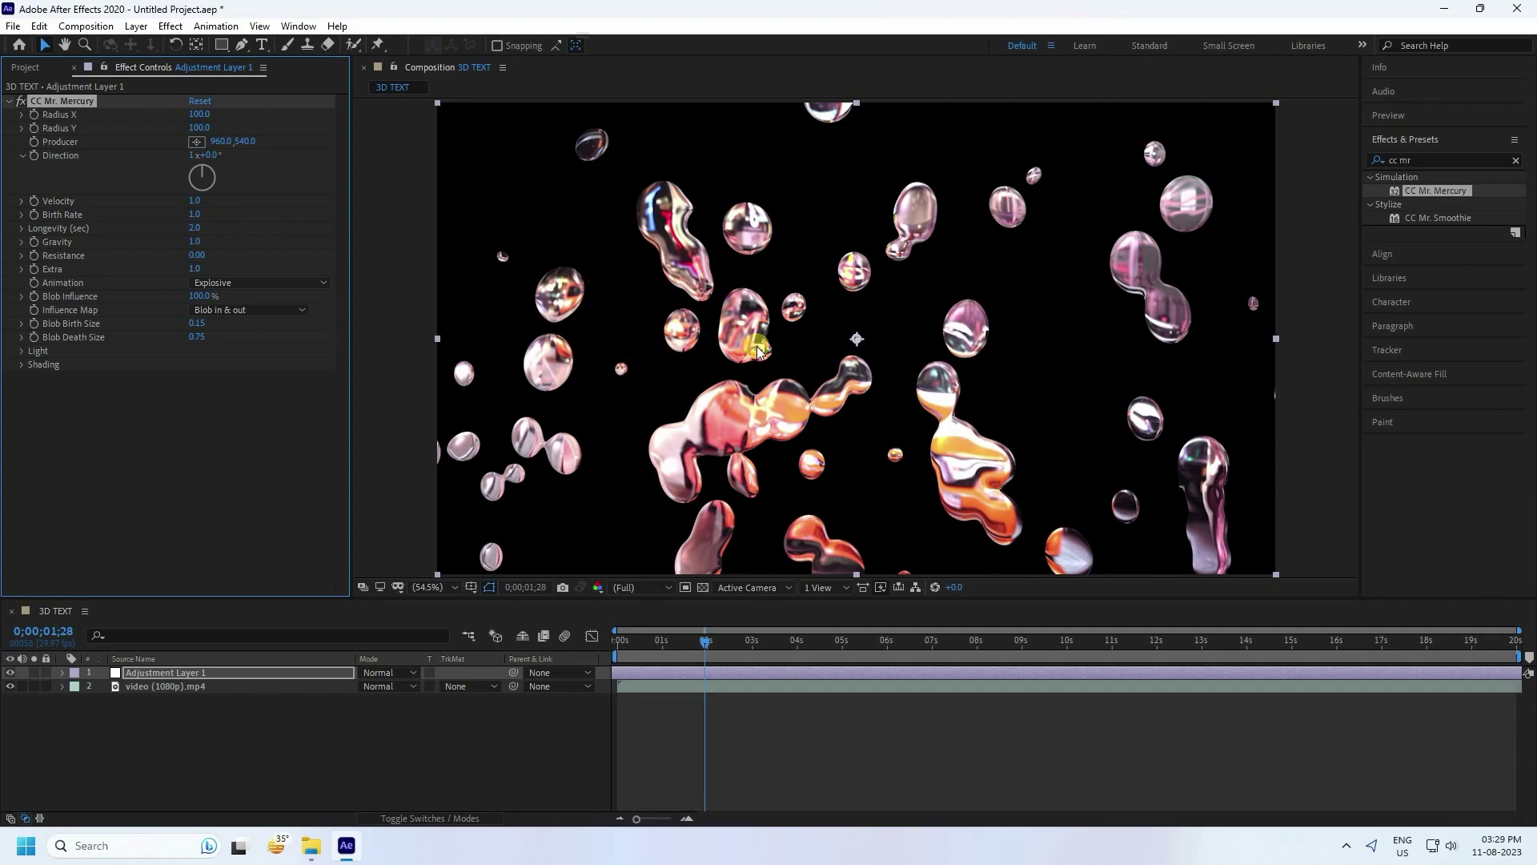
pyautogui.click(195, 201)
pyautogui.write('0.1')
pyautogui.press('Return')
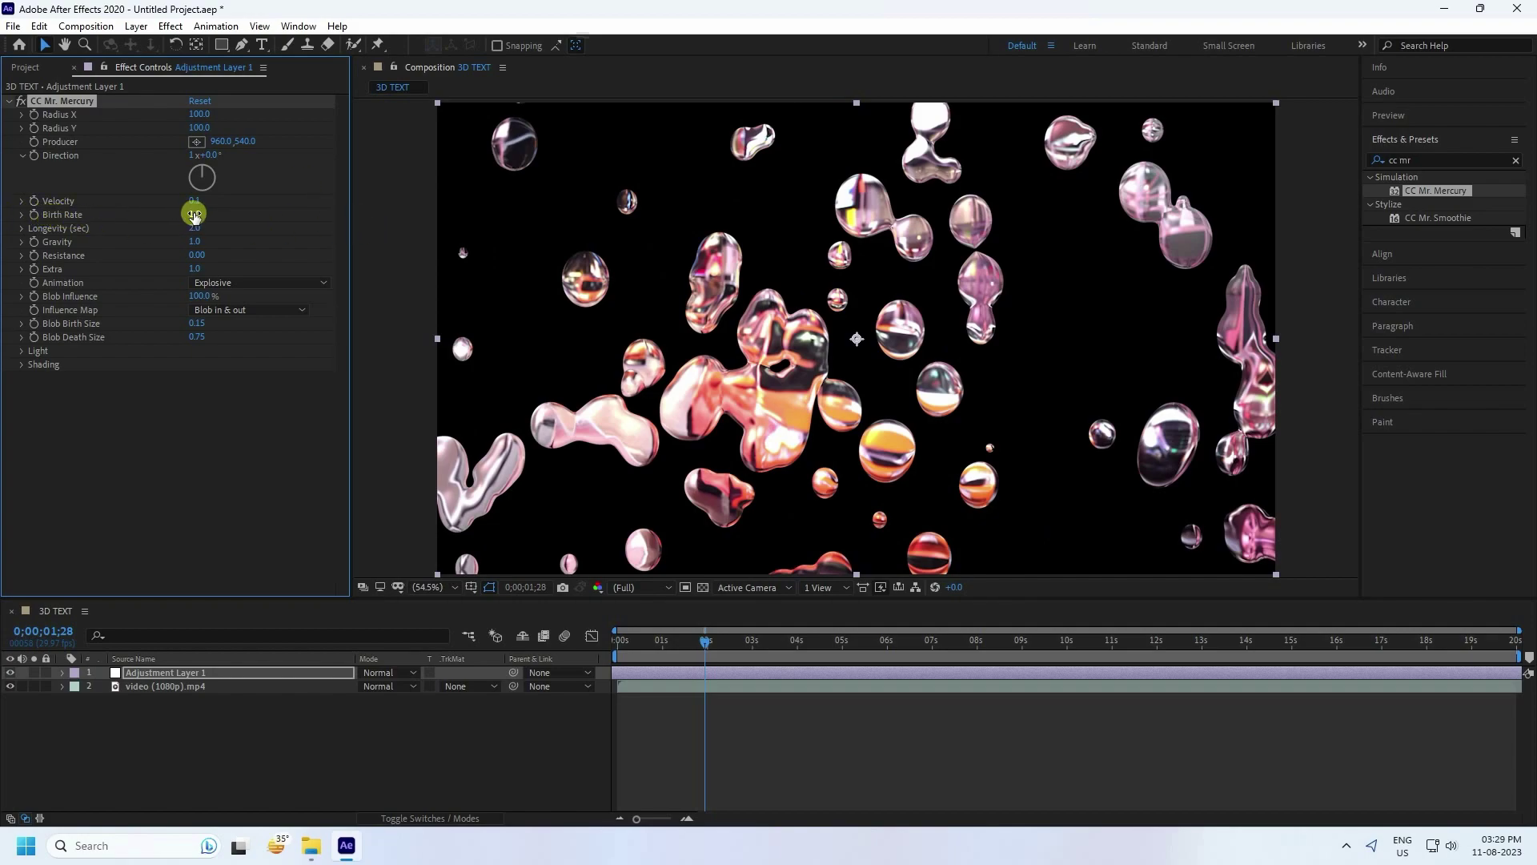
# Set Birth Rate to 12 and Longevity to 10, then preview the blobs
pyautogui.write('12')
pyautogui.press('Tab')
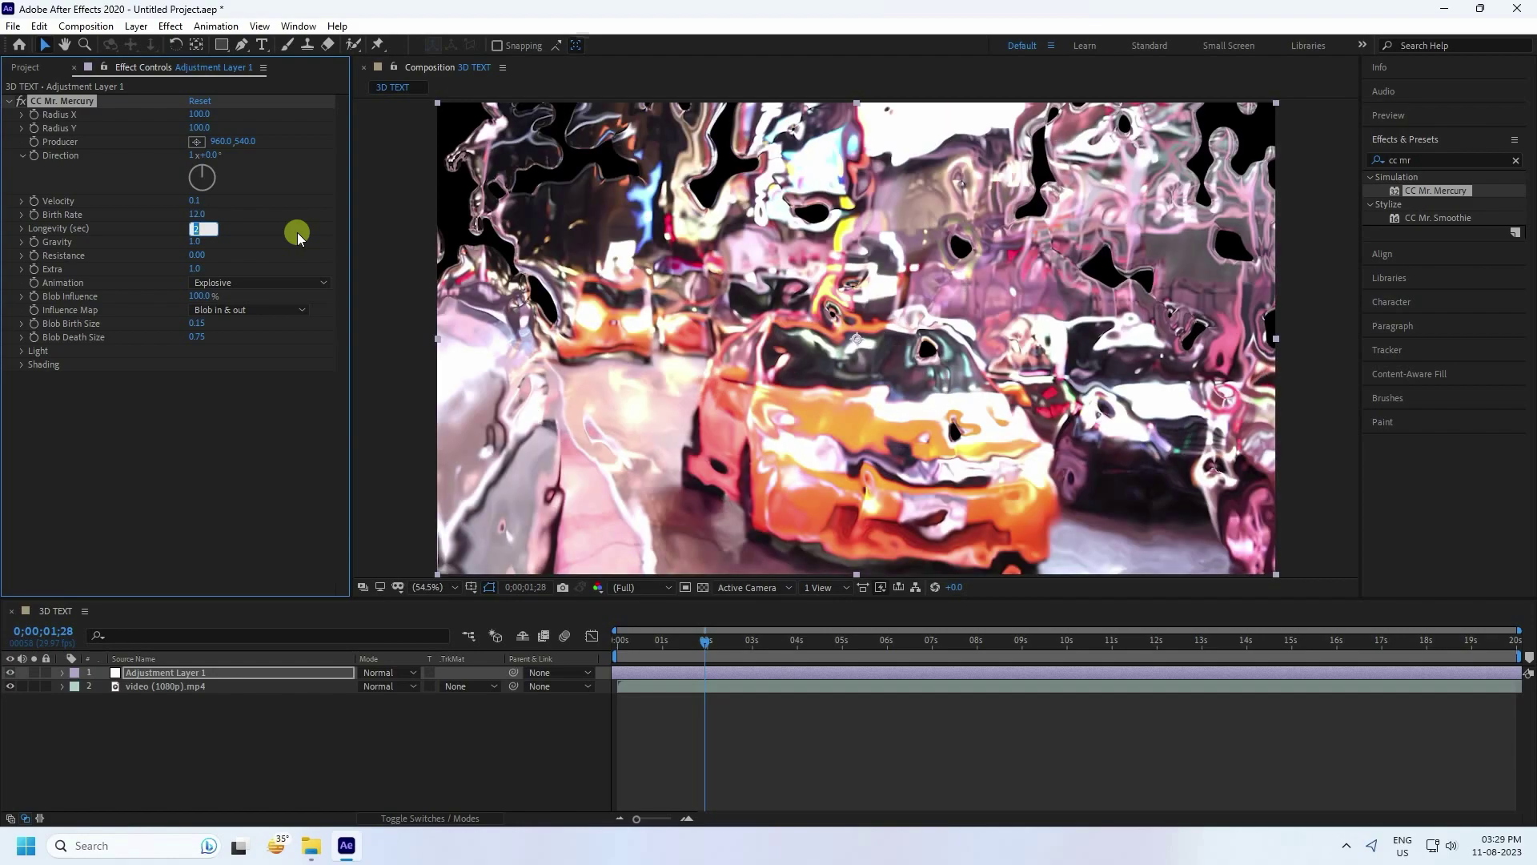
pyautogui.write('10')
pyautogui.press('Return')
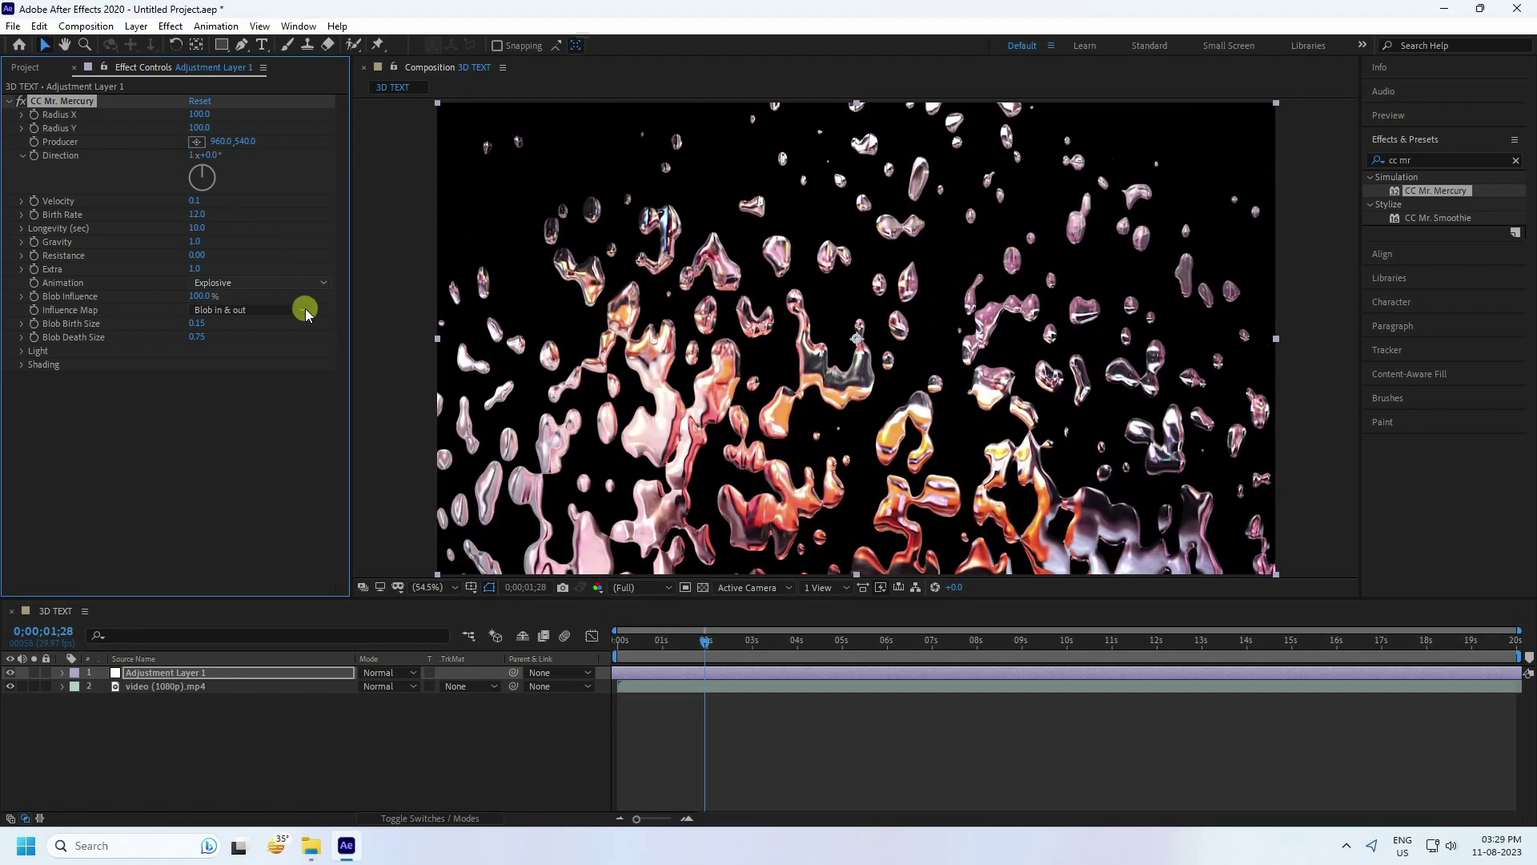
pyautogui.press('space')
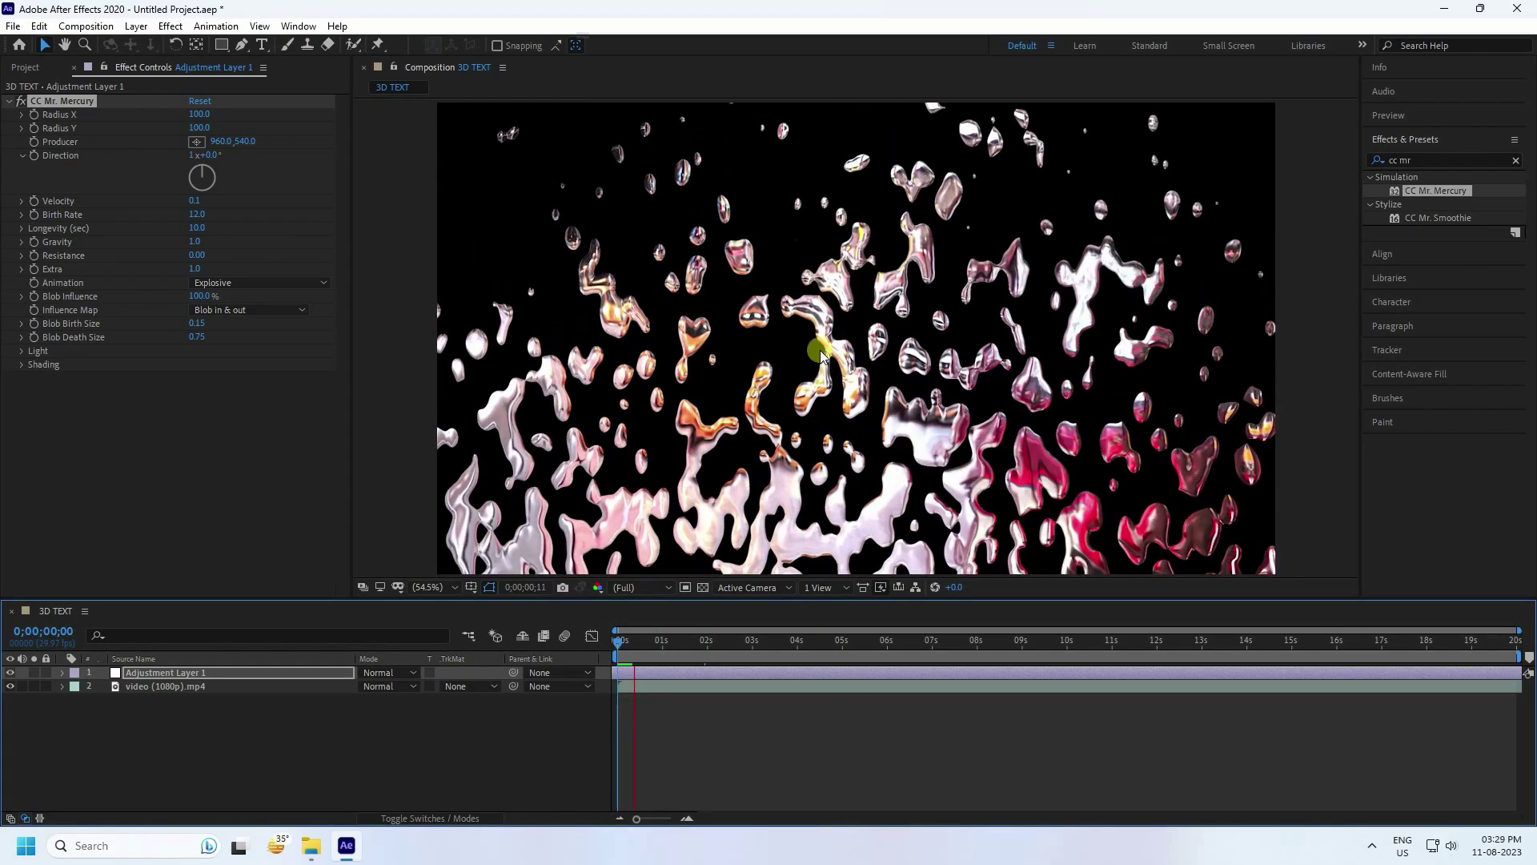
pyautogui.press('space')
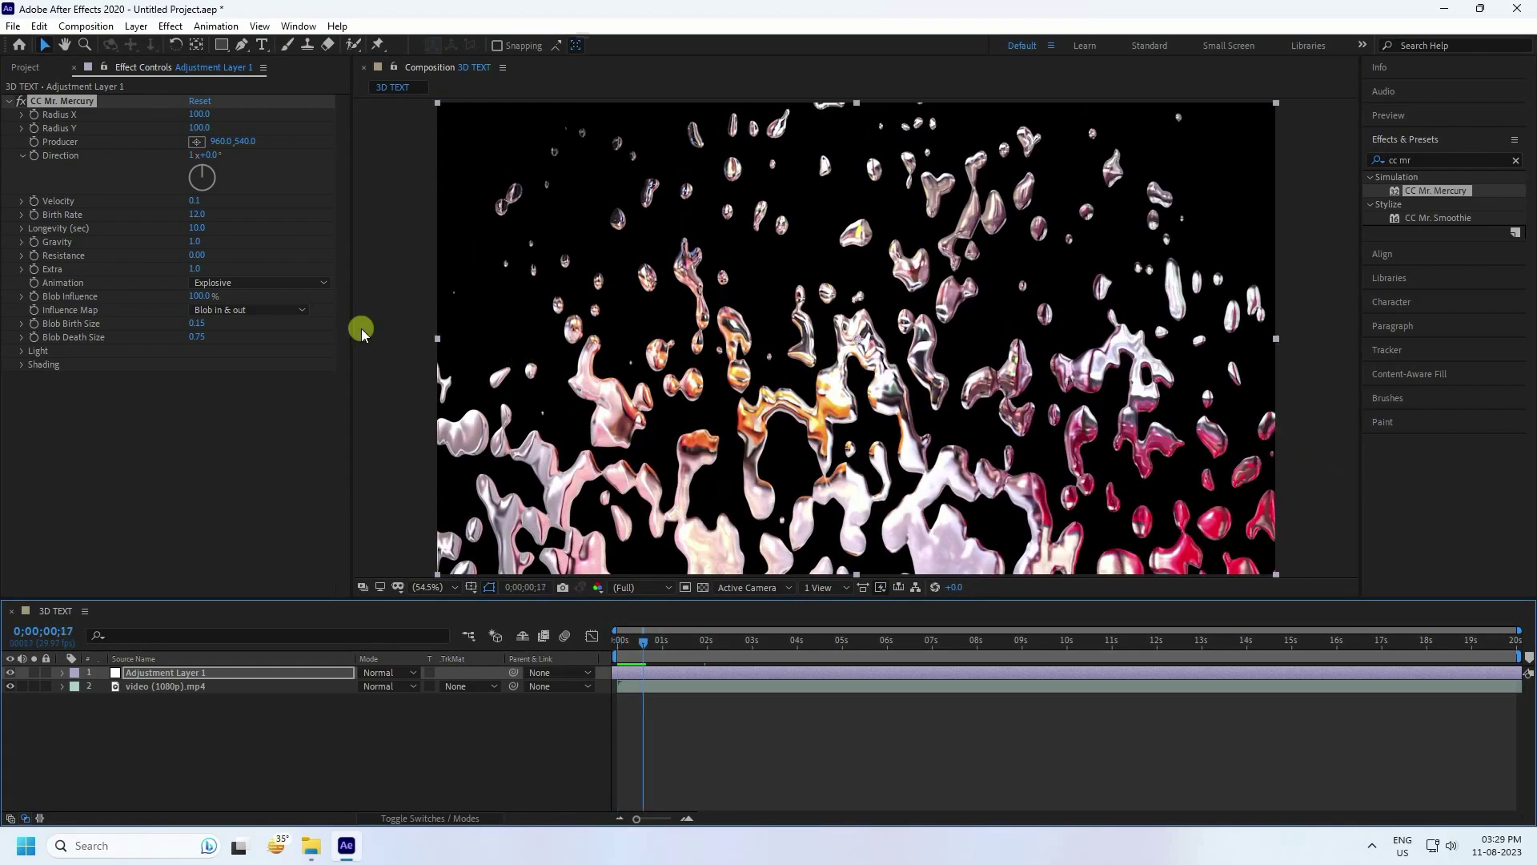
# Set Gravity to 0.1 and Extra to 0.5, previewing from the first frame
pyautogui.click(193, 242)
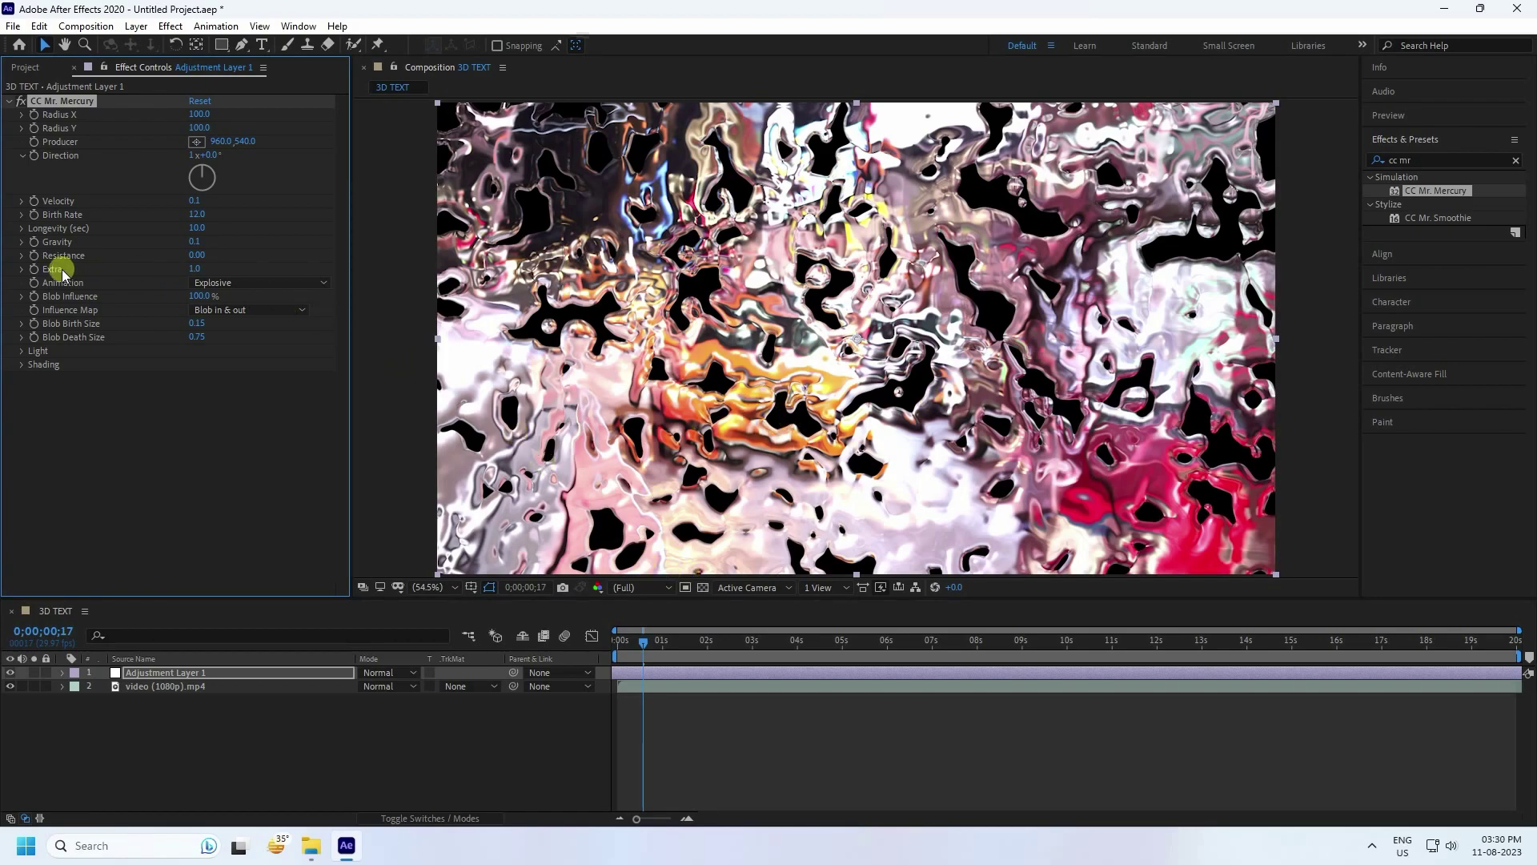
pyautogui.click(195, 268)
pyautogui.moveTo(636, 643); pyautogui.dragTo(473, 669)
pyautogui.press('space')
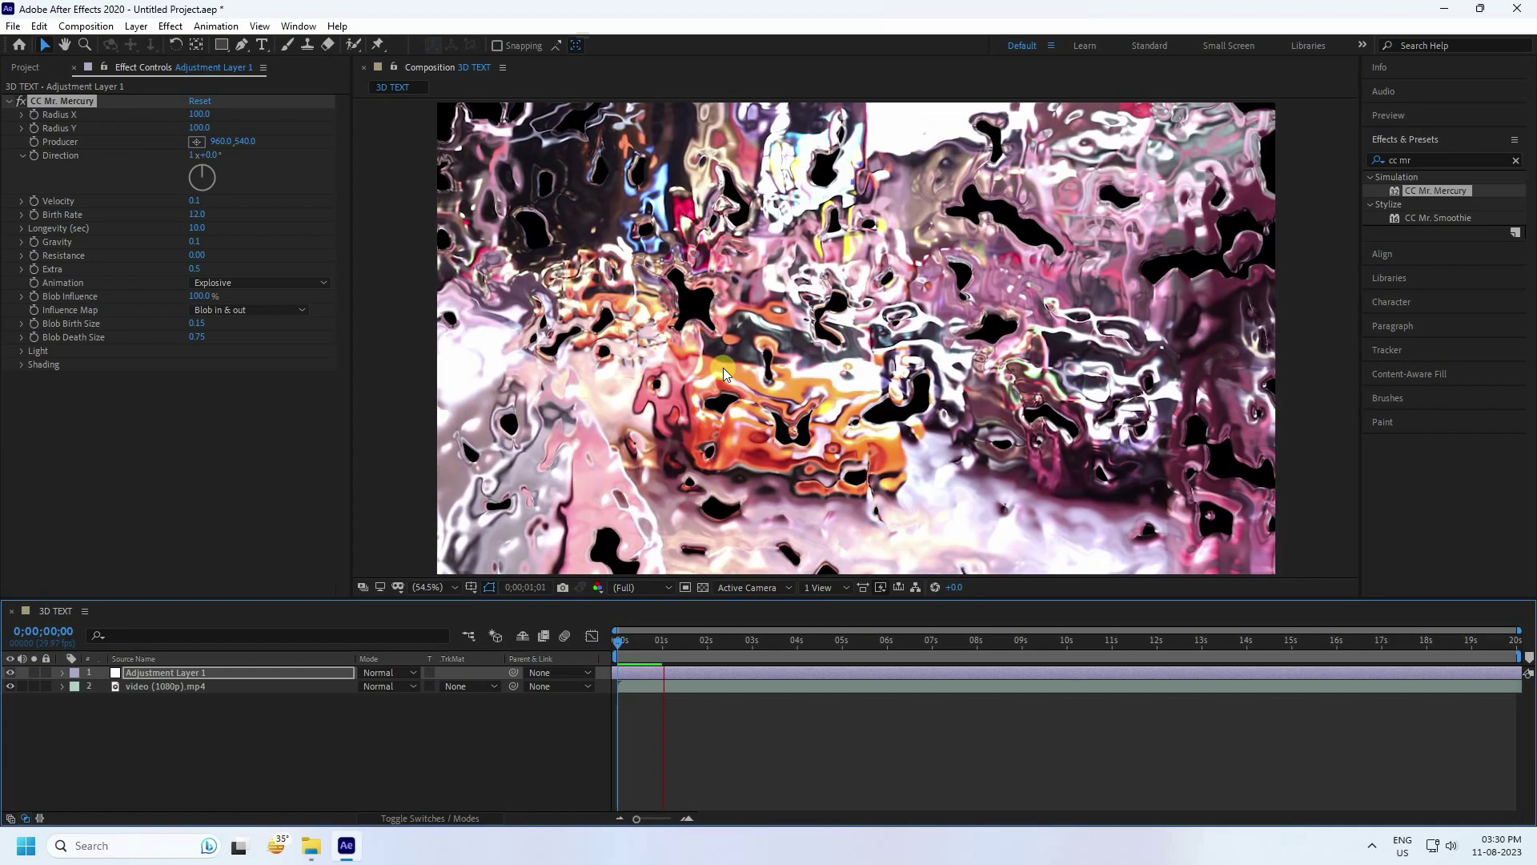
pyautogui.press('space')
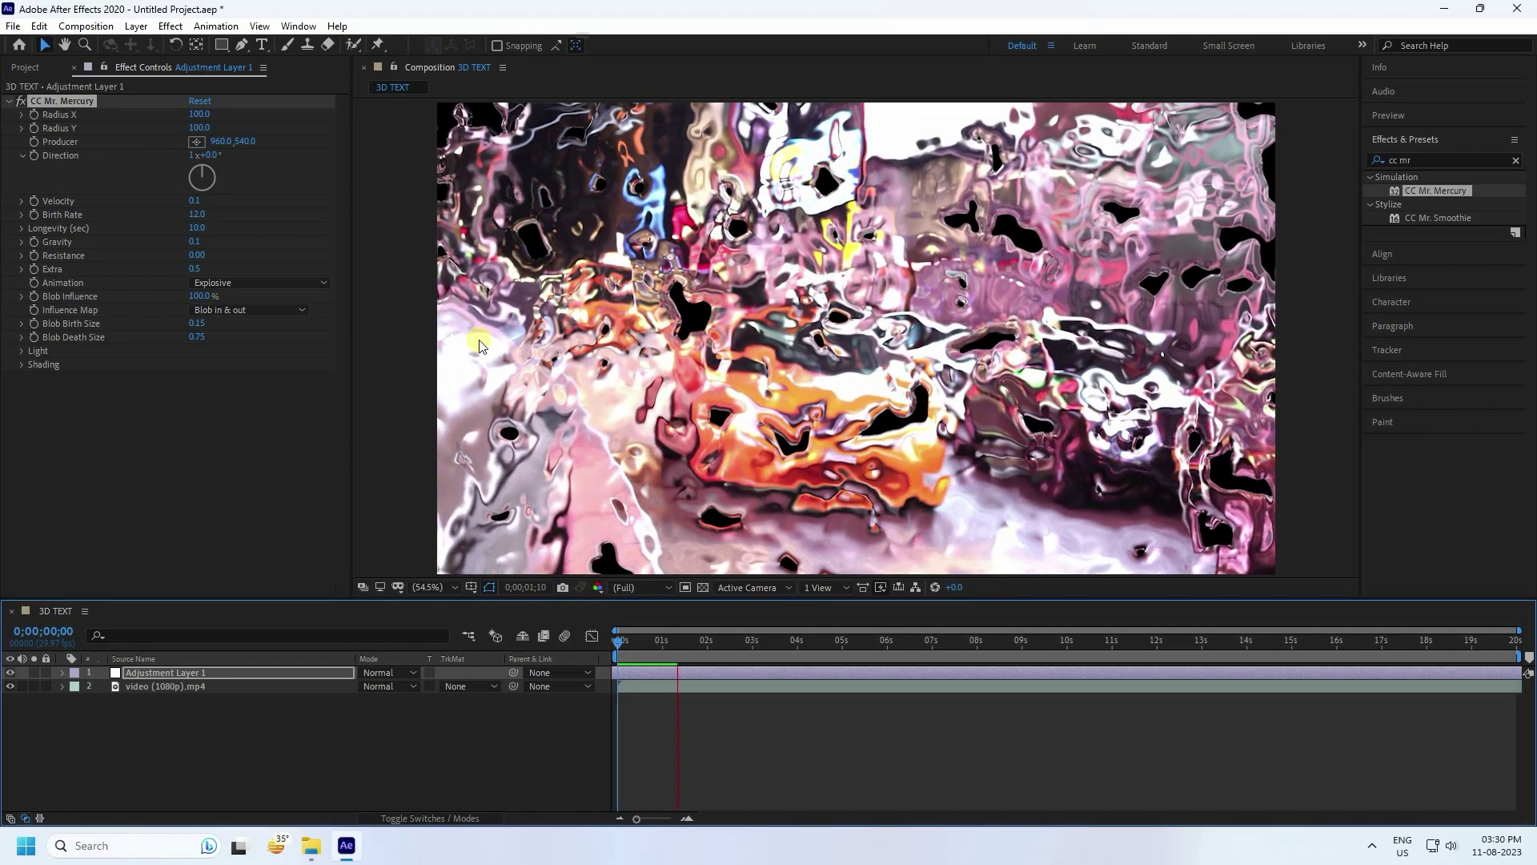
# Switch the Mercury animation mode to Twirl and rewind to the start
pyautogui.click(230, 284)
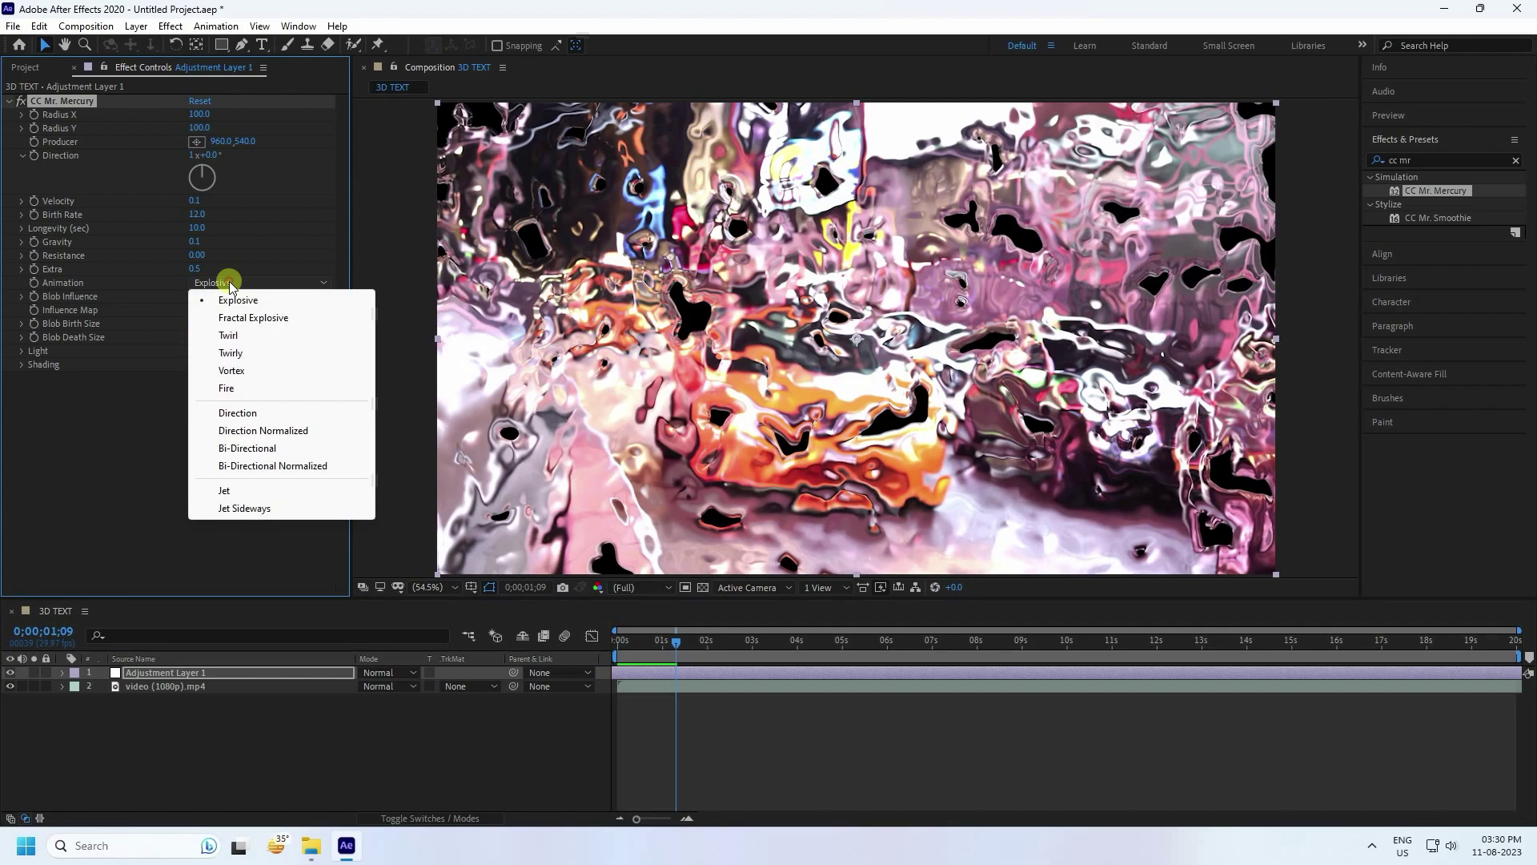
pyautogui.click(240, 336)
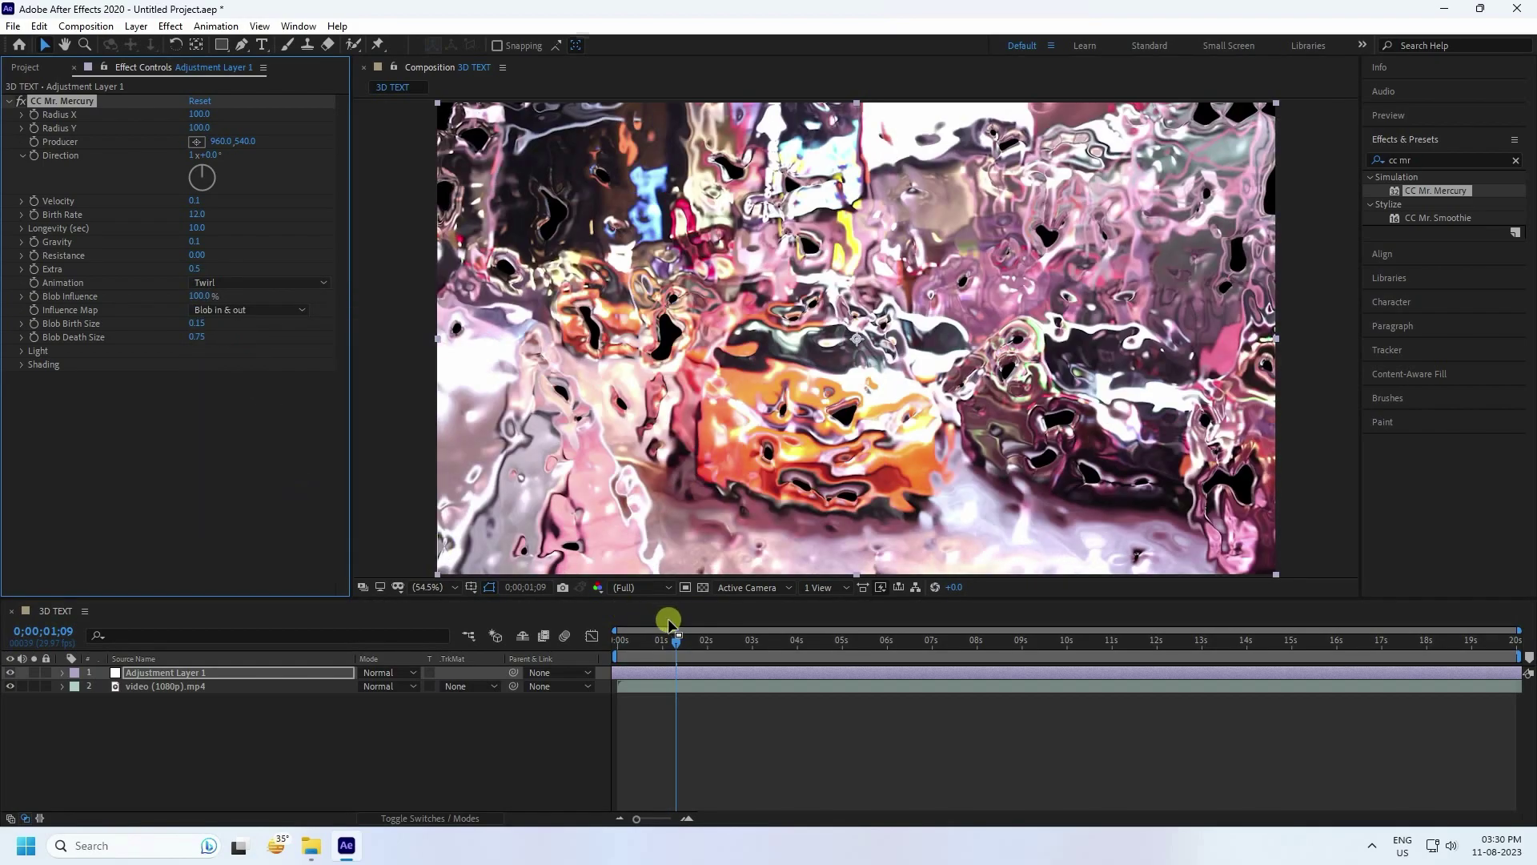
pyautogui.moveTo(669, 624); pyautogui.dragTo(480, 640)
pyautogui.click(686, 703)
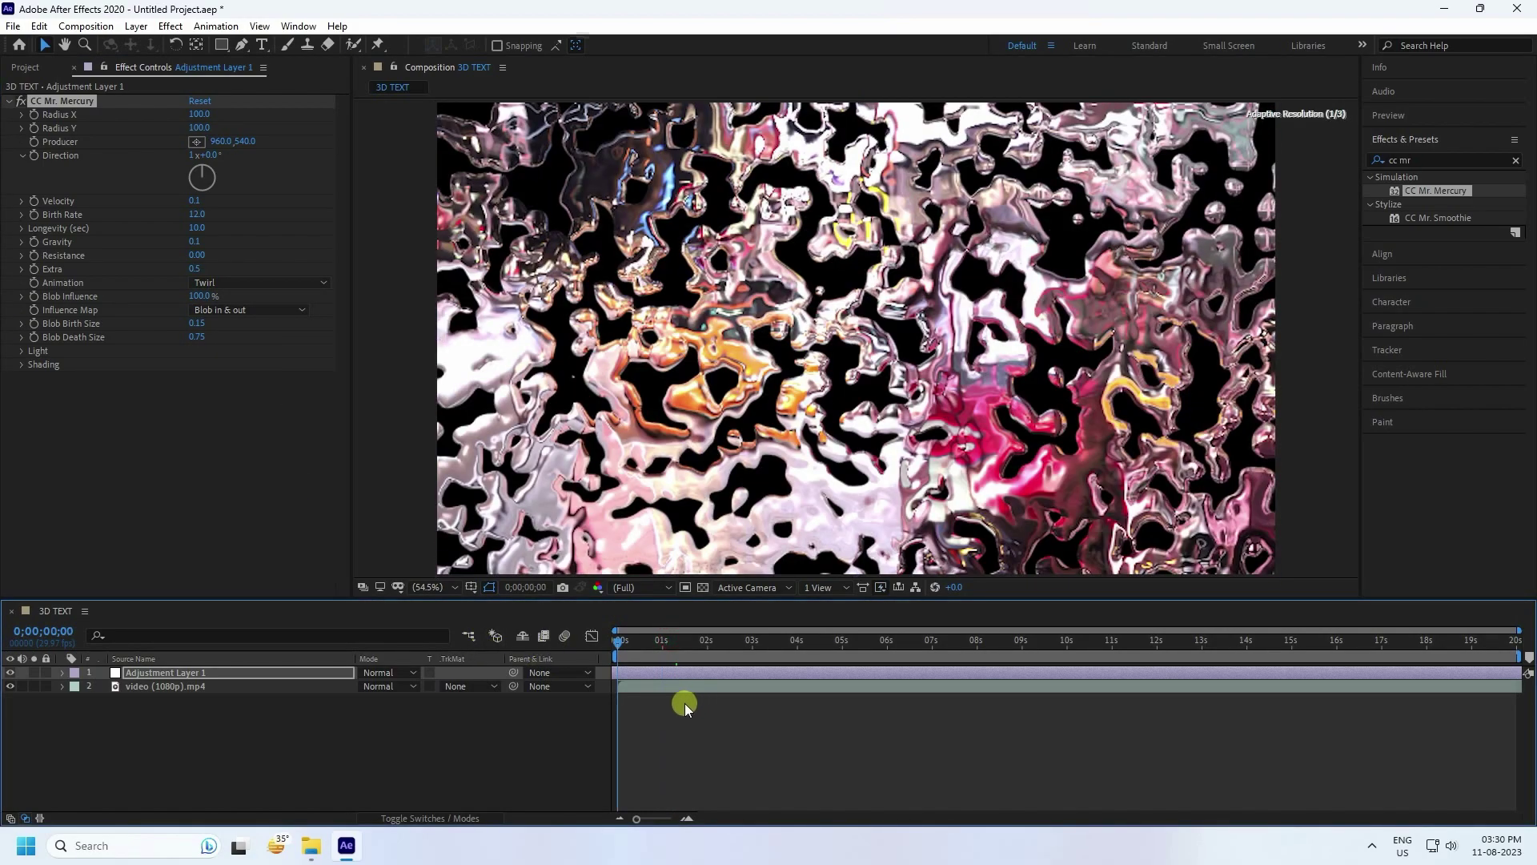
pyautogui.press('space')
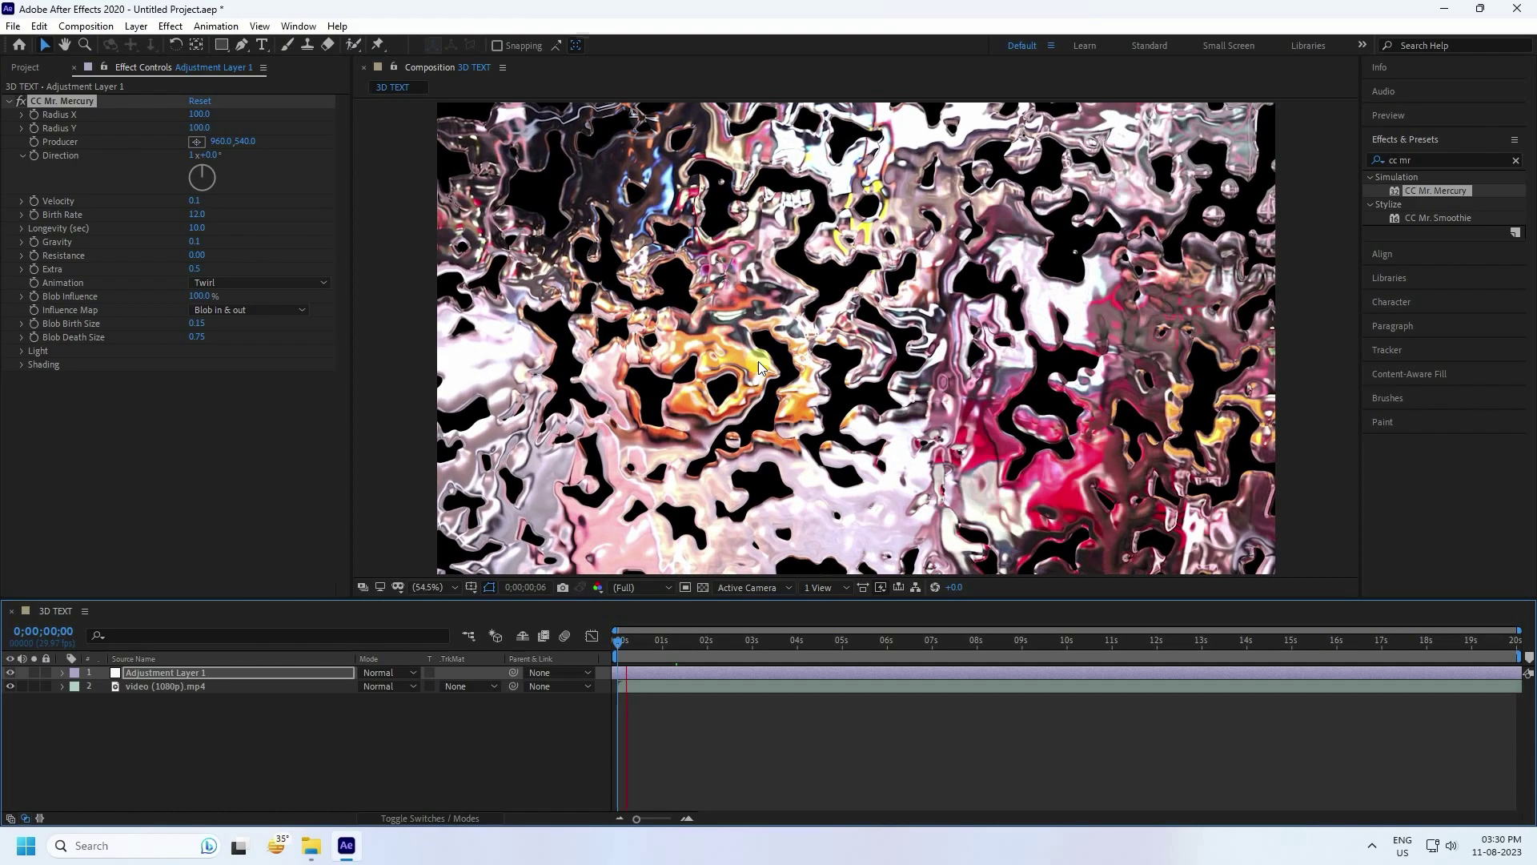
pyautogui.click(834, 373)
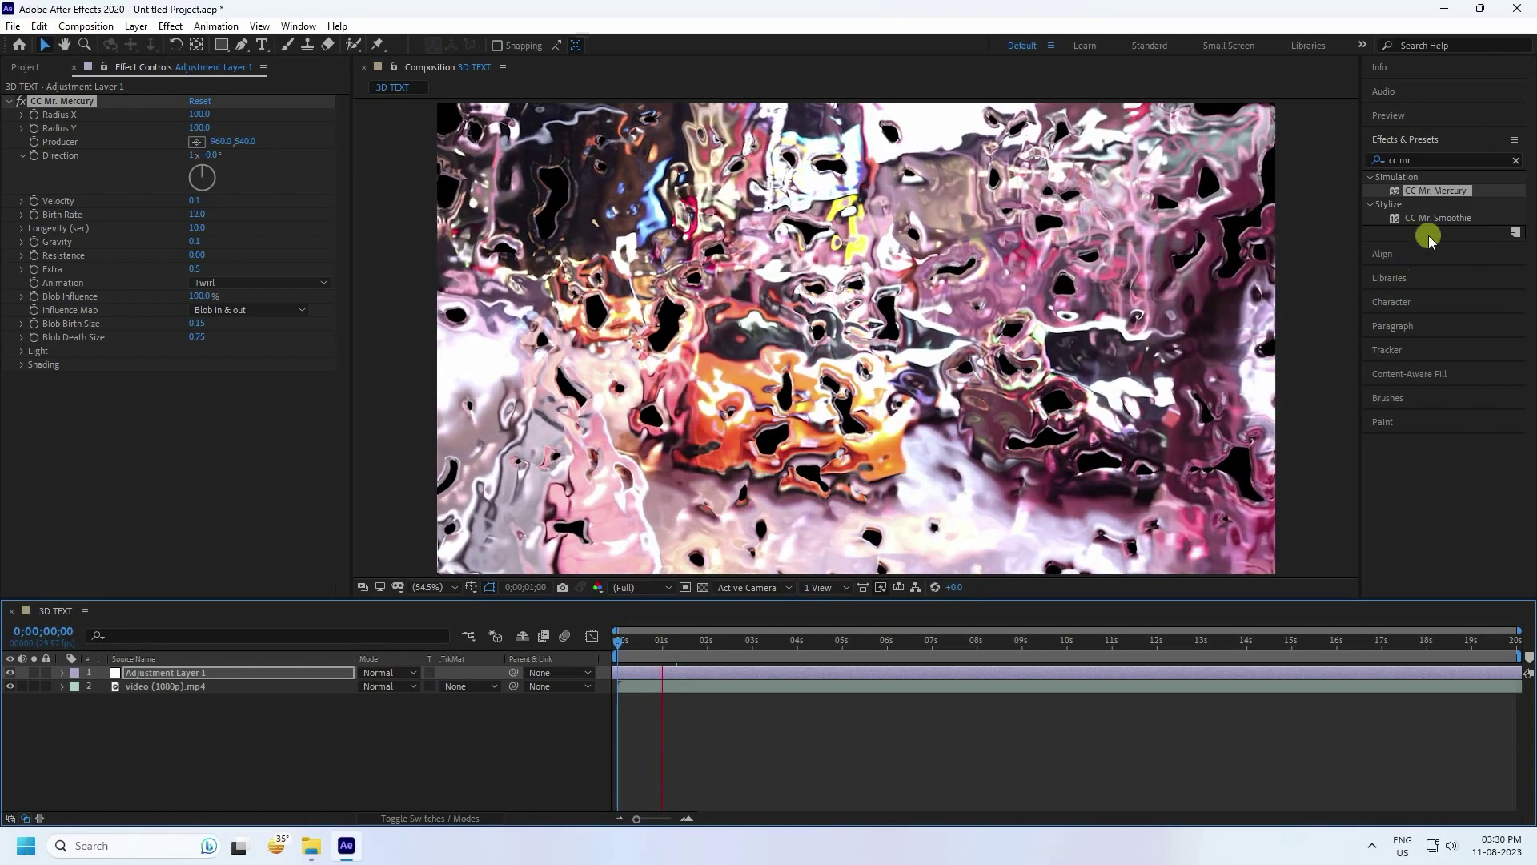
# Search 'colora' and apply Colorama to the adjustment layer
pyautogui.click(1417, 160)
pyautogui.write('col')
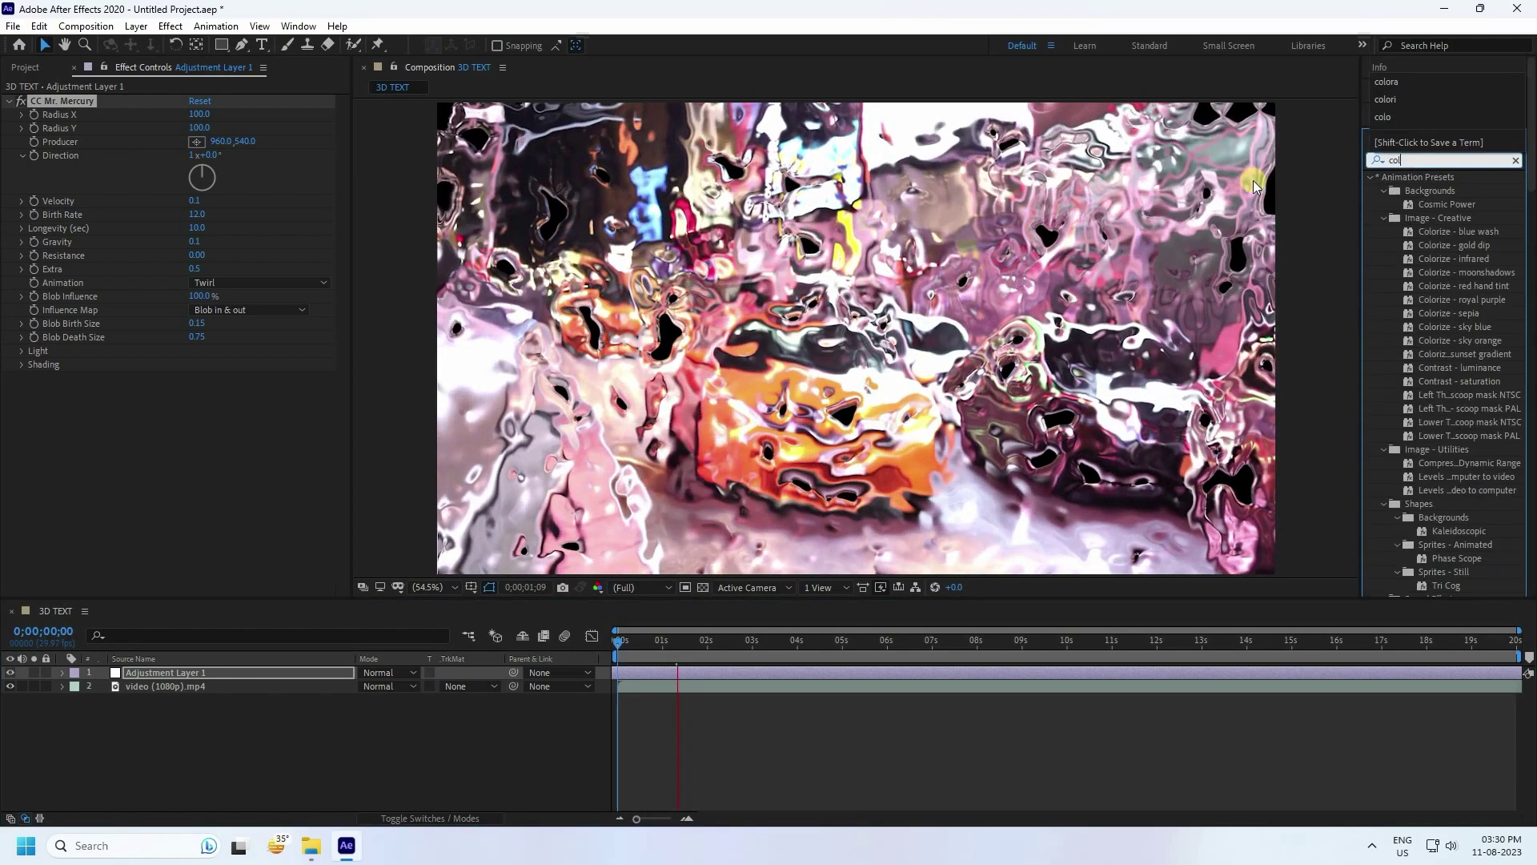
pyautogui.write('ora')
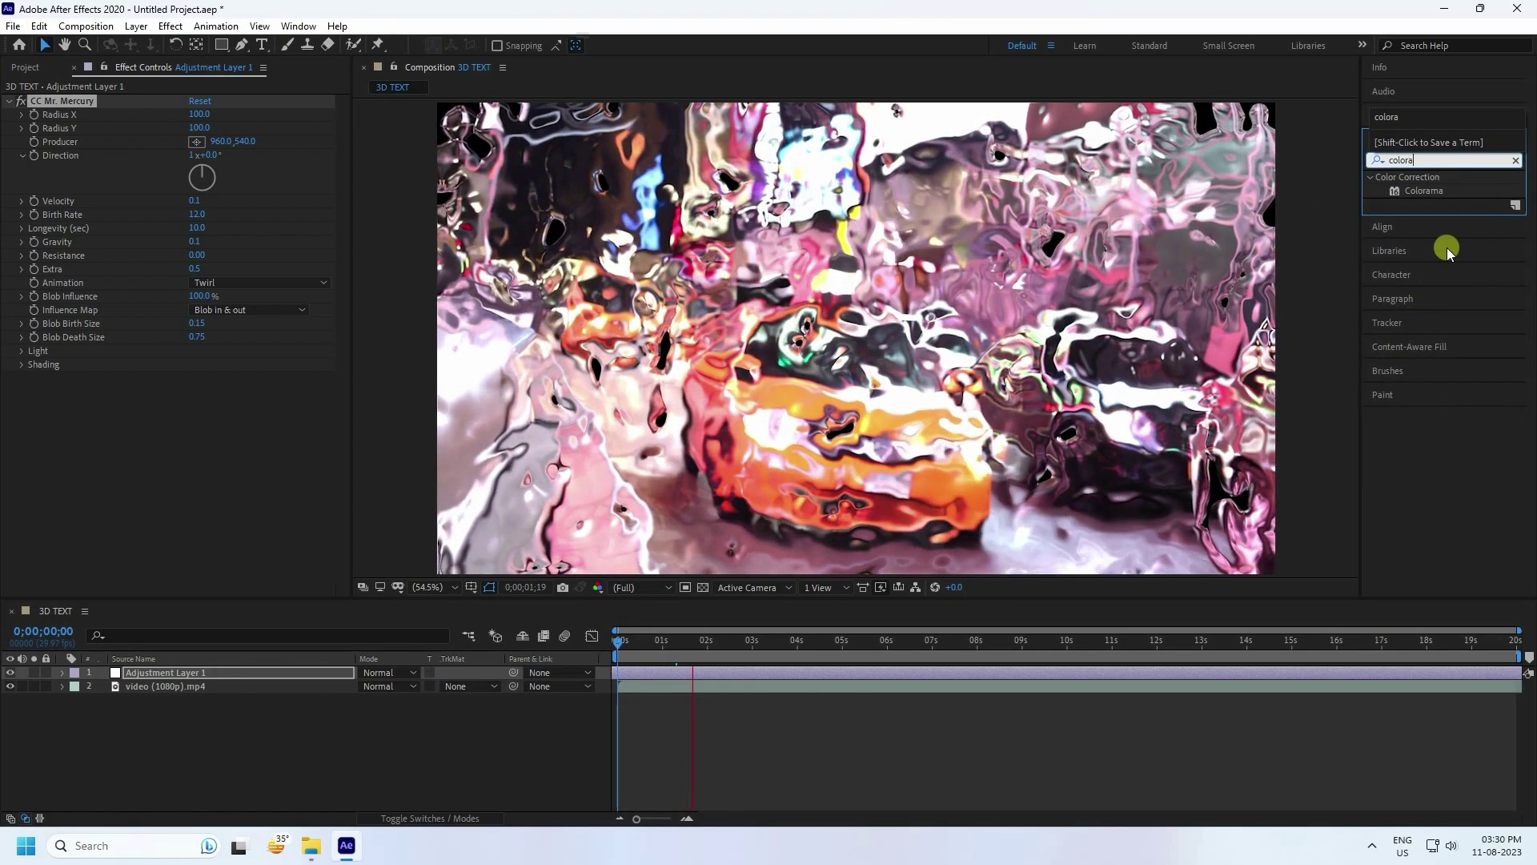
pyautogui.moveTo(1431, 190); pyautogui.dragTo(154, 524)
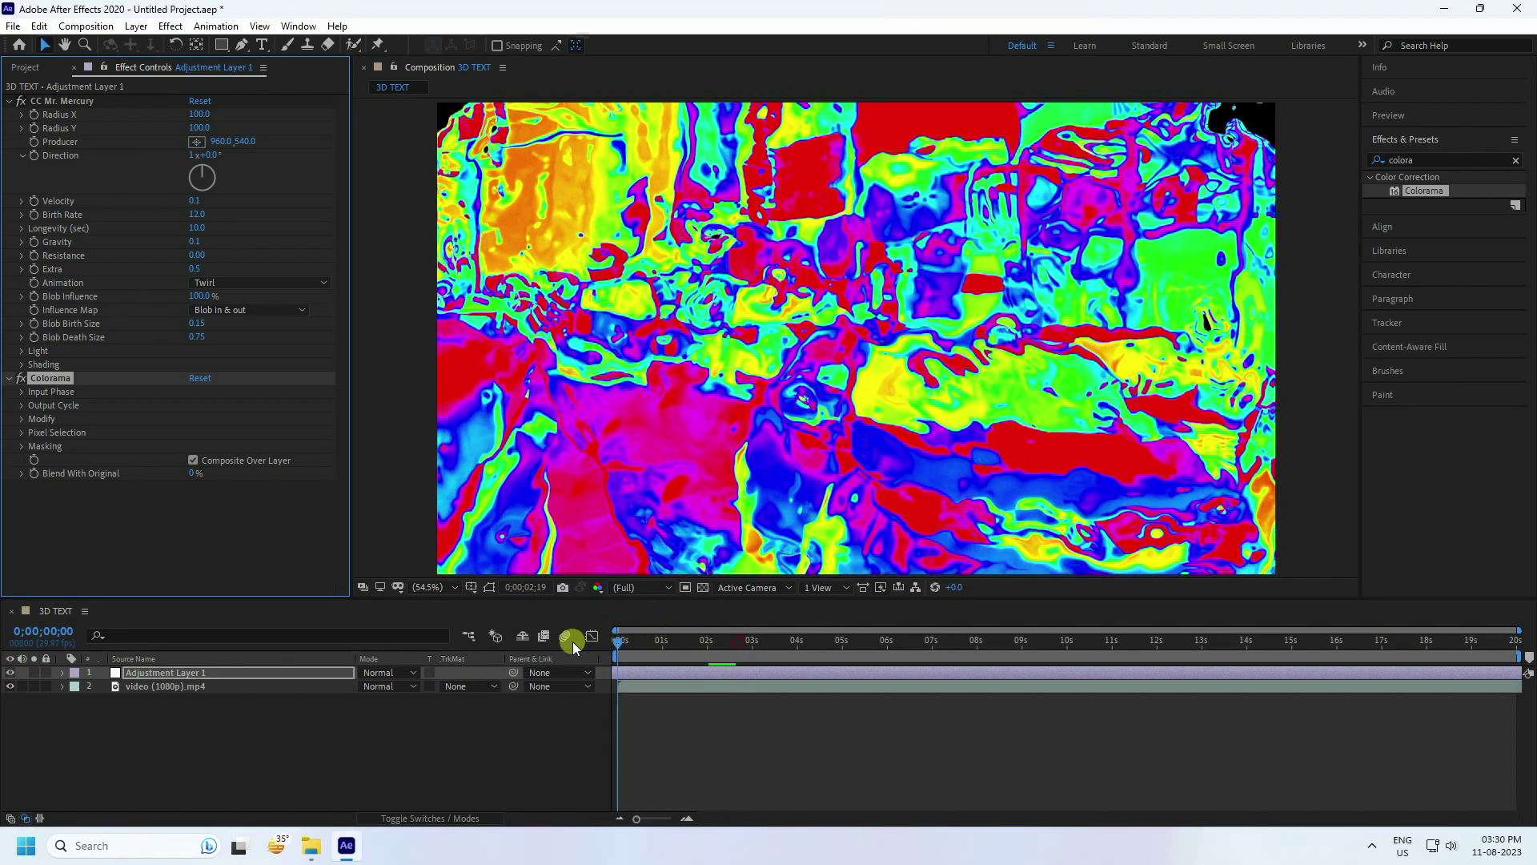
# Inspect the preview resolution and magnification menus unchanged, then stop playback
pyautogui.click(636, 586)
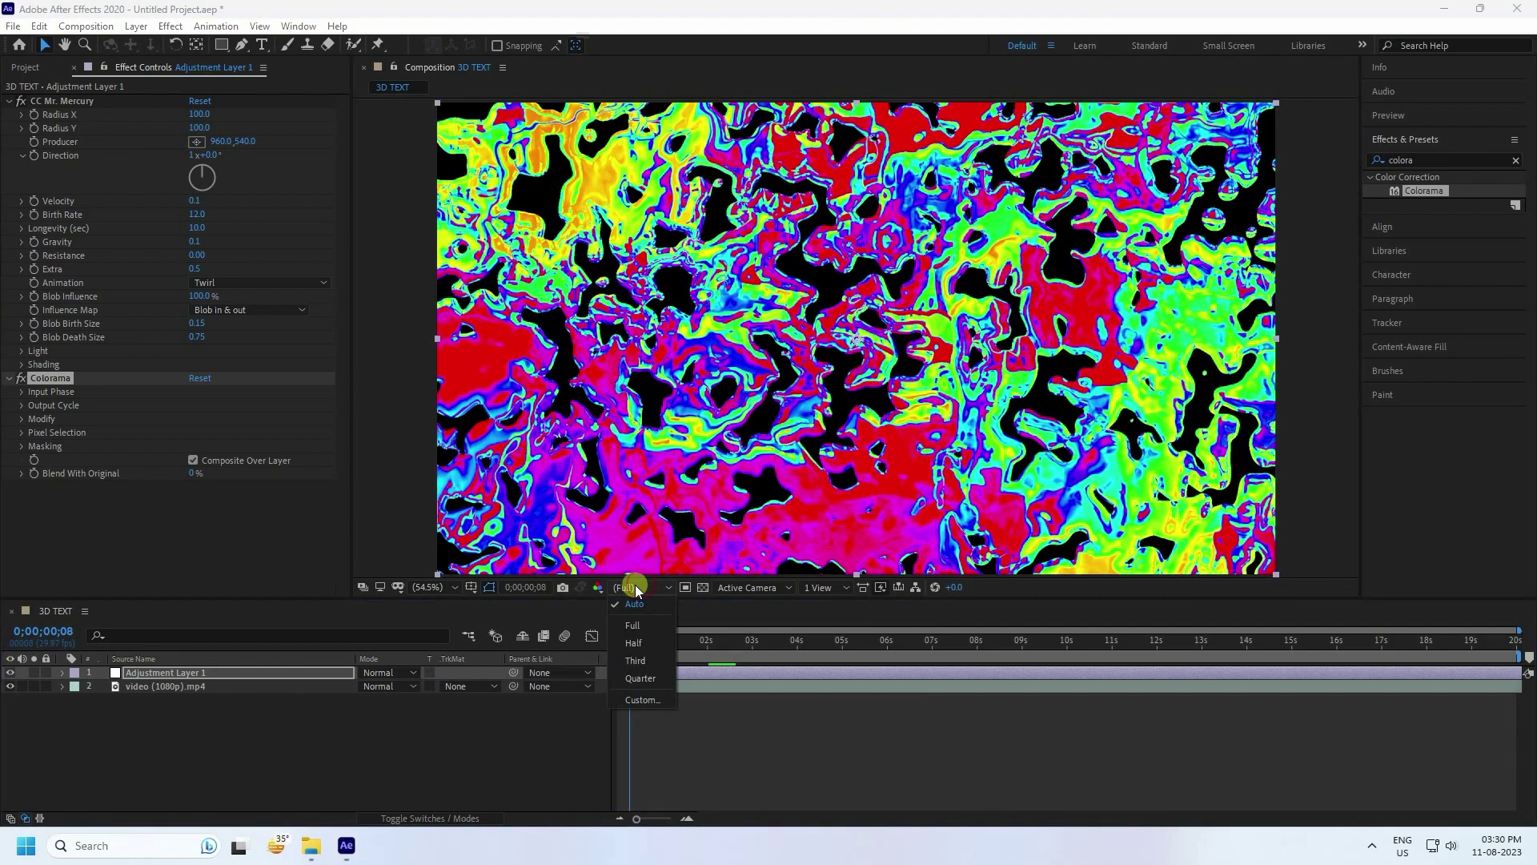
pyautogui.click(637, 606)
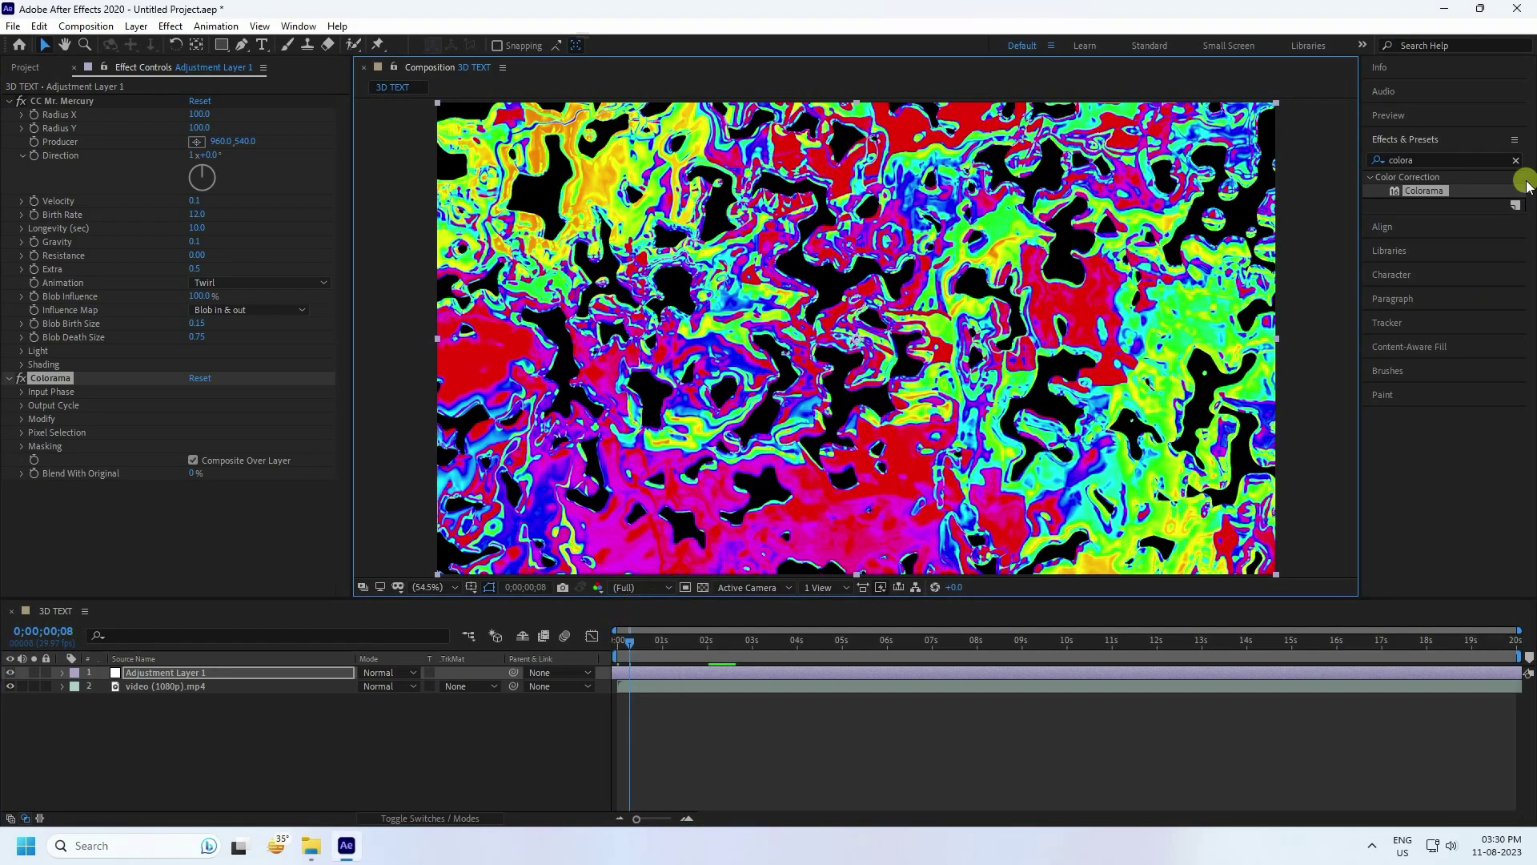
pyautogui.click(426, 587)
pyautogui.click(480, 324)
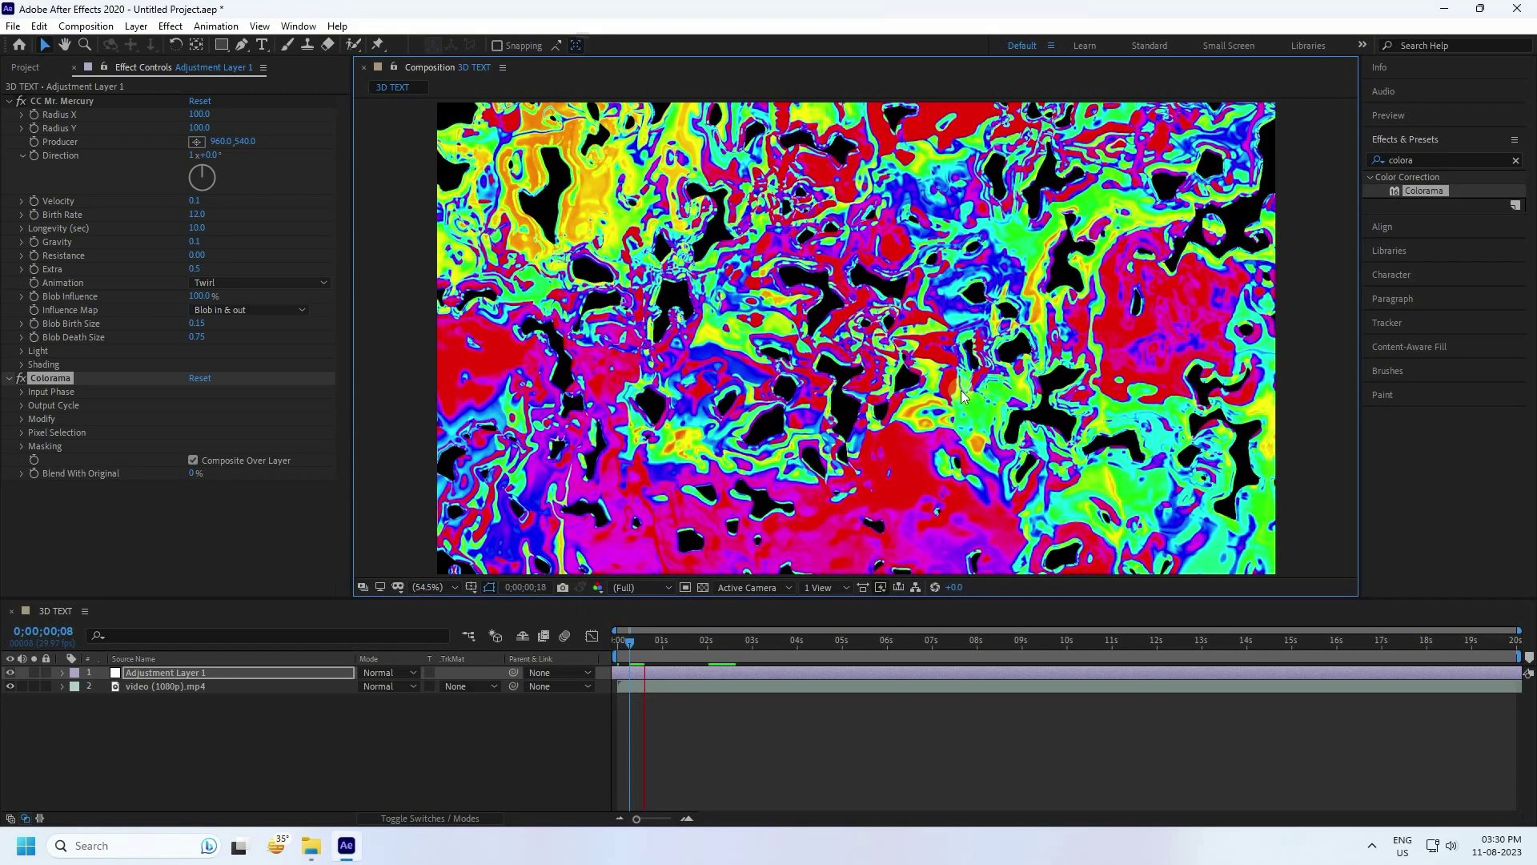
pyautogui.click(63, 474)
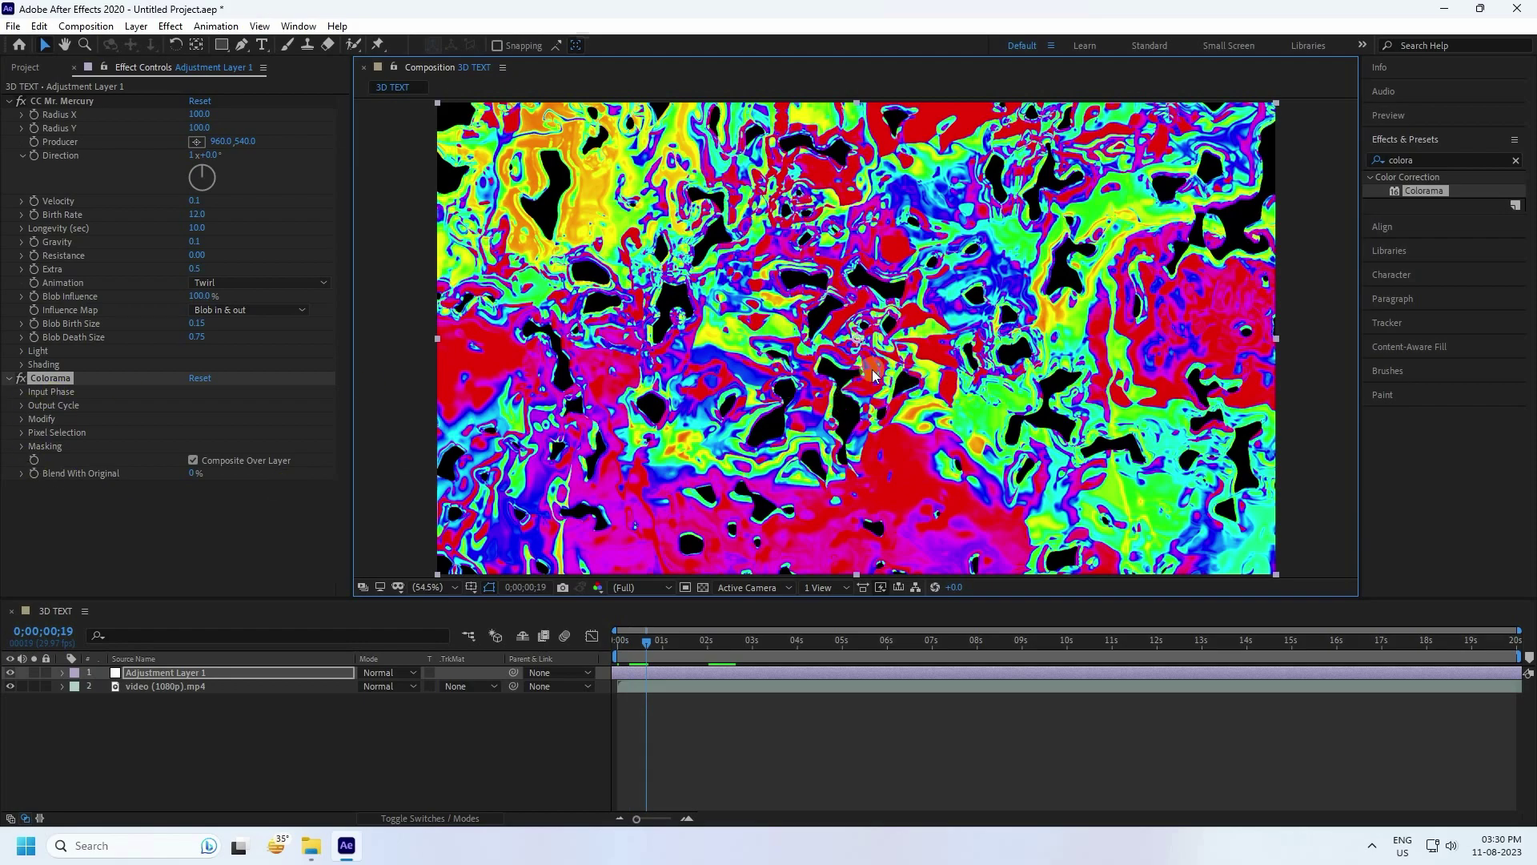
# Set Colorama's Input Phase Shift to 0x+80° and preview the recoloured animation from the start
pyautogui.click(21, 392)
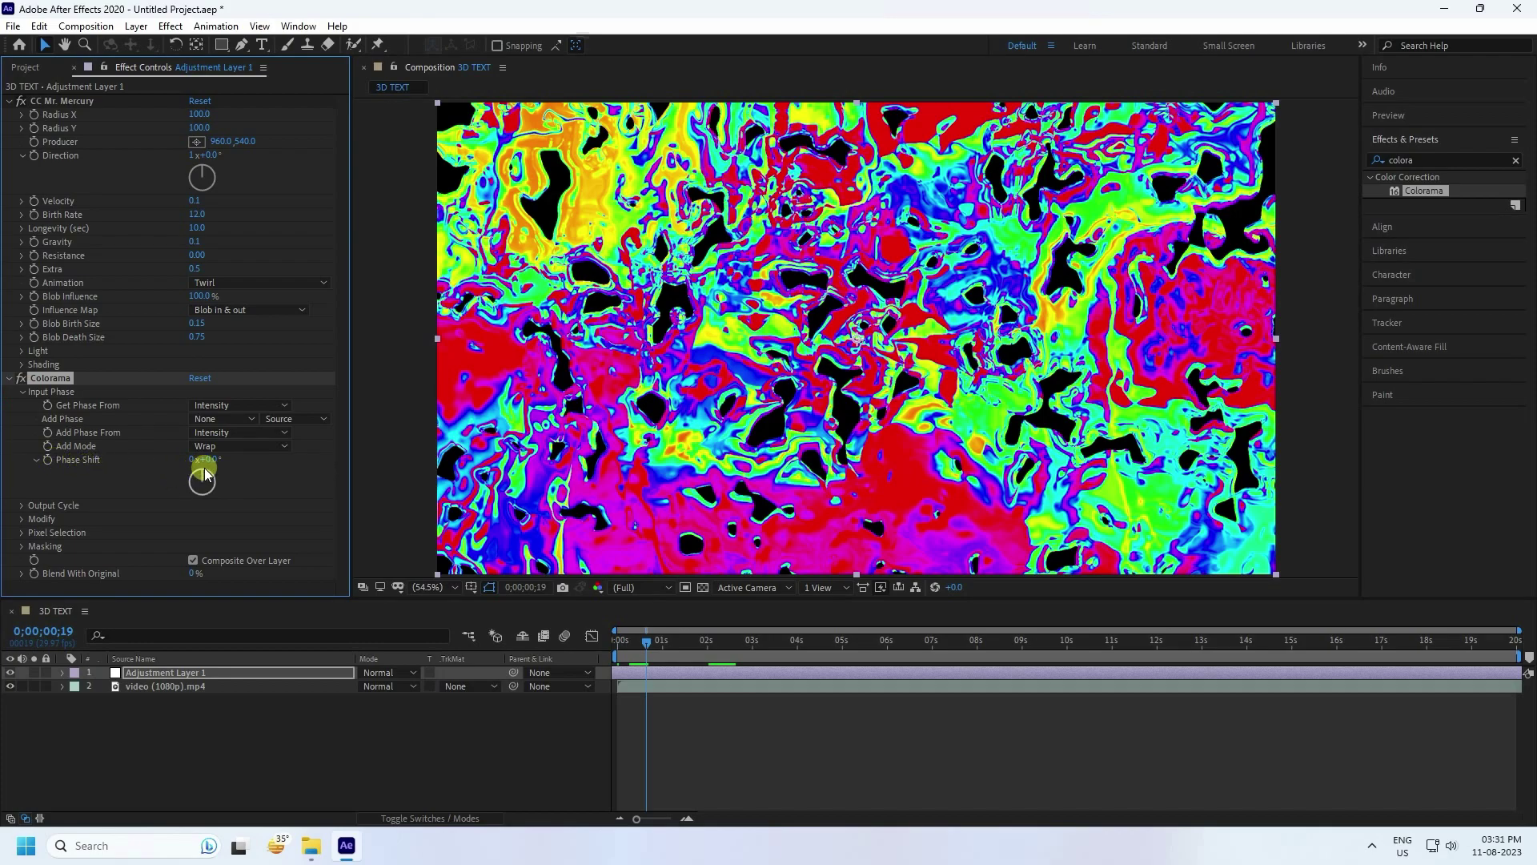
pyautogui.moveTo(231, 462); pyautogui.dragTo(293, 482)
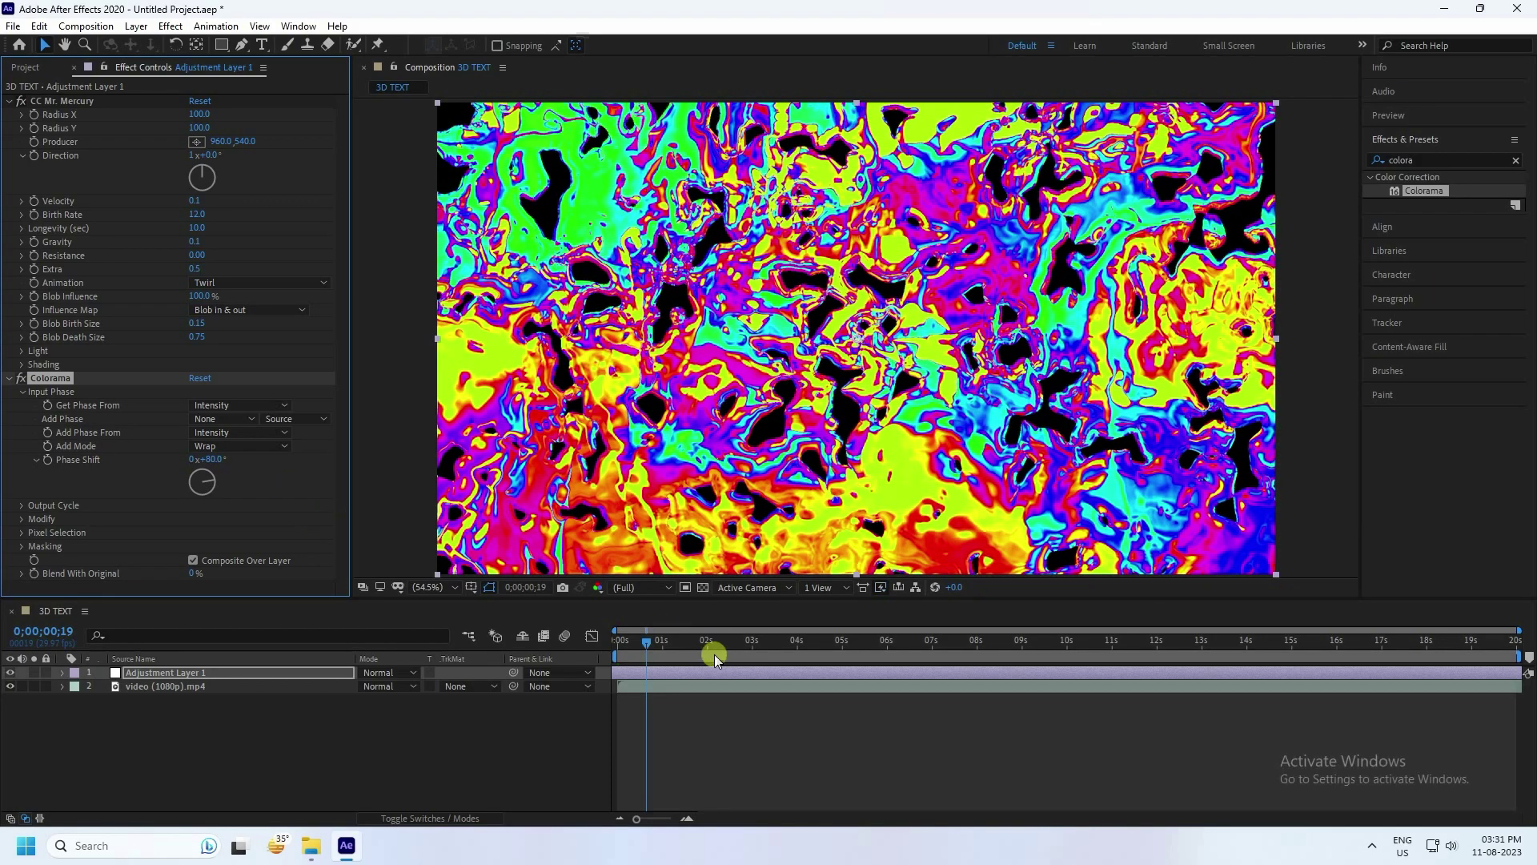
pyautogui.moveTo(651, 645); pyautogui.dragTo(570, 650)
pyautogui.click(750, 738)
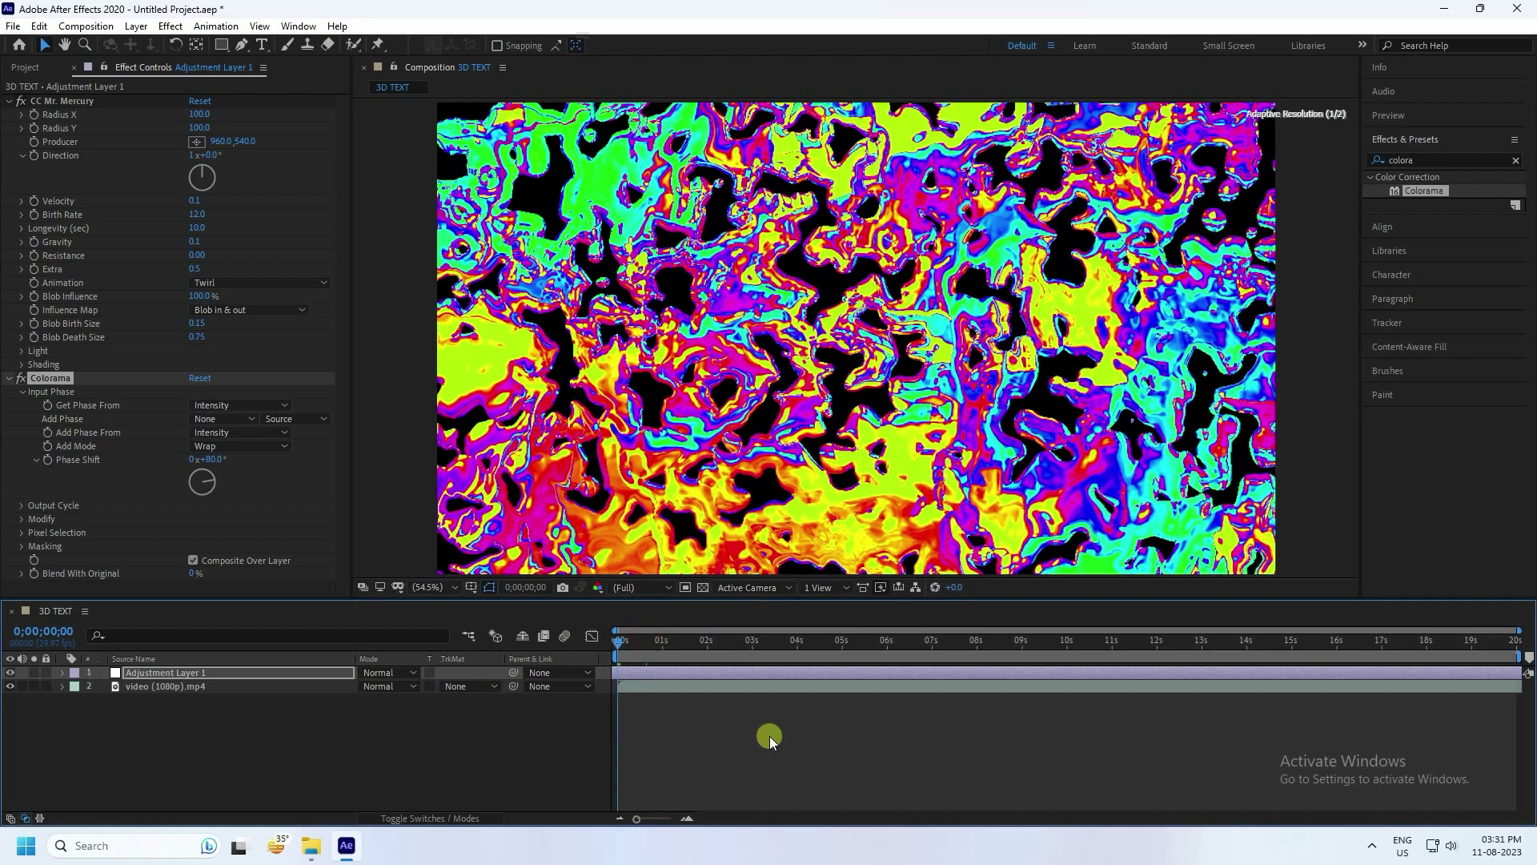
pyautogui.press('space')
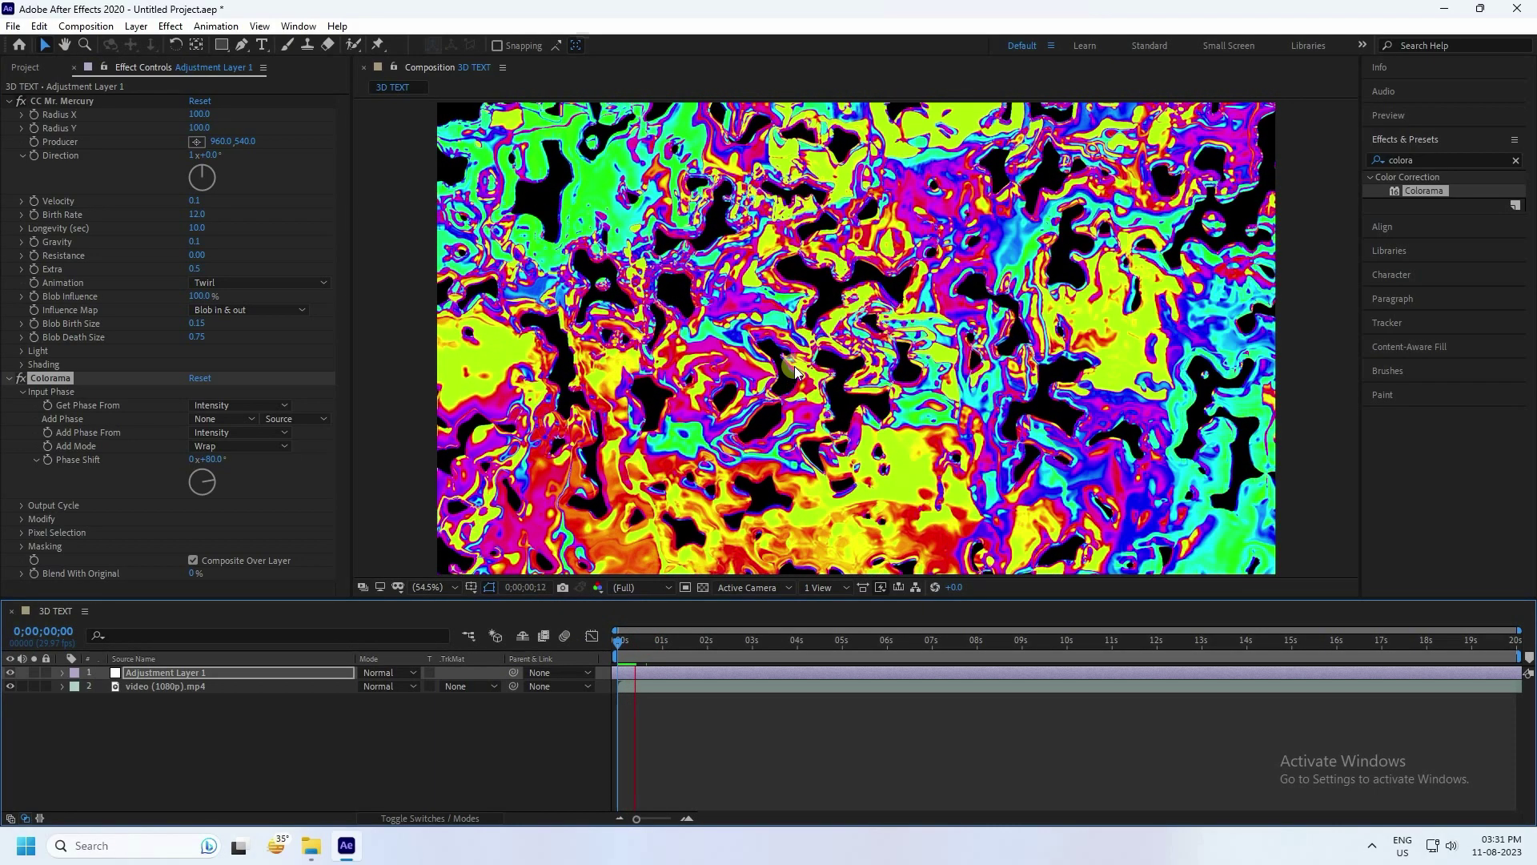
pyautogui.click(138, 746)
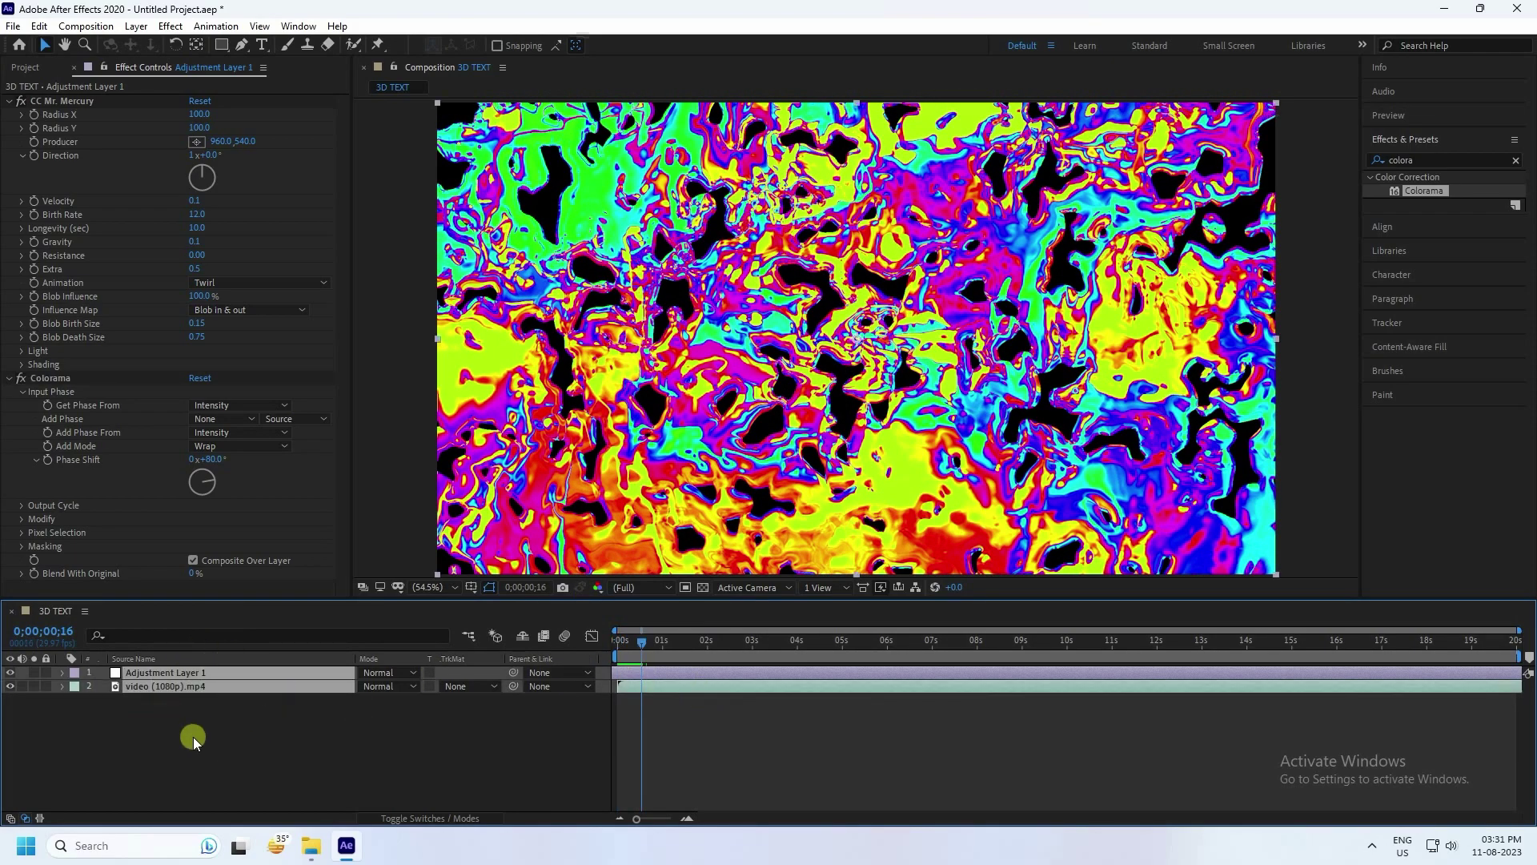
# Pre-compose the adjustment layer and street video into a composition named 'TEXTURE'
pyautogui.rightClick(188, 675)
pyautogui.click(230, 589)
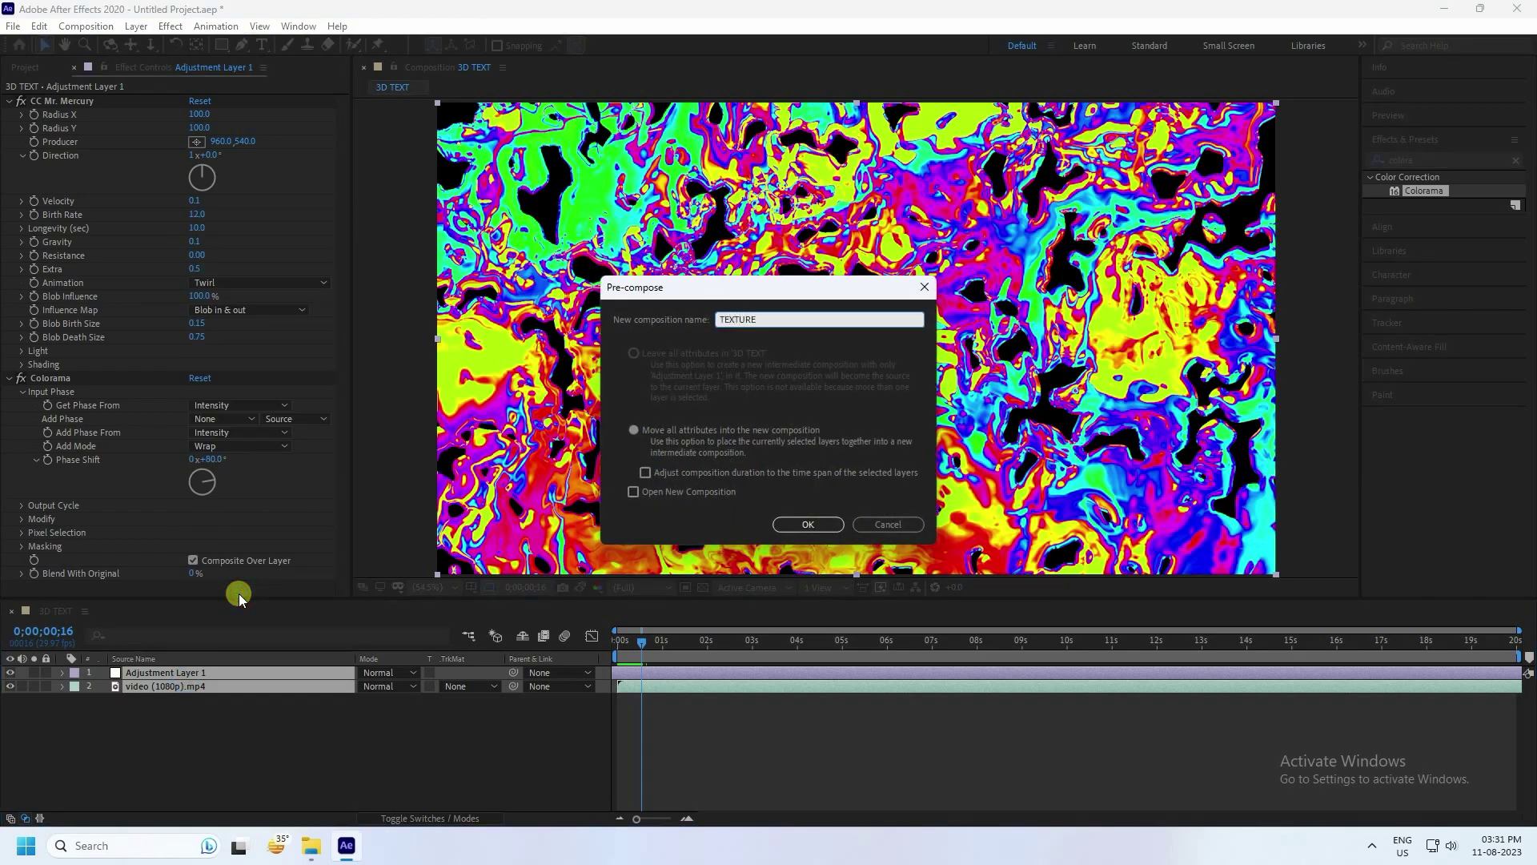
pyautogui.write('TEXTURE')
pyautogui.click(808, 524)
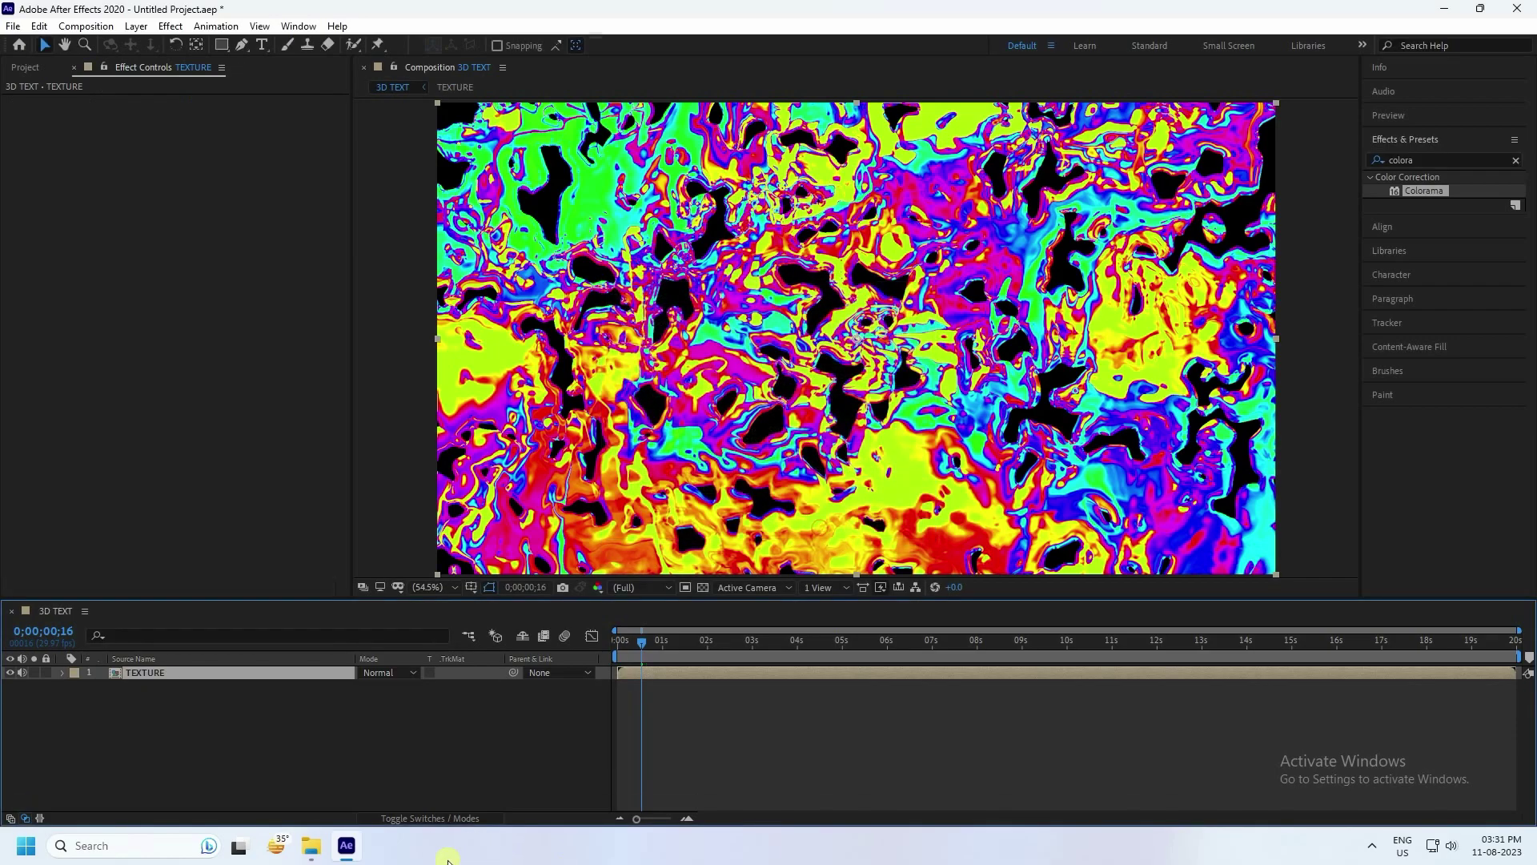
# Turn off the TEXTURE layer's visibility
pyautogui.click(9, 673)
pyautogui.rightClick(200, 735)
pyautogui.click(224, 723)
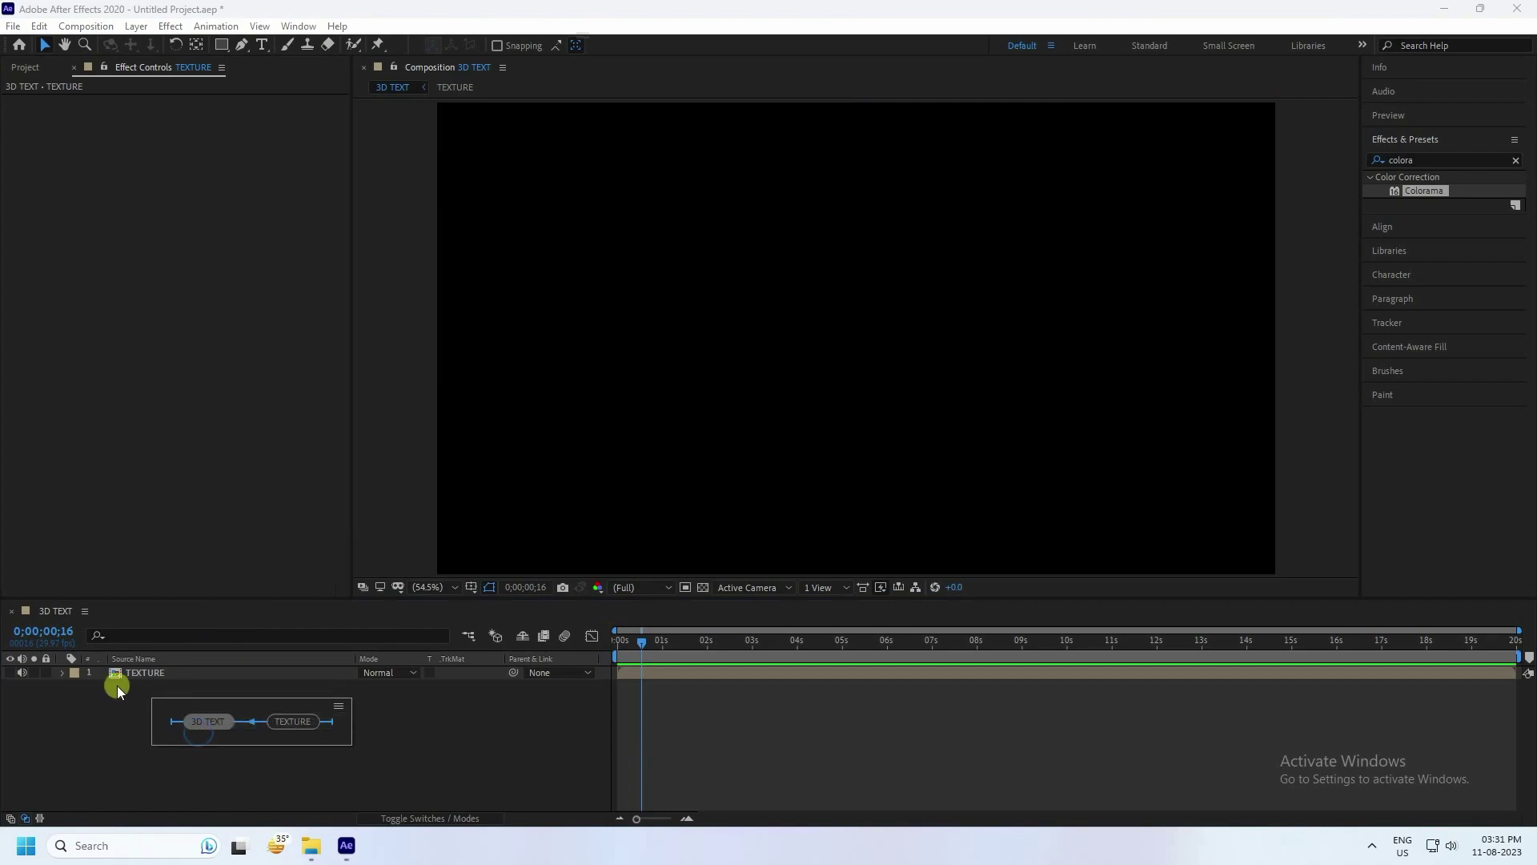
# Add a black 1920x1080 solid called '3D TEXT TYPO' above the hidden TEXTURE layer
pyautogui.rightClick(138, 708)
pyautogui.click(179, 524)
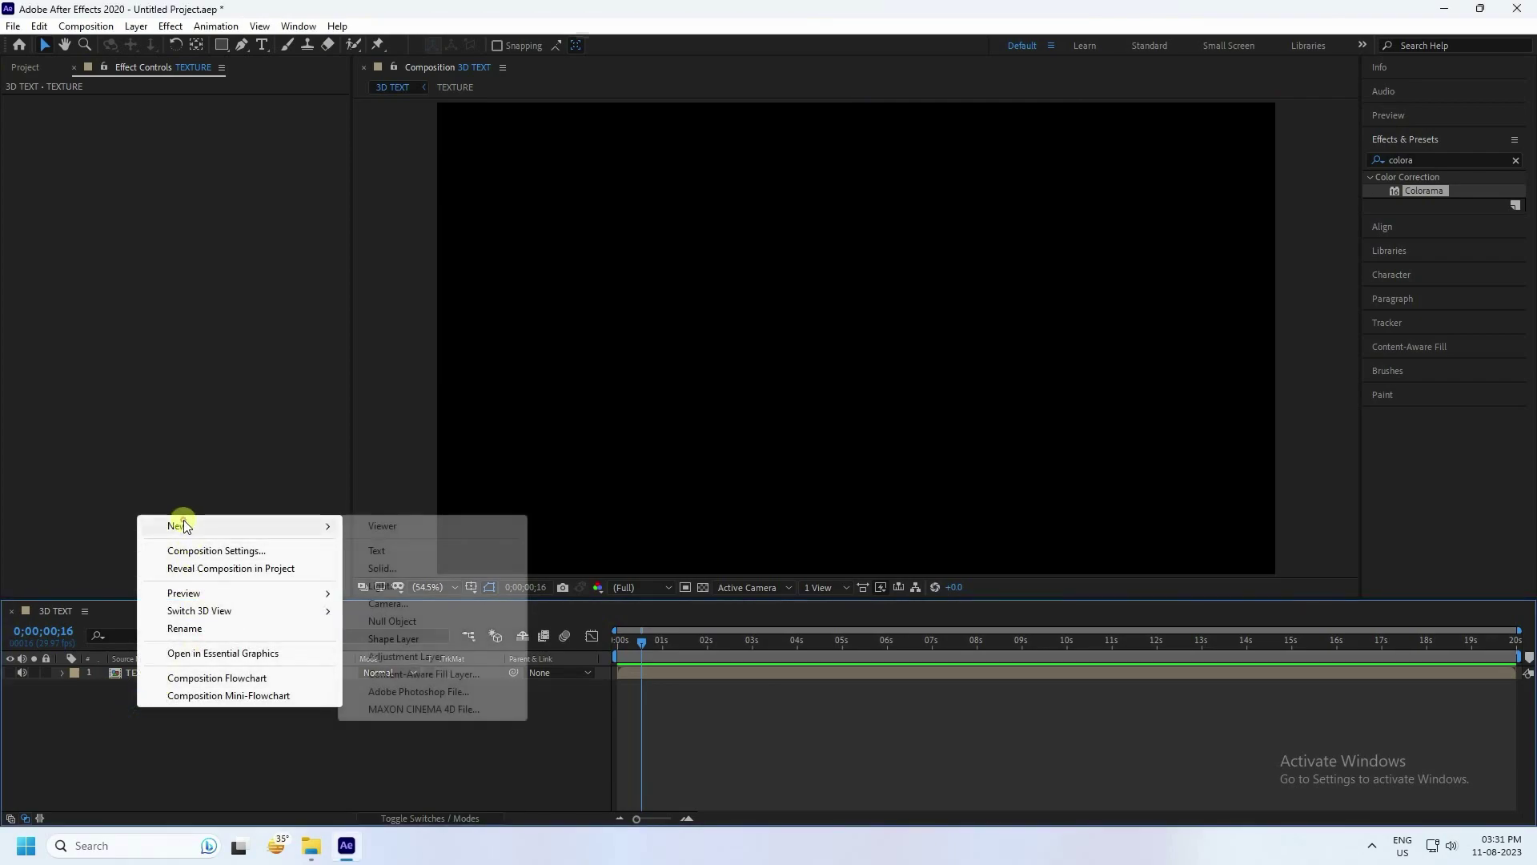
pyautogui.click(381, 570)
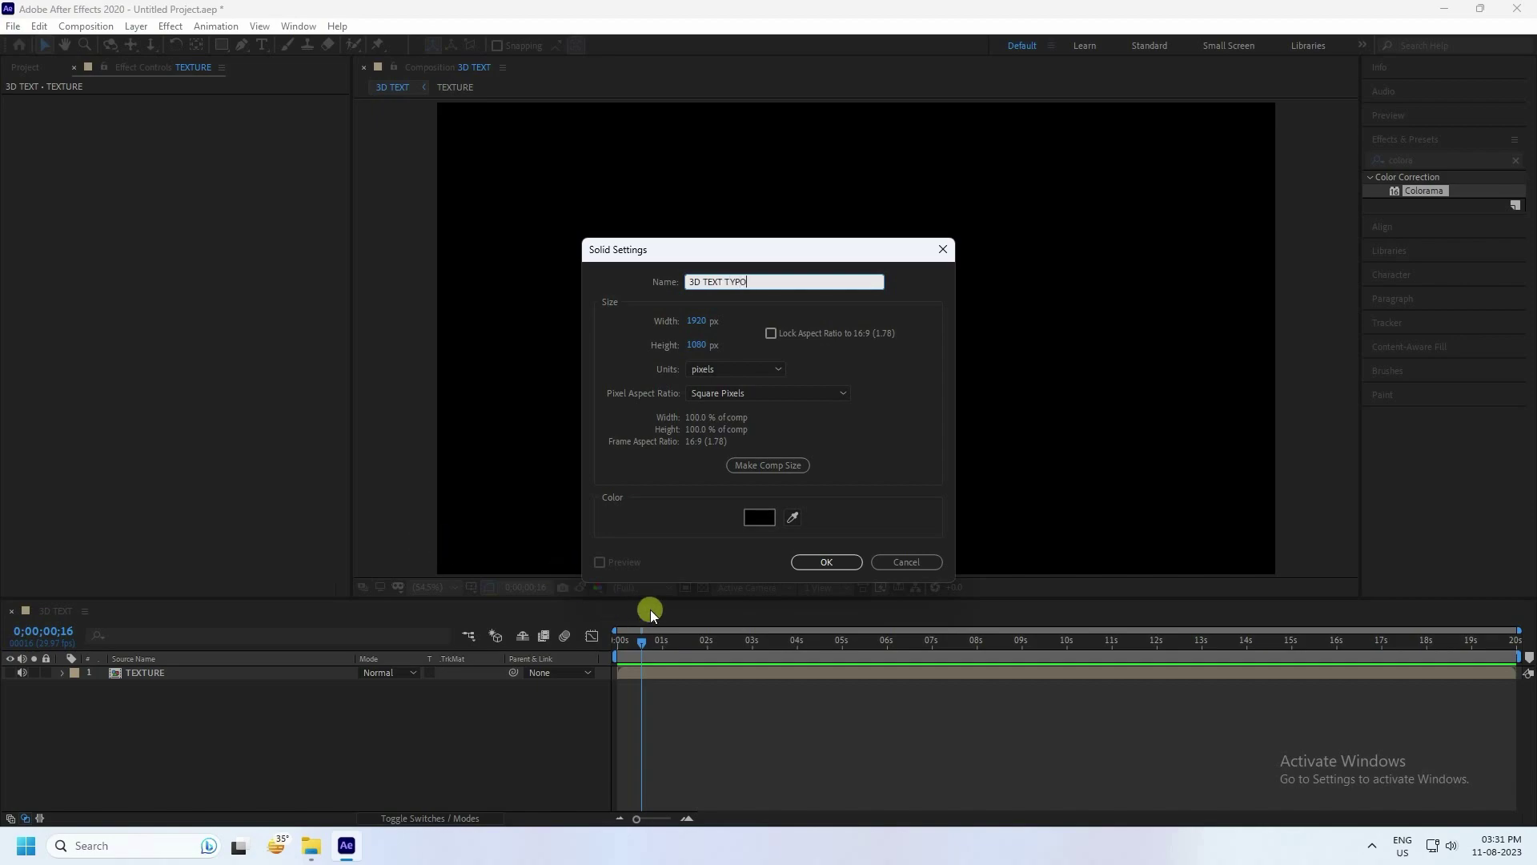
pyautogui.click(832, 556)
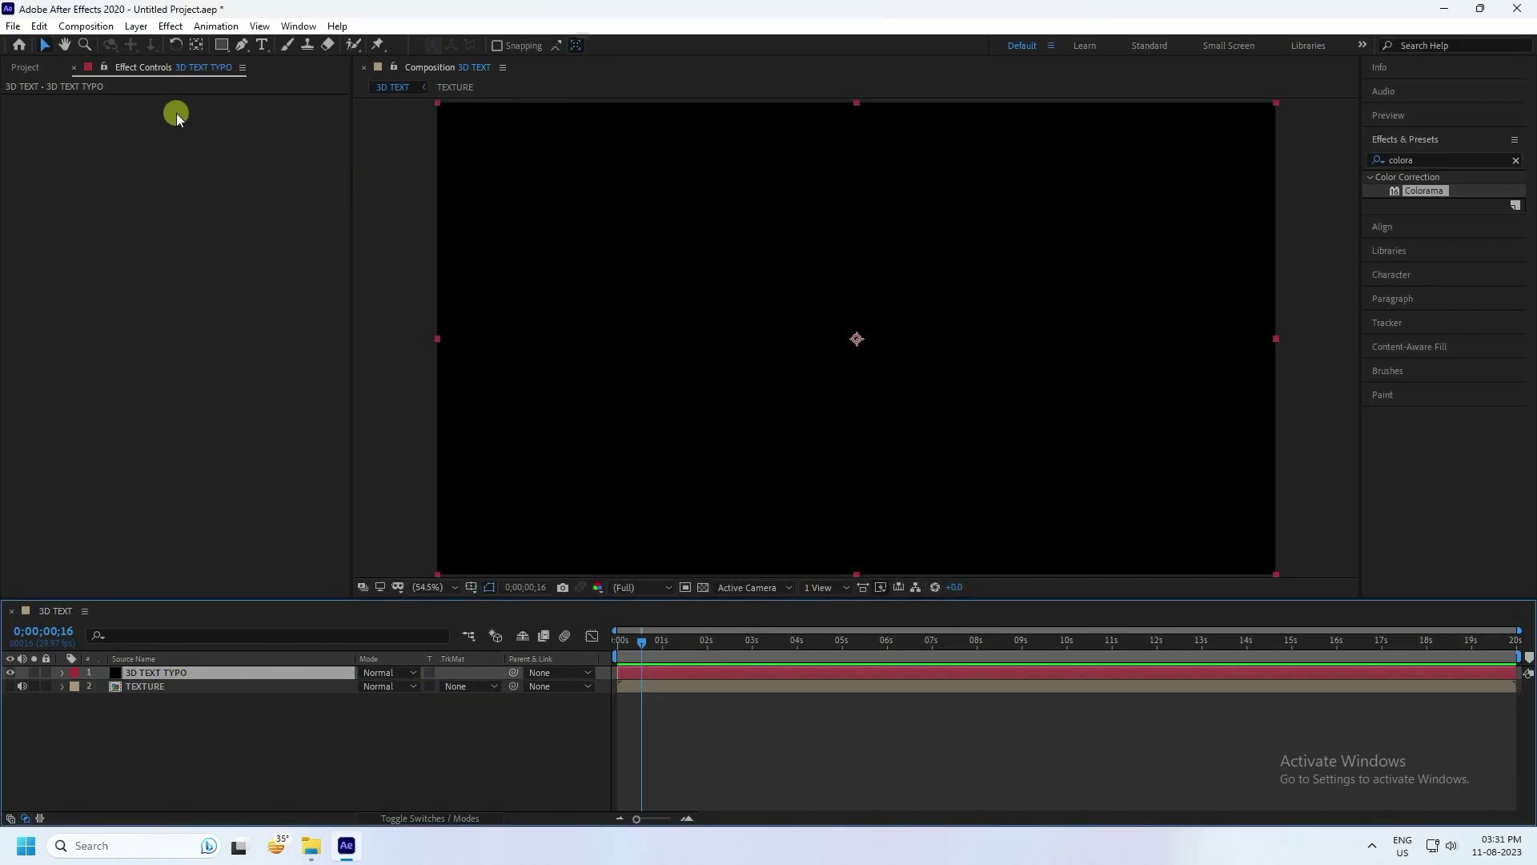
# Create a new text layer reading '3D' in the composition
pyautogui.click(261, 45)
pyautogui.click(618, 324)
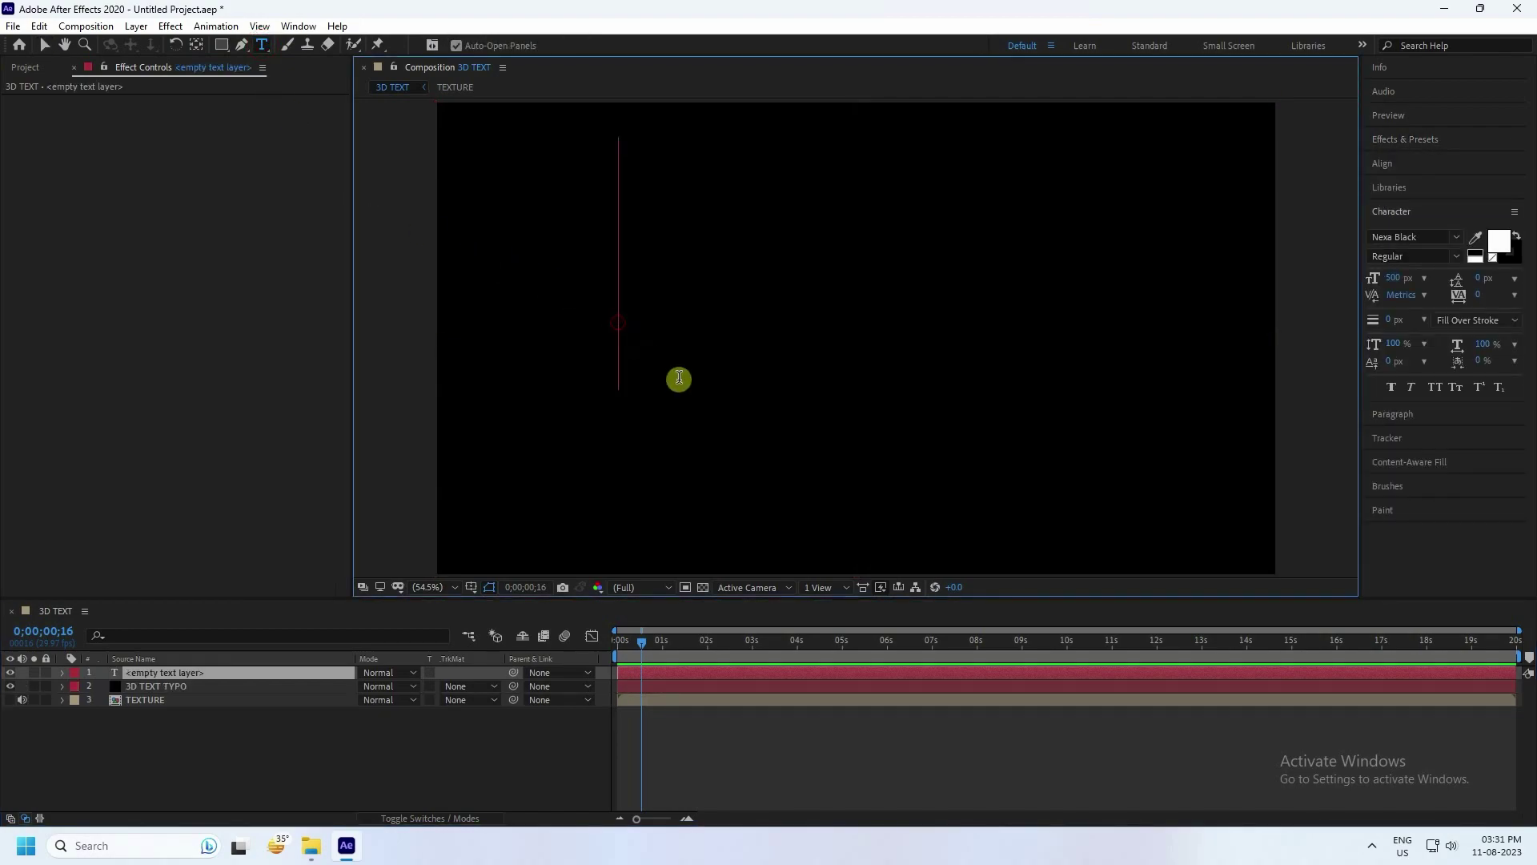
pyautogui.write('3D')
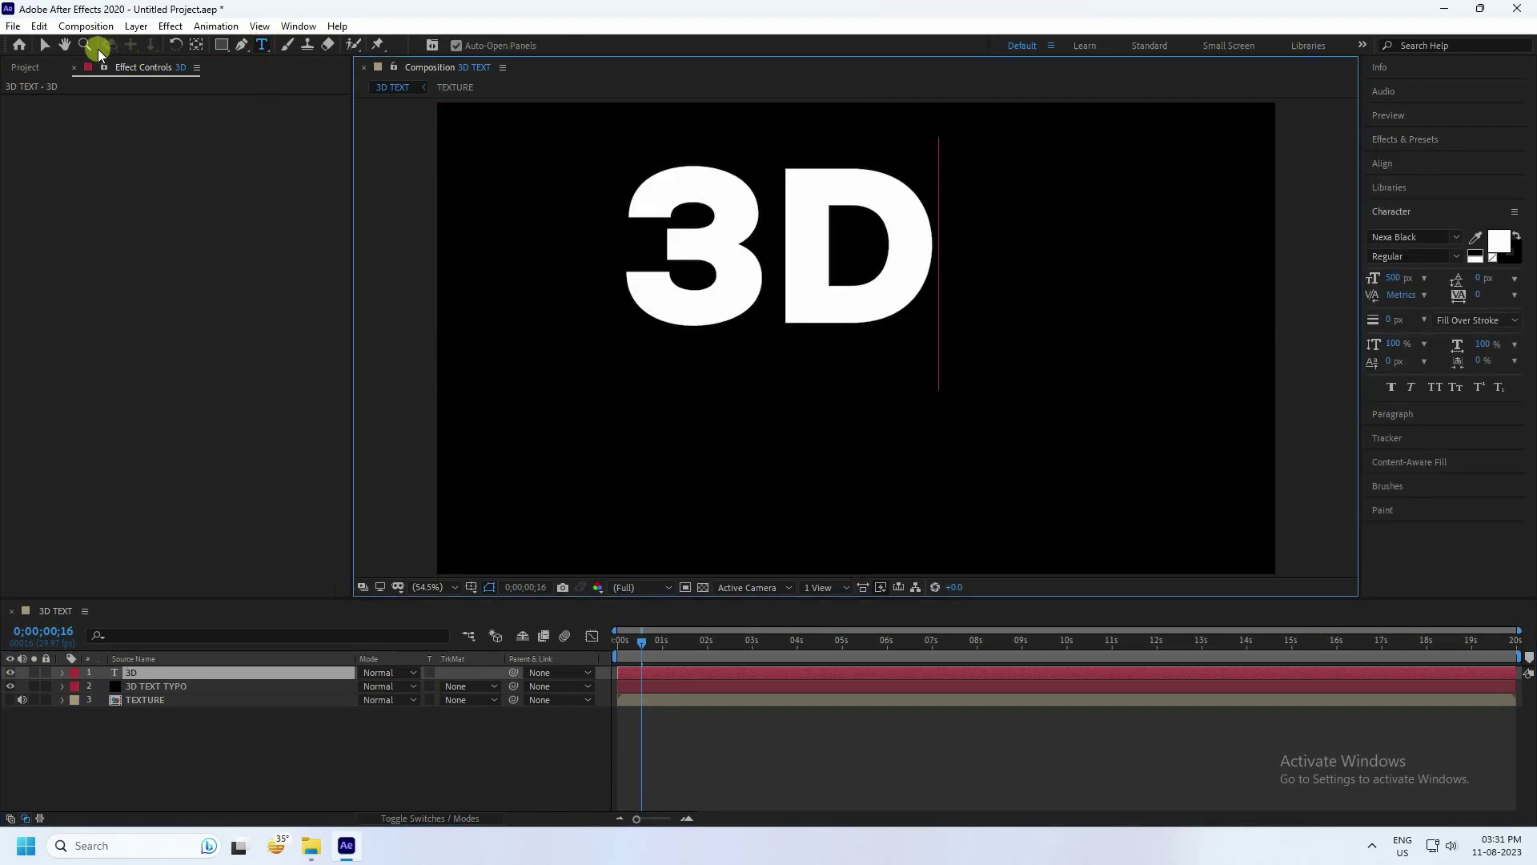
pyautogui.click(44, 46)
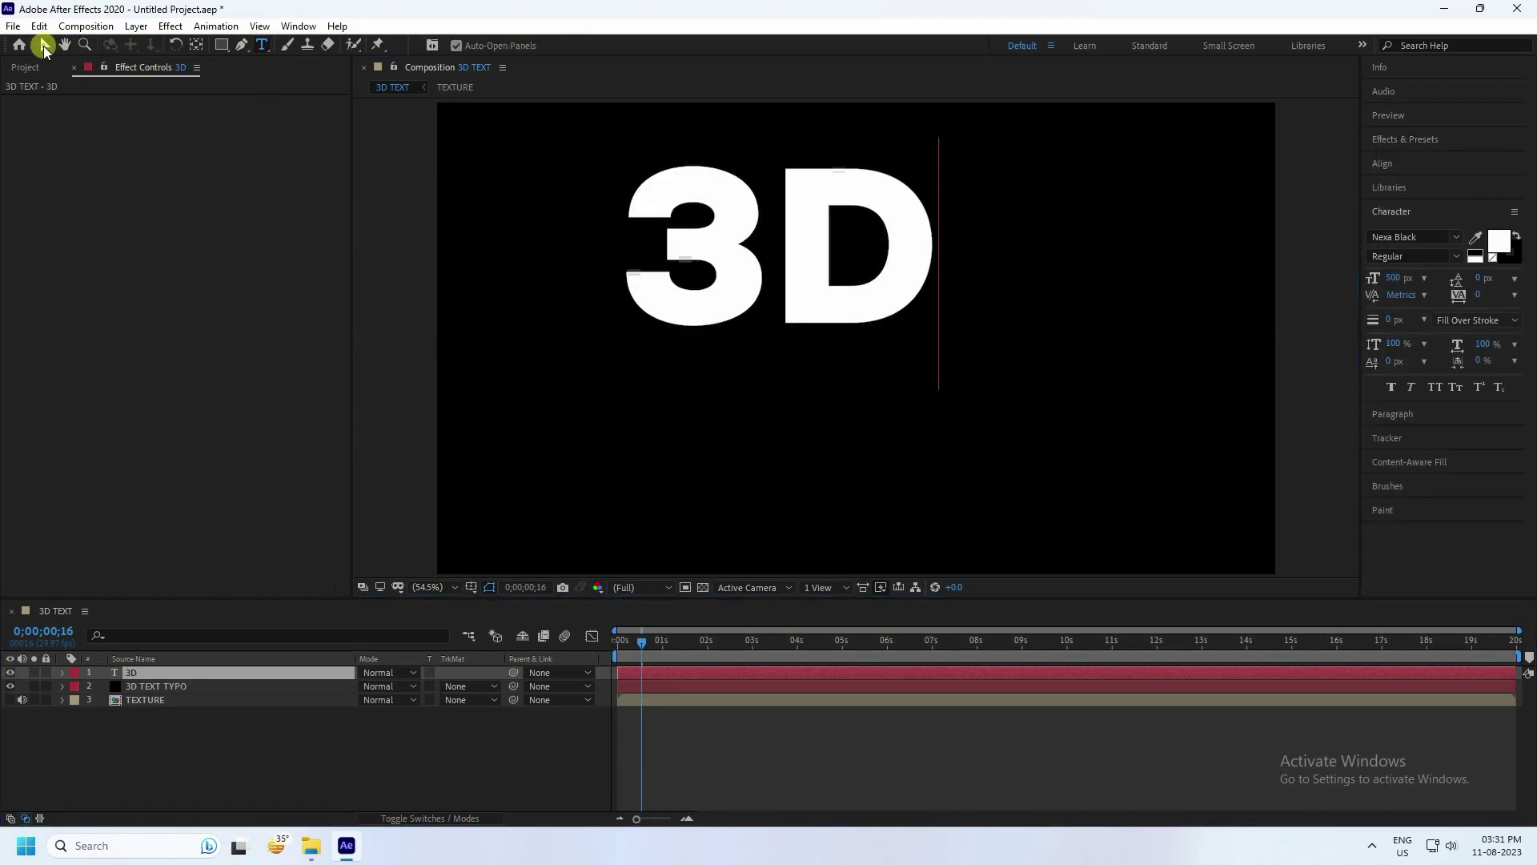
# Centre the 3D text horizontally and vertically in the composition using the Align panel
pyautogui.click(1385, 165)
pyautogui.click(1404, 203)
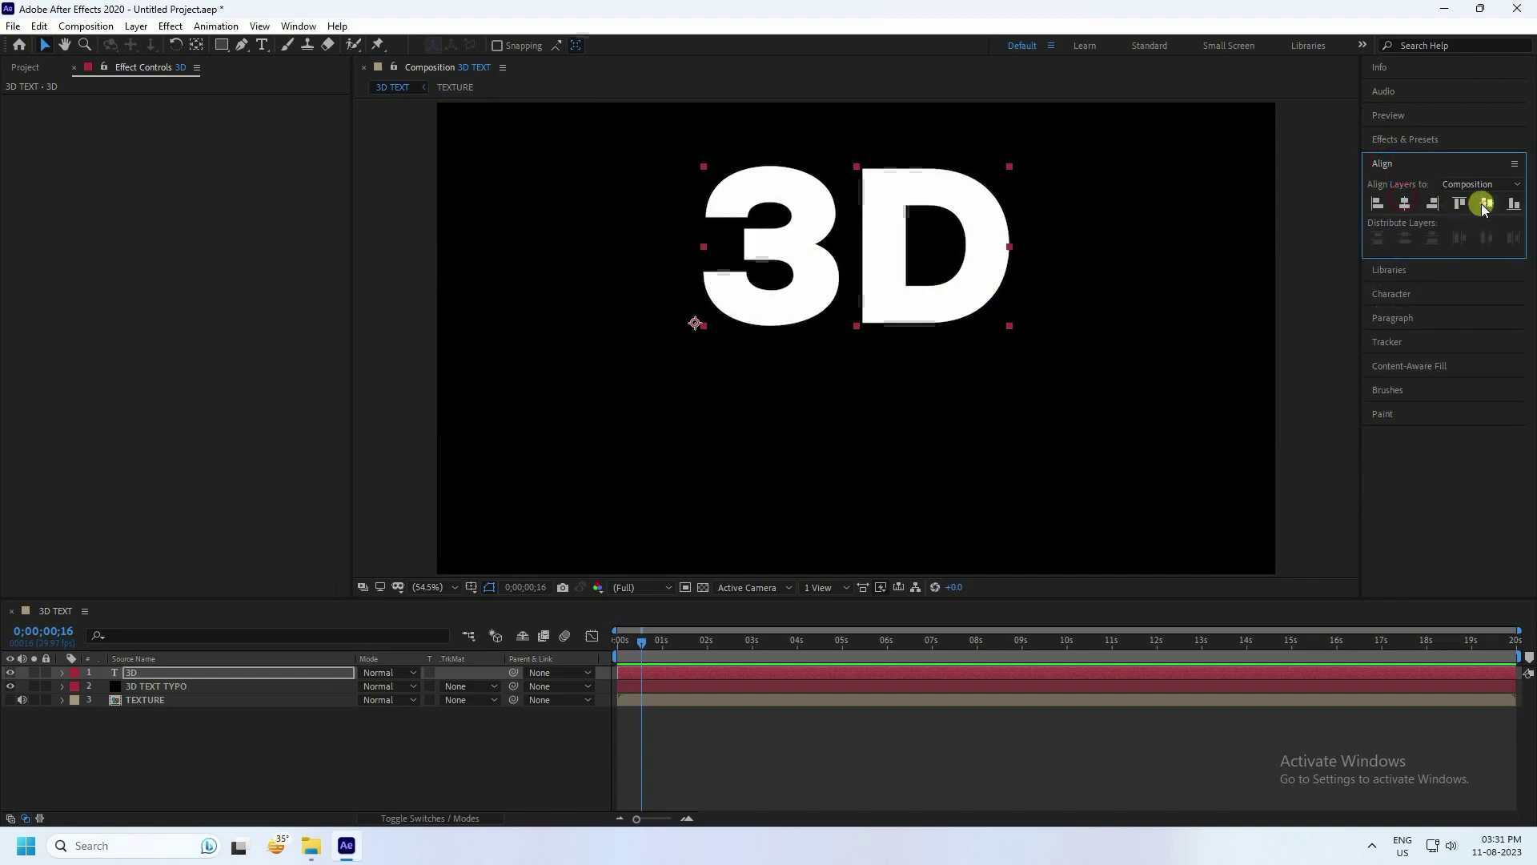
pyautogui.click(1485, 203)
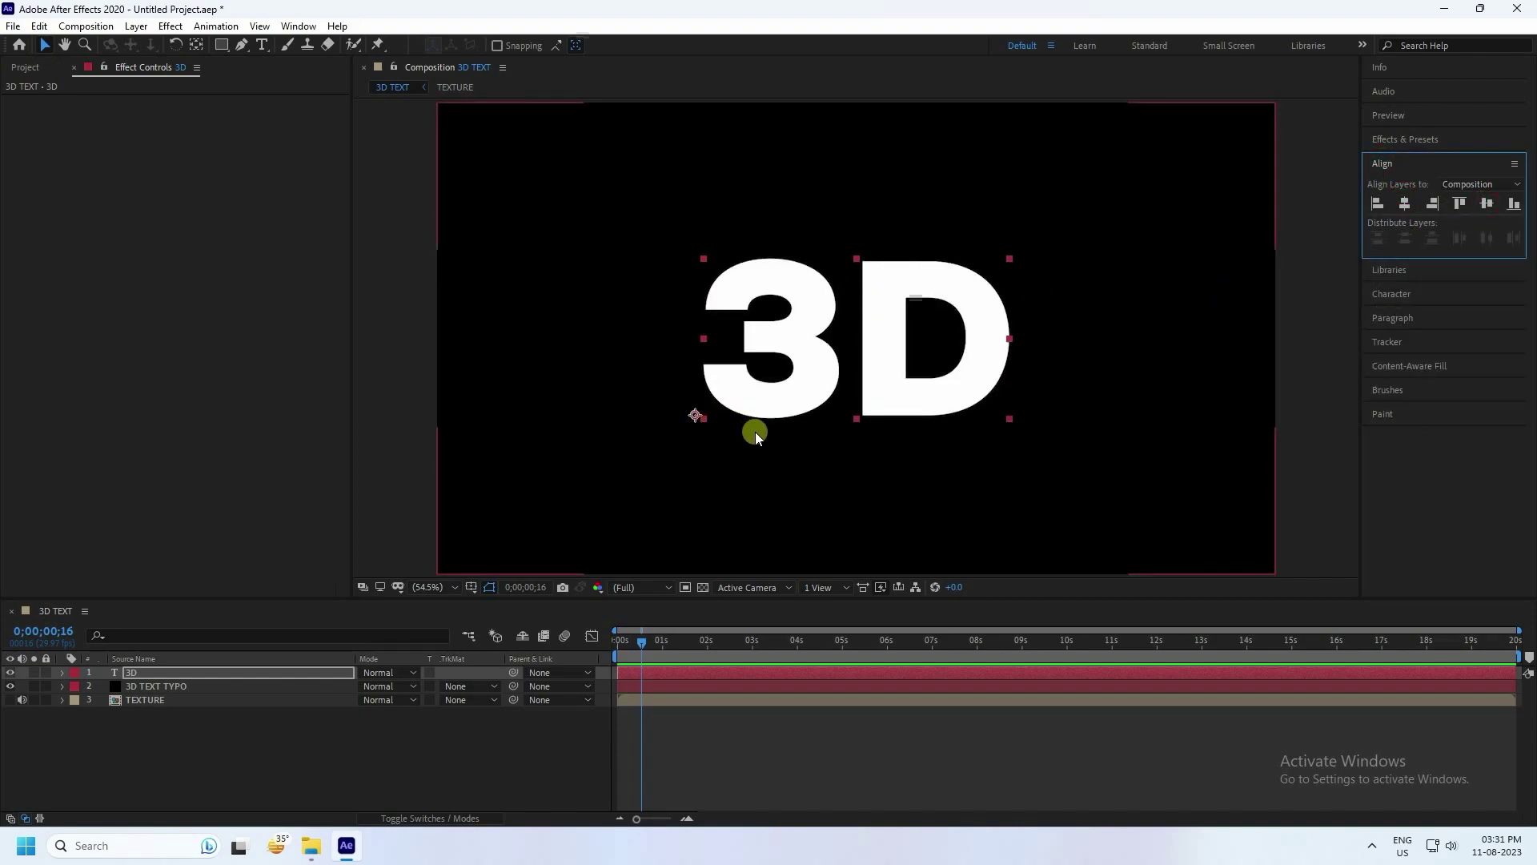
pyautogui.click(281, 757)
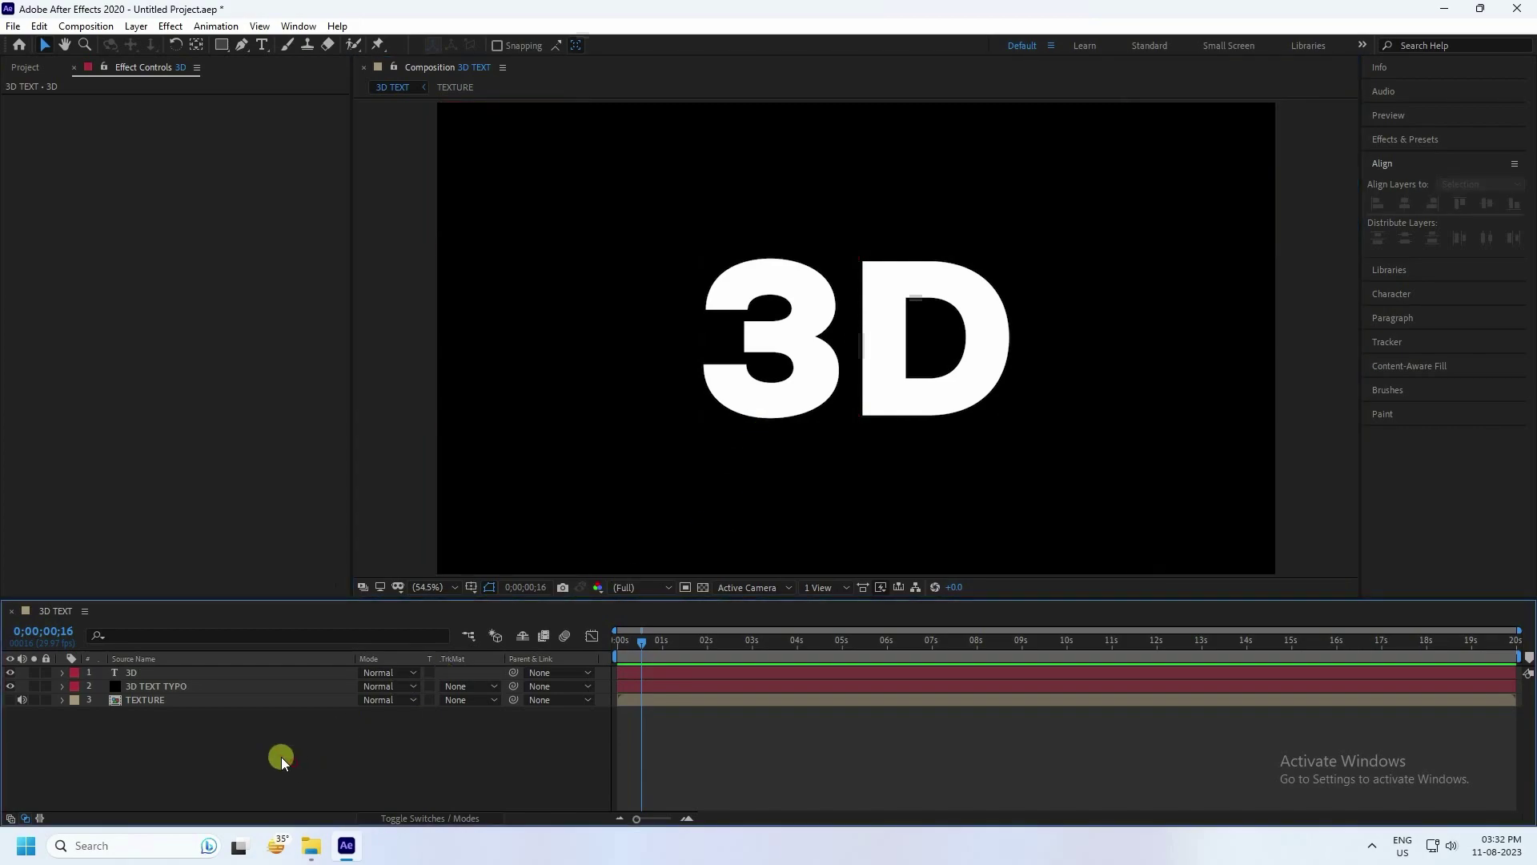
pyautogui.rightClick(212, 735)
# Create a new solid layer named E3D from the timeline's New menu
pyautogui.click(240, 719)
pyautogui.click(277, 743)
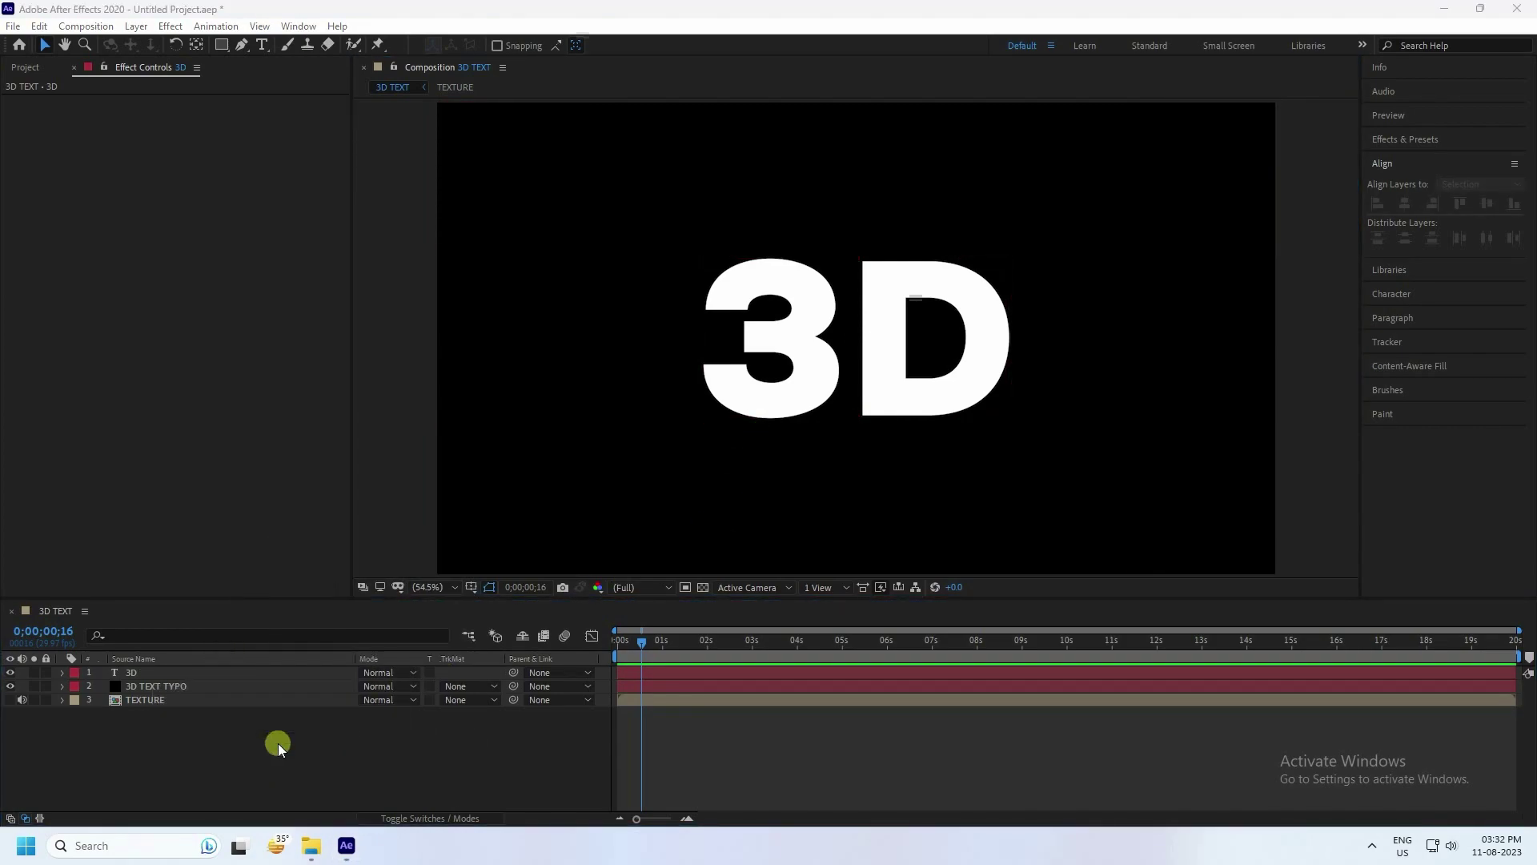
pyautogui.rightClick(277, 743)
pyautogui.moveTo(323, 560)
pyautogui.click(526, 606)
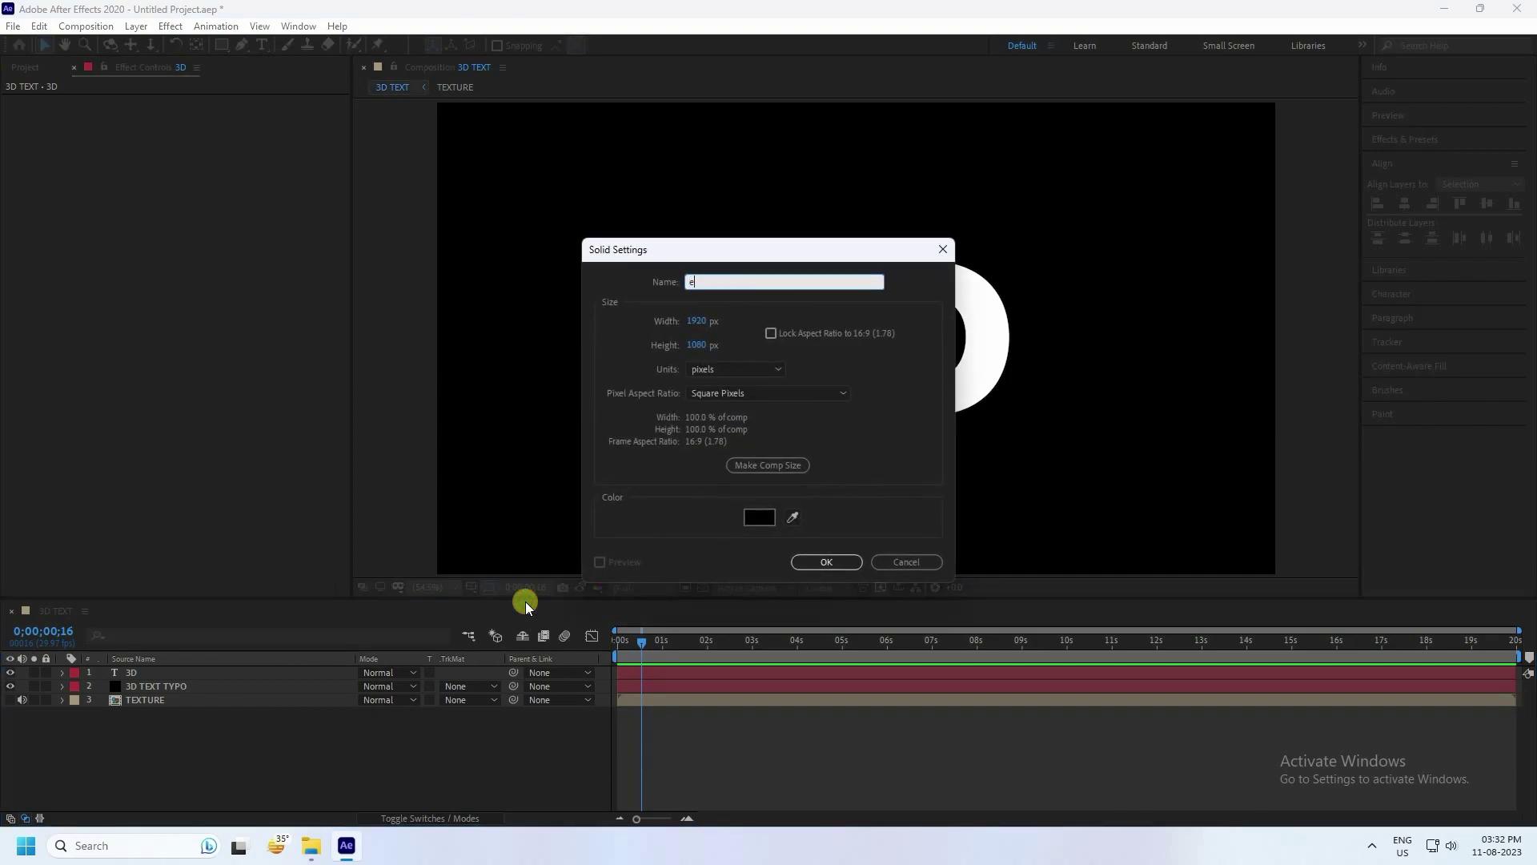
pyautogui.write('E3D')
pyautogui.click(836, 562)
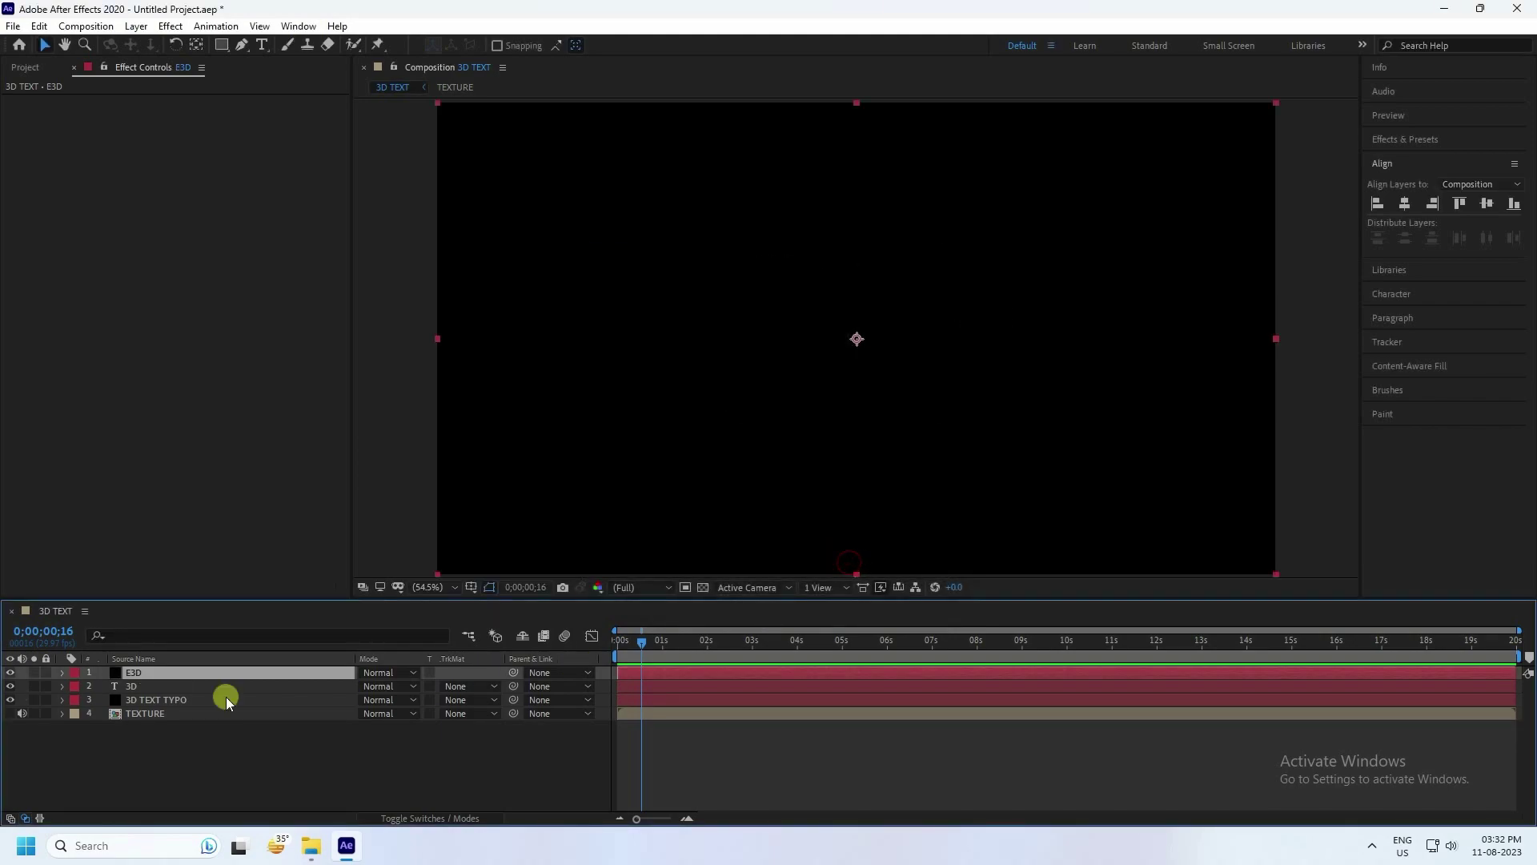
# Hide the 3D and 3D TEXT TYPO layers and select the E3D layer
pyautogui.click(10, 686)
pyautogui.click(10, 699)
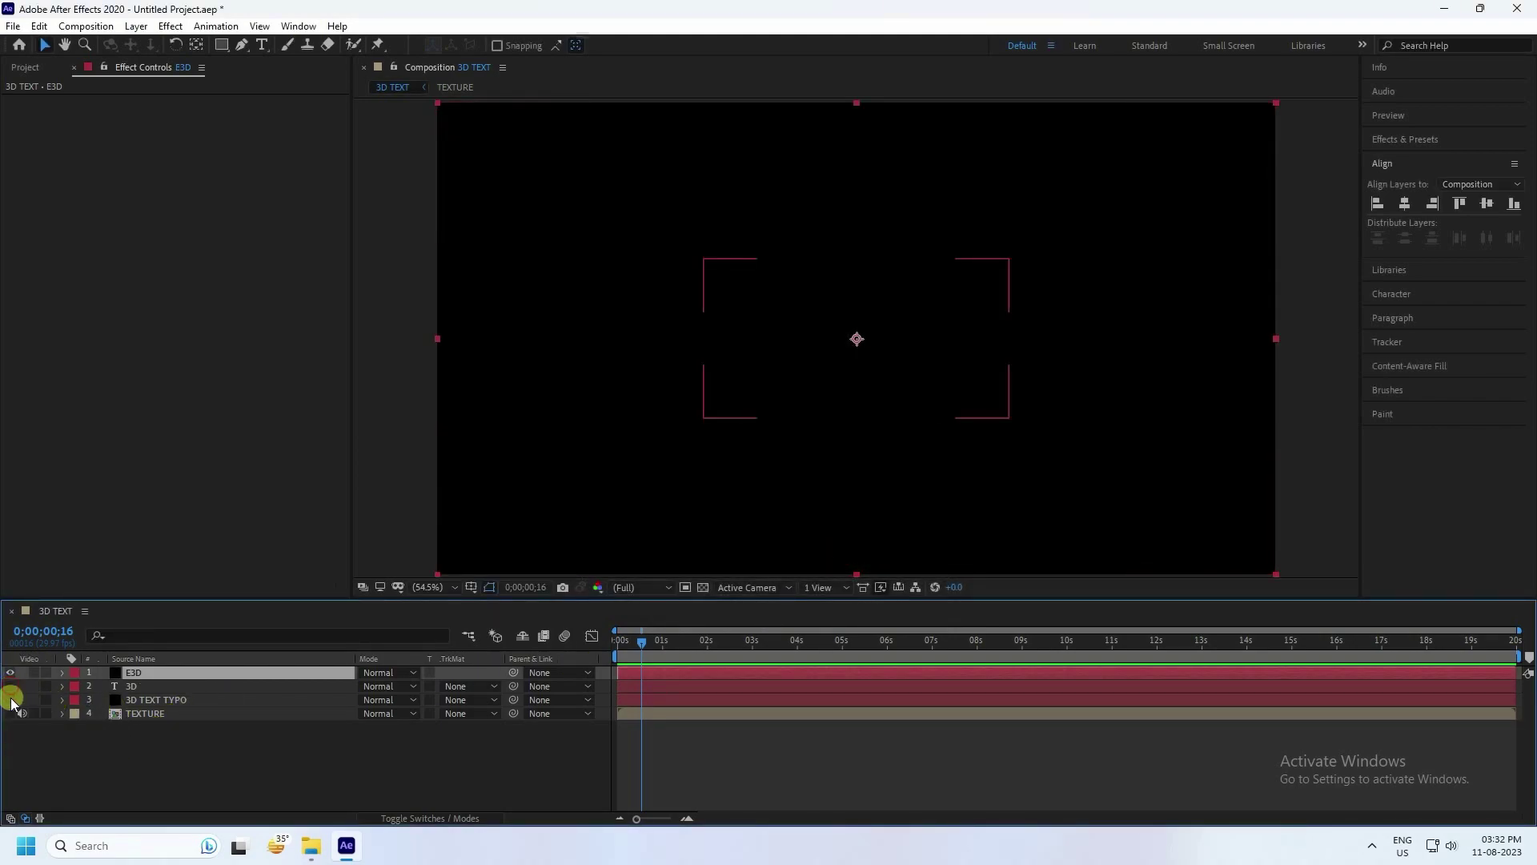
pyautogui.click(134, 673)
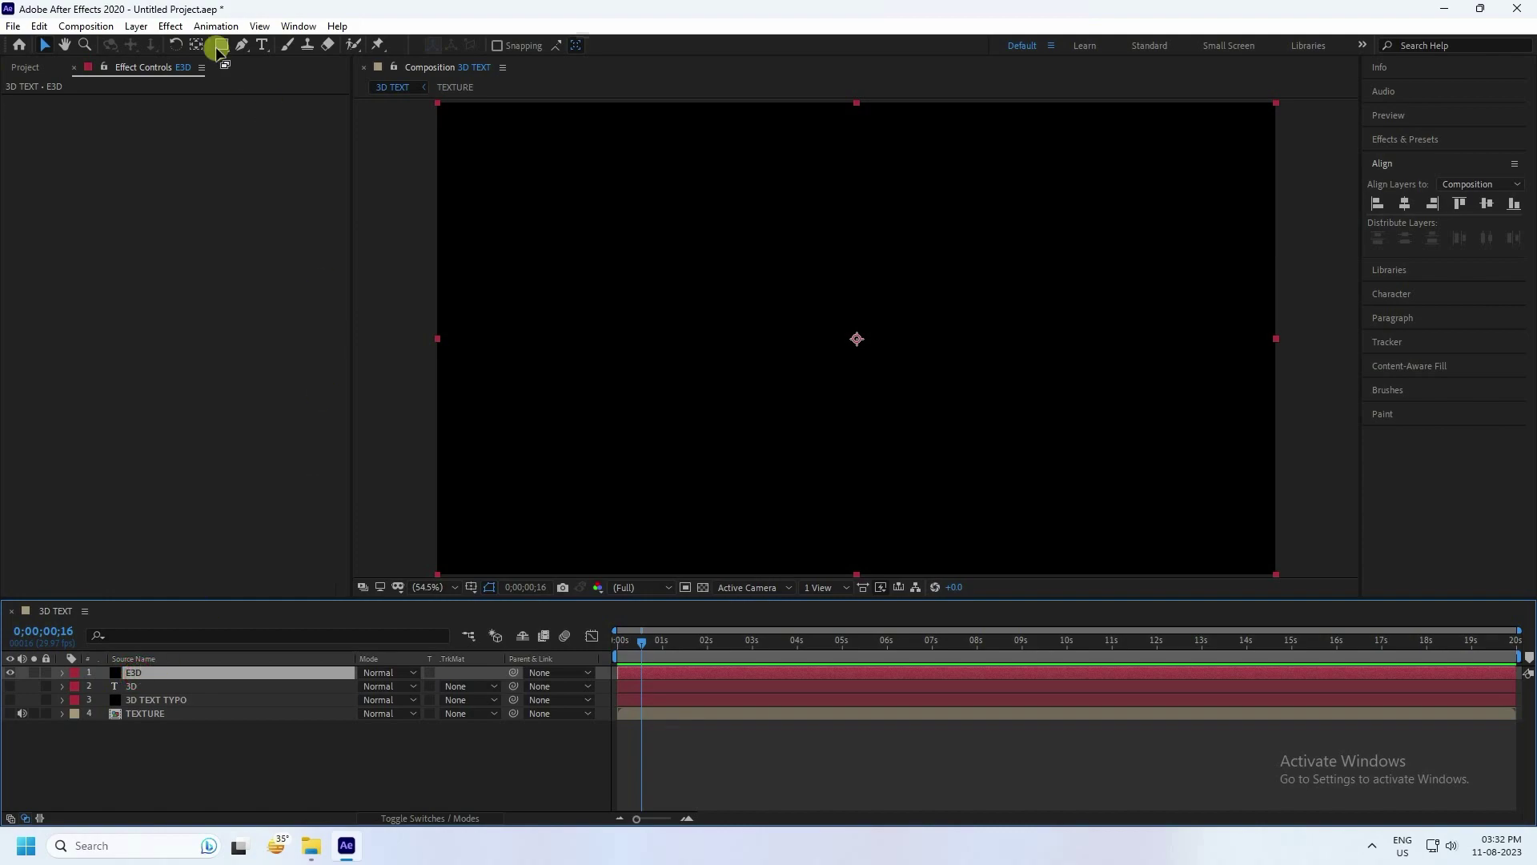
# Apply the Video Copilot Element effect to the E3D solid
pyautogui.click(136, 26)
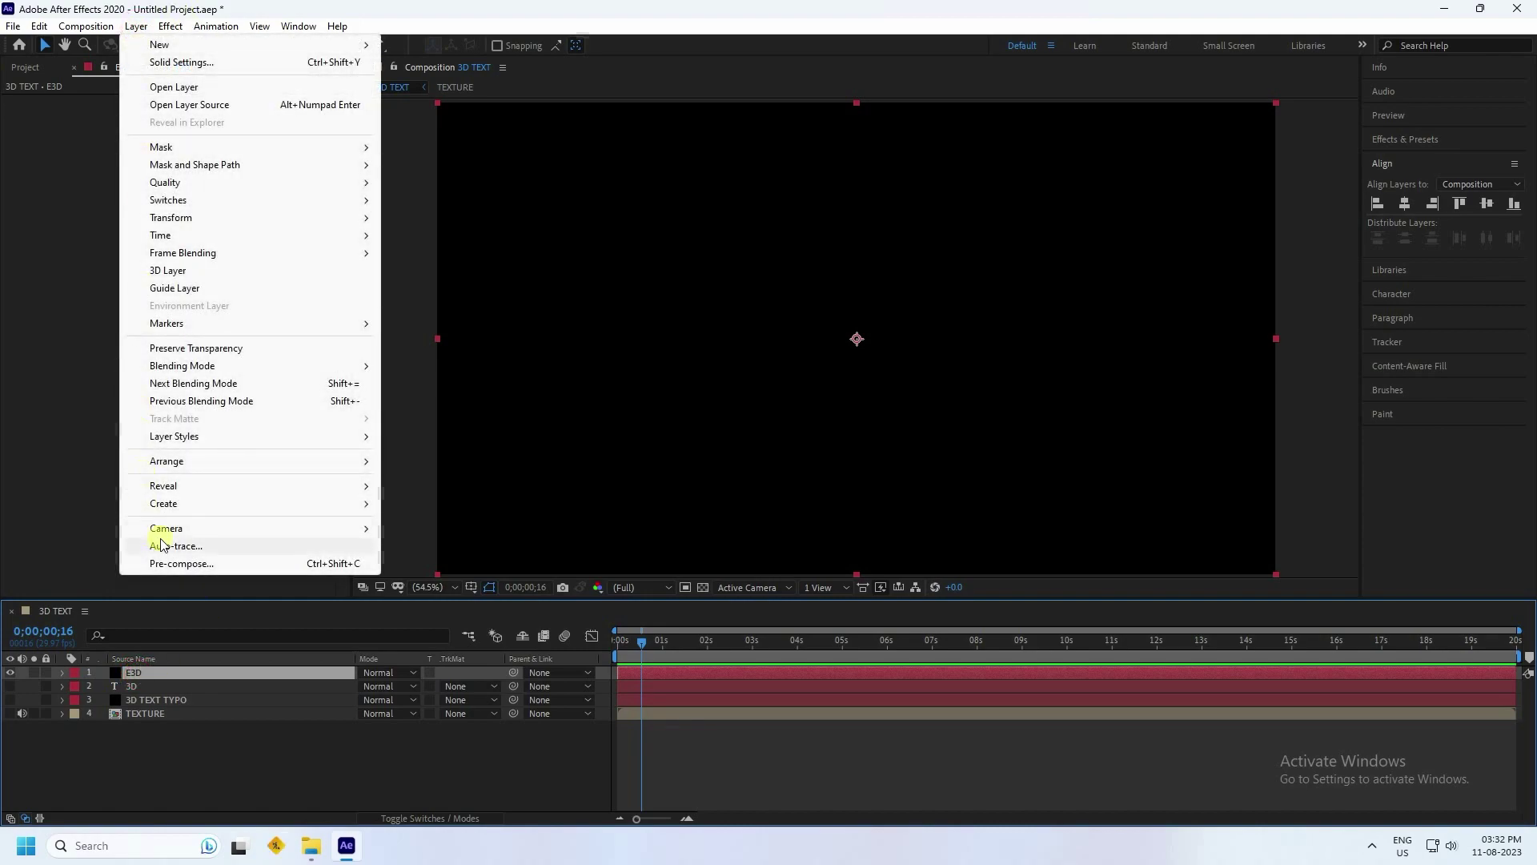
pyautogui.moveTo(174, 24)
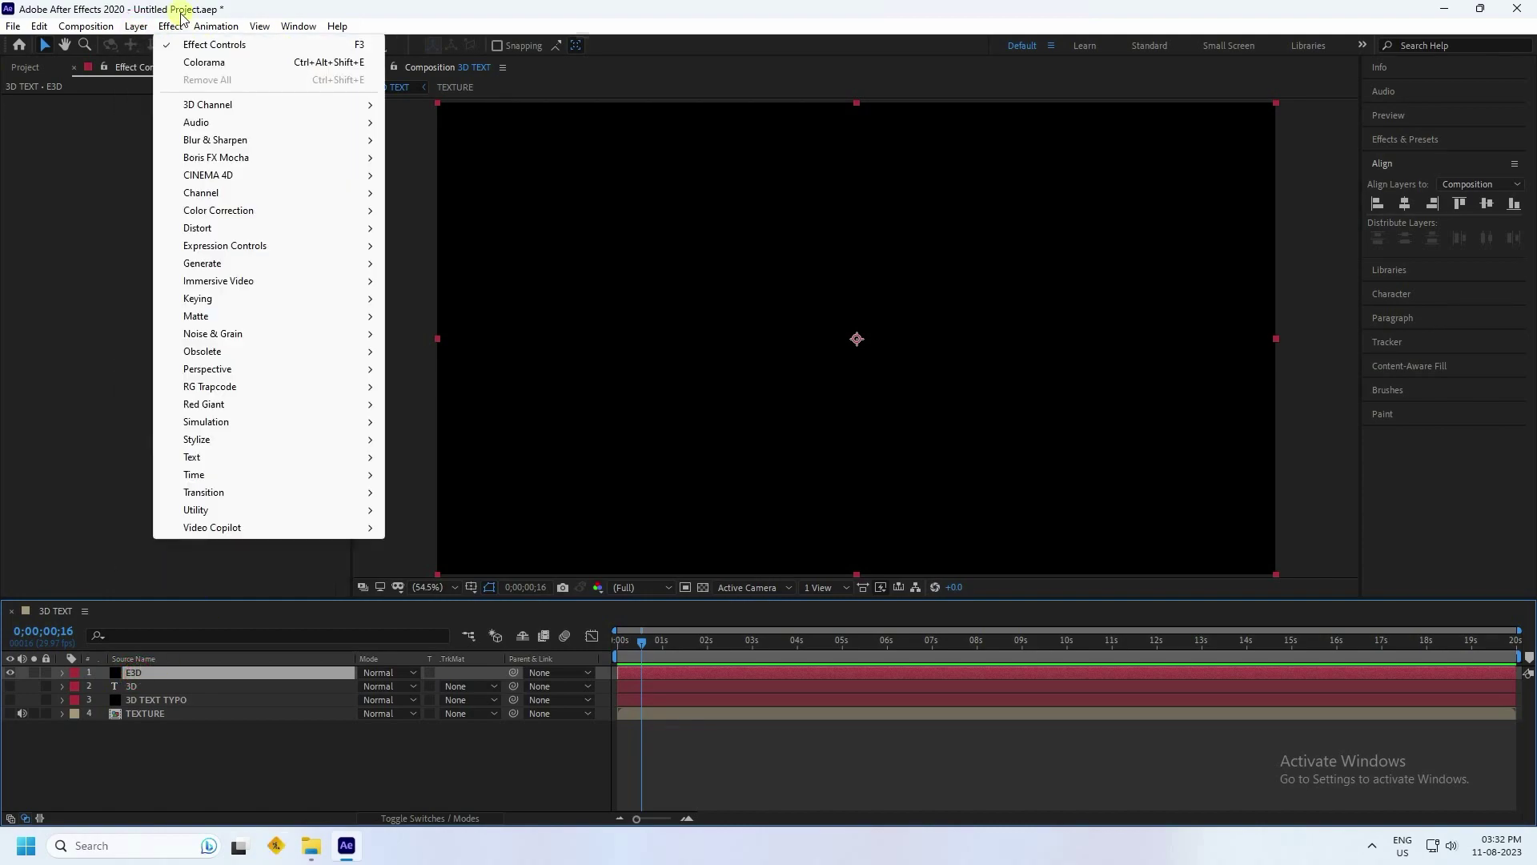
pyautogui.click(211, 527)
pyautogui.click(421, 530)
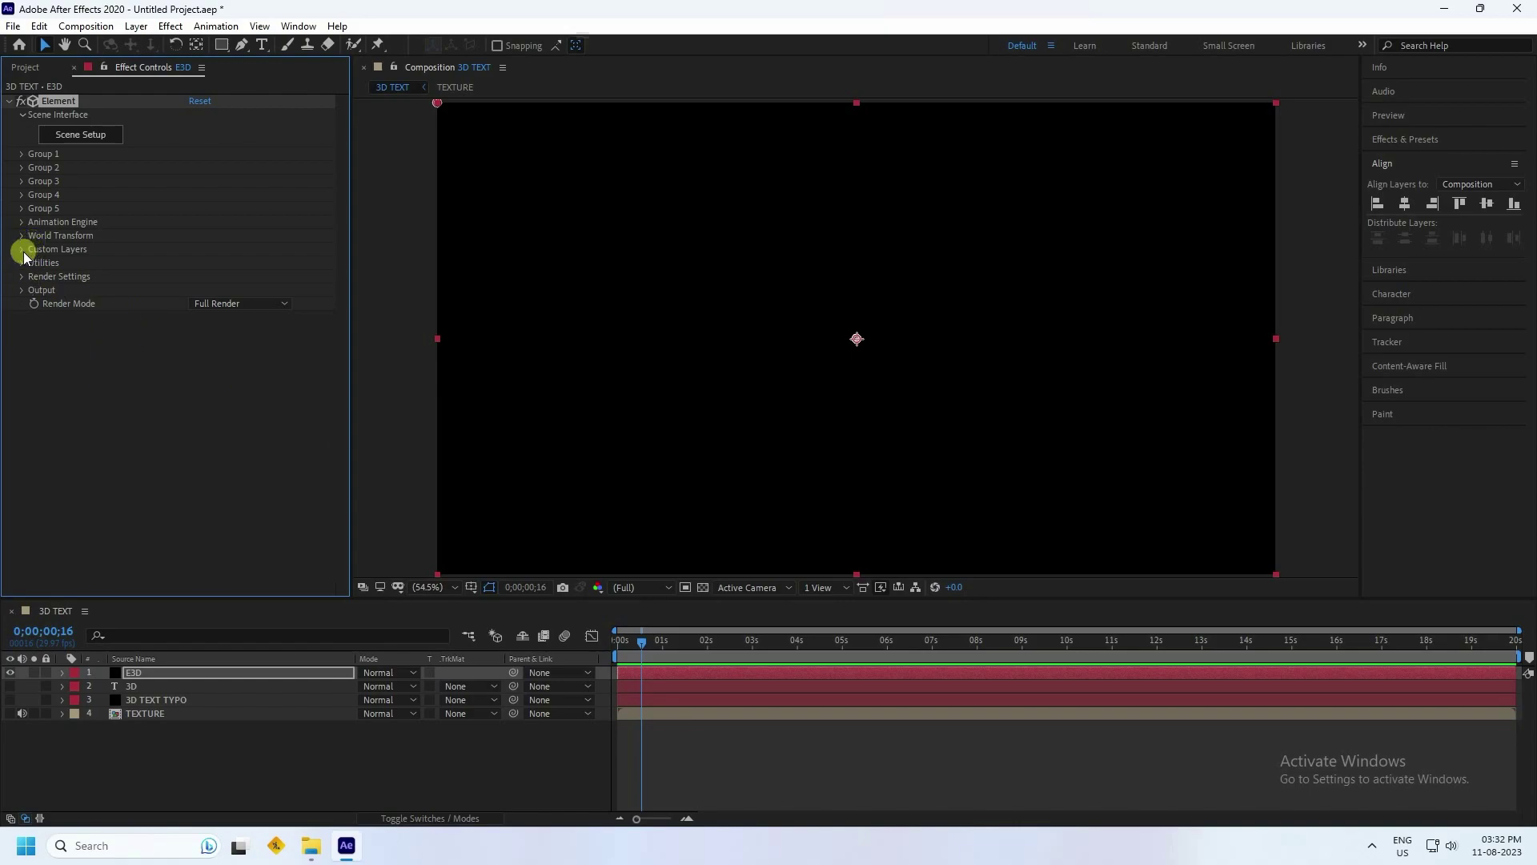
# Set Element's Custom Text and Masks Path Layer 1 to 3D TEXT TYPO
pyautogui.click(22, 251)
pyautogui.click(33, 264)
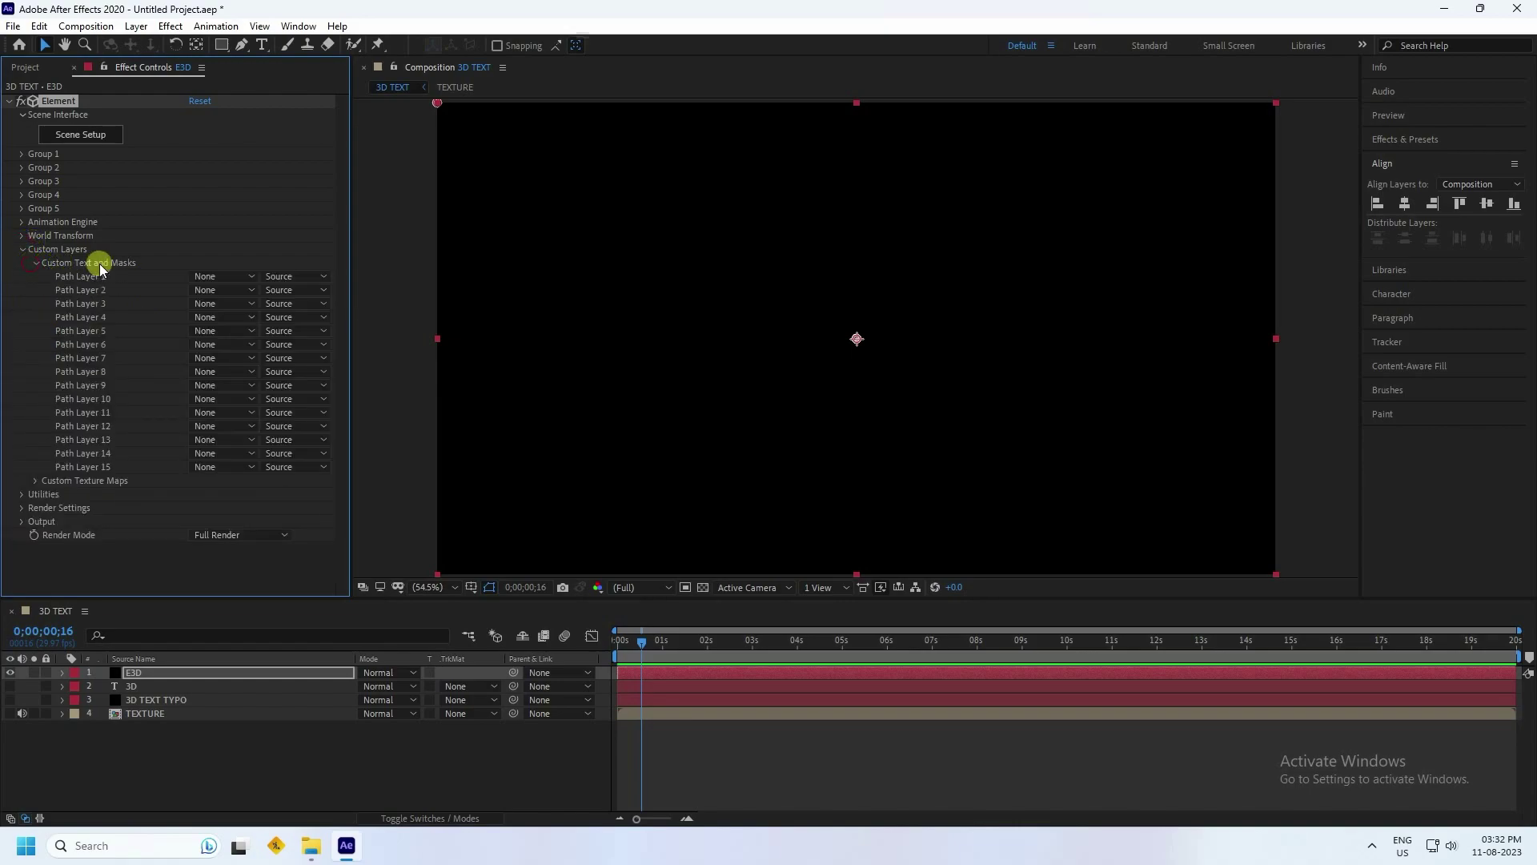
pyautogui.click(213, 276)
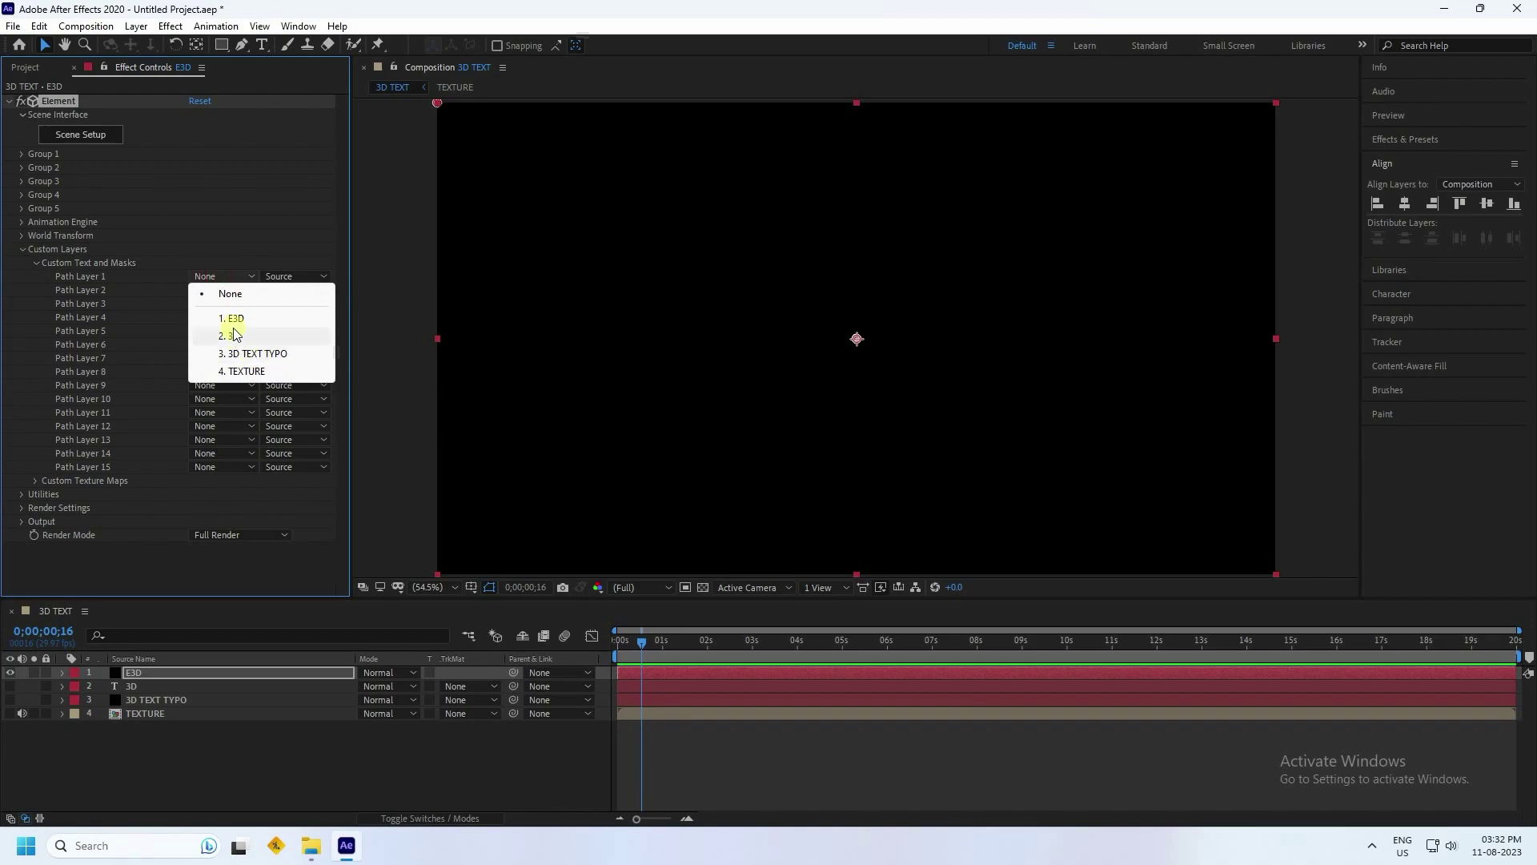
pyautogui.click(237, 355)
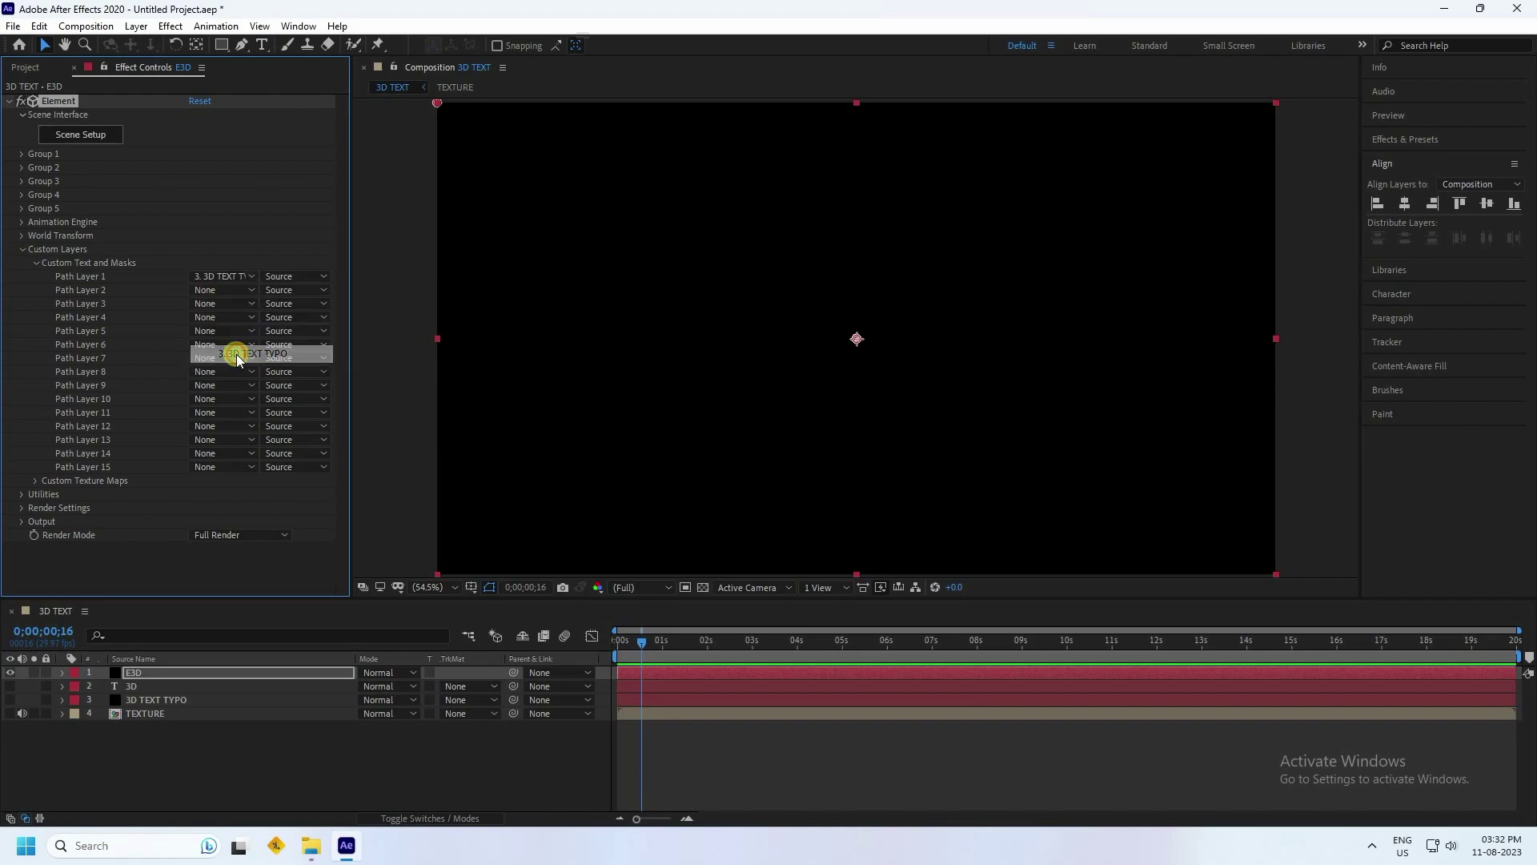
# Set Element's Custom Texture Maps Layer 1 to TEXTURE
pyautogui.click(35, 264)
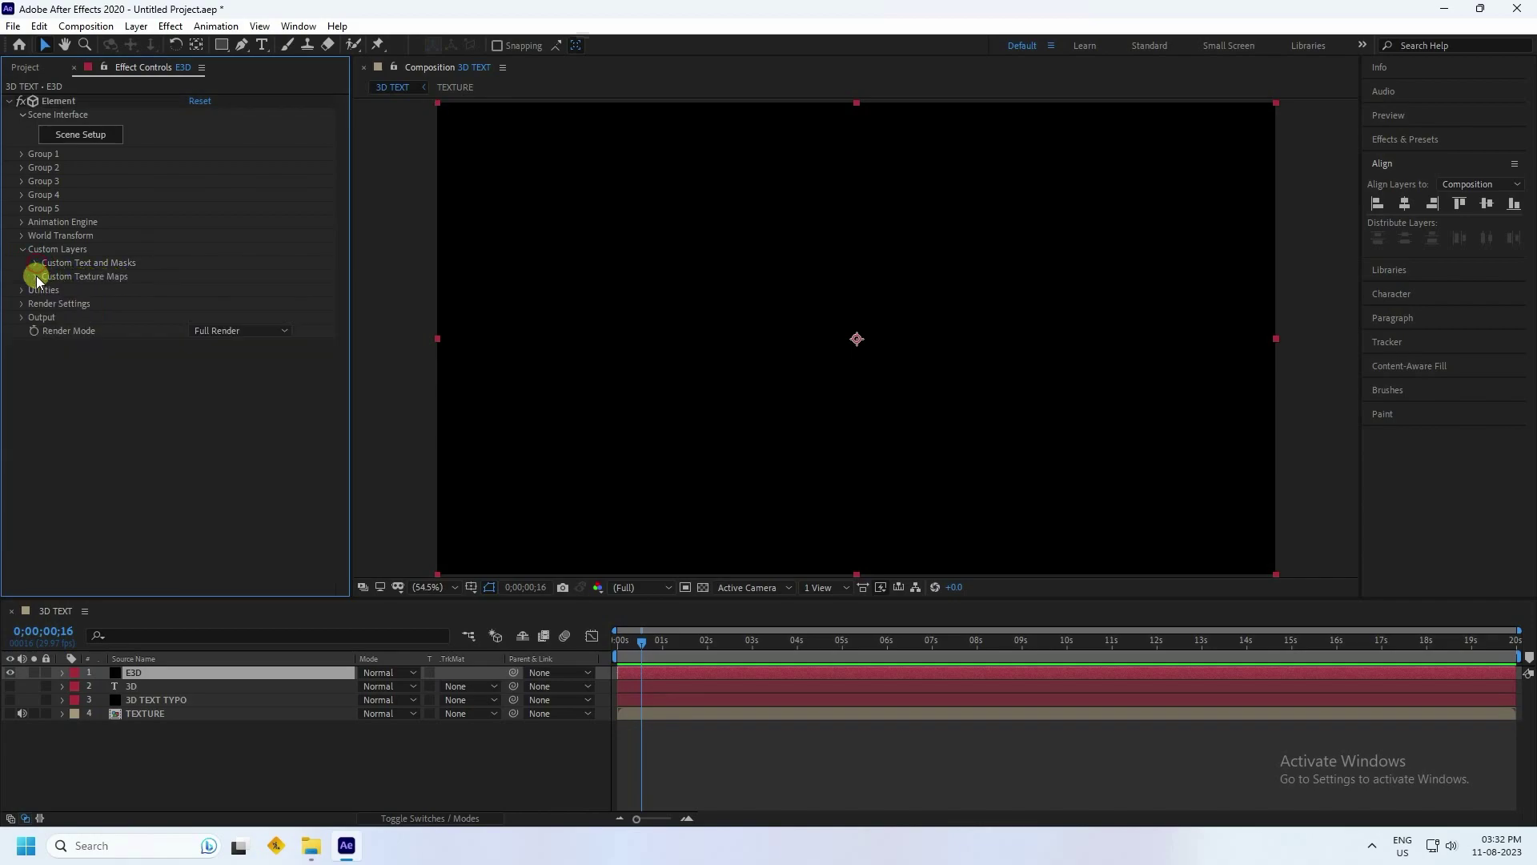
pyautogui.click(36, 276)
pyautogui.click(227, 291)
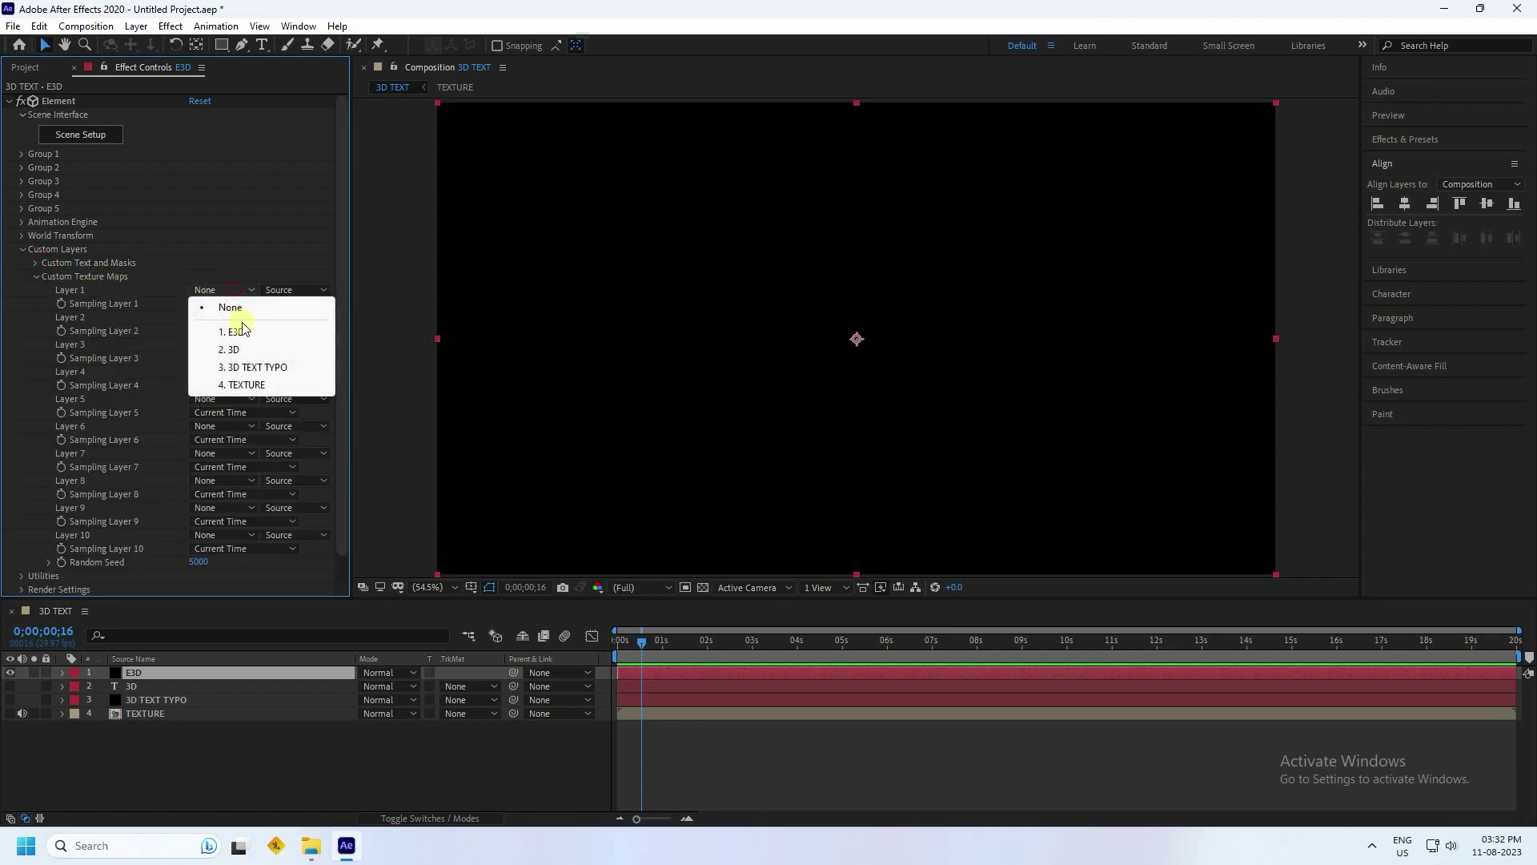
pyautogui.click(237, 384)
pyautogui.click(21, 279)
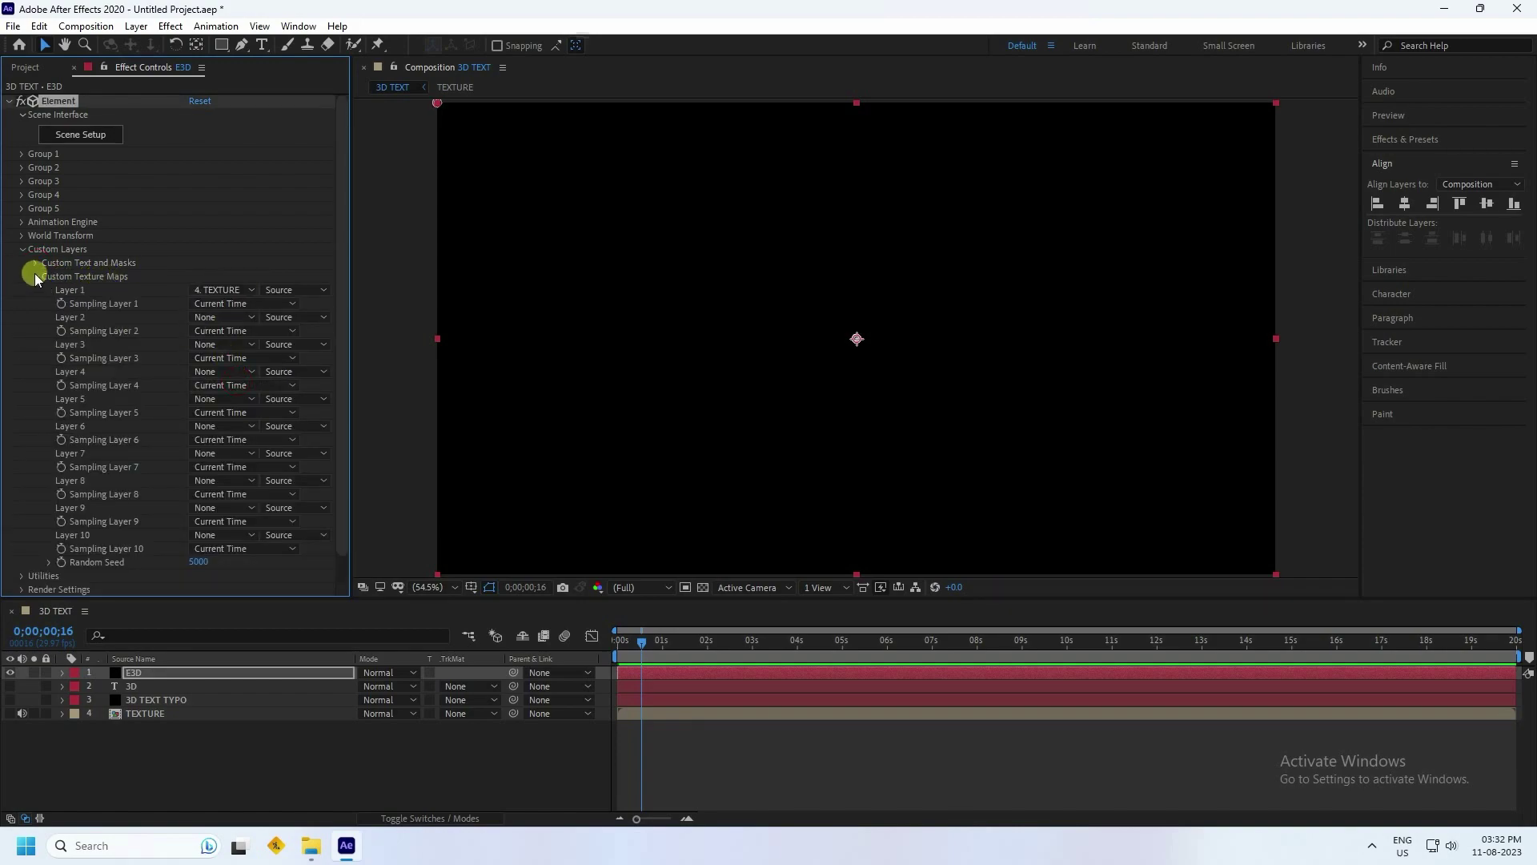
pyautogui.click(21, 249)
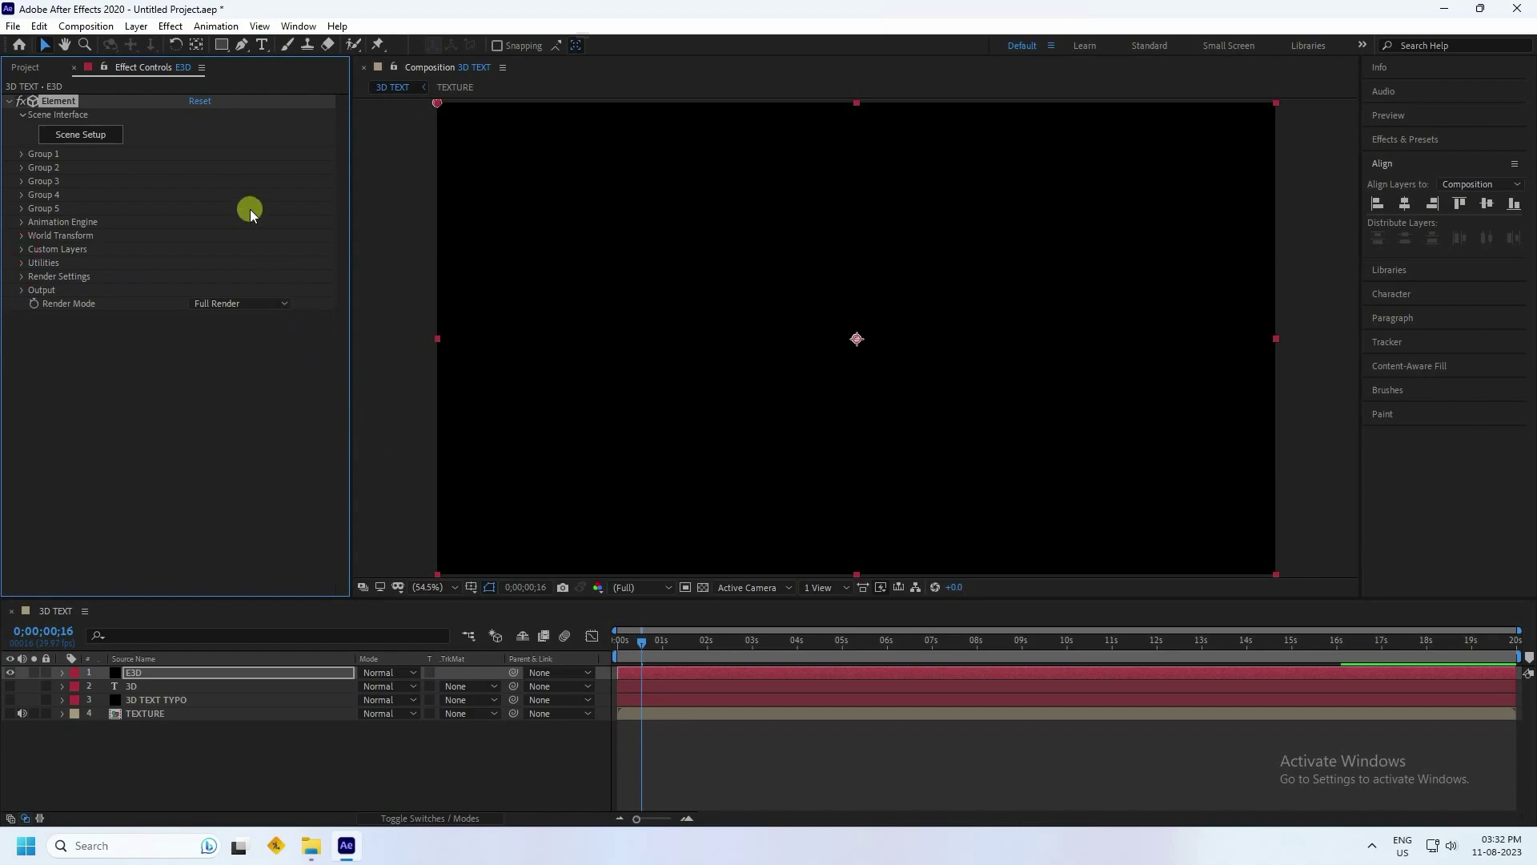
# Try an extrusion in Element's Scene Setup, find the grid empty, and cancel out
pyautogui.click(94, 134)
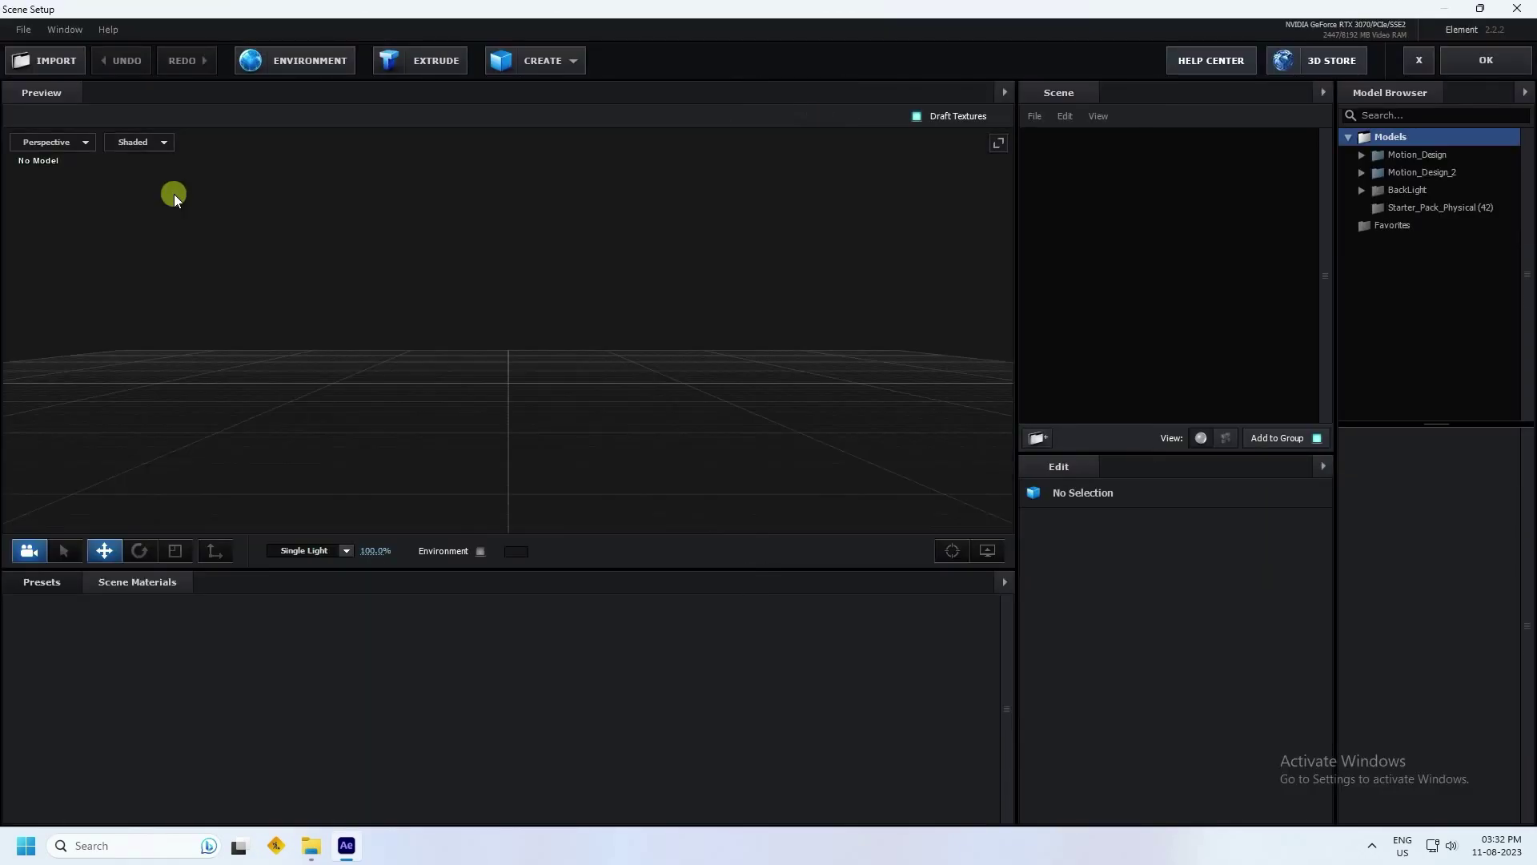
pyautogui.moveTo(243, 424)
pyautogui.mouseDown()
pyautogui.moveTo(329, 446)
pyautogui.moveTo(268, 398)
pyautogui.moveTo(333, 477)
pyautogui.moveTo(439, 186)
pyautogui.mouseUp()
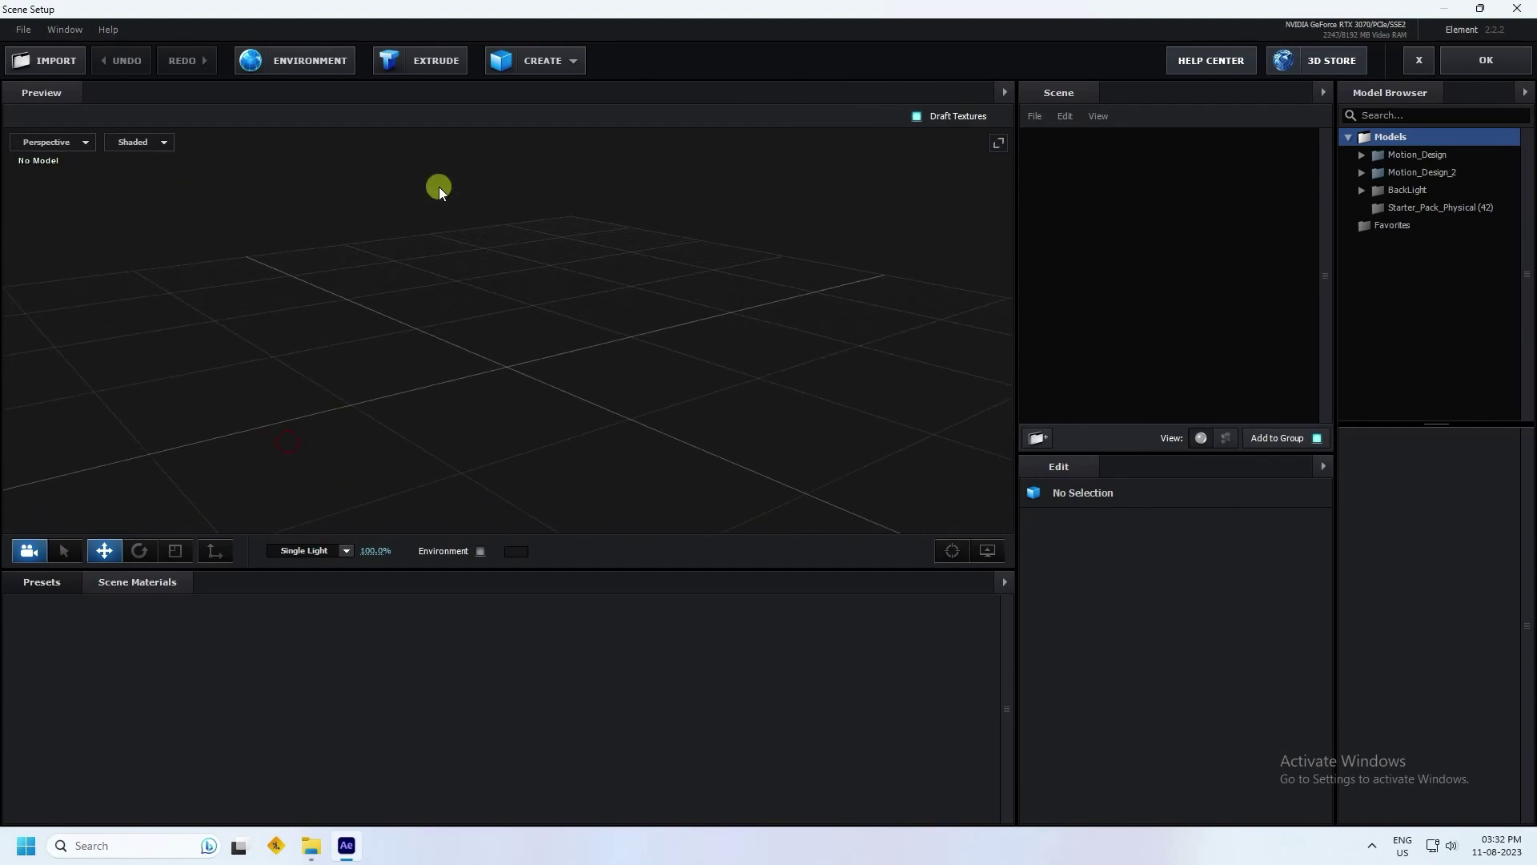
pyautogui.click(424, 64)
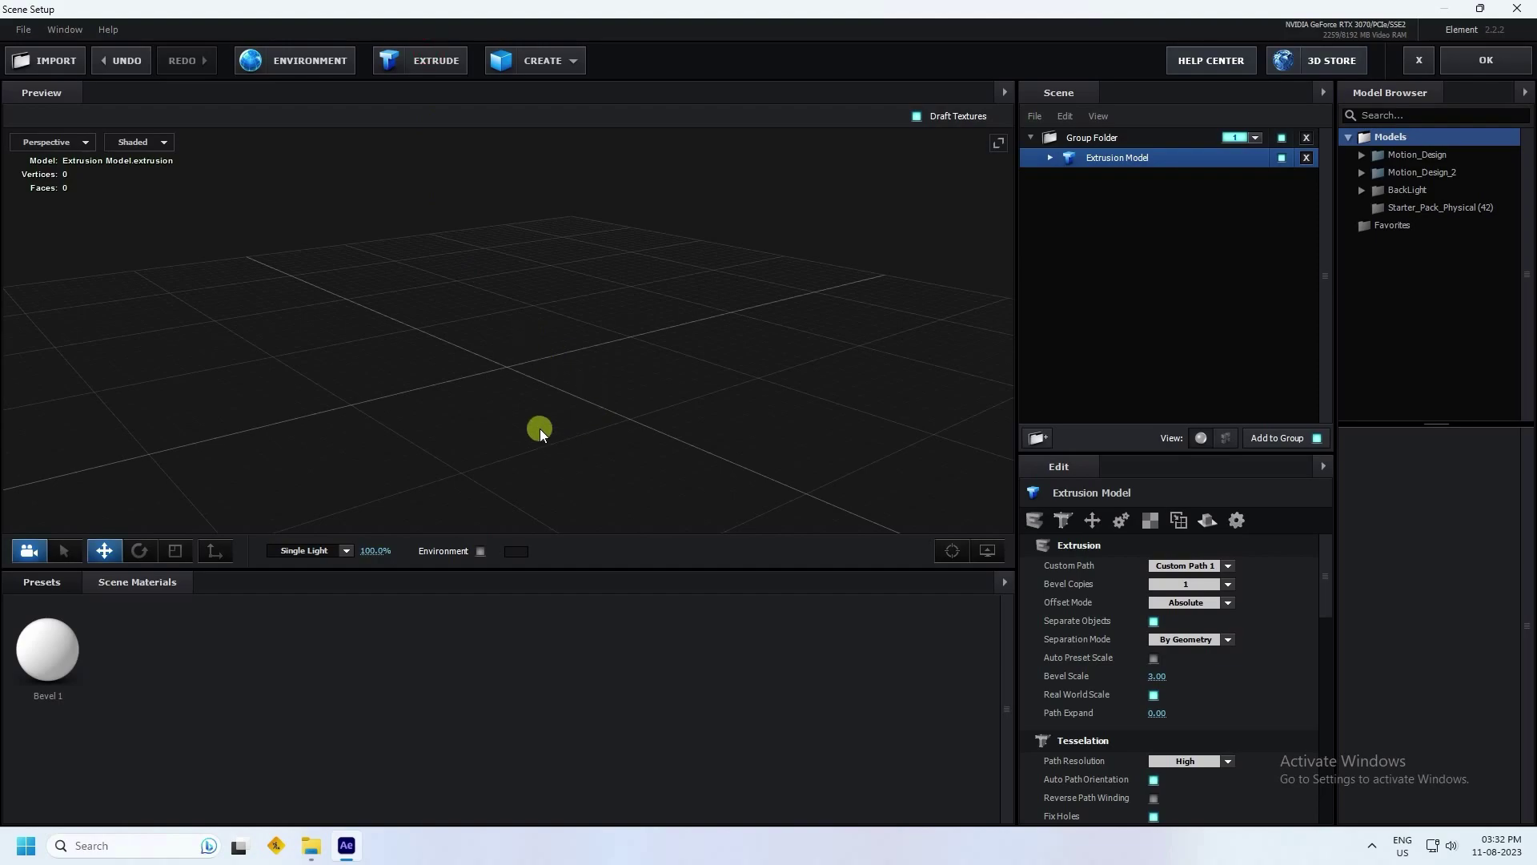
pyautogui.moveTo(539, 429); pyautogui.dragTo(374, 324)
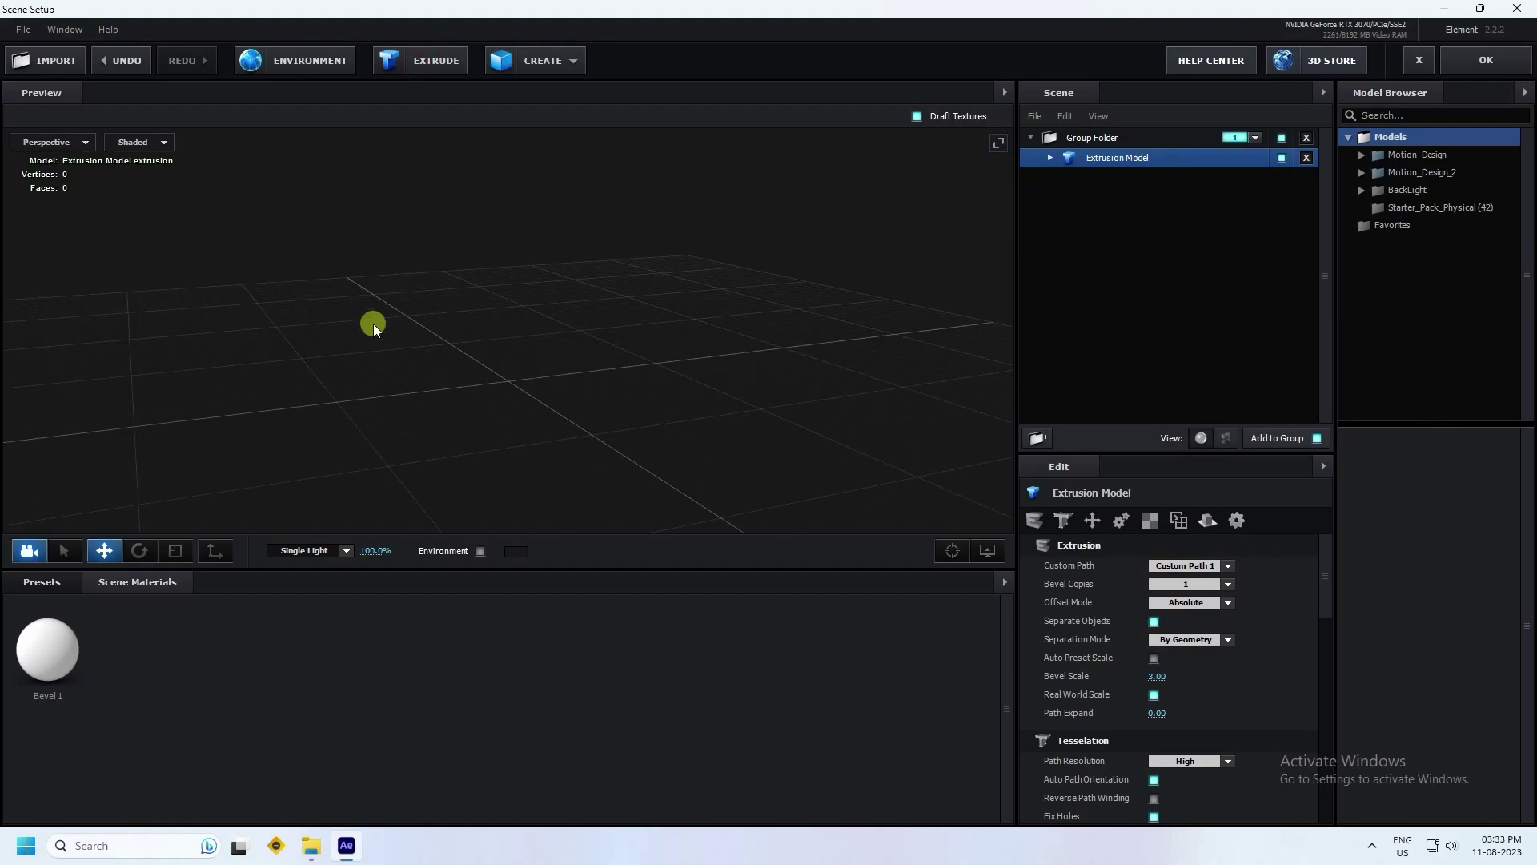
pyautogui.click(1420, 61)
# Discard the Scene Setup changes and delete the 3D TEXT TYPO layer
pyautogui.click(699, 453)
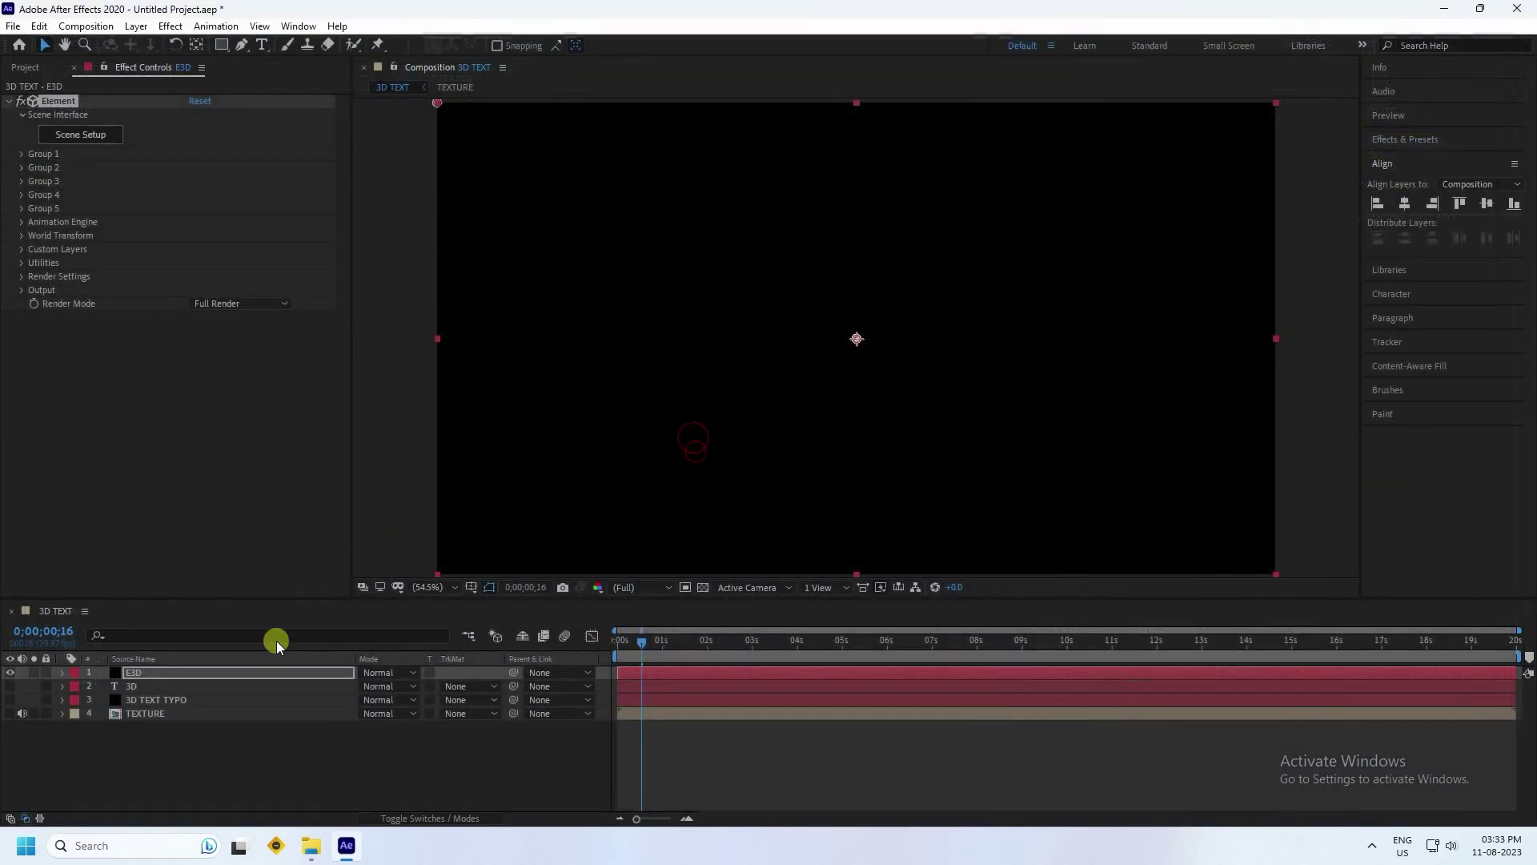
pyautogui.click(136, 700)
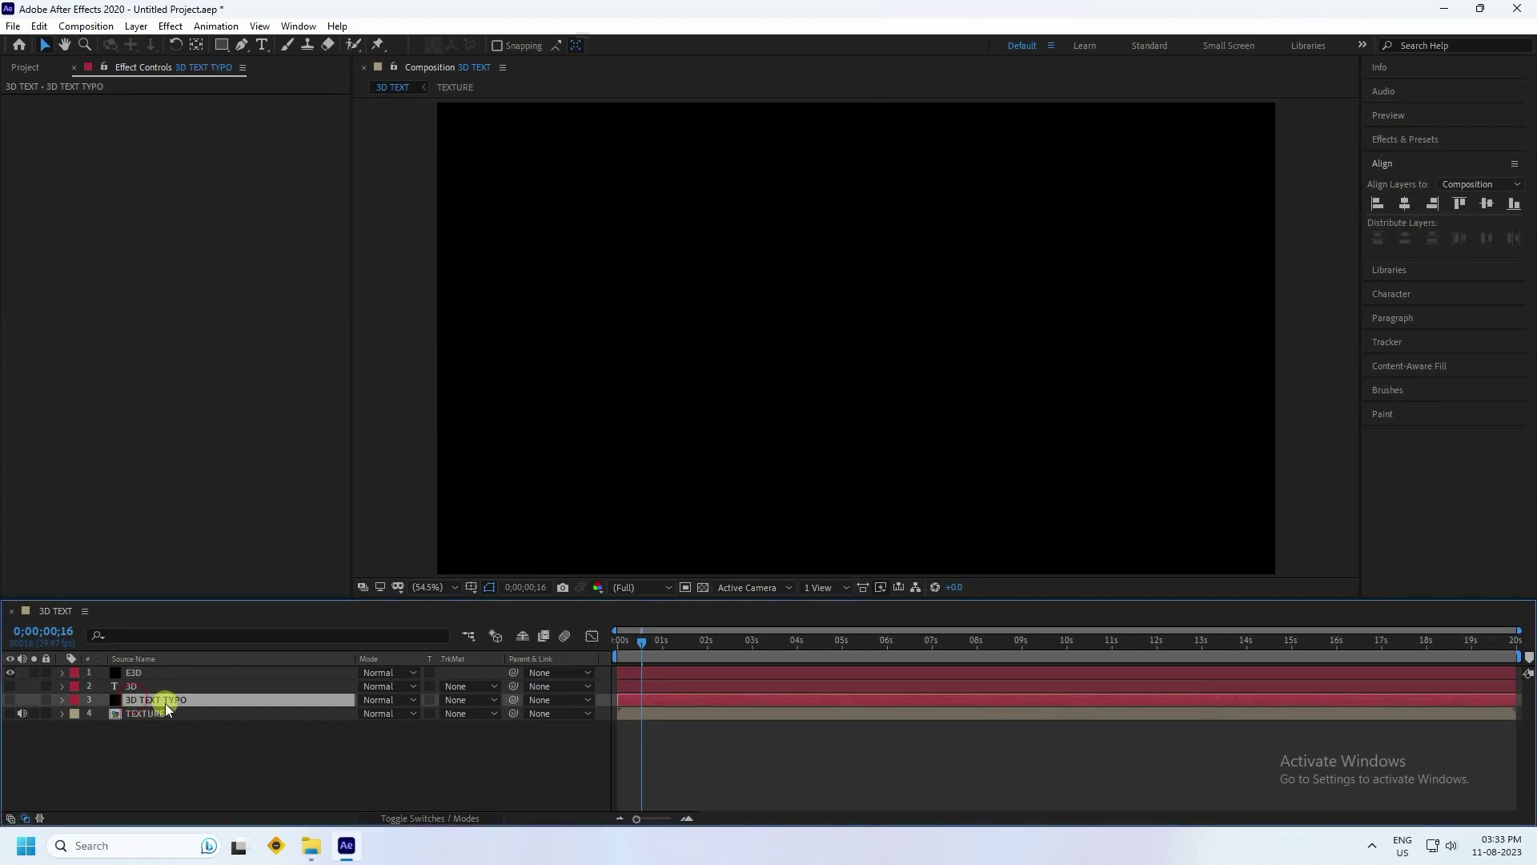
pyautogui.press('Delete')
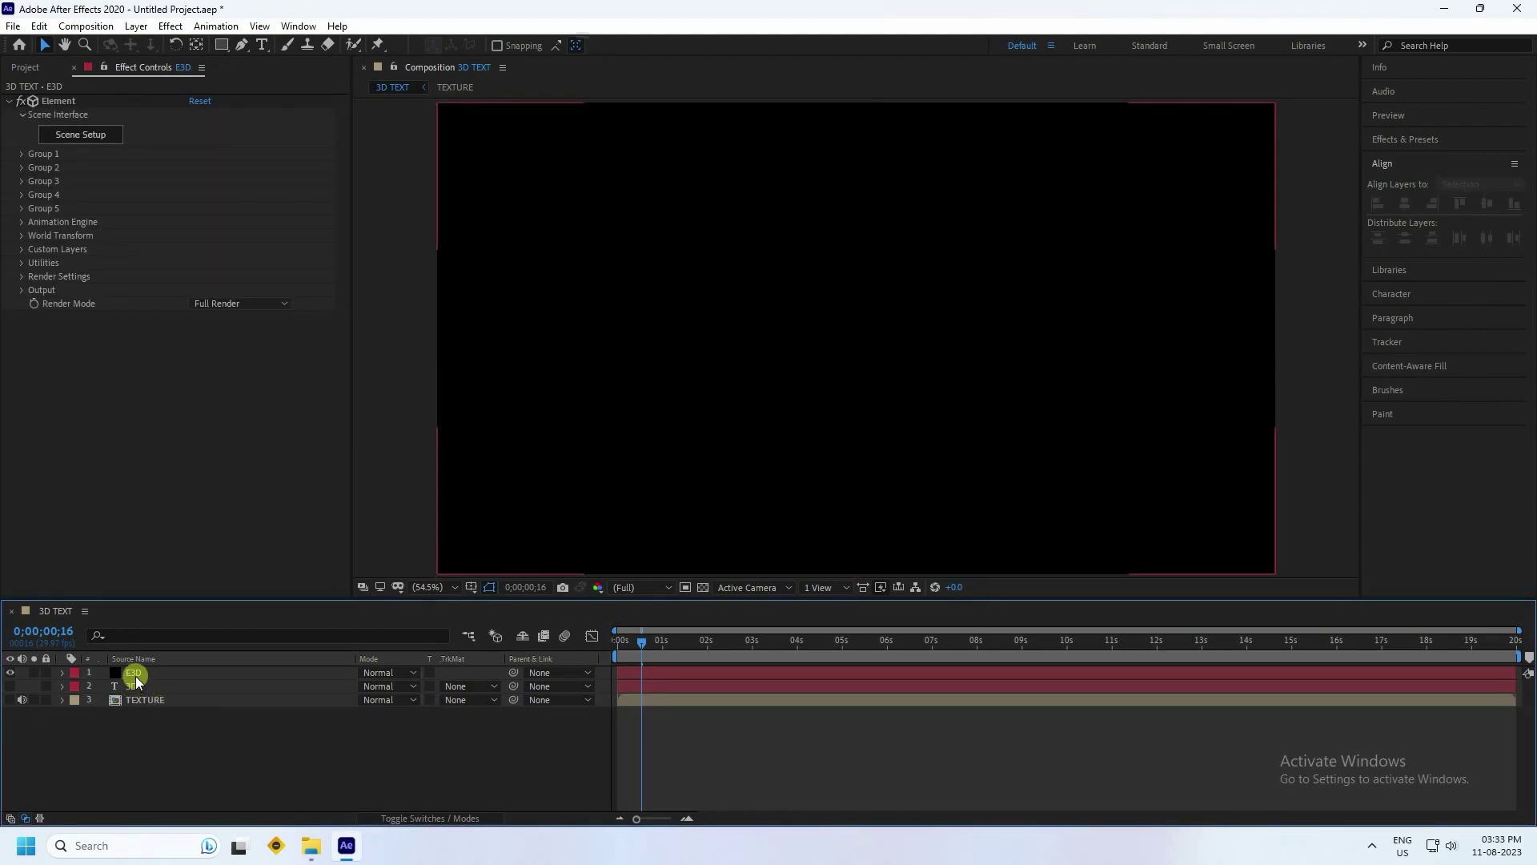
# Set Element's Path Layer 1 on E3D to the 3D text layer and reopen Scene Setup
pyautogui.click(136, 675)
pyautogui.click(20, 249)
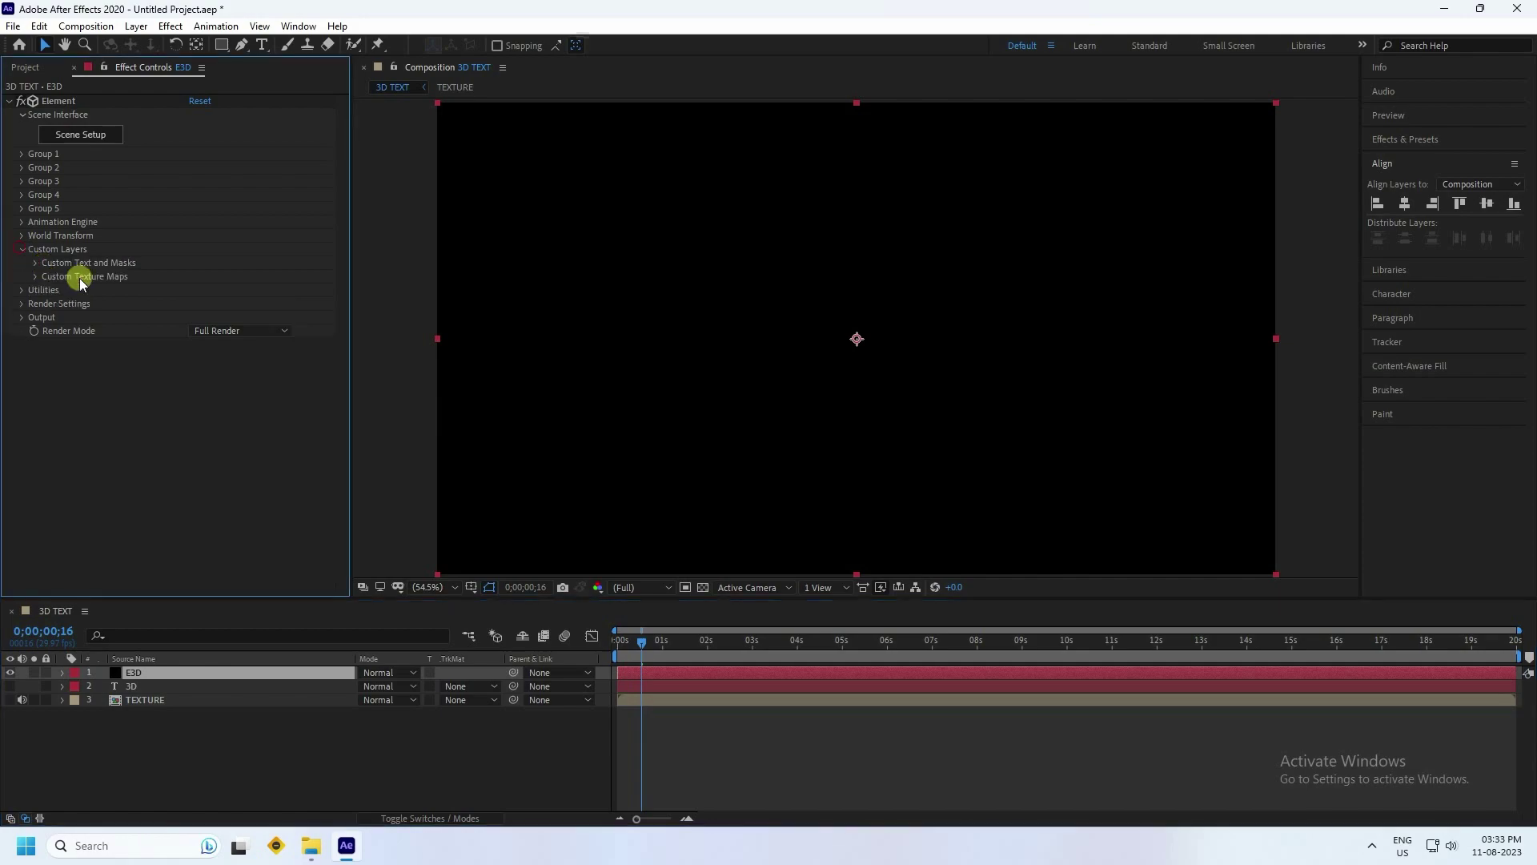
pyautogui.click(37, 263)
pyautogui.click(228, 277)
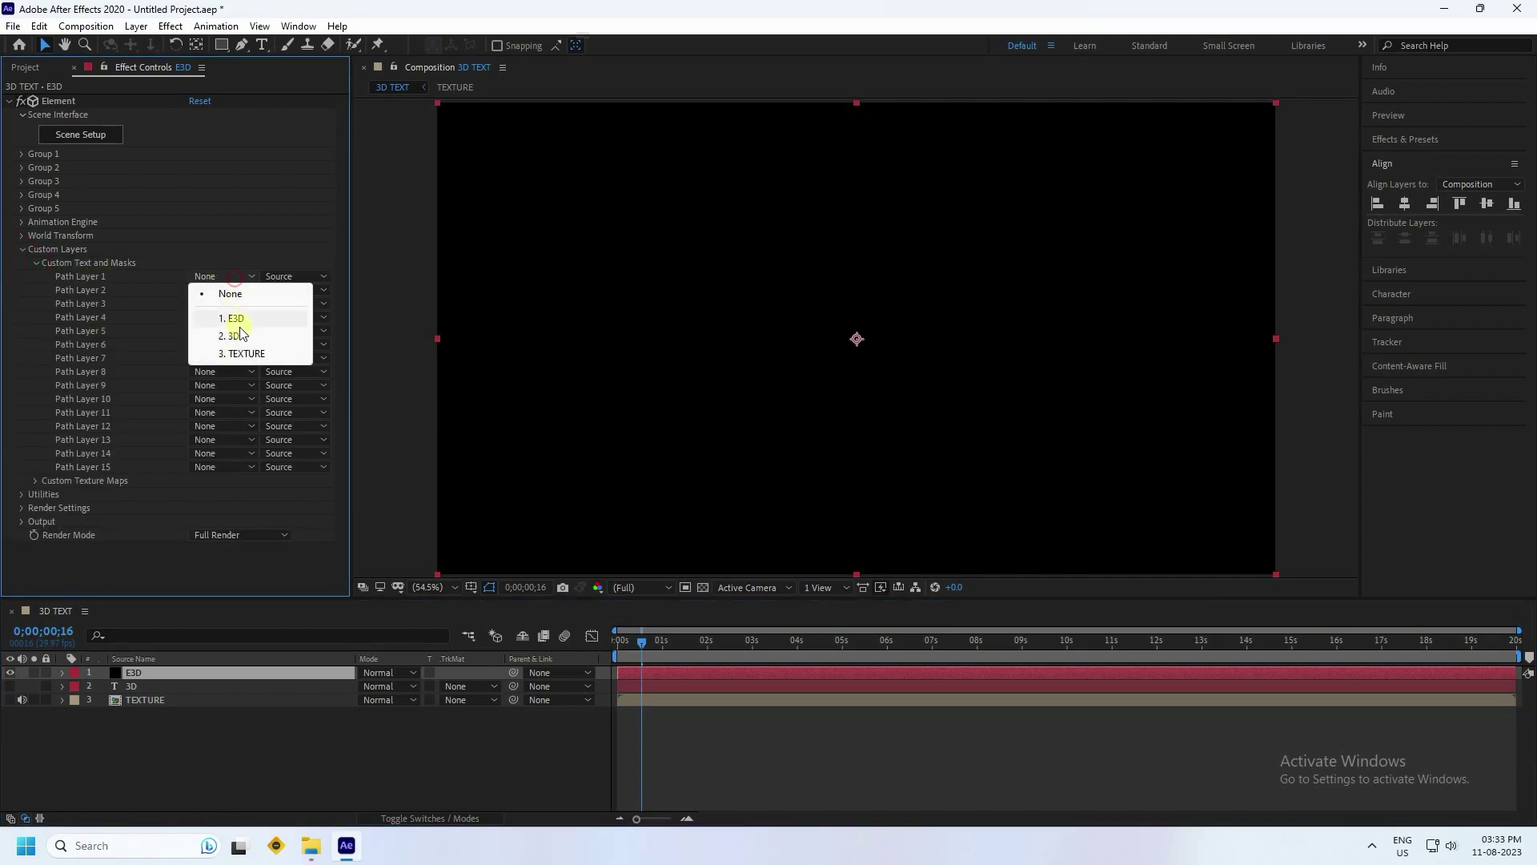
pyautogui.click(238, 336)
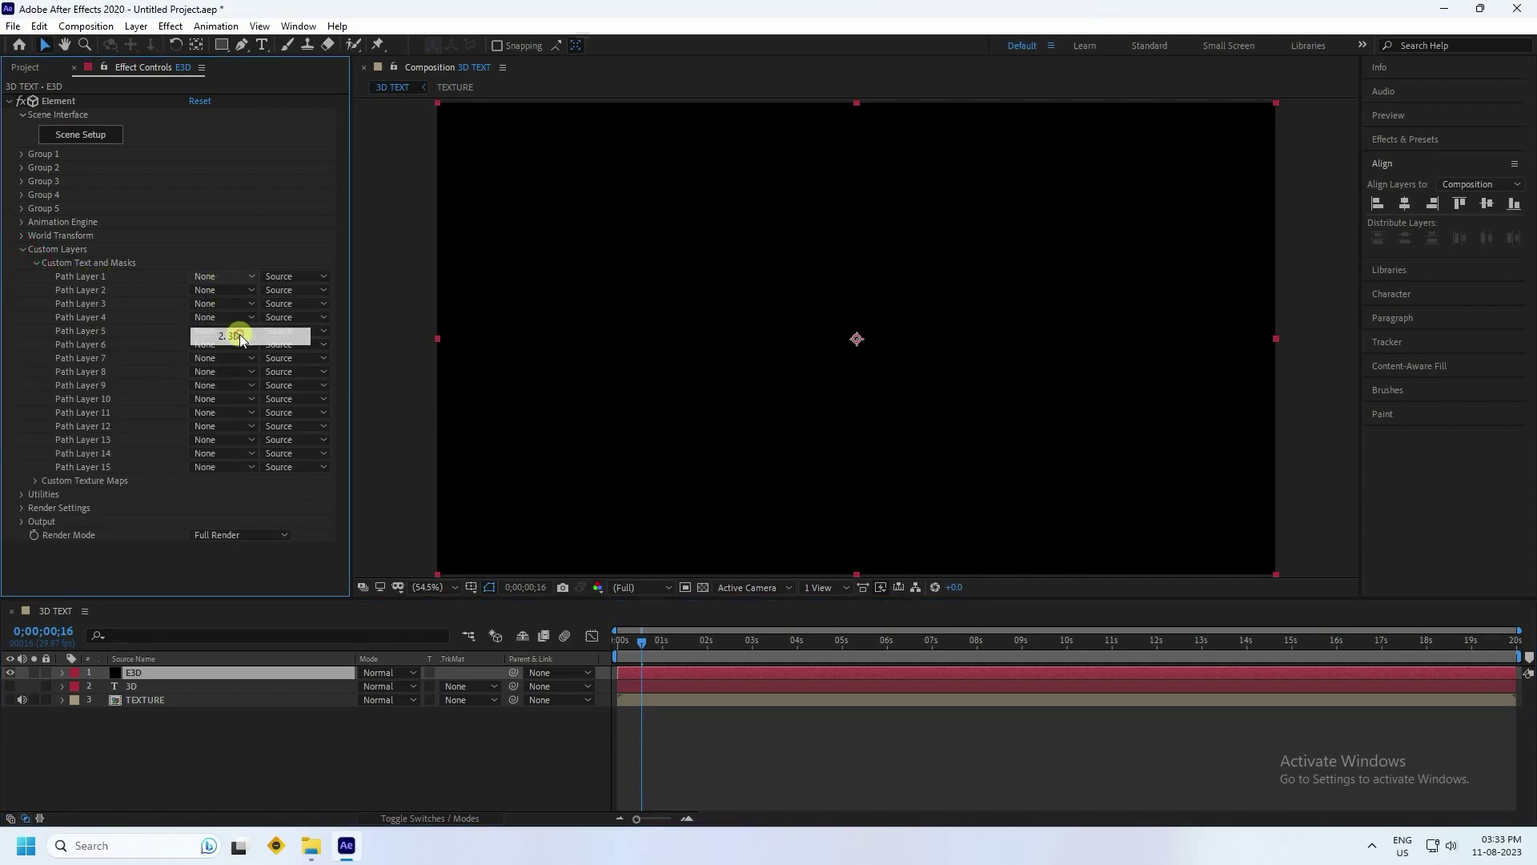
pyautogui.click(22, 249)
pyautogui.click(66, 134)
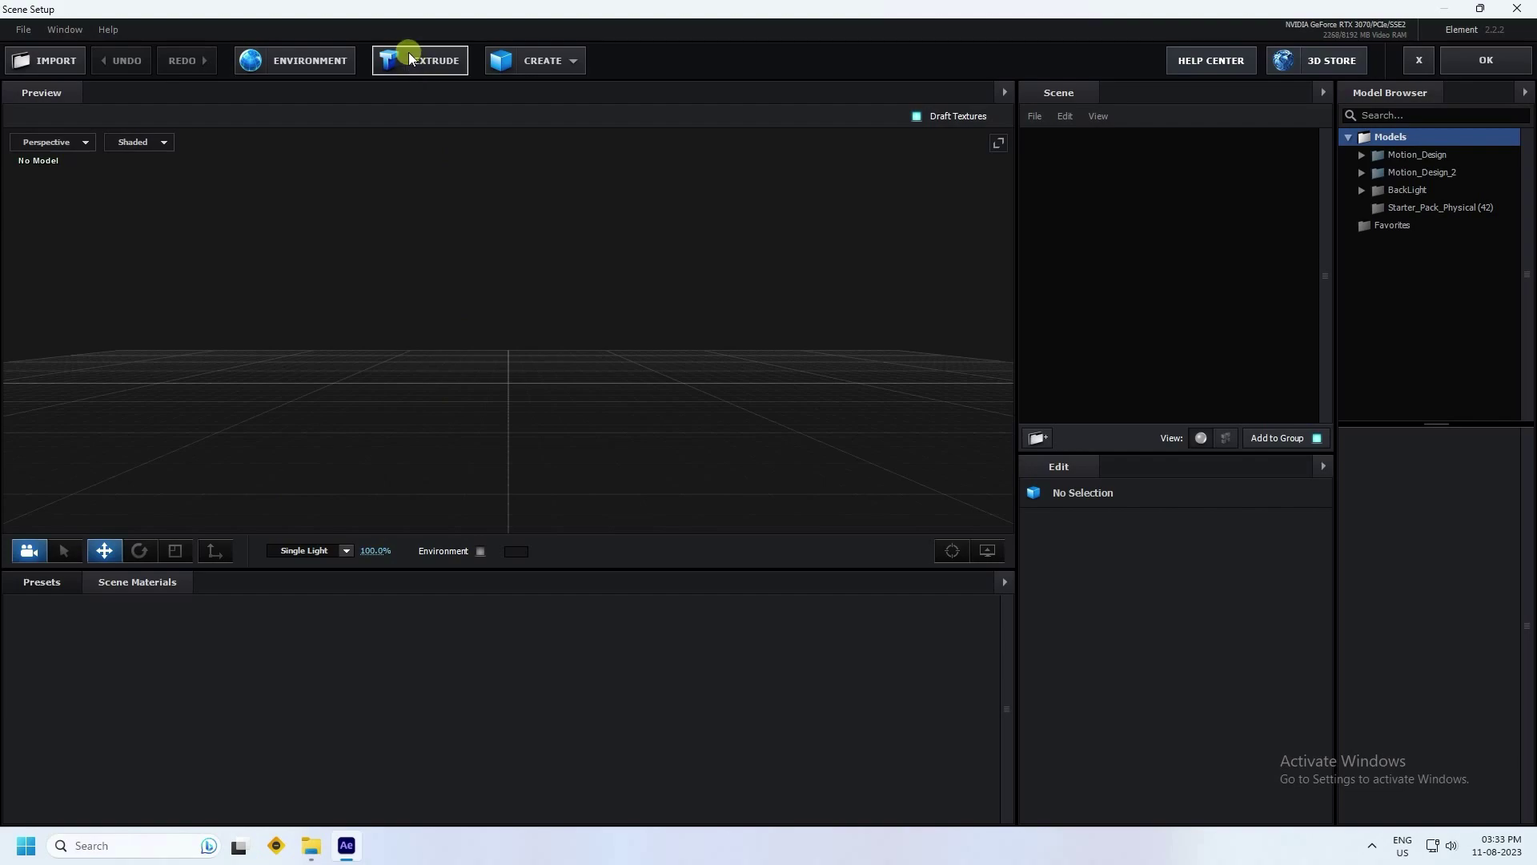
# Extrude the 3D text into a model with Extreme path resolution
pyautogui.click(408, 60)
pyautogui.moveTo(463, 422); pyautogui.dragTo(622, 439)
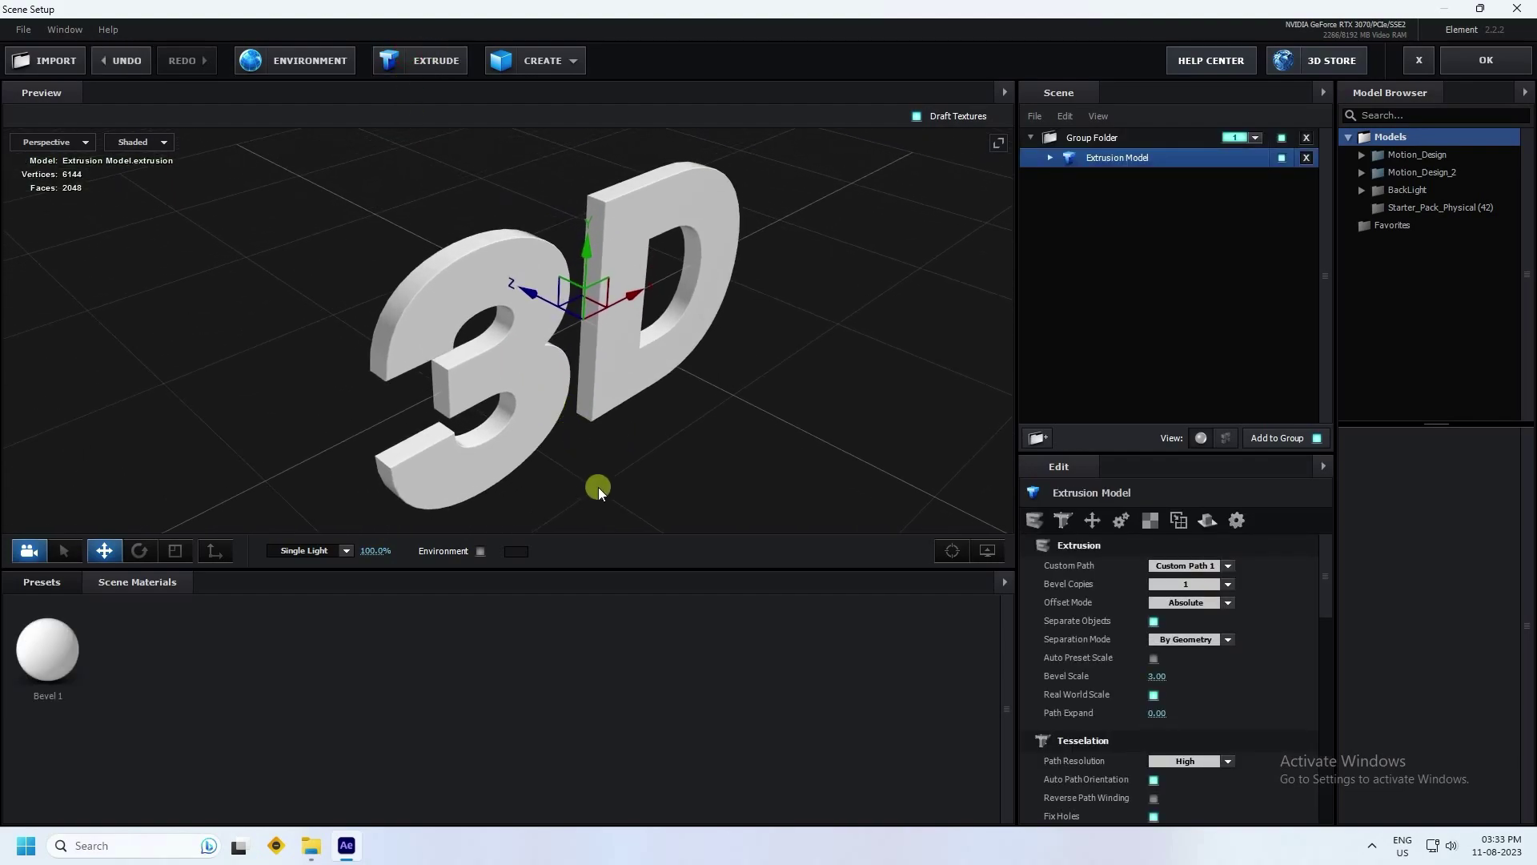
pyautogui.scroll(-2, 1078, 743)
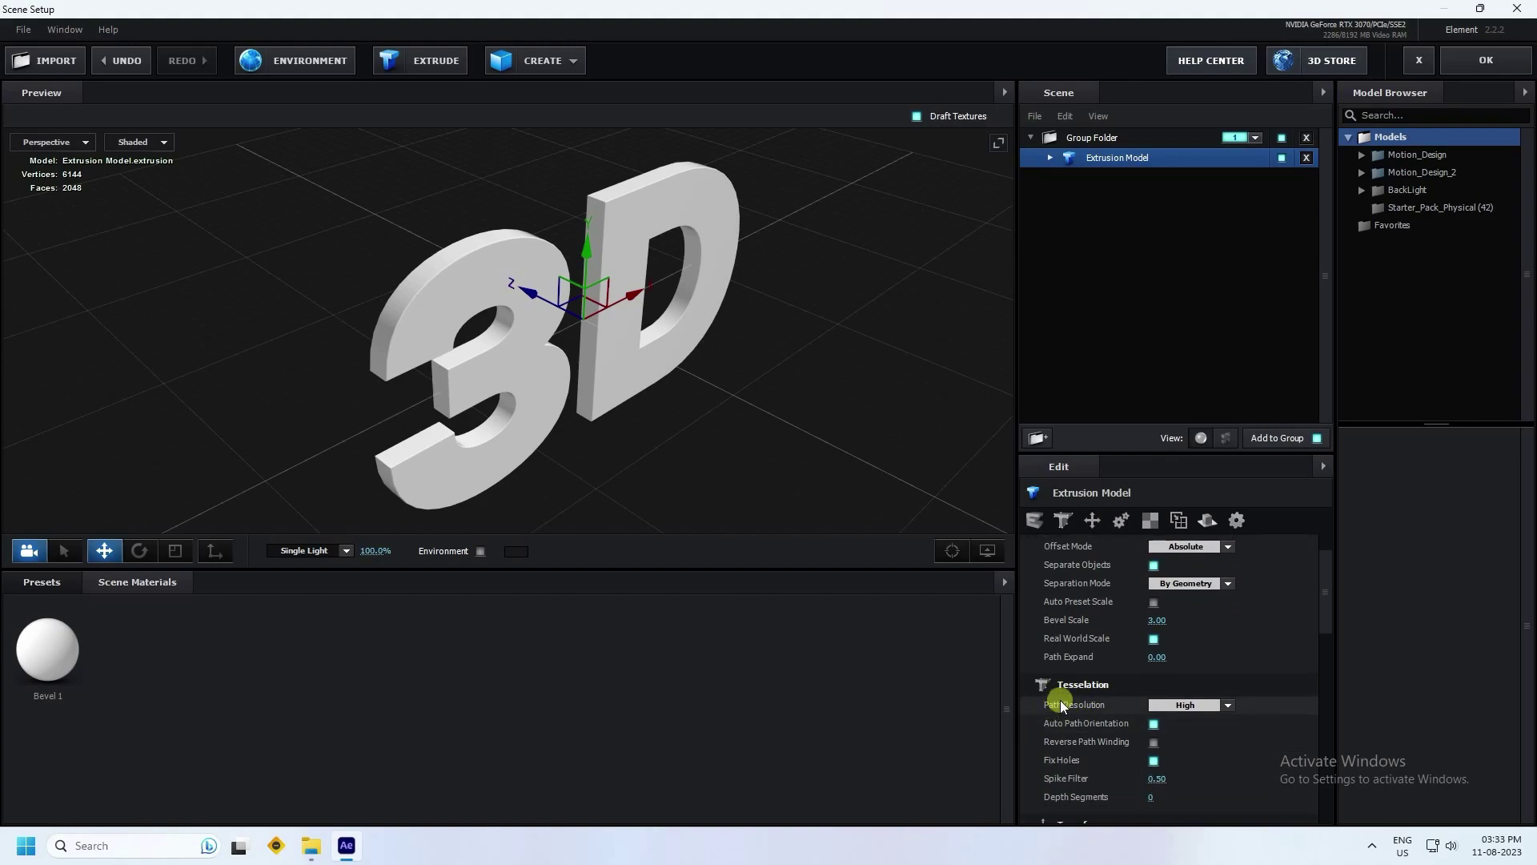
pyautogui.click(1228, 704)
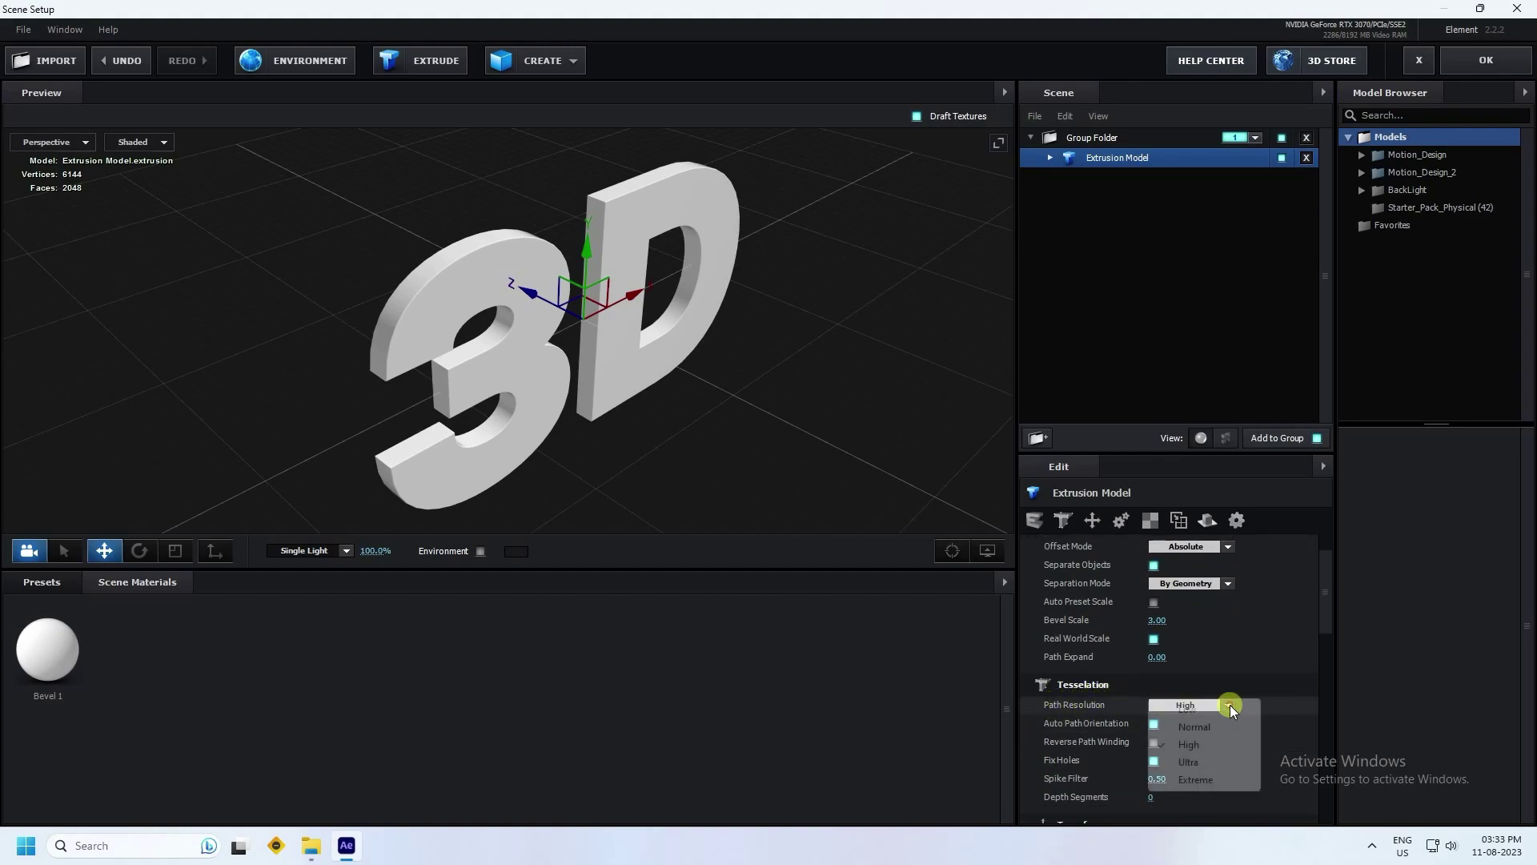
pyautogui.click(1198, 779)
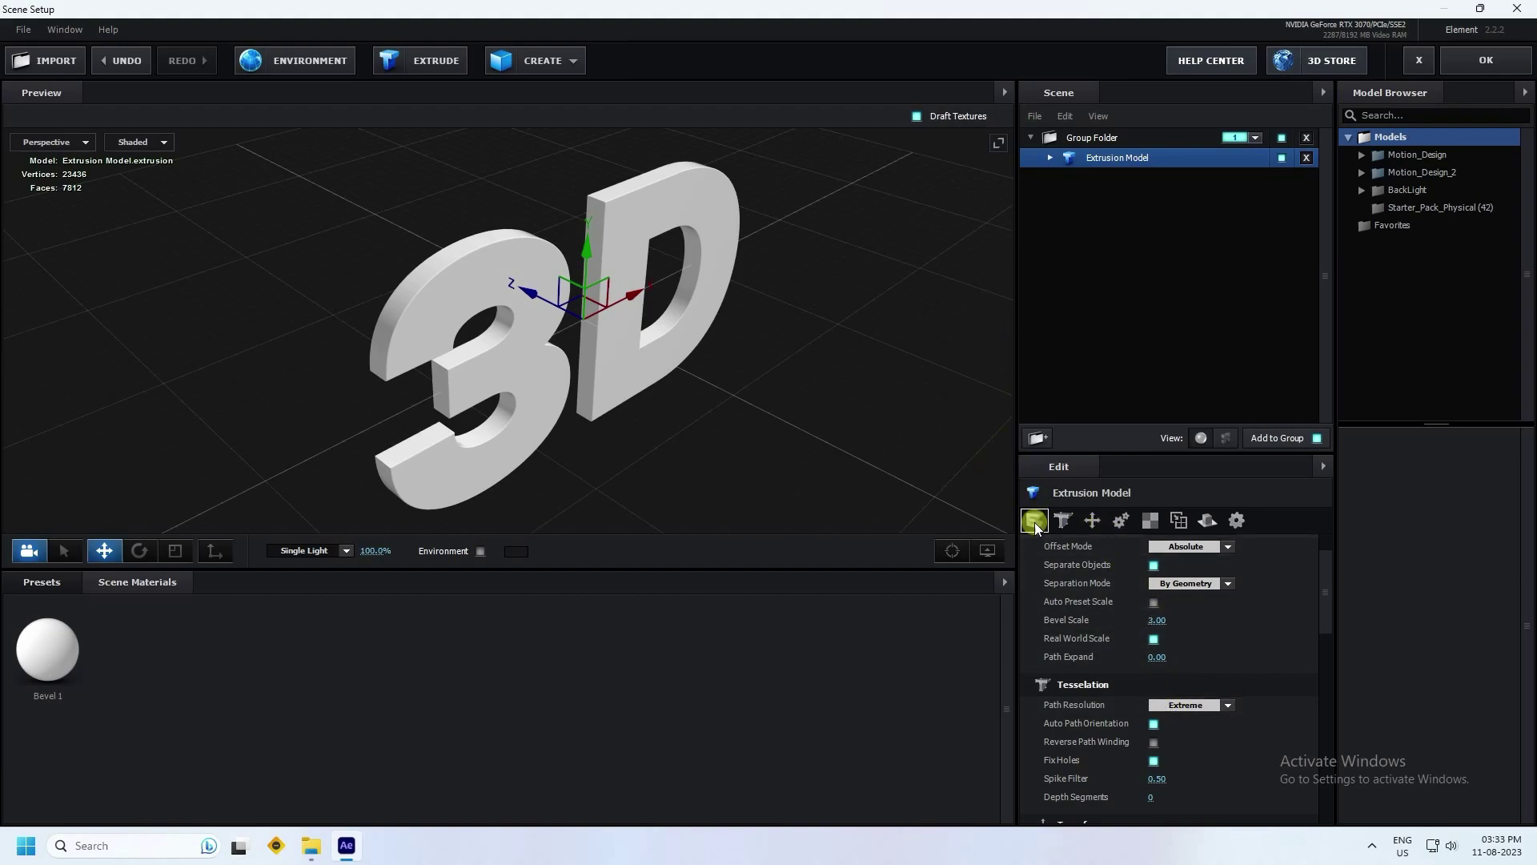
# Set Bevel 1's Extrude depth to 5 and view the deeper text
pyautogui.click(1113, 181)
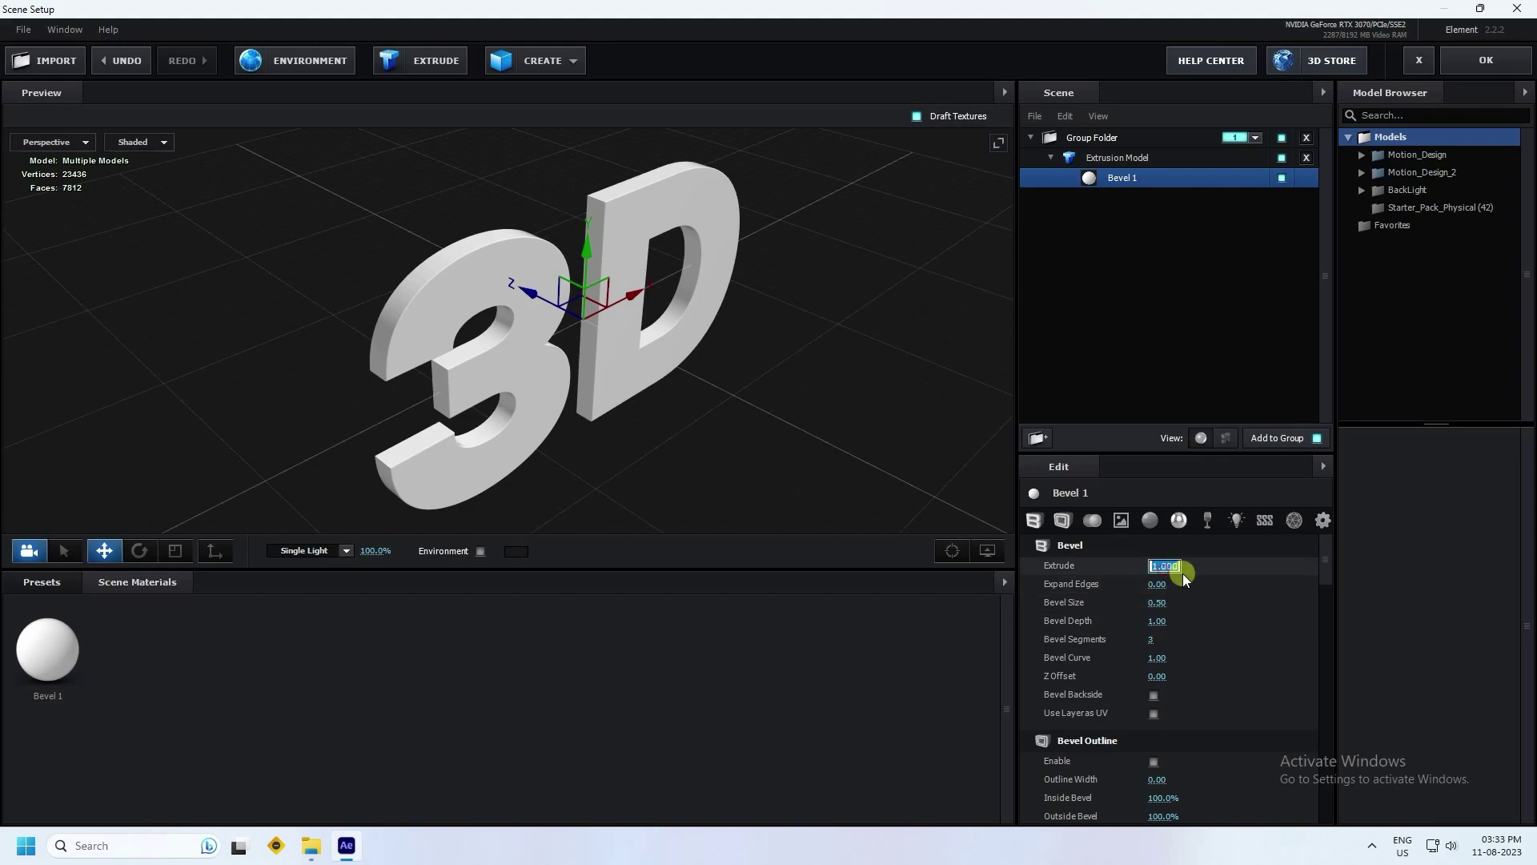
pyautogui.write('5')
pyautogui.press('Return')
pyautogui.scroll(3, 578, 392)
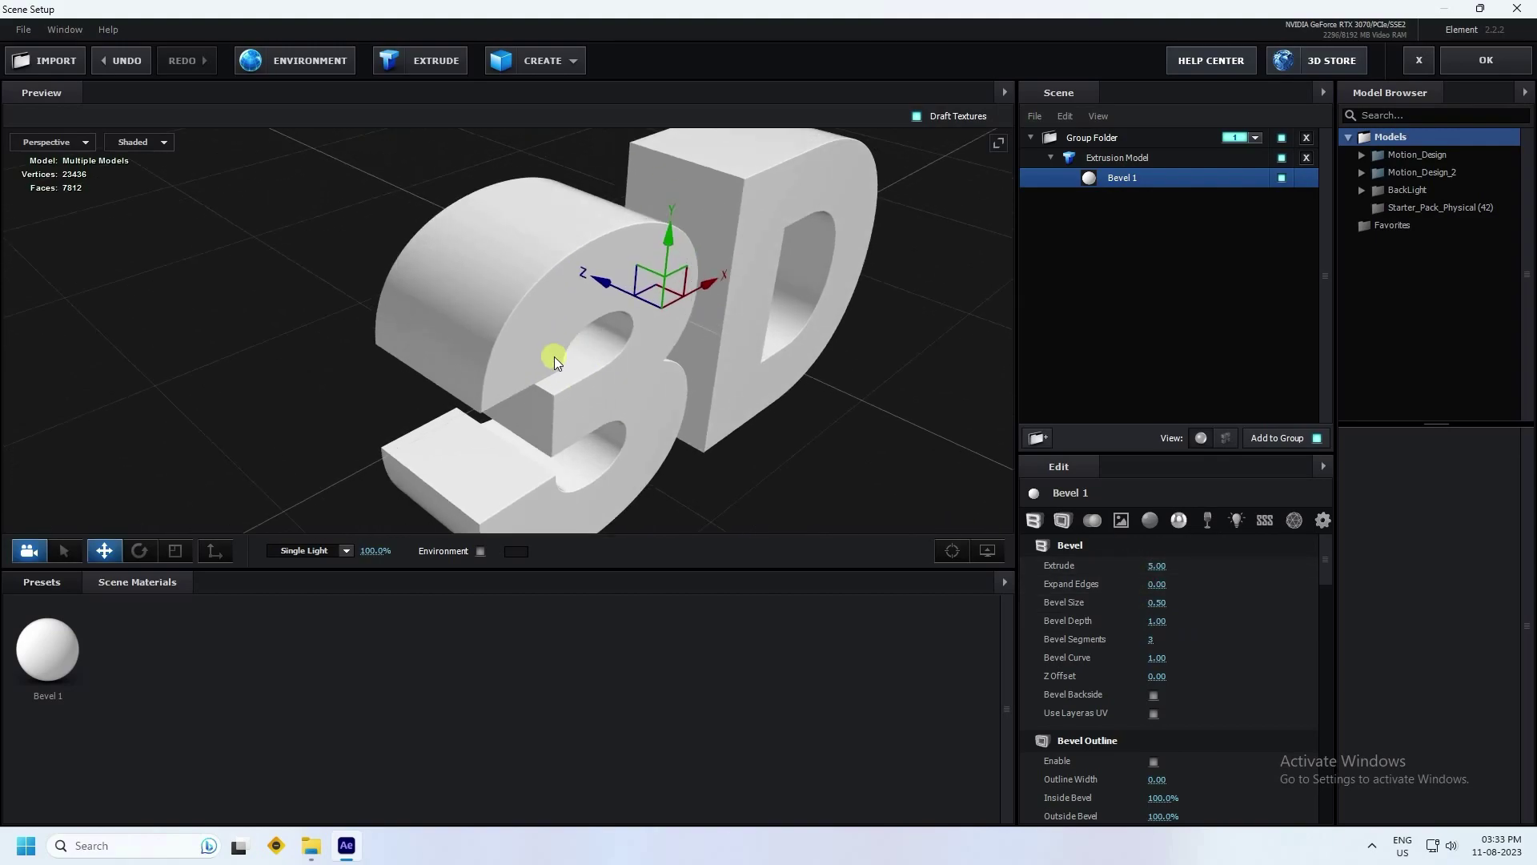
pyautogui.moveTo(588, 392); pyautogui.dragTo(518, 476)
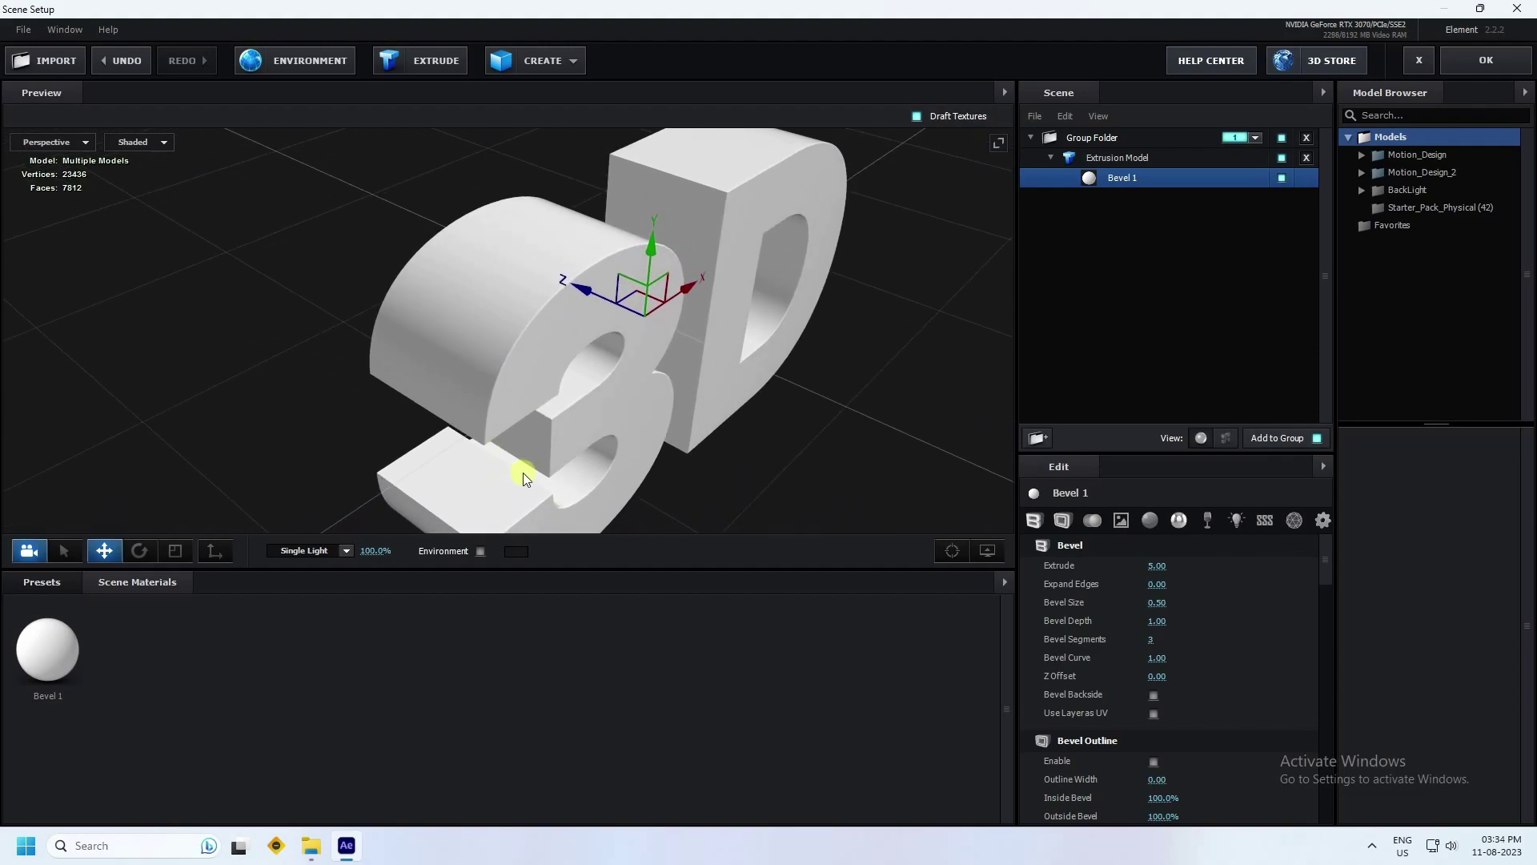
# Apply the clean_metal_clean_gold material from Pro_Shaders_2 > Metal to the text
pyautogui.click(32, 581)
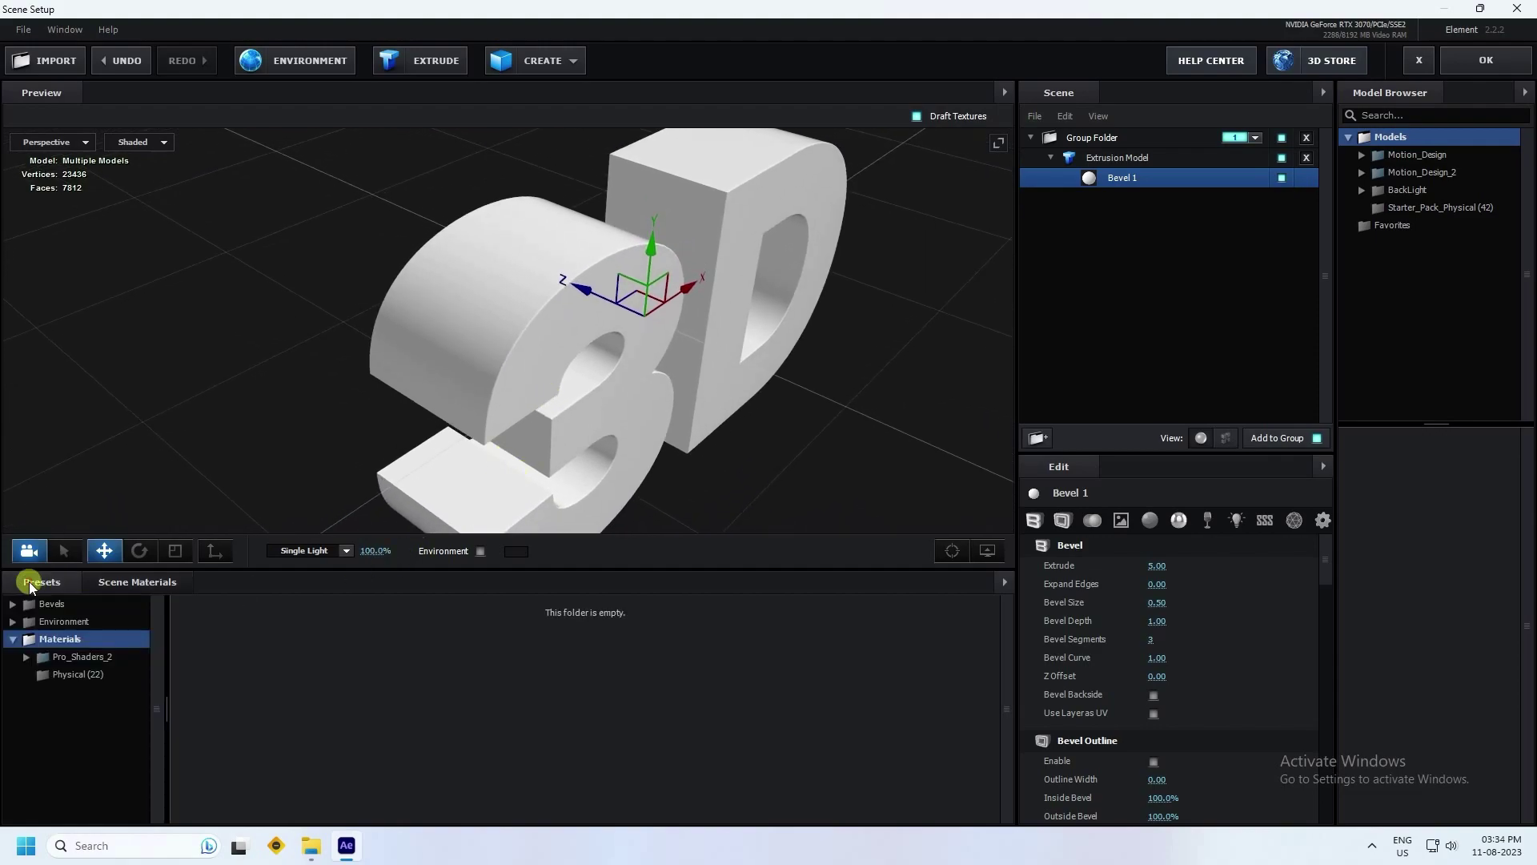
pyautogui.doubleClick(70, 661)
pyautogui.click(96, 743)
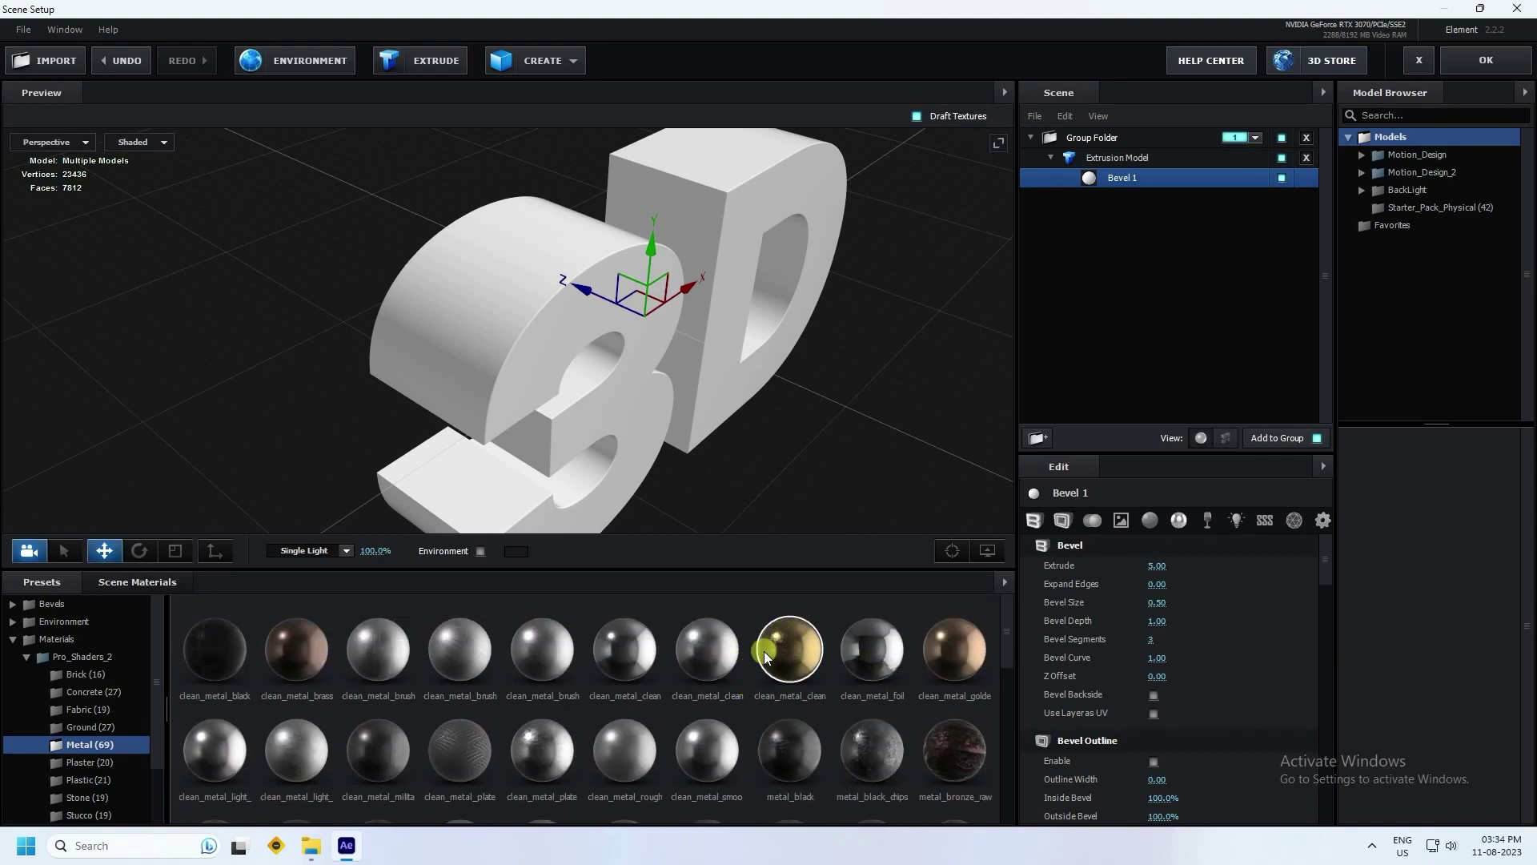
pyautogui.moveTo(781, 656); pyautogui.dragTo(1117, 176)
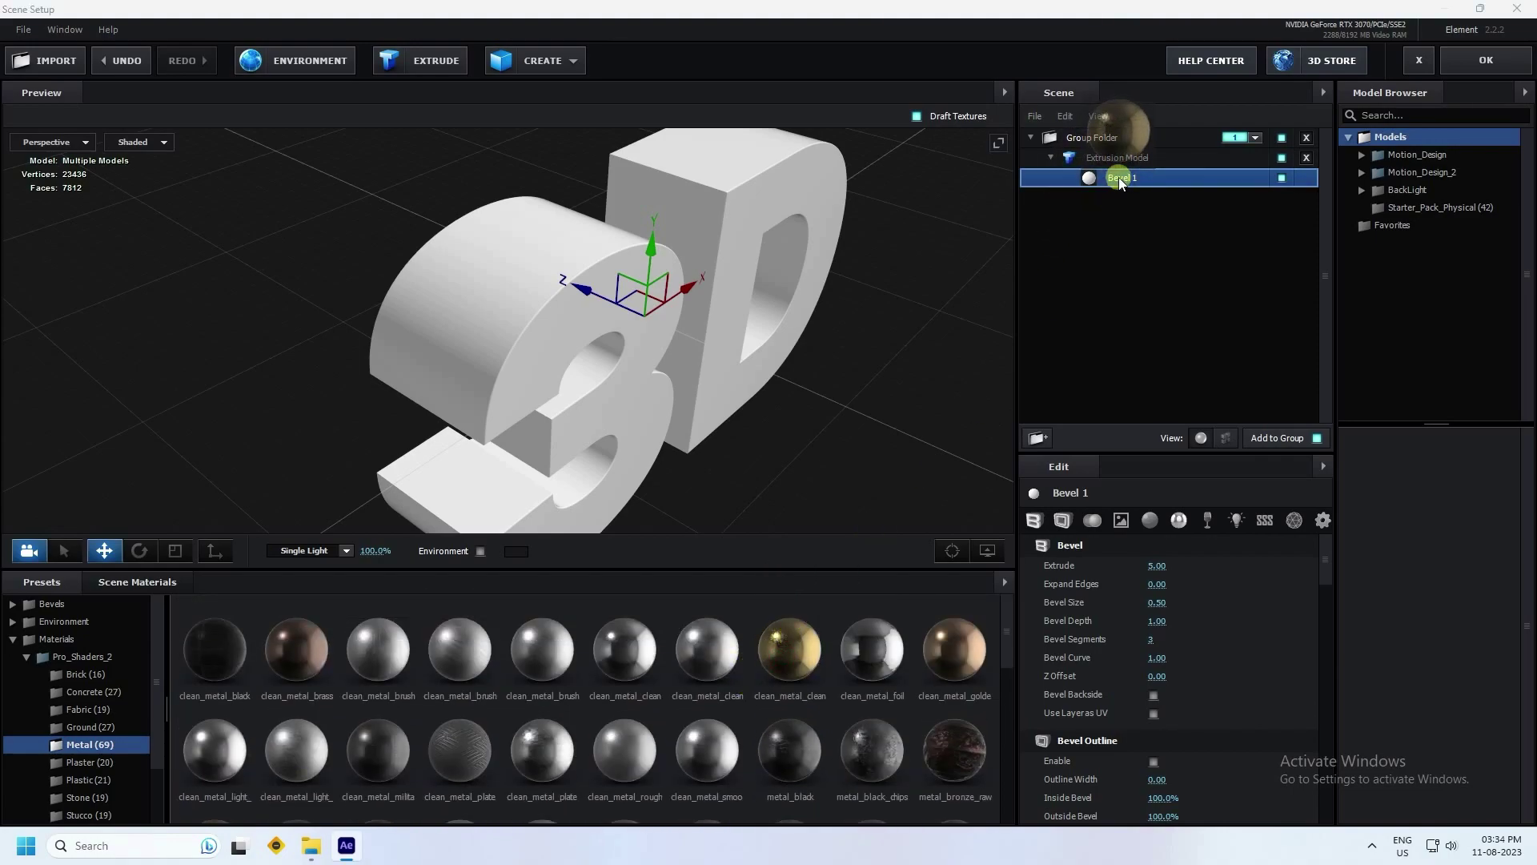
pyautogui.moveTo(723, 448); pyautogui.dragTo(653, 388)
# Set the Extrusion Model's UV Repeat to 2.50 by 2.50
pyautogui.click(1064, 157)
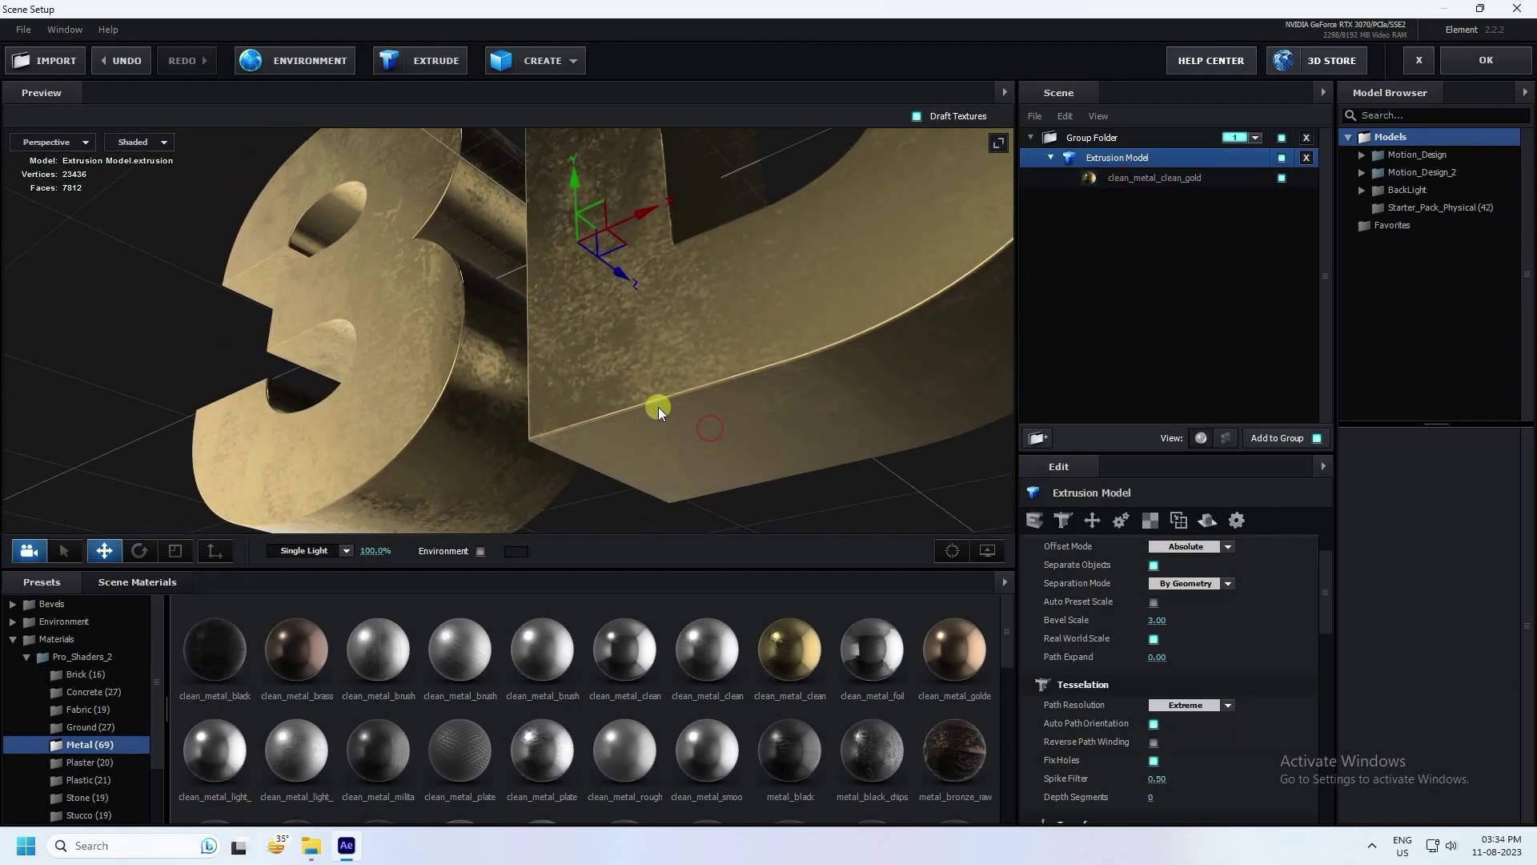
pyautogui.click(1152, 521)
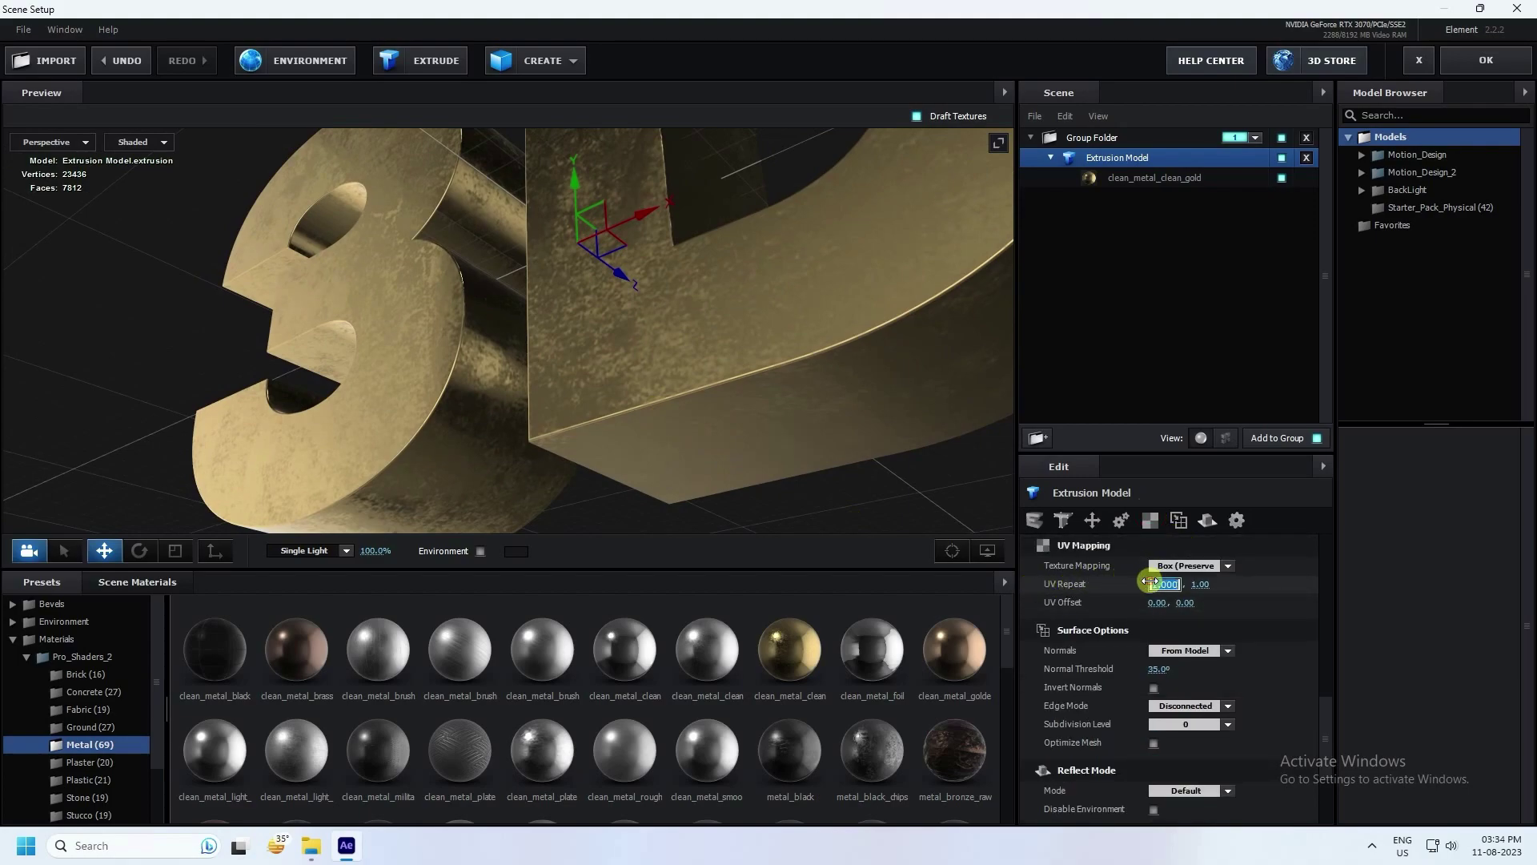
pyautogui.write('2.5')
pyautogui.press('Return')
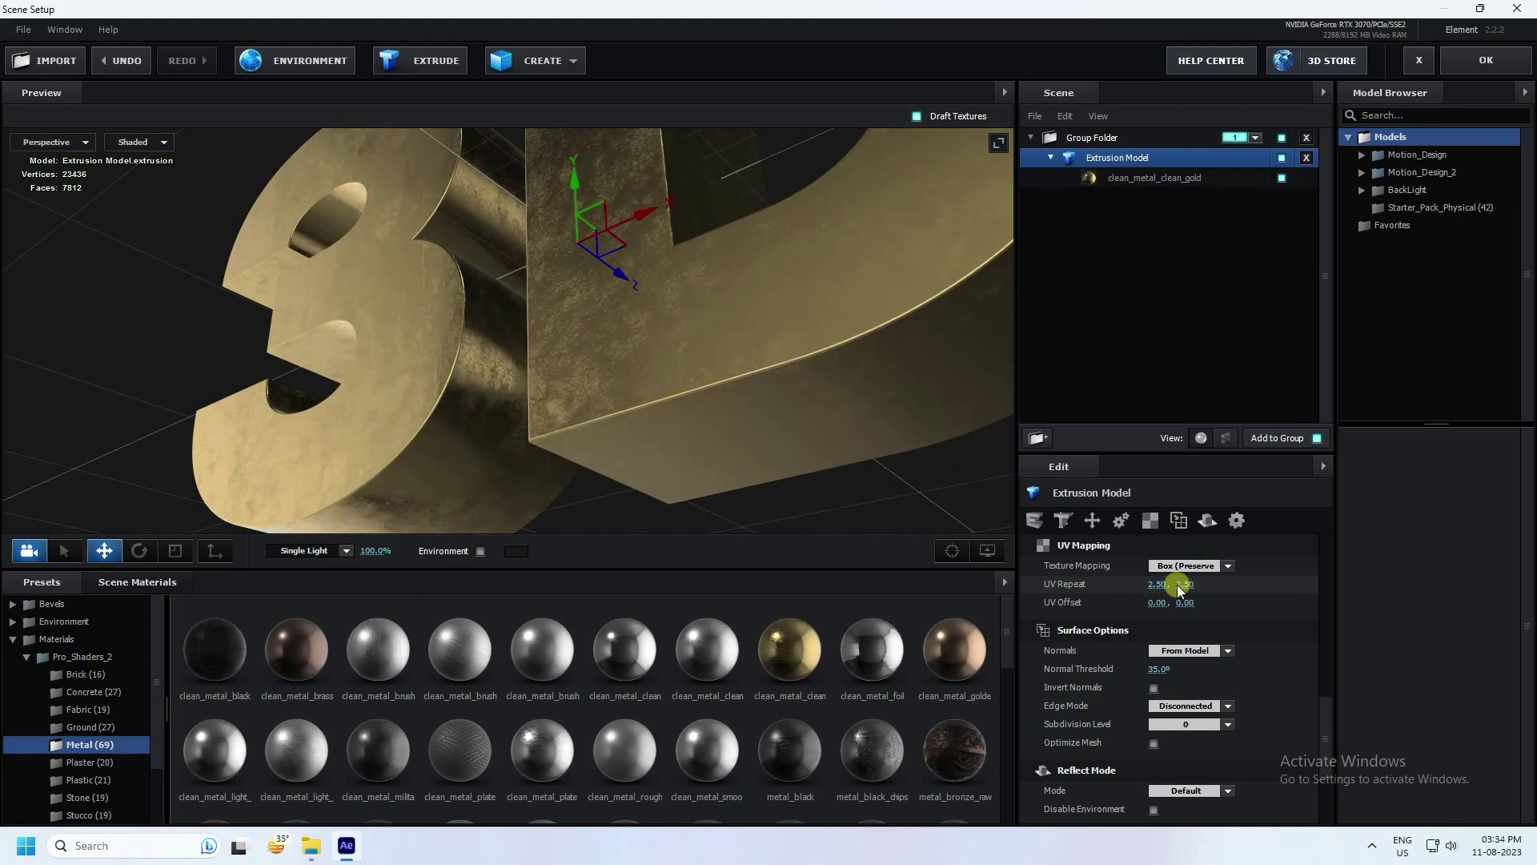
pyautogui.moveTo(525, 409); pyautogui.dragTo(538, 555)
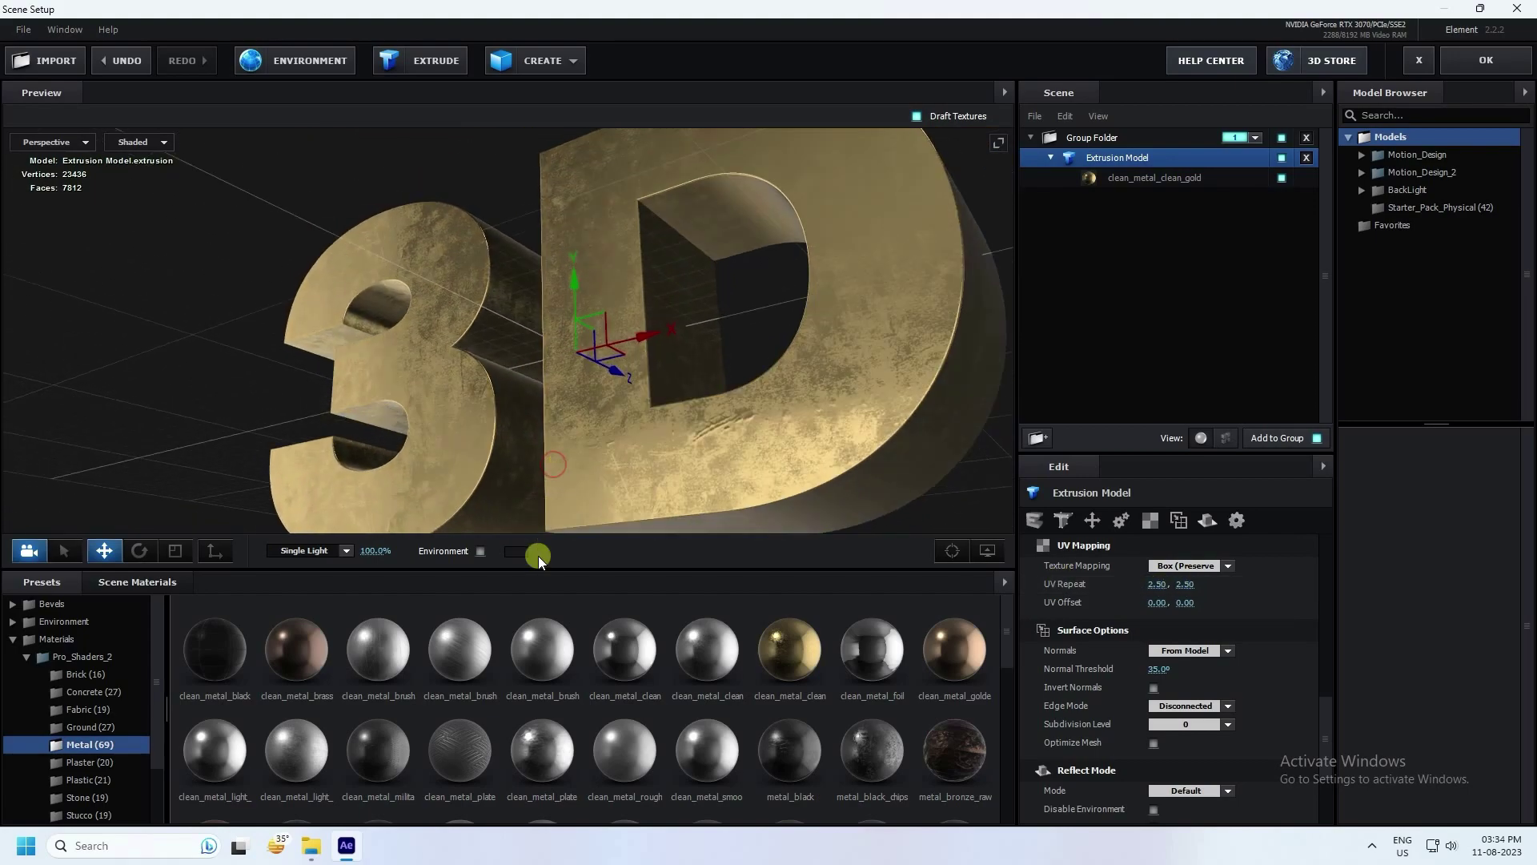
pyautogui.click(156, 580)
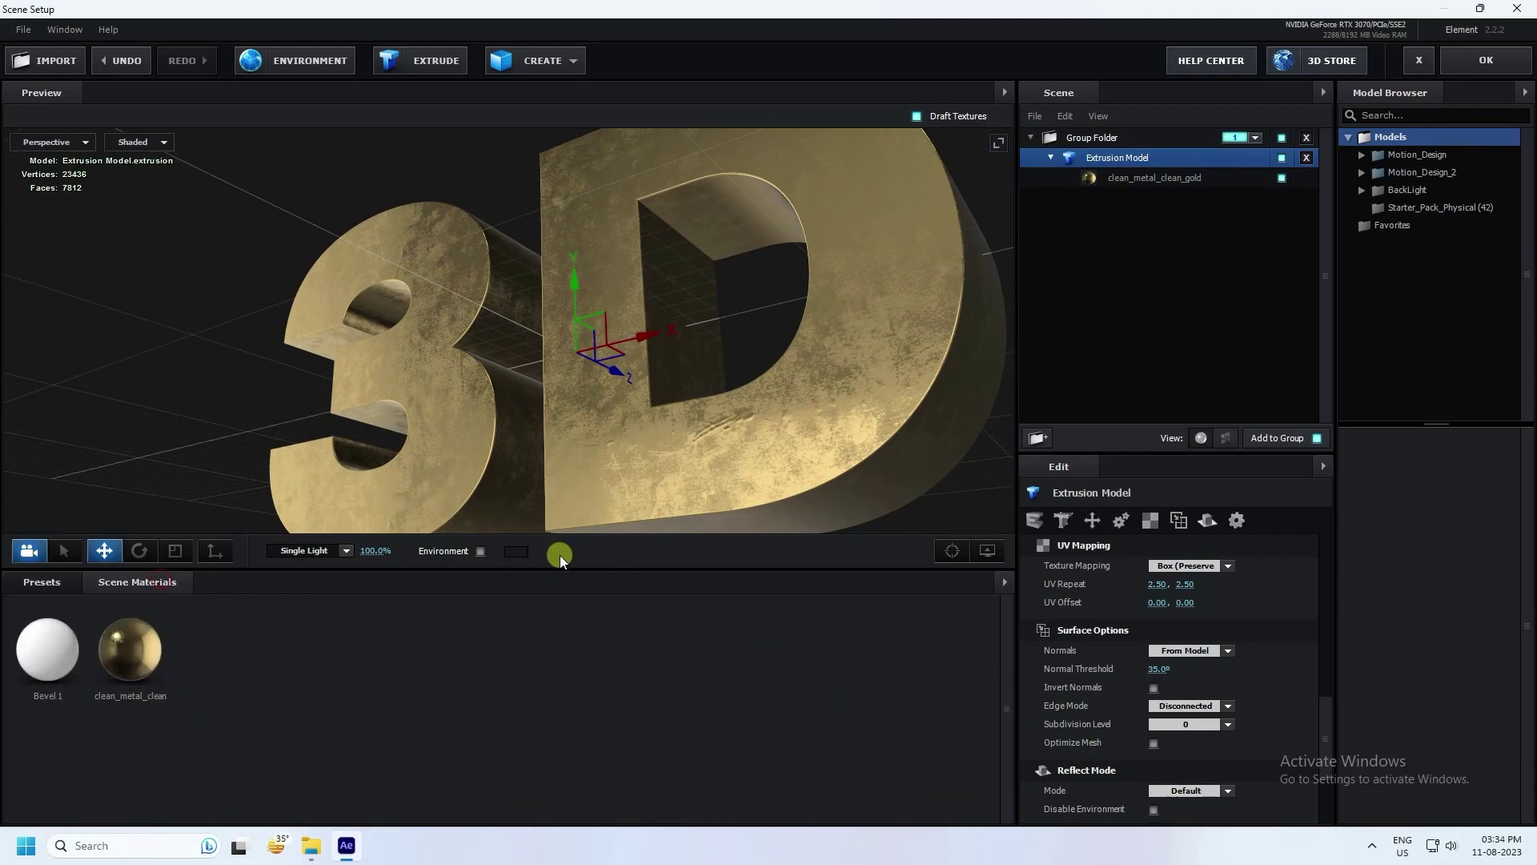
pyautogui.moveTo(561, 596); pyautogui.dragTo(559, 686)
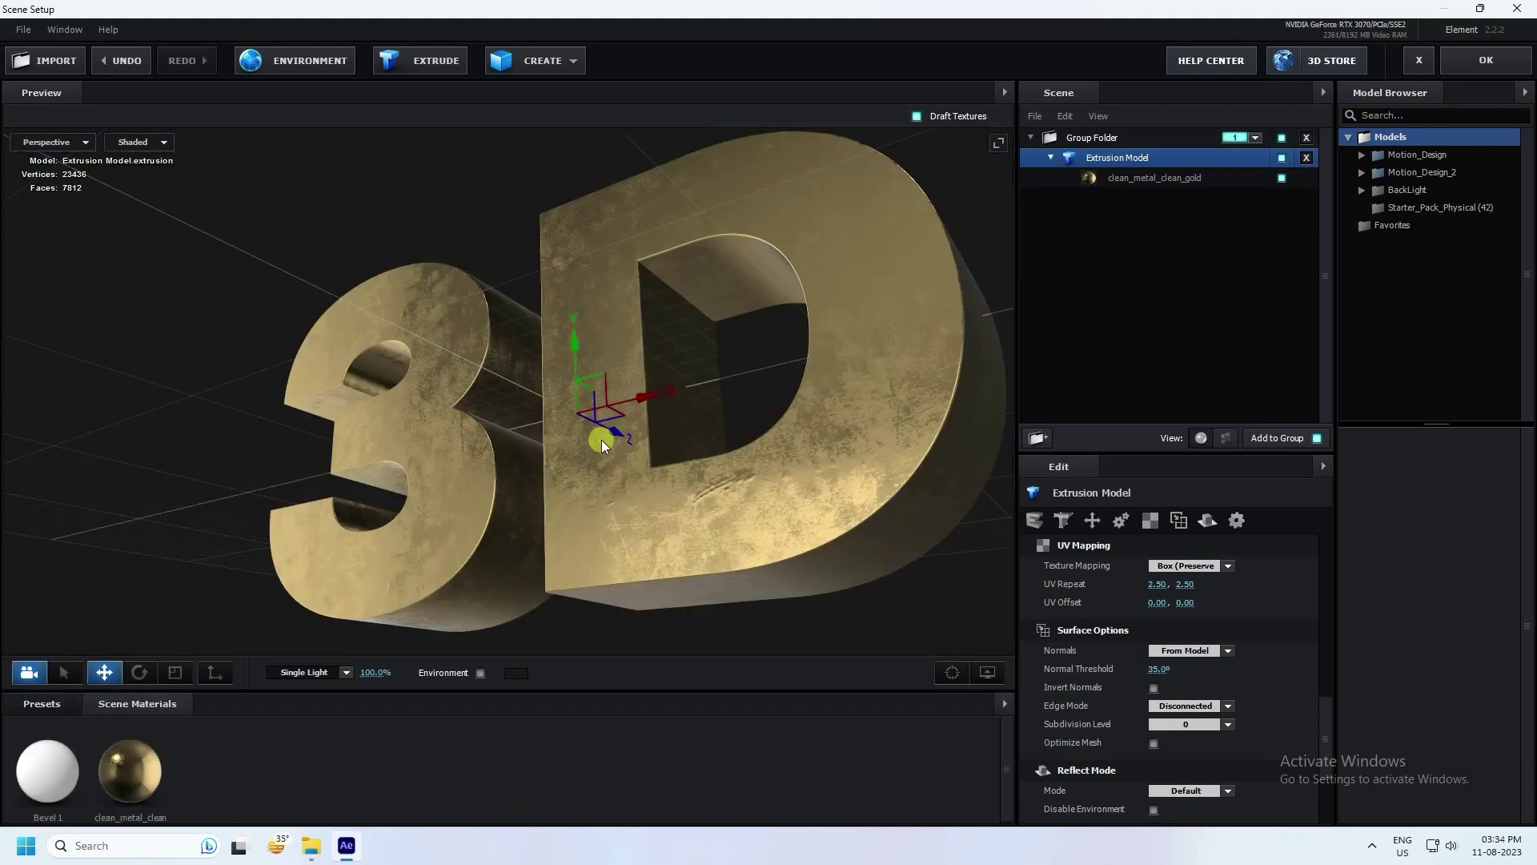
# Lower the Basic_2K_03.jpg environment map saturation to 20% and confirm
pyautogui.moveTo(602, 440); pyautogui.dragTo(562, 425)
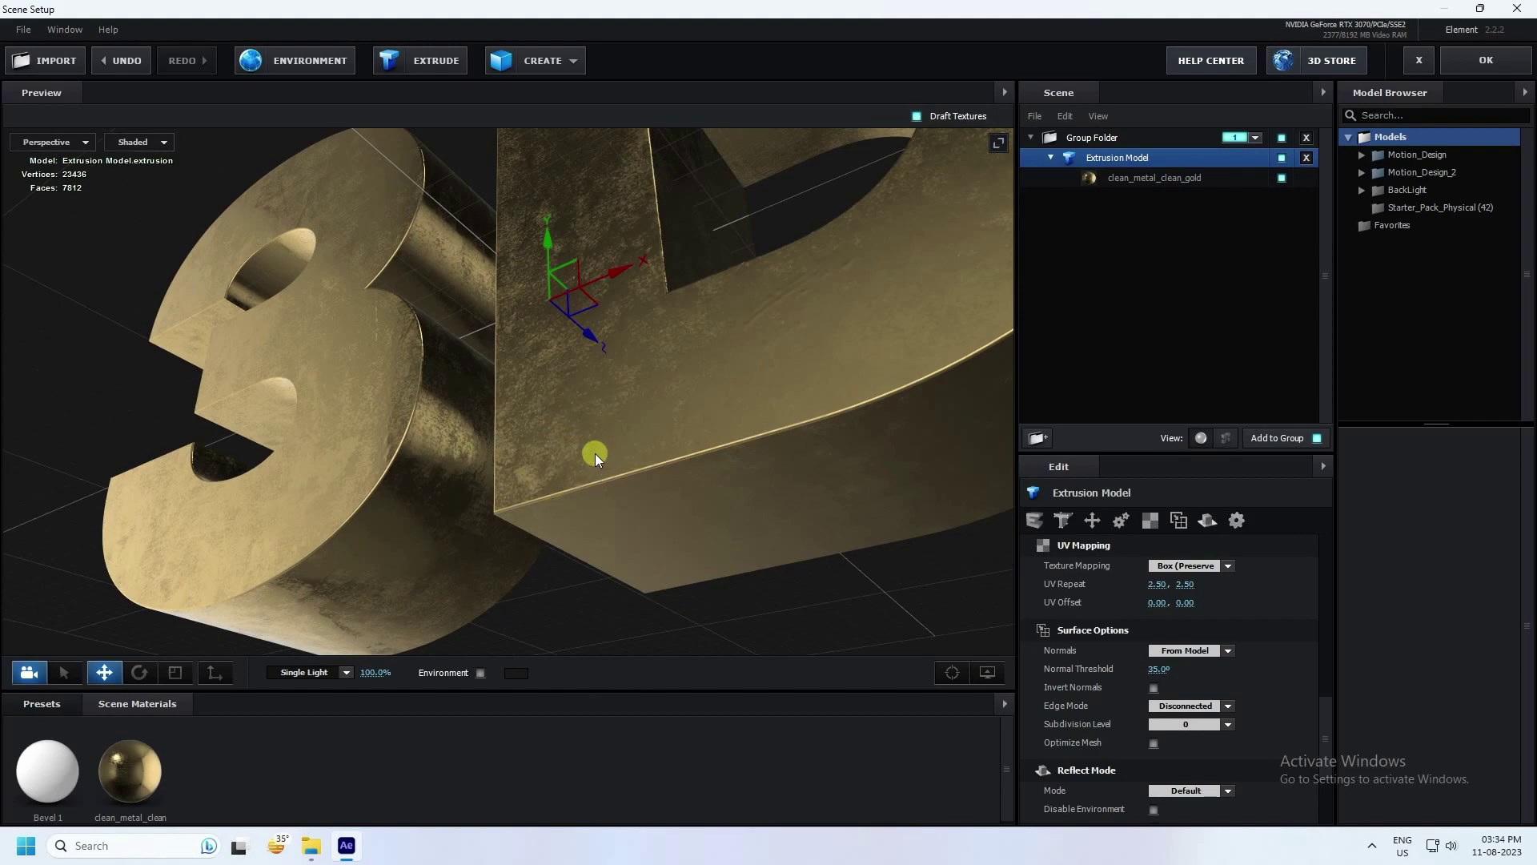
pyautogui.click(299, 65)
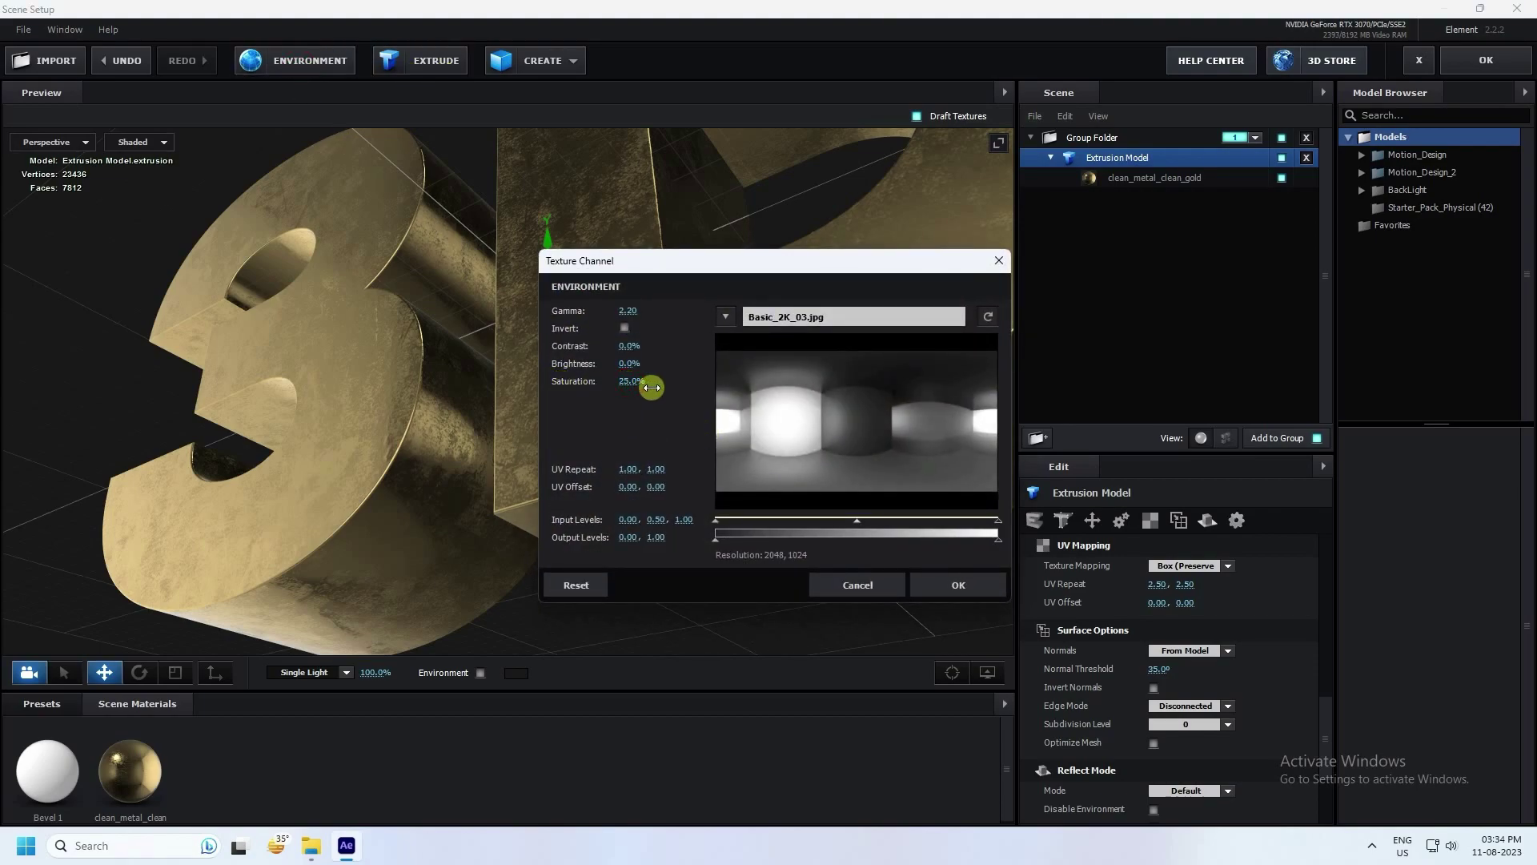
pyautogui.moveTo(652, 387); pyautogui.dragTo(632, 384)
pyautogui.click(945, 584)
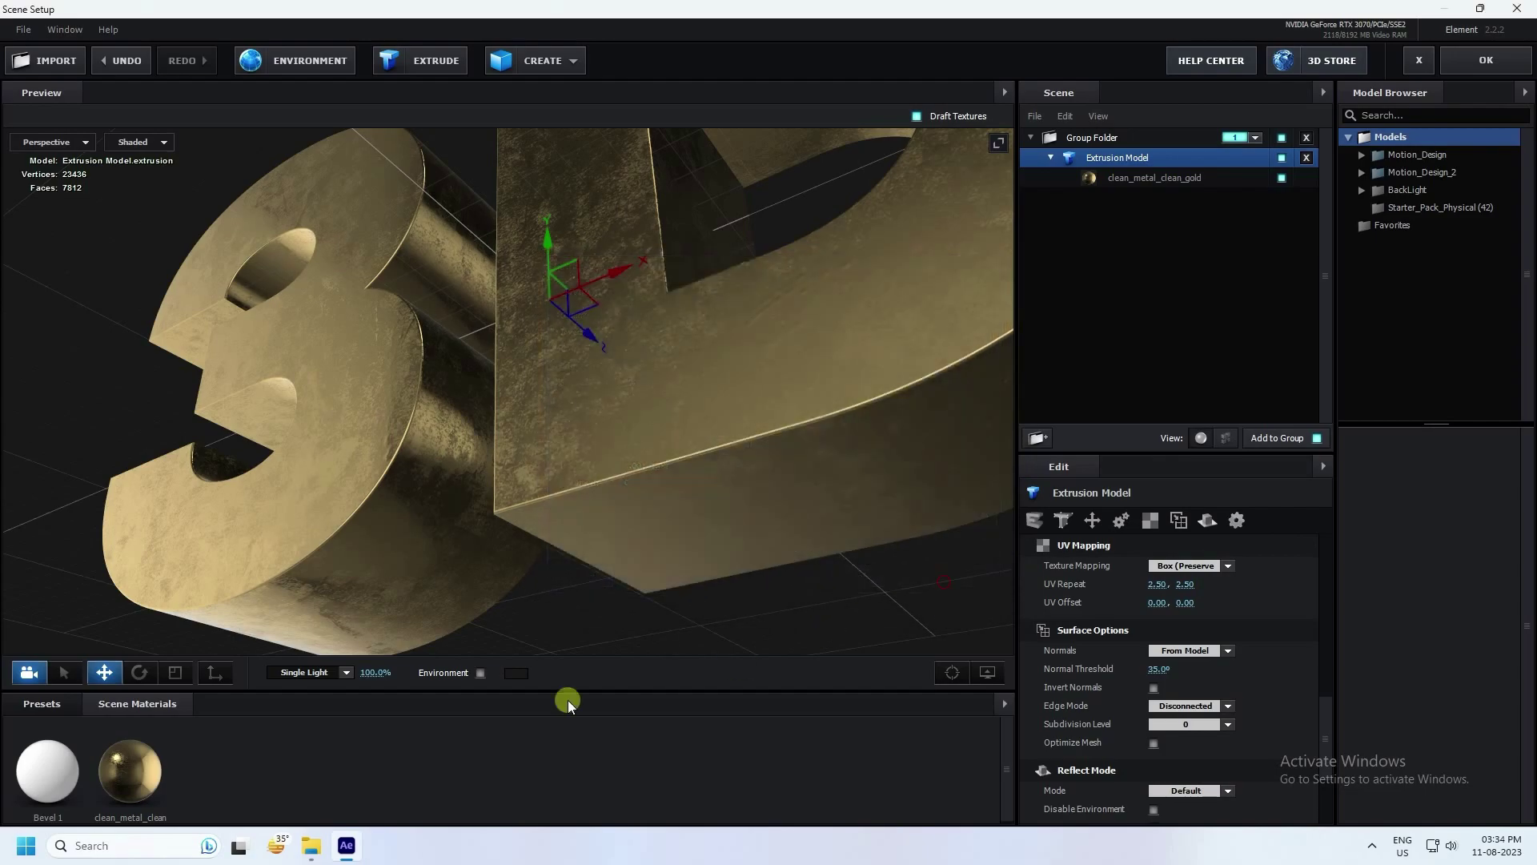
# Apply the Element scene and return to the 3D TEXT composition
pyautogui.click(1470, 61)
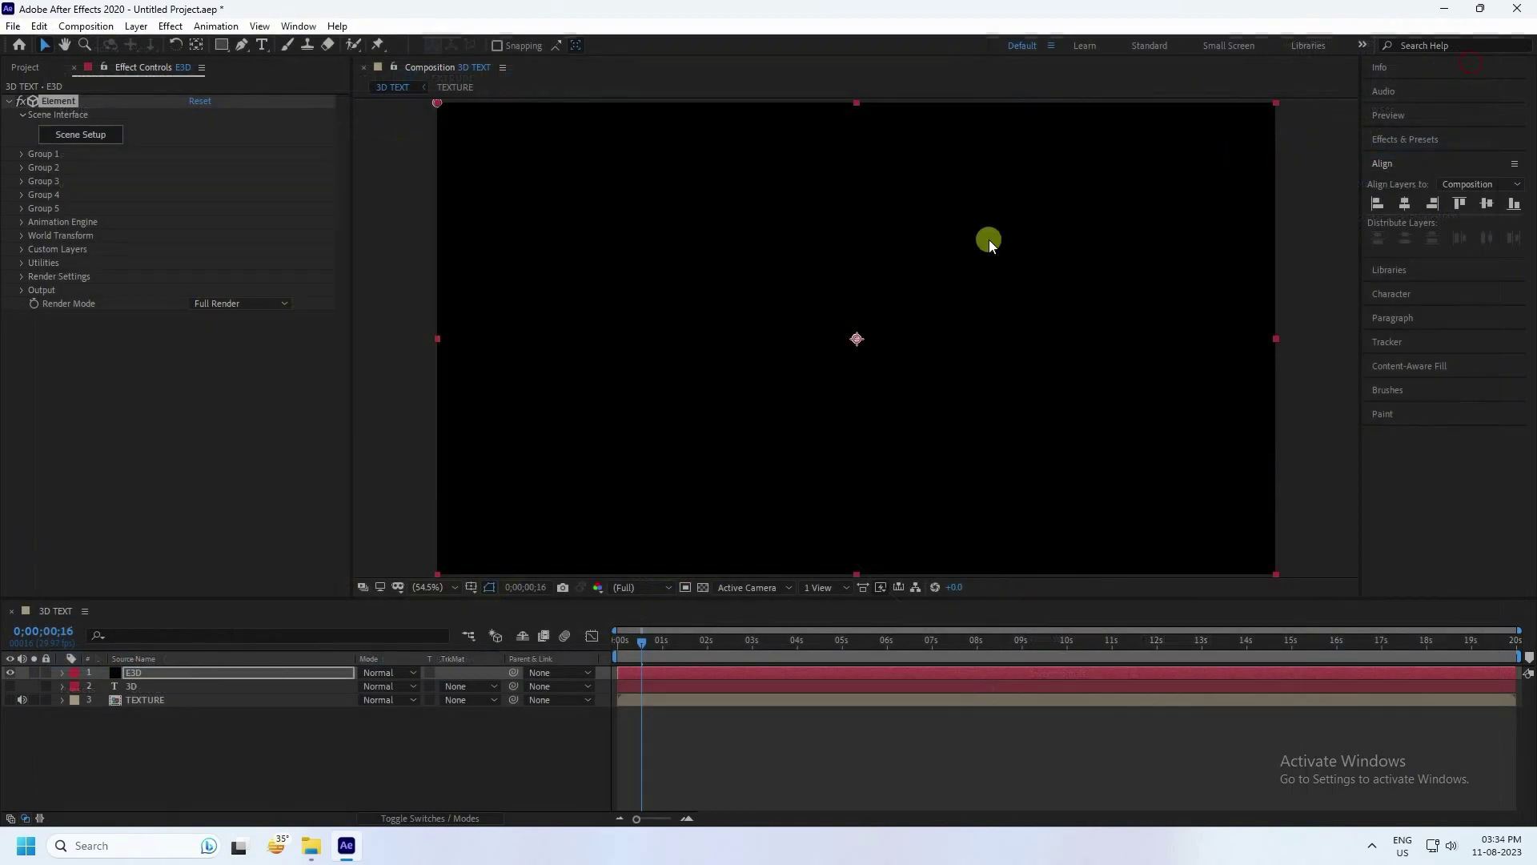
pyautogui.rightClick(314, 762)
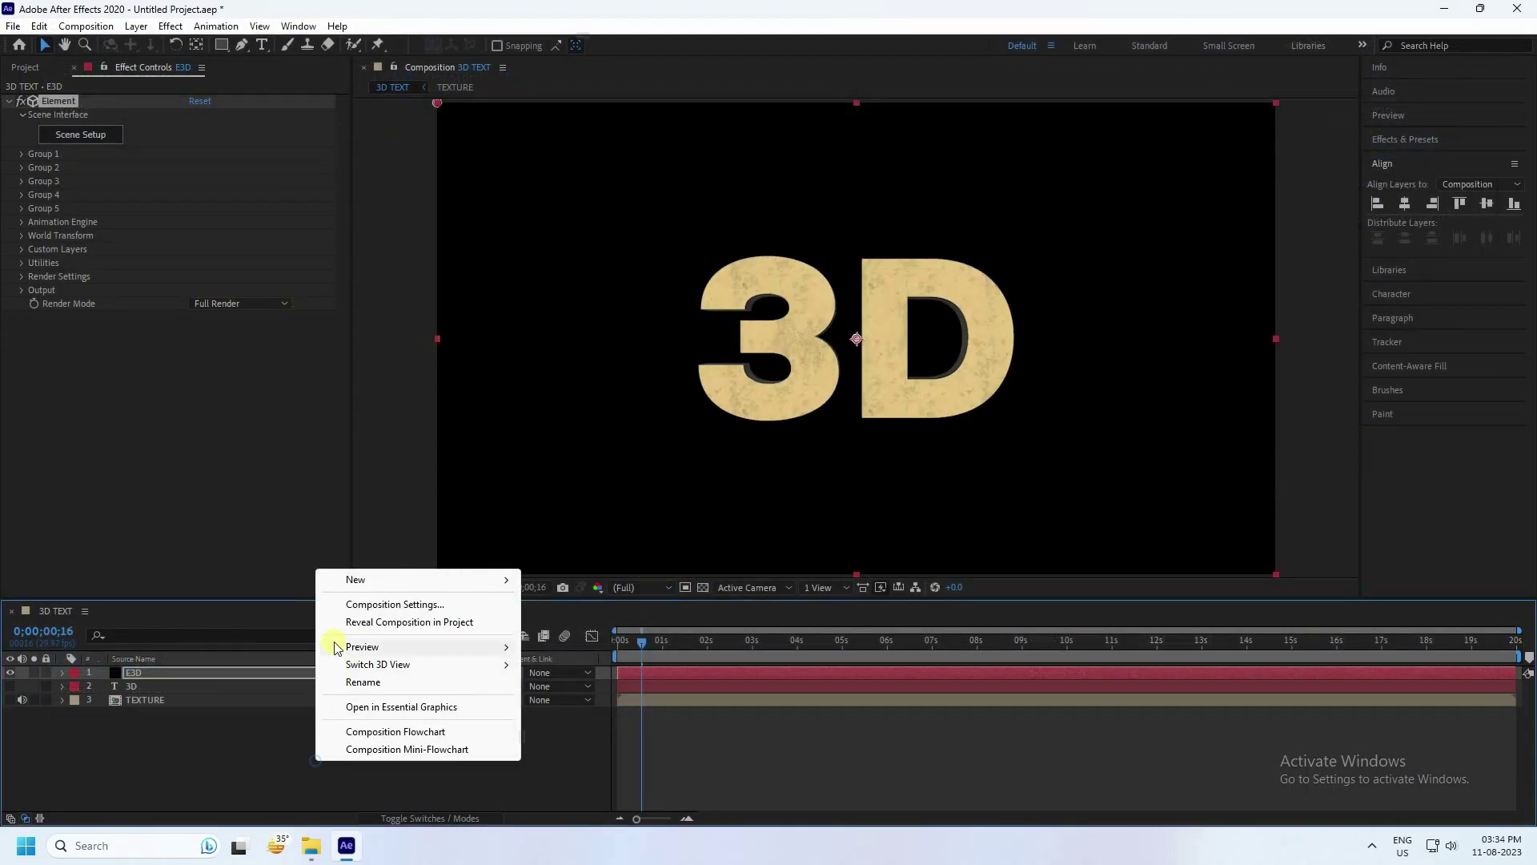
pyautogui.moveTo(358, 579)
pyautogui.click(561, 622)
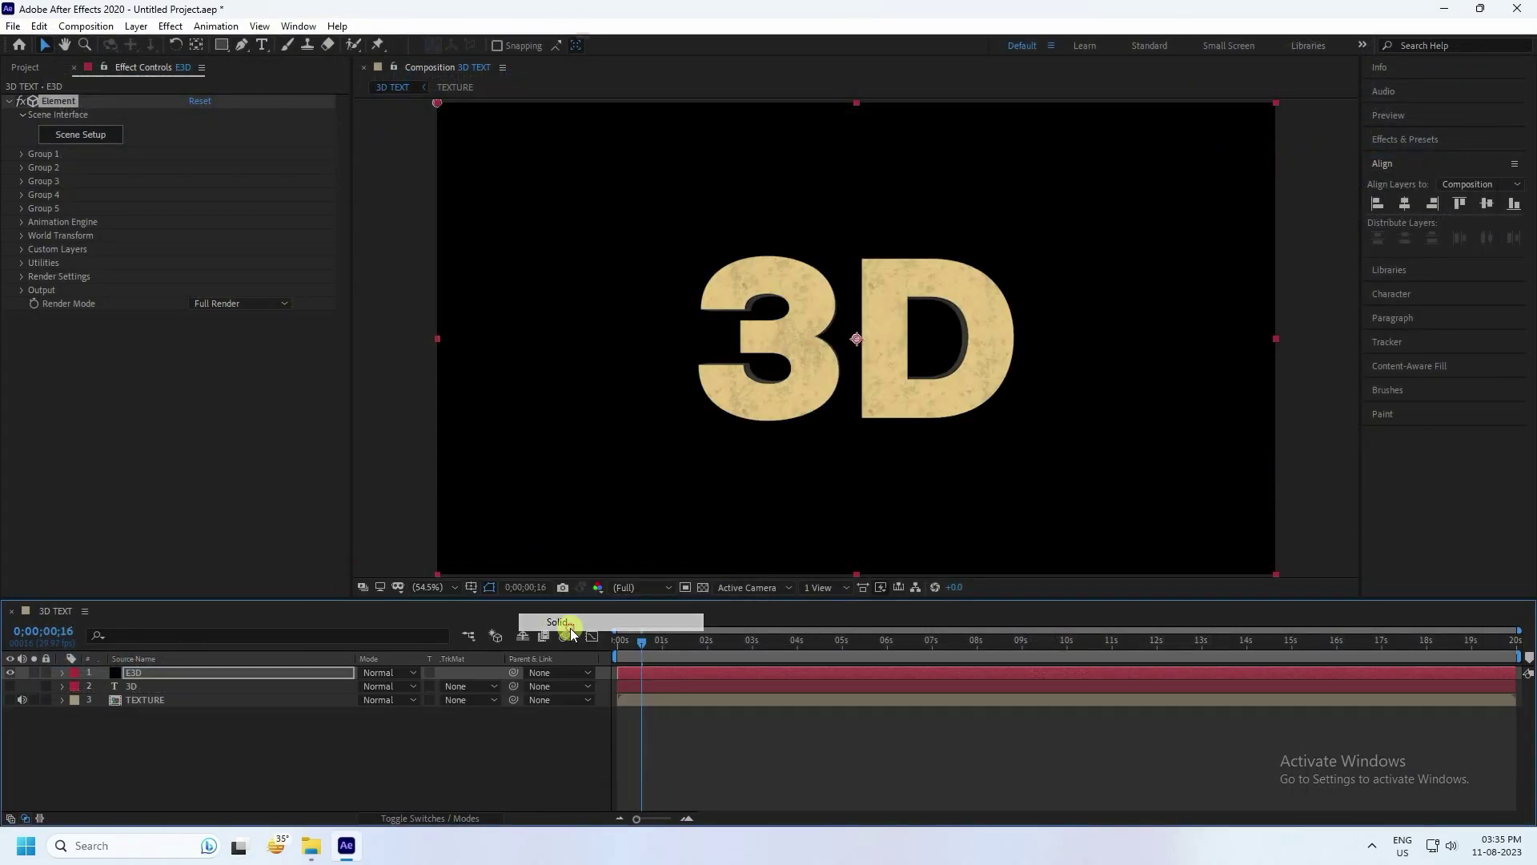
pyautogui.click(888, 559)
pyautogui.click(592, 635)
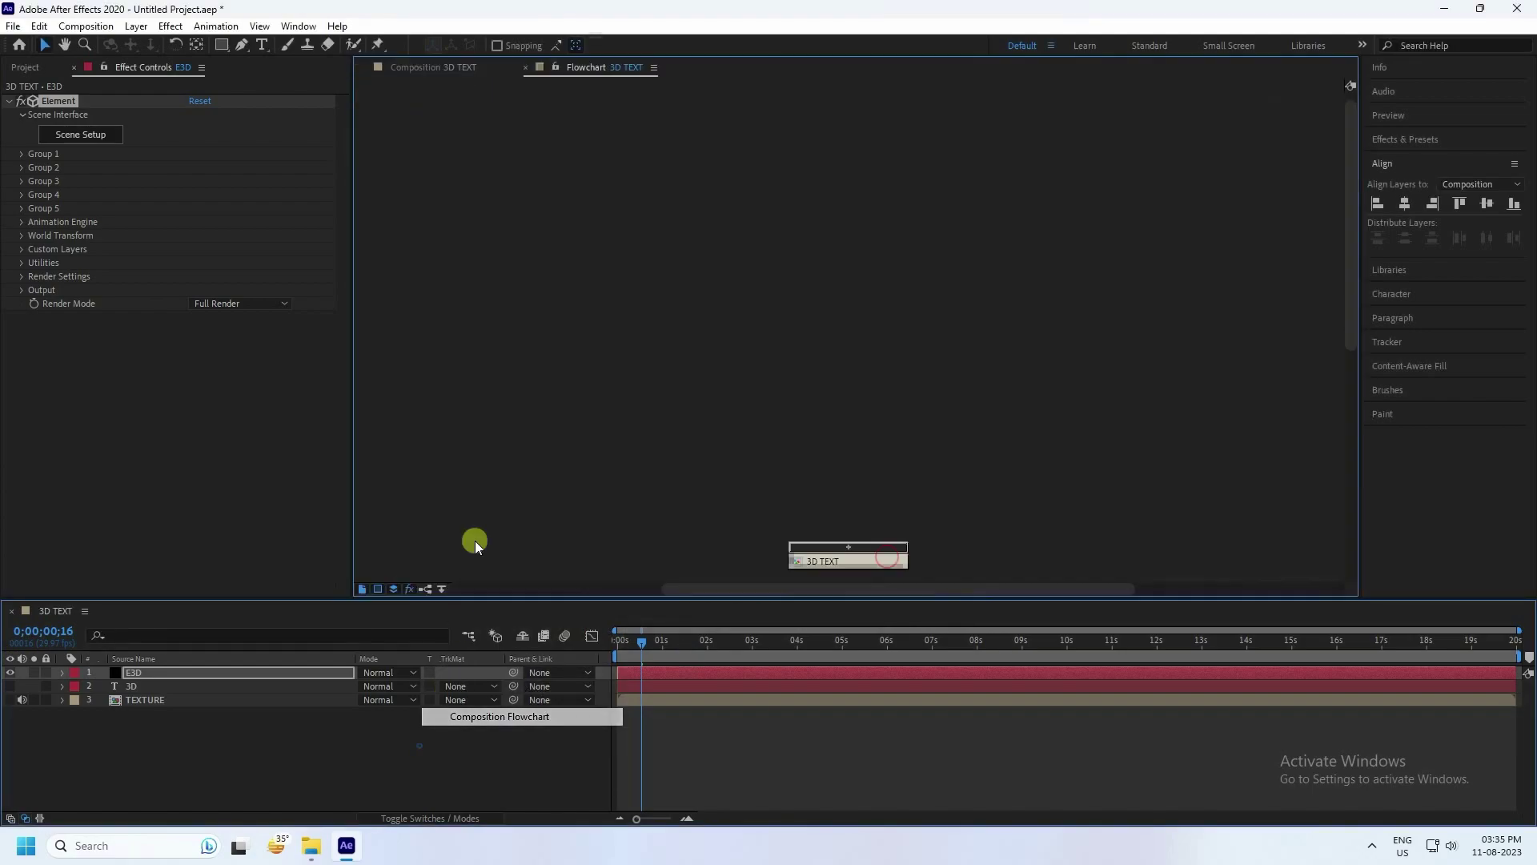
pyautogui.click(525, 67)
# Add a new camera layer, Camera 1, to the composition
pyautogui.rightClick(425, 715)
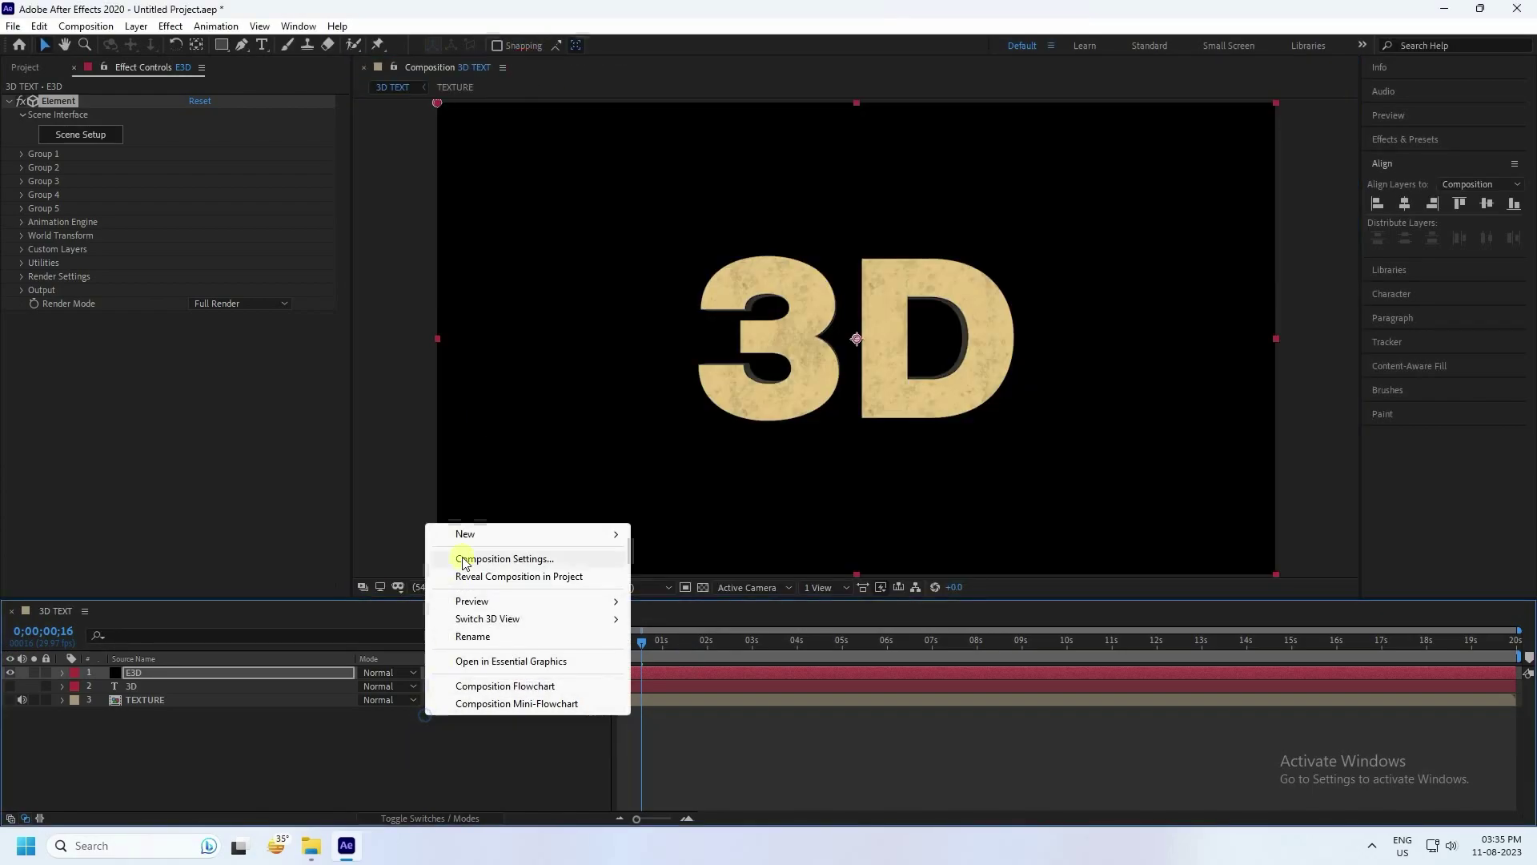
pyautogui.moveTo(632, 537)
pyautogui.click(676, 611)
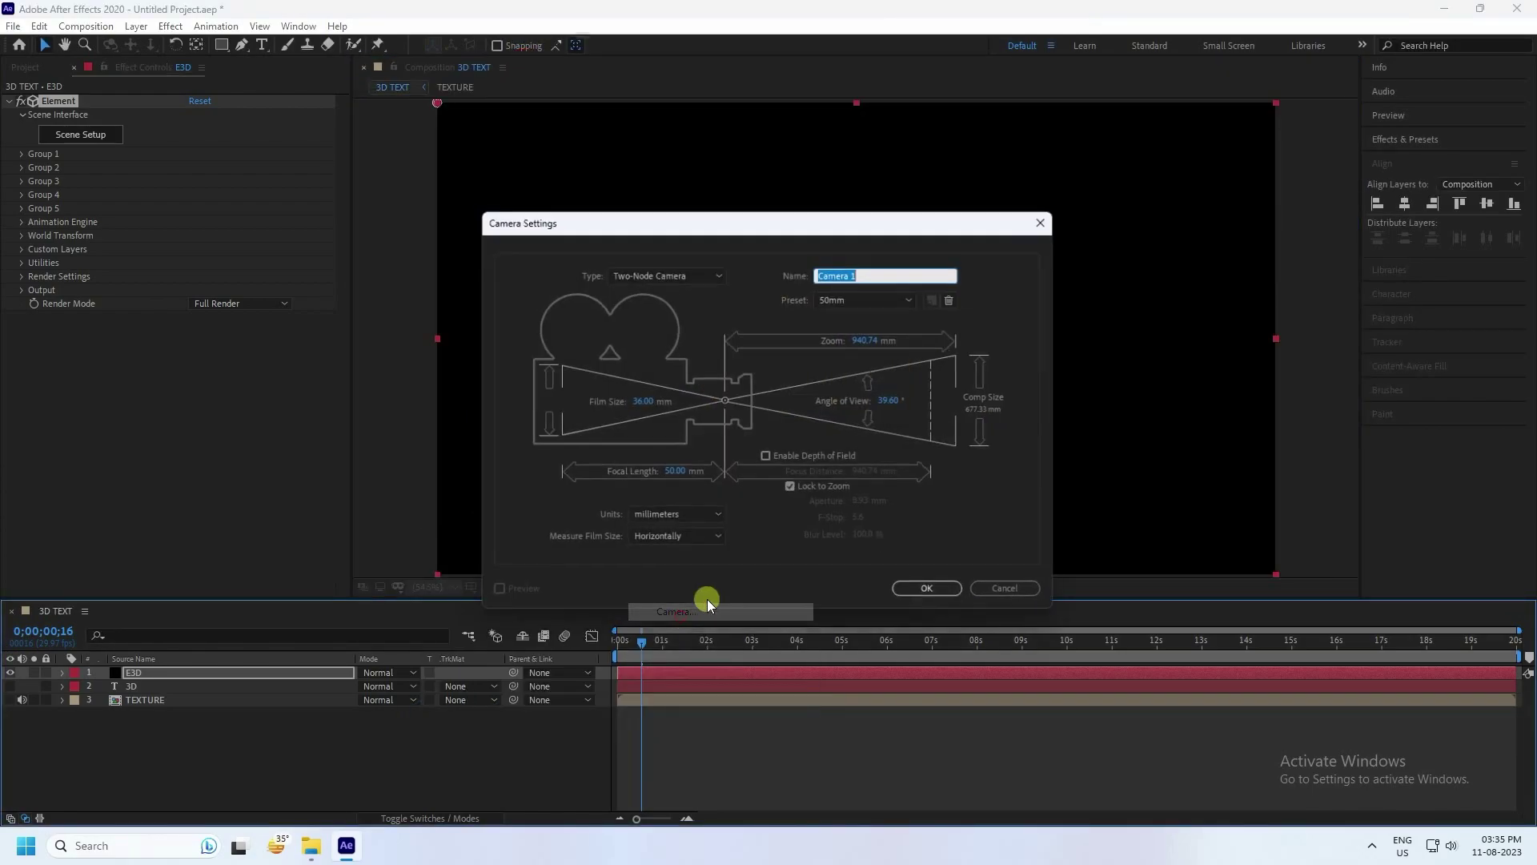
pyautogui.click(903, 596)
# Dolly the camera closer and orbit it to view the 3D text at an angle
pyautogui.press('c')
pyautogui.press('c')
pyautogui.press('c')
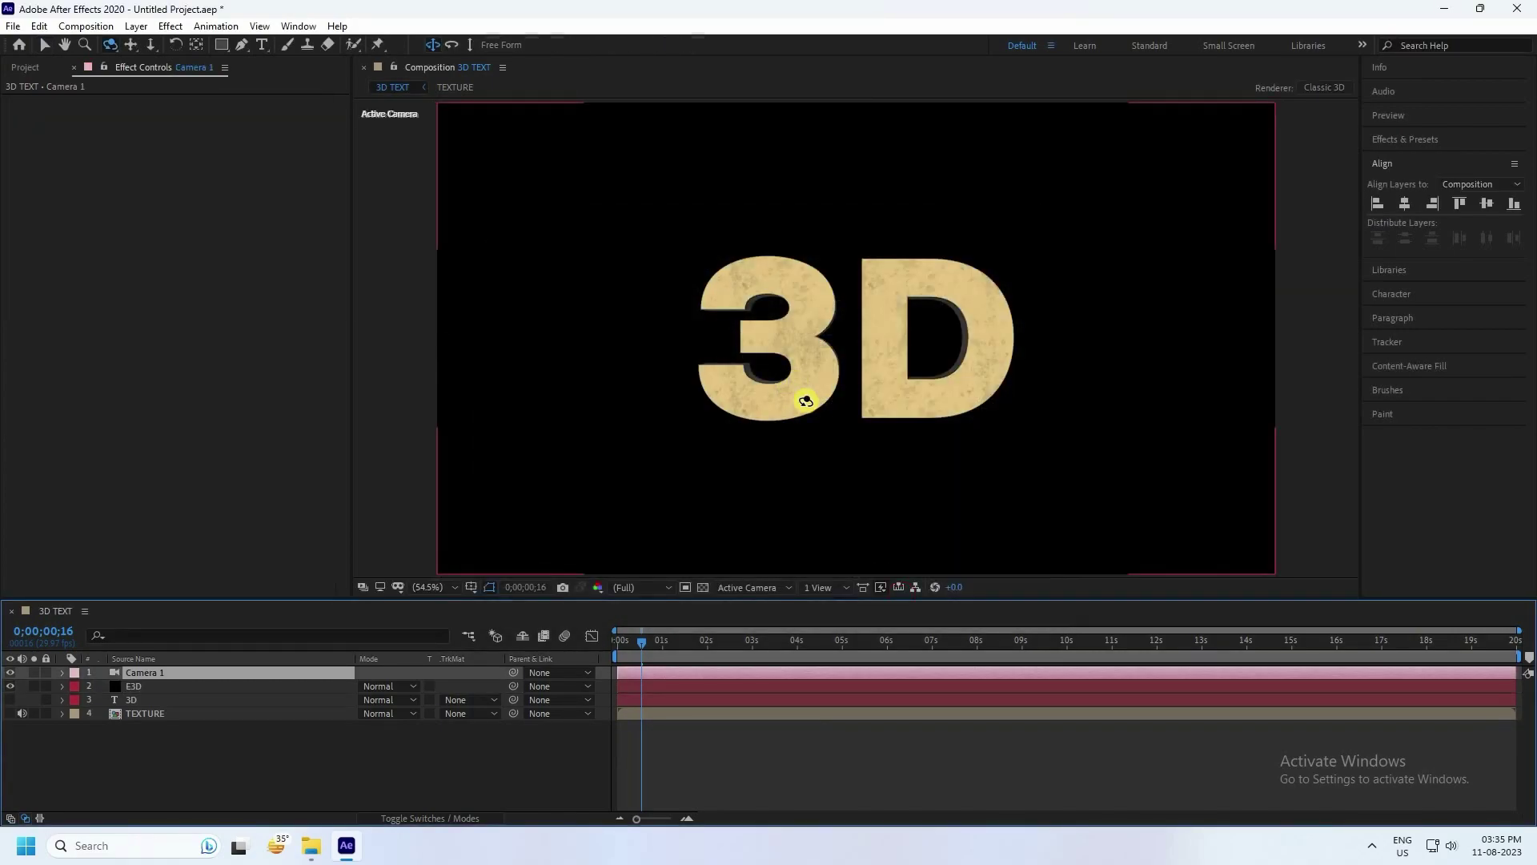
pyautogui.moveTo(860, 424); pyautogui.dragTo(930, 196)
pyautogui.press('c')
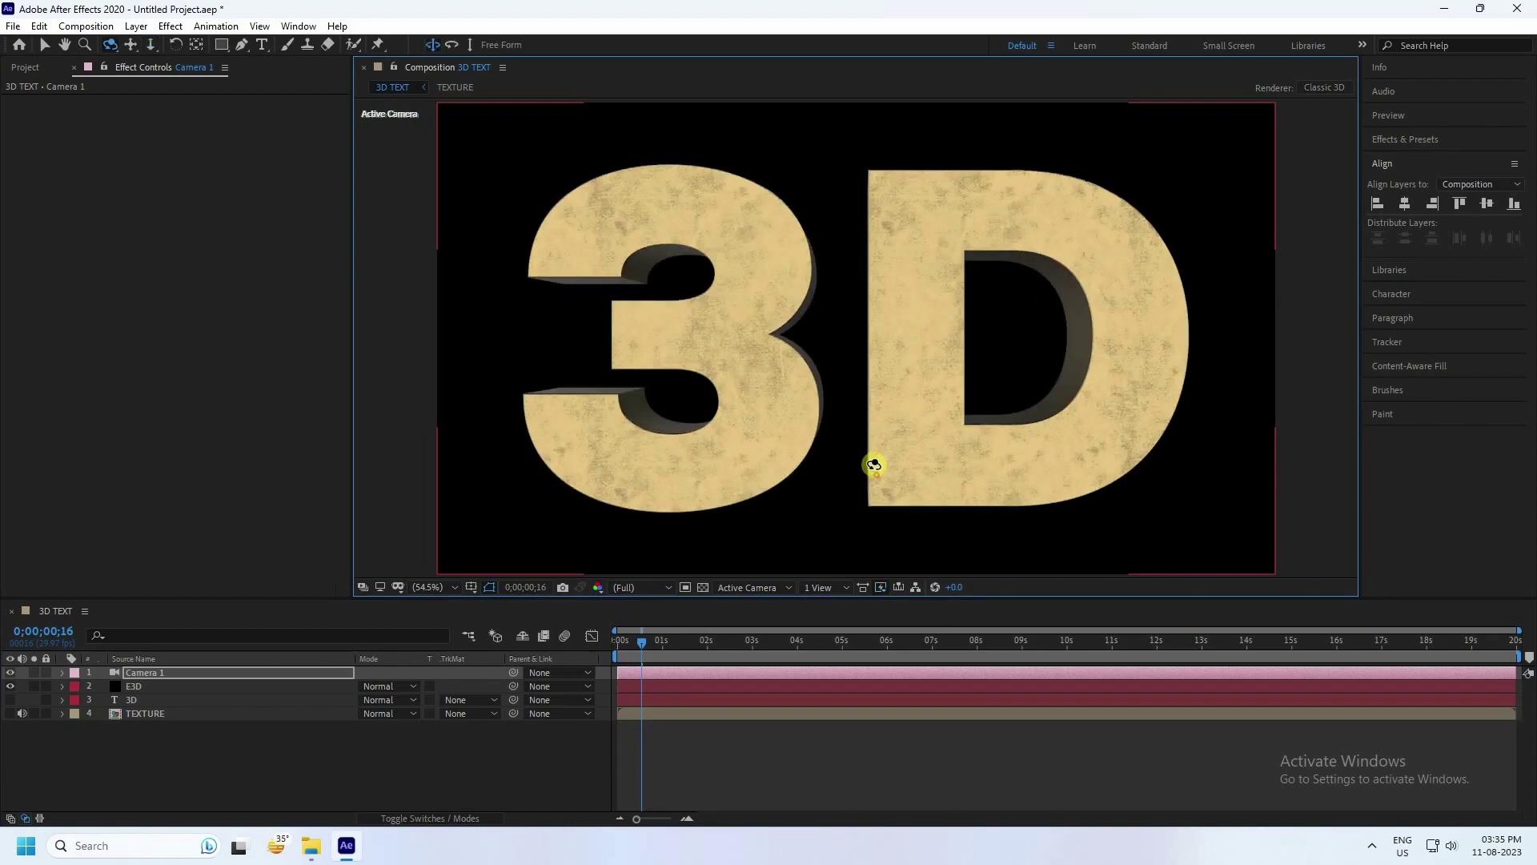
pyautogui.moveTo(871, 460); pyautogui.dragTo(868, 369)
pyautogui.press('c')
pyautogui.press('c')
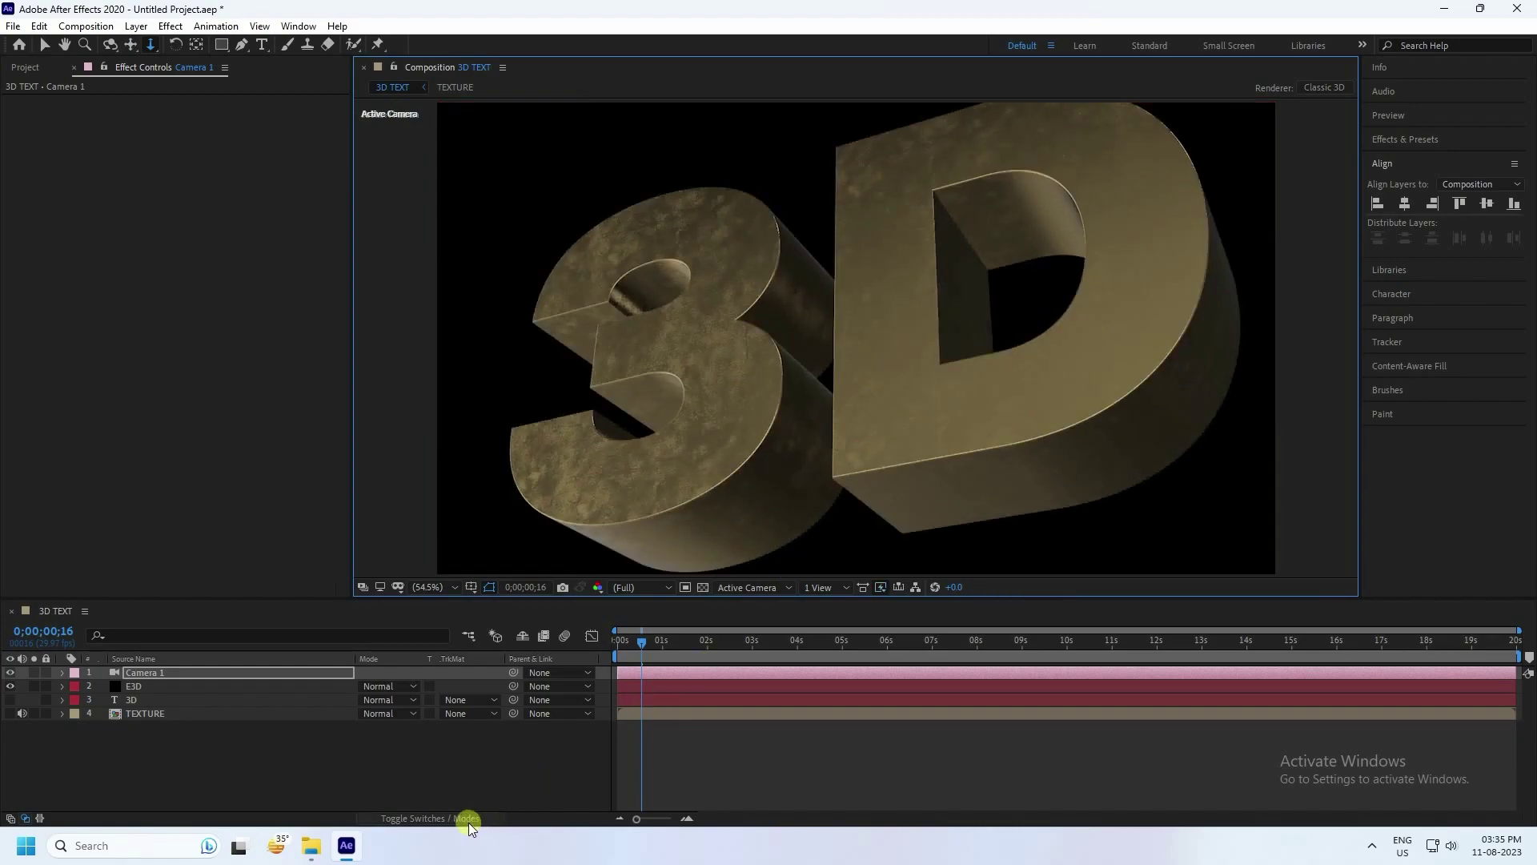
pyautogui.click(468, 767)
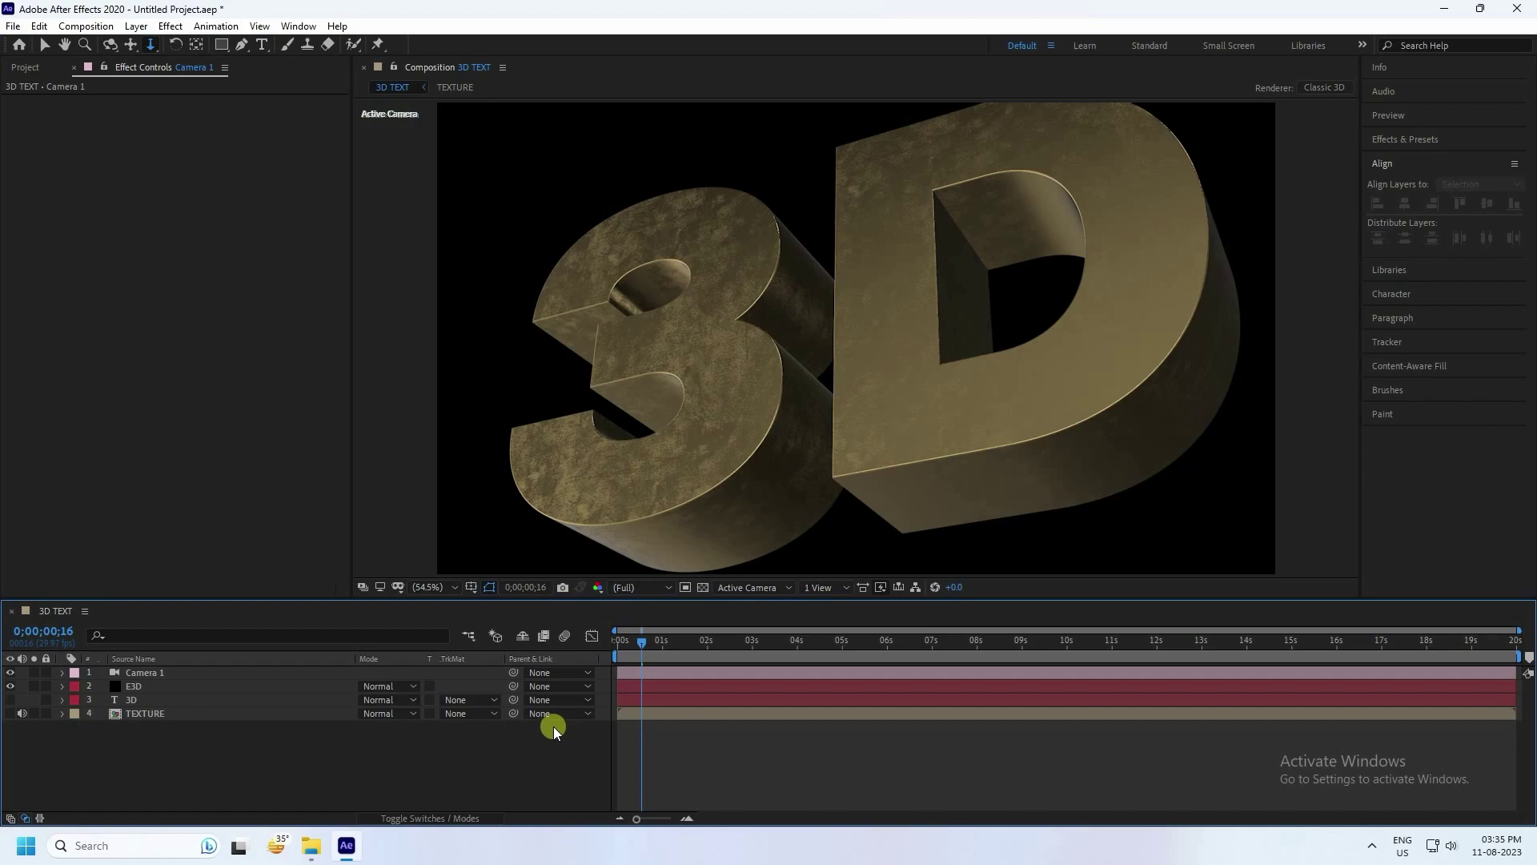
# Set the E3D Physical Environment override layer to 4. TEXTURE with Exposure 1.25
pyautogui.click(132, 686)
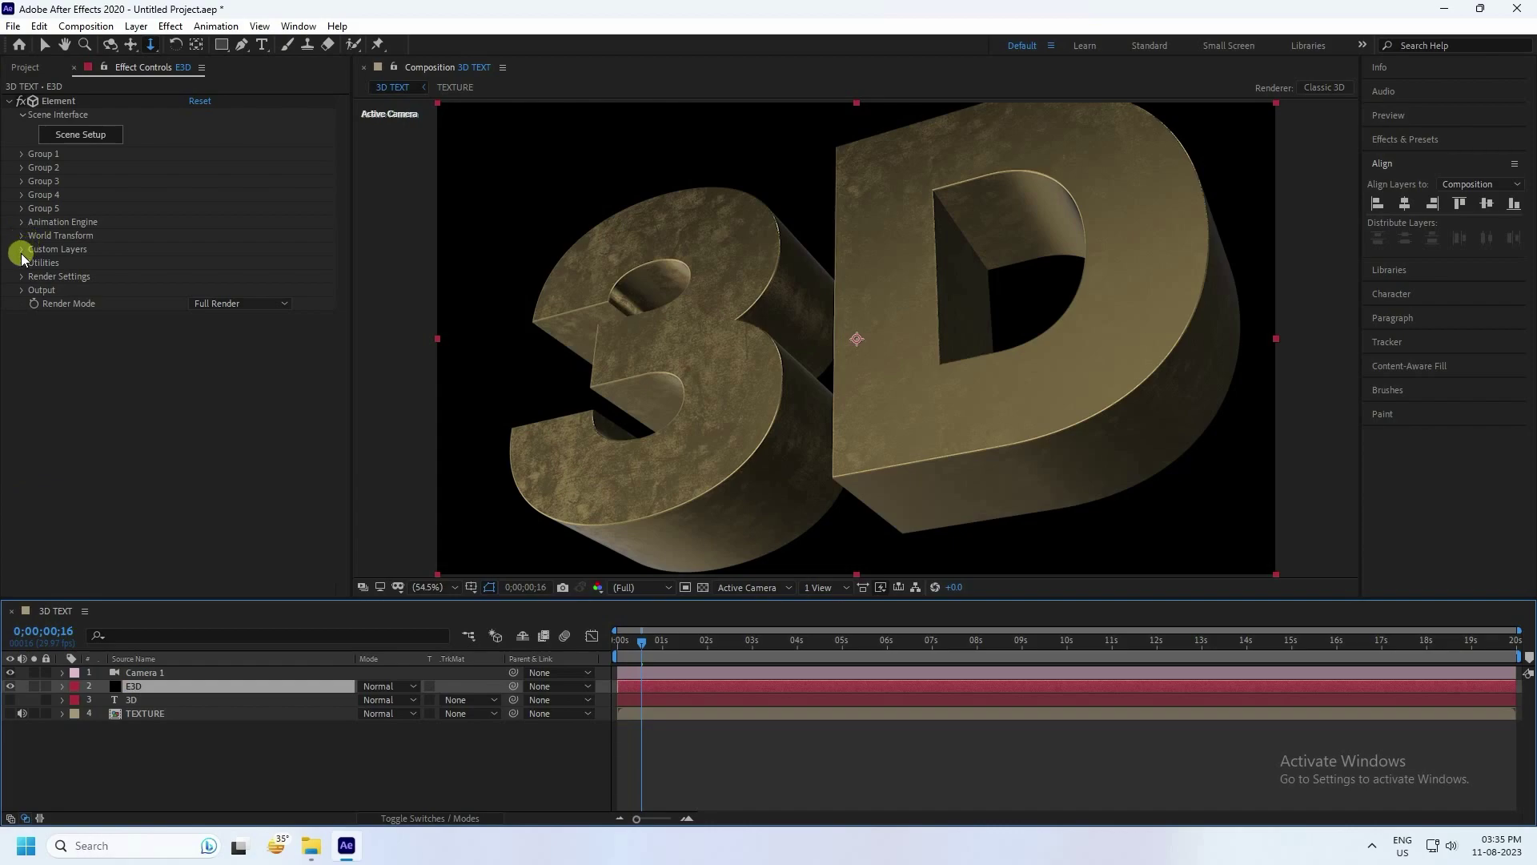
pyautogui.click(22, 277)
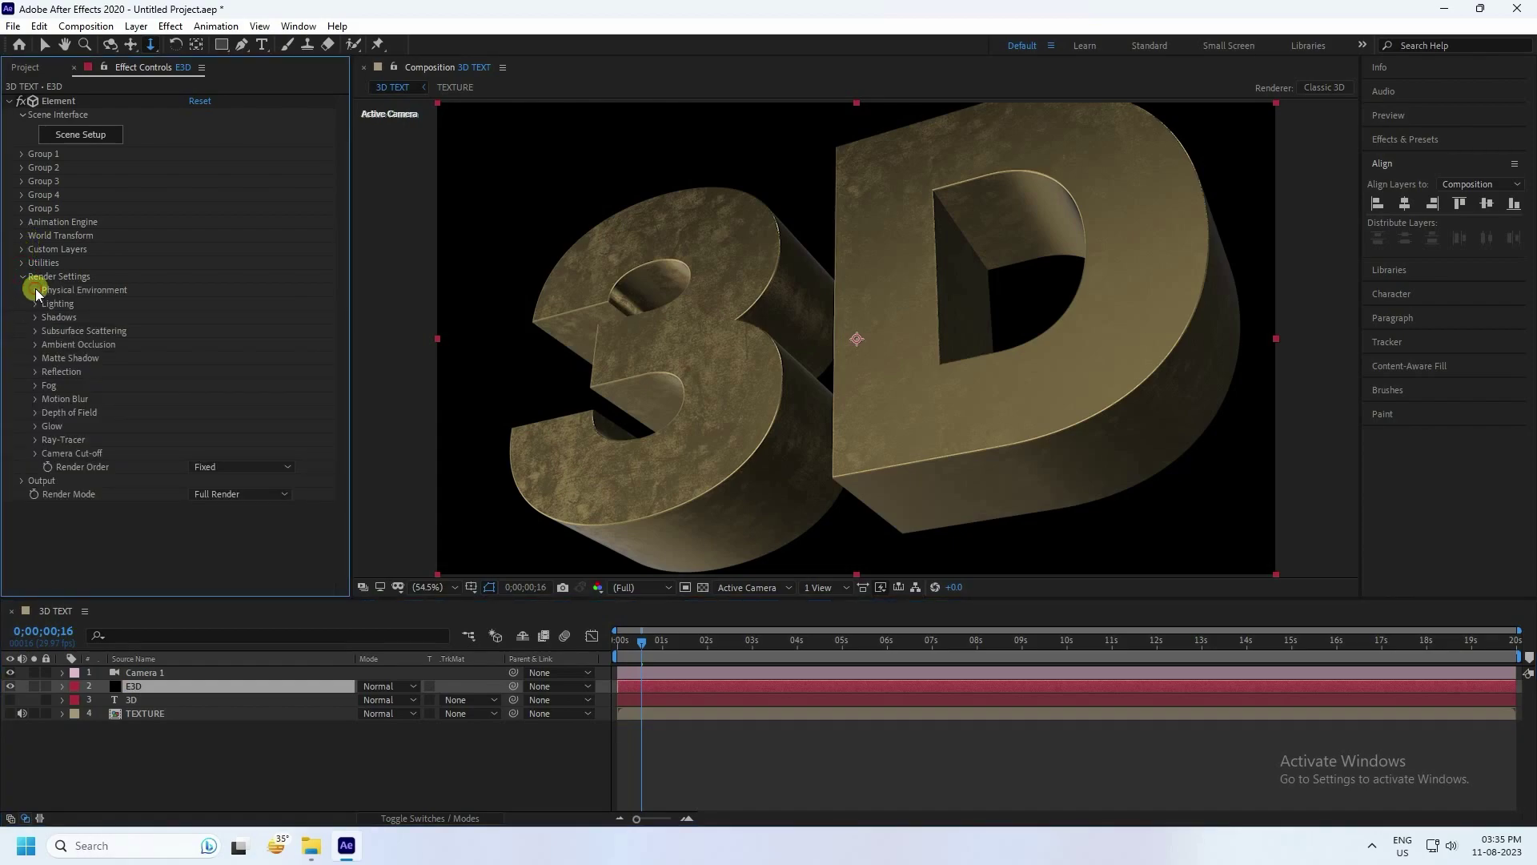
pyautogui.click(36, 290)
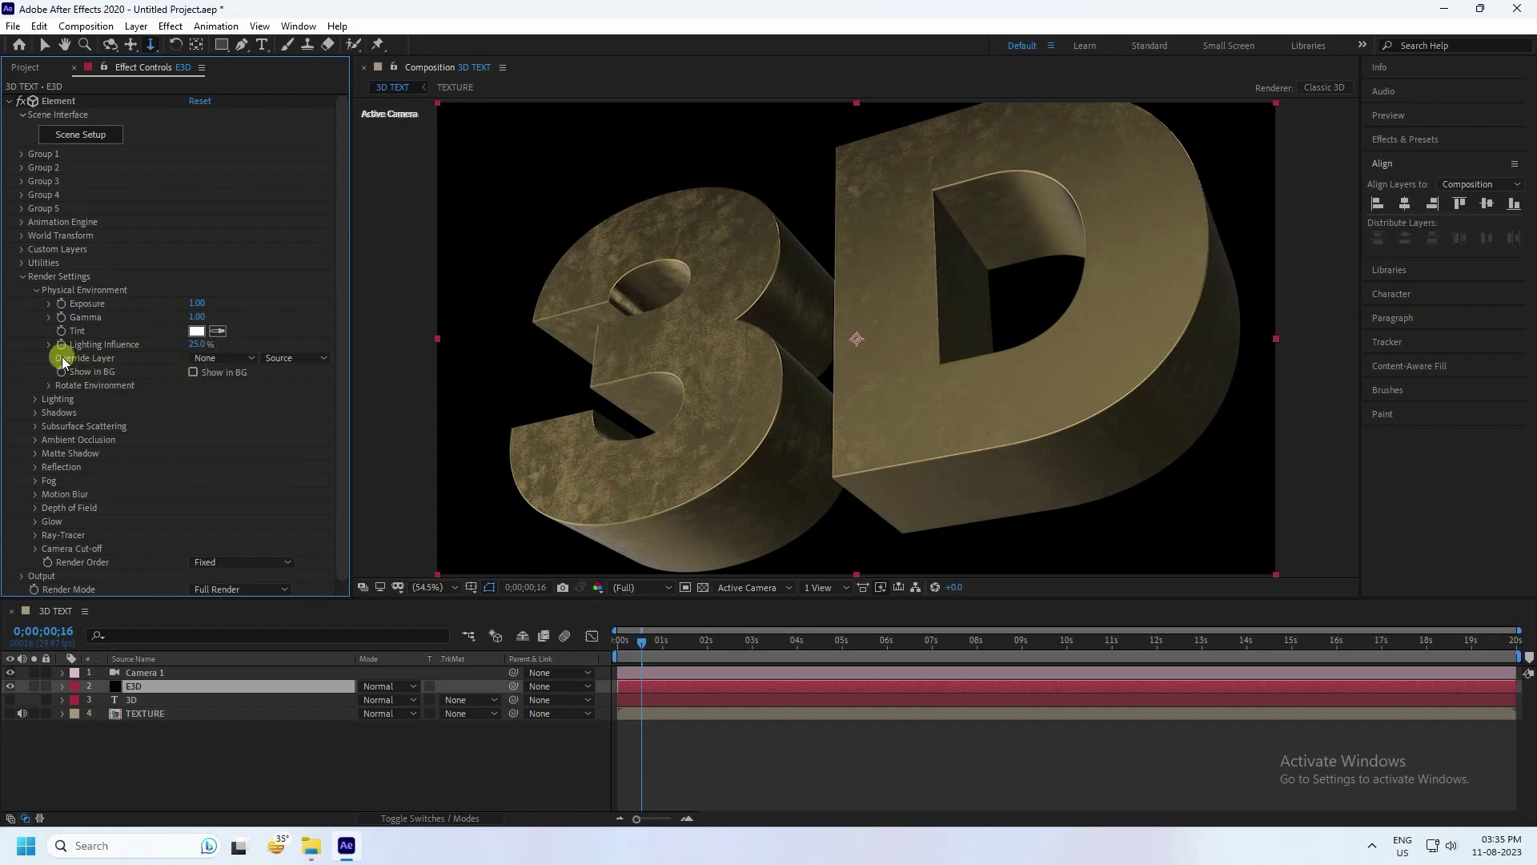
pyautogui.click(204, 358)
pyautogui.click(240, 435)
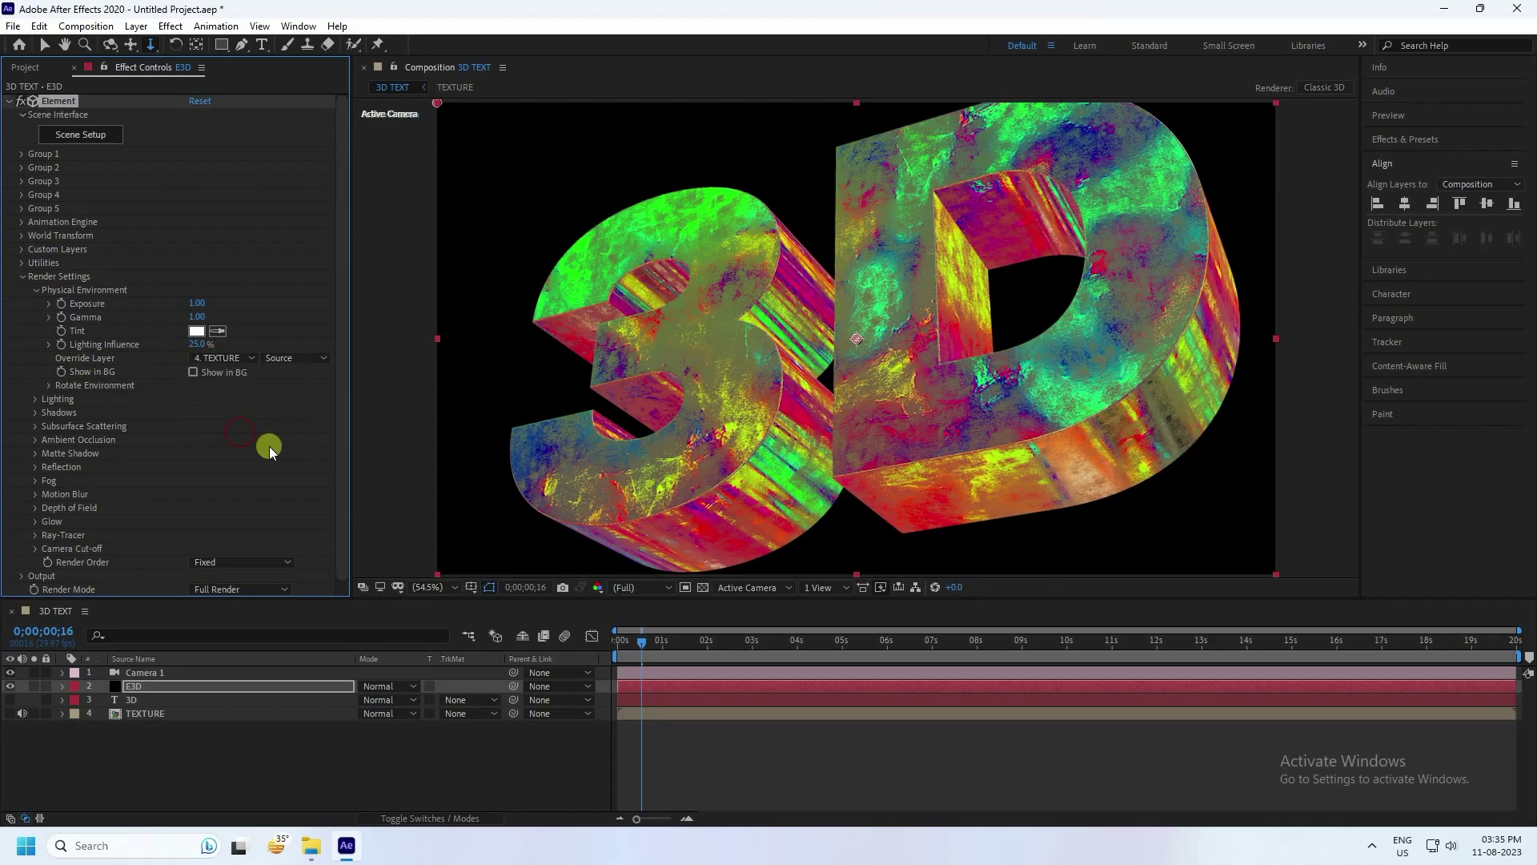
pyautogui.moveTo(885, 475); pyautogui.dragTo(844, 478)
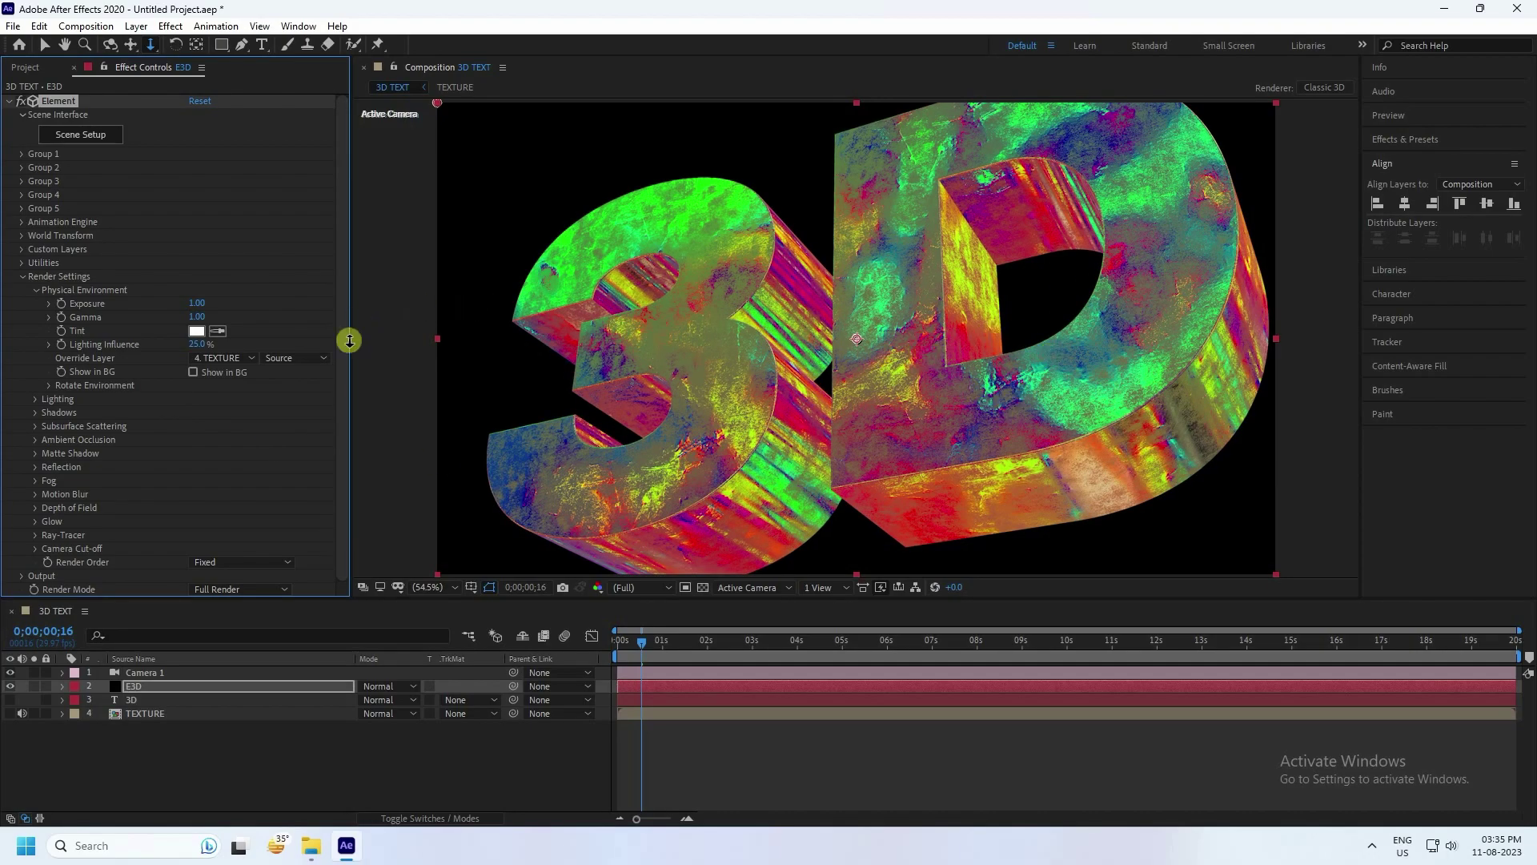
pyautogui.click(45, 45)
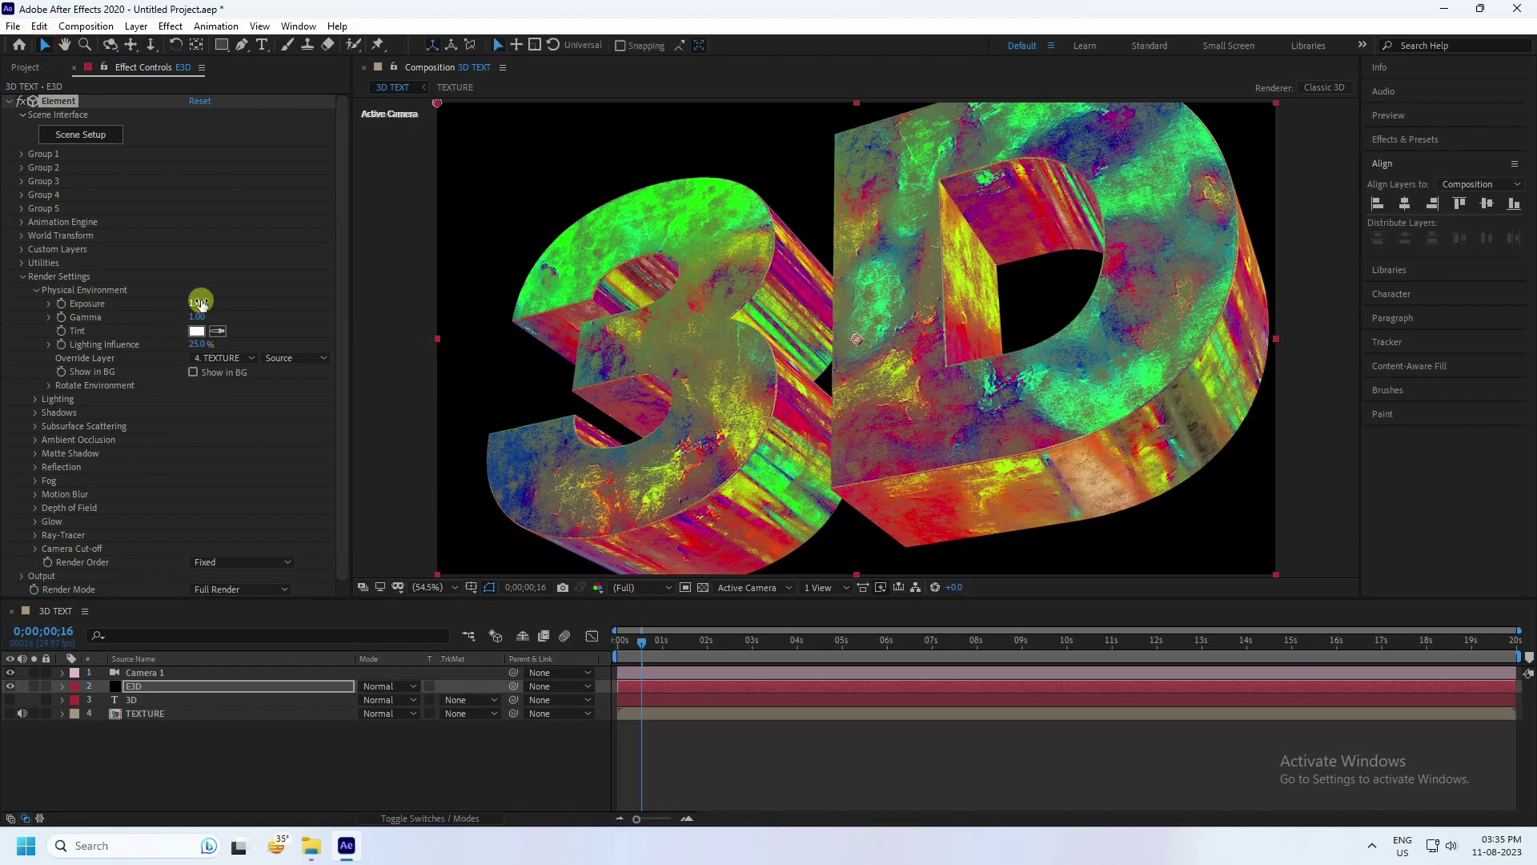
pyautogui.click(200, 302)
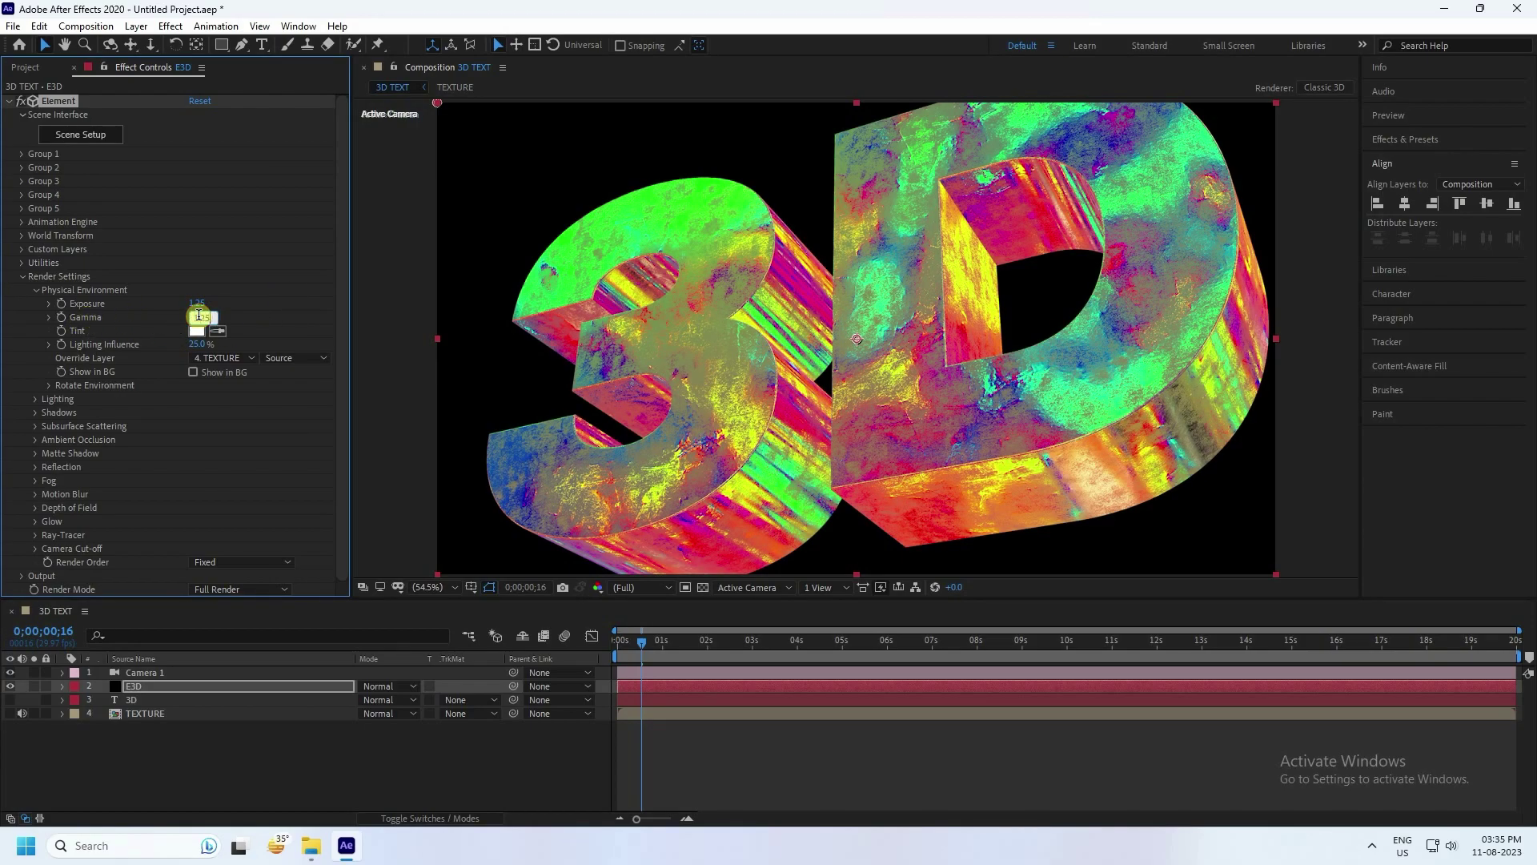
# Add the Aqua lighting preset to the Element text
pyautogui.click(36, 290)
pyautogui.click(36, 317)
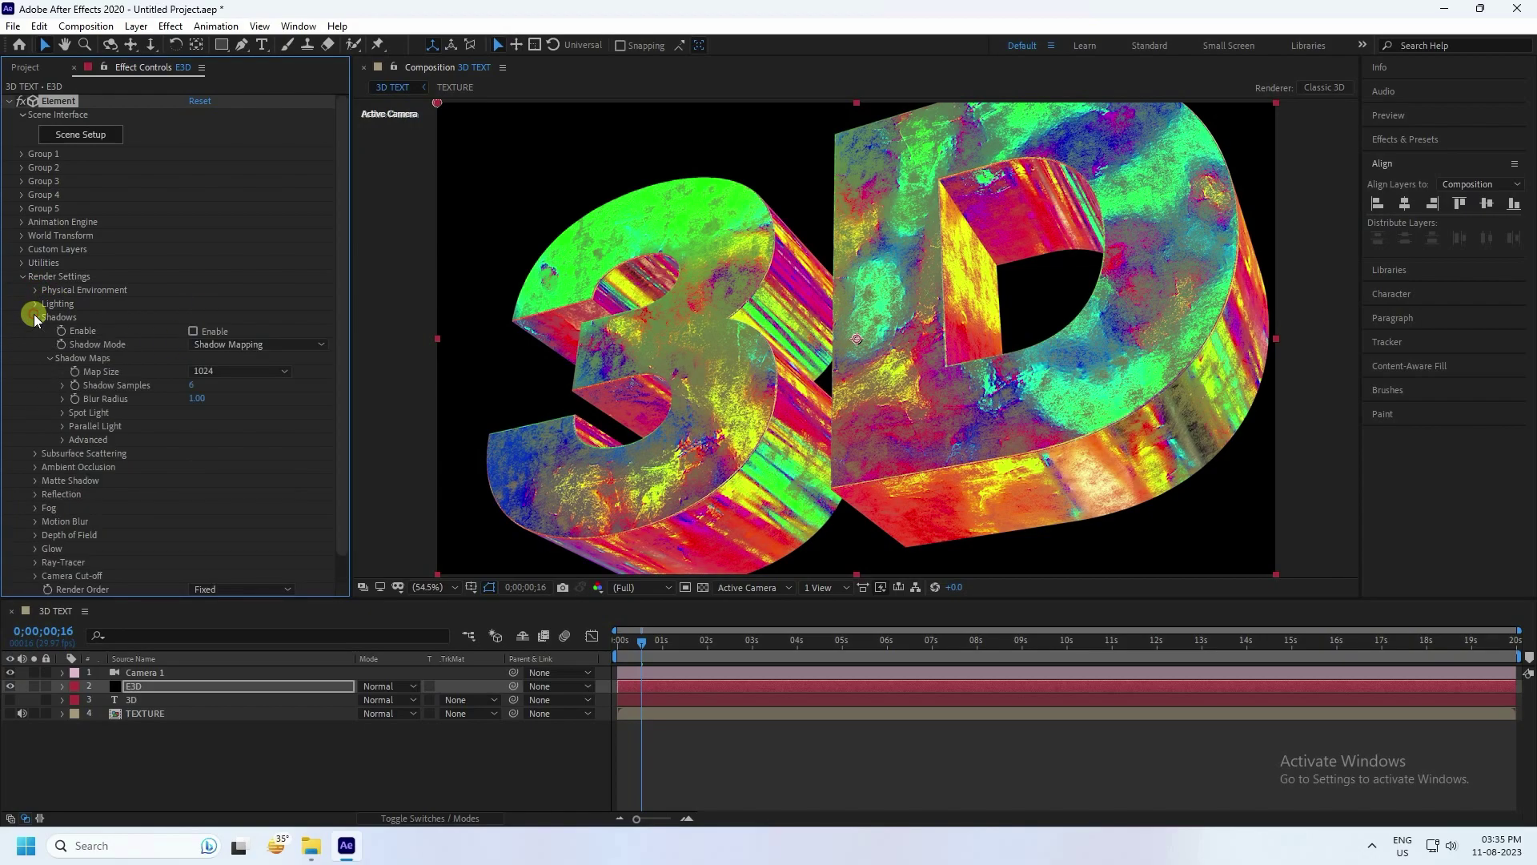
pyautogui.click(35, 318)
pyautogui.click(35, 303)
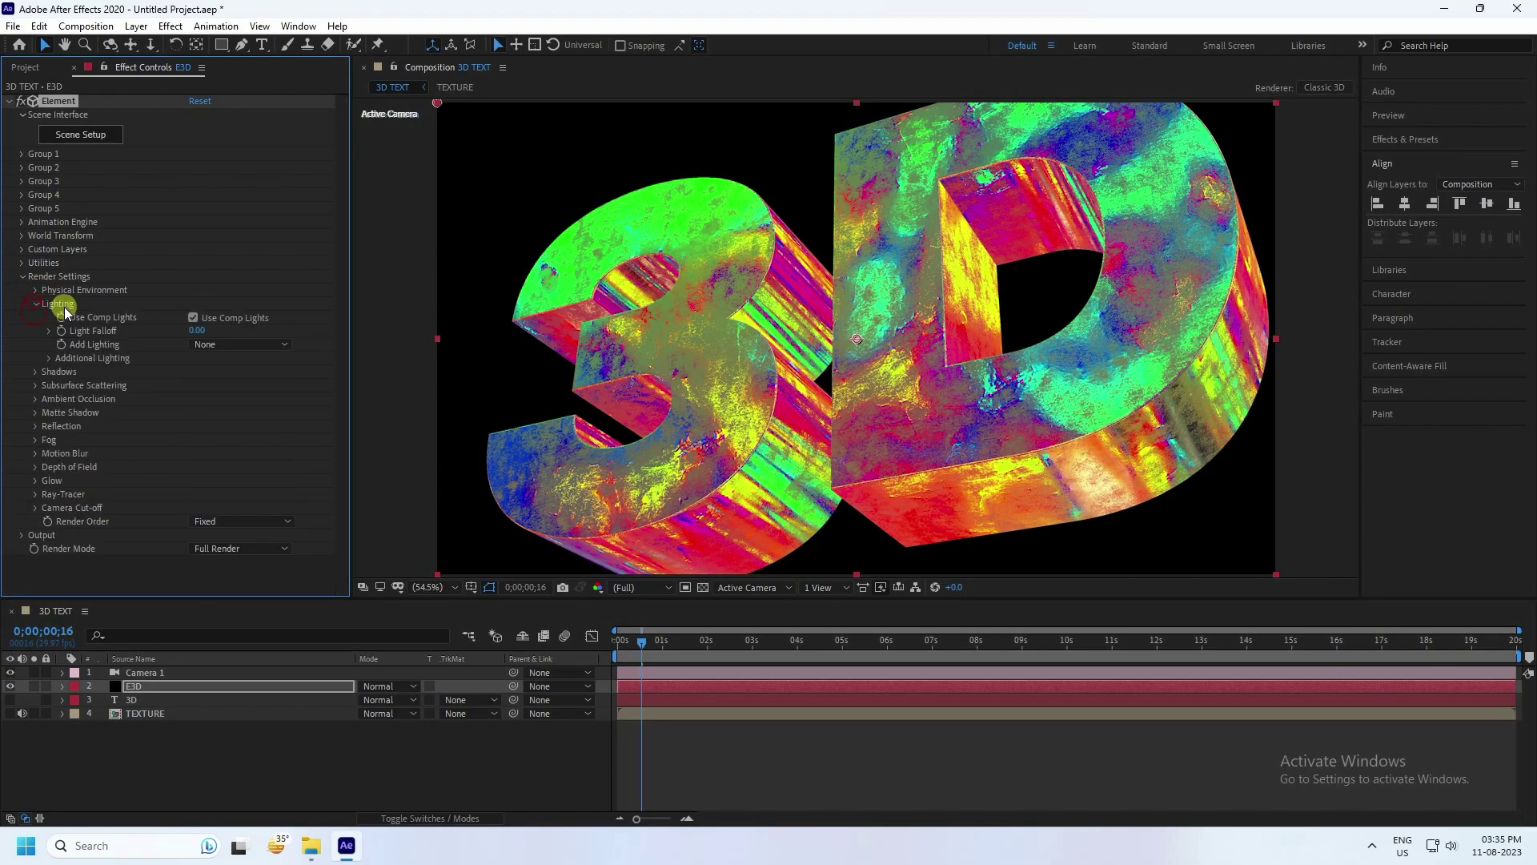
pyautogui.click(250, 344)
pyautogui.click(231, 608)
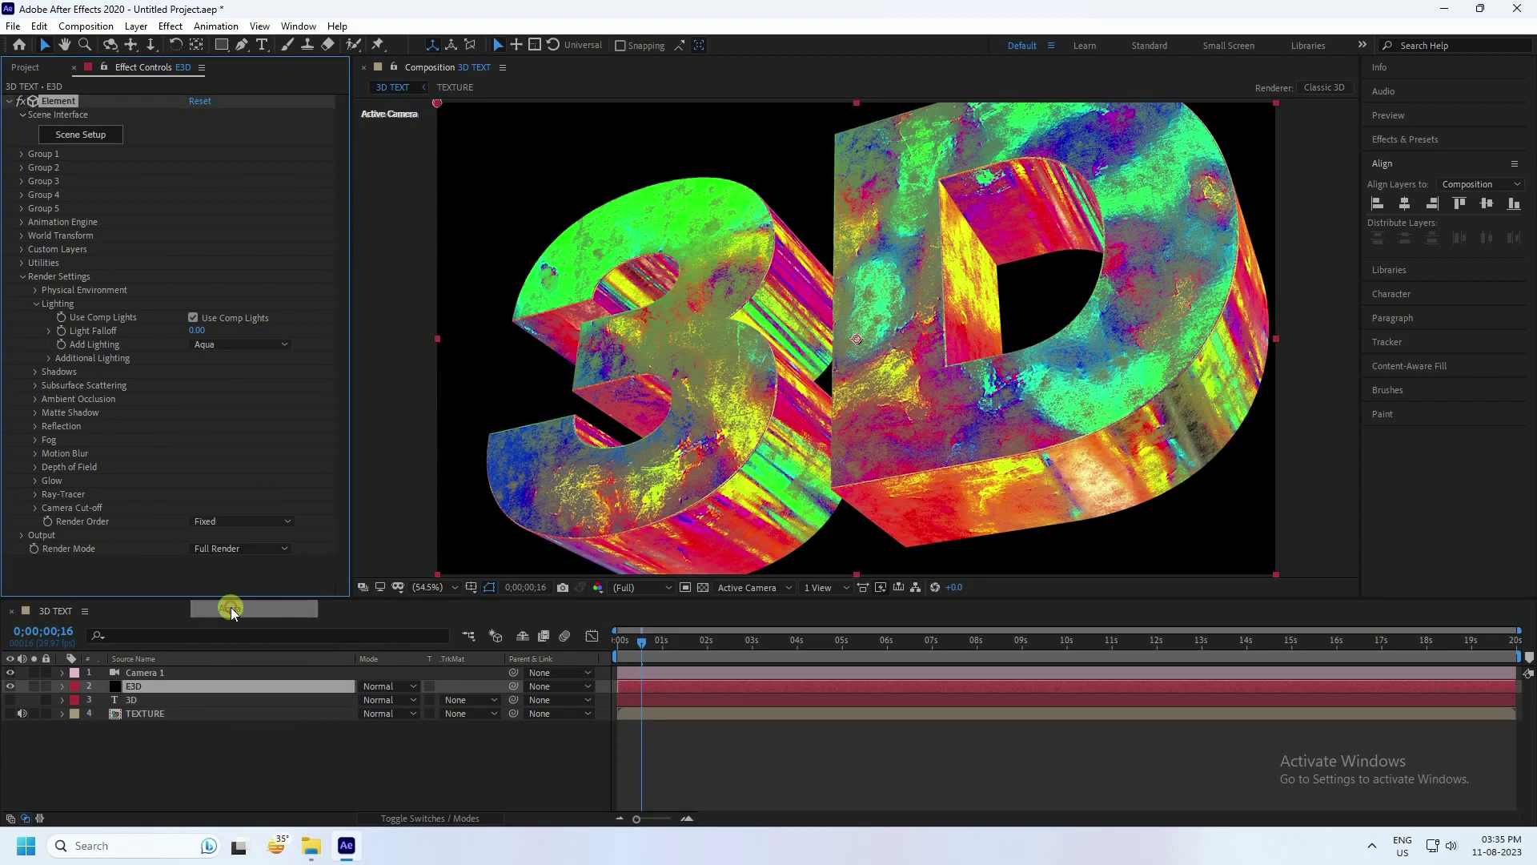
pyautogui.click(35, 304)
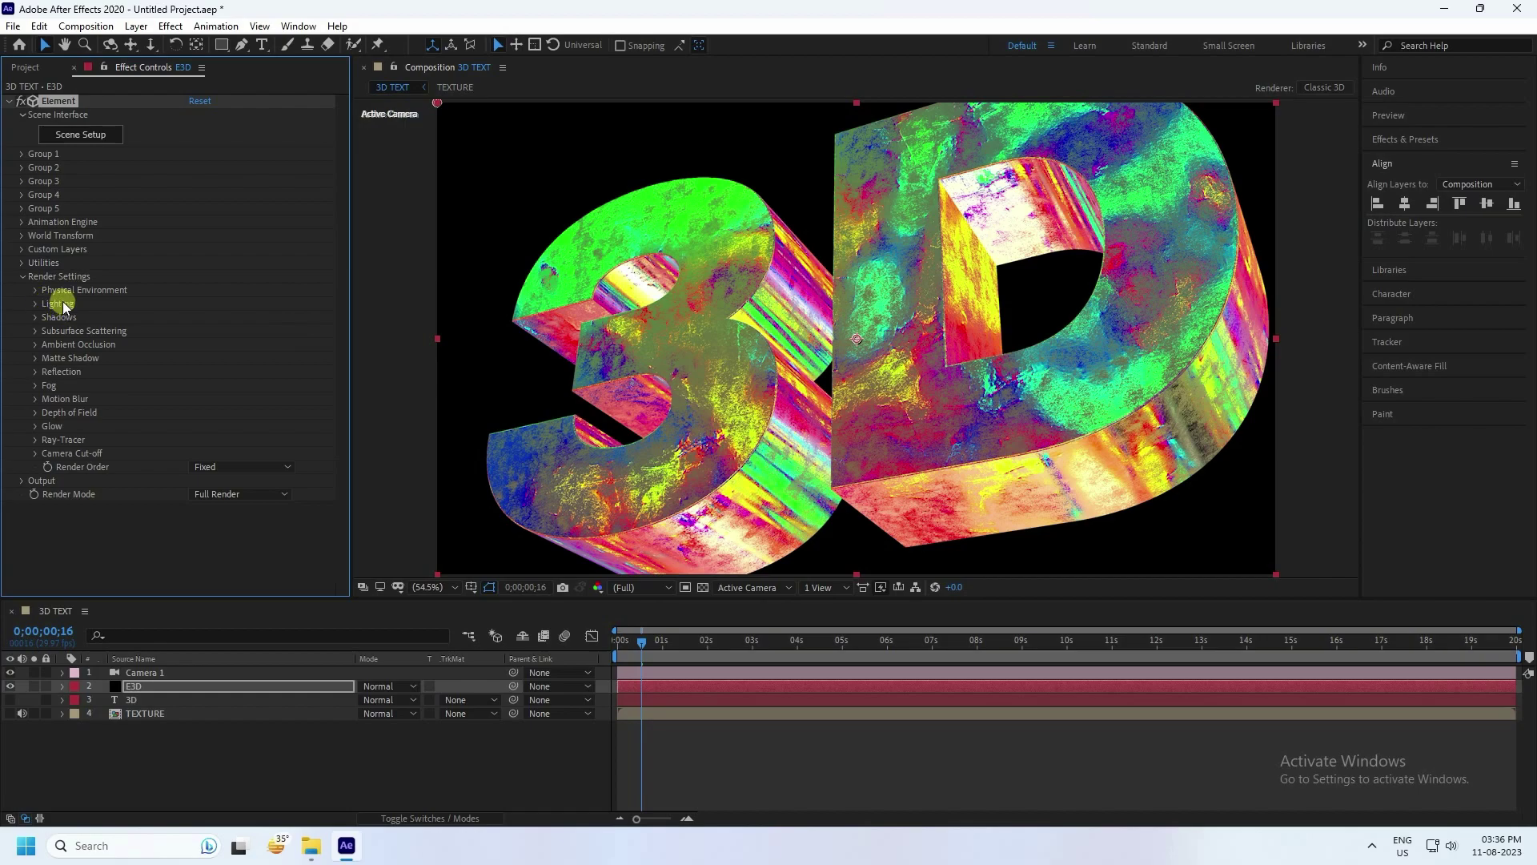
# Enable SSAO ambient occlusion at High quality with Intensity 30, then deselect E3D
pyautogui.click(36, 346)
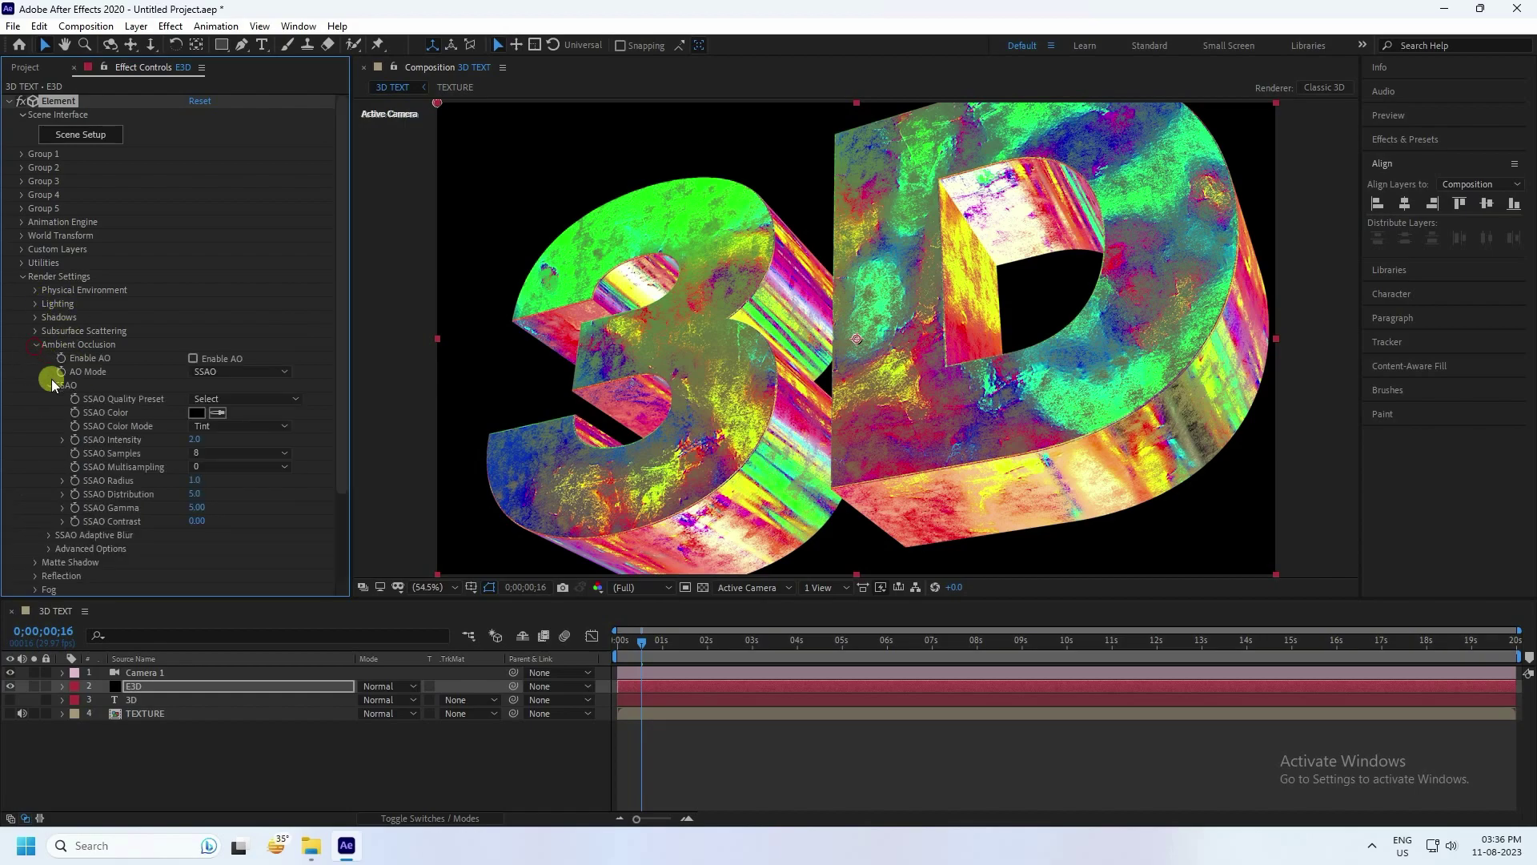
pyautogui.click(192, 359)
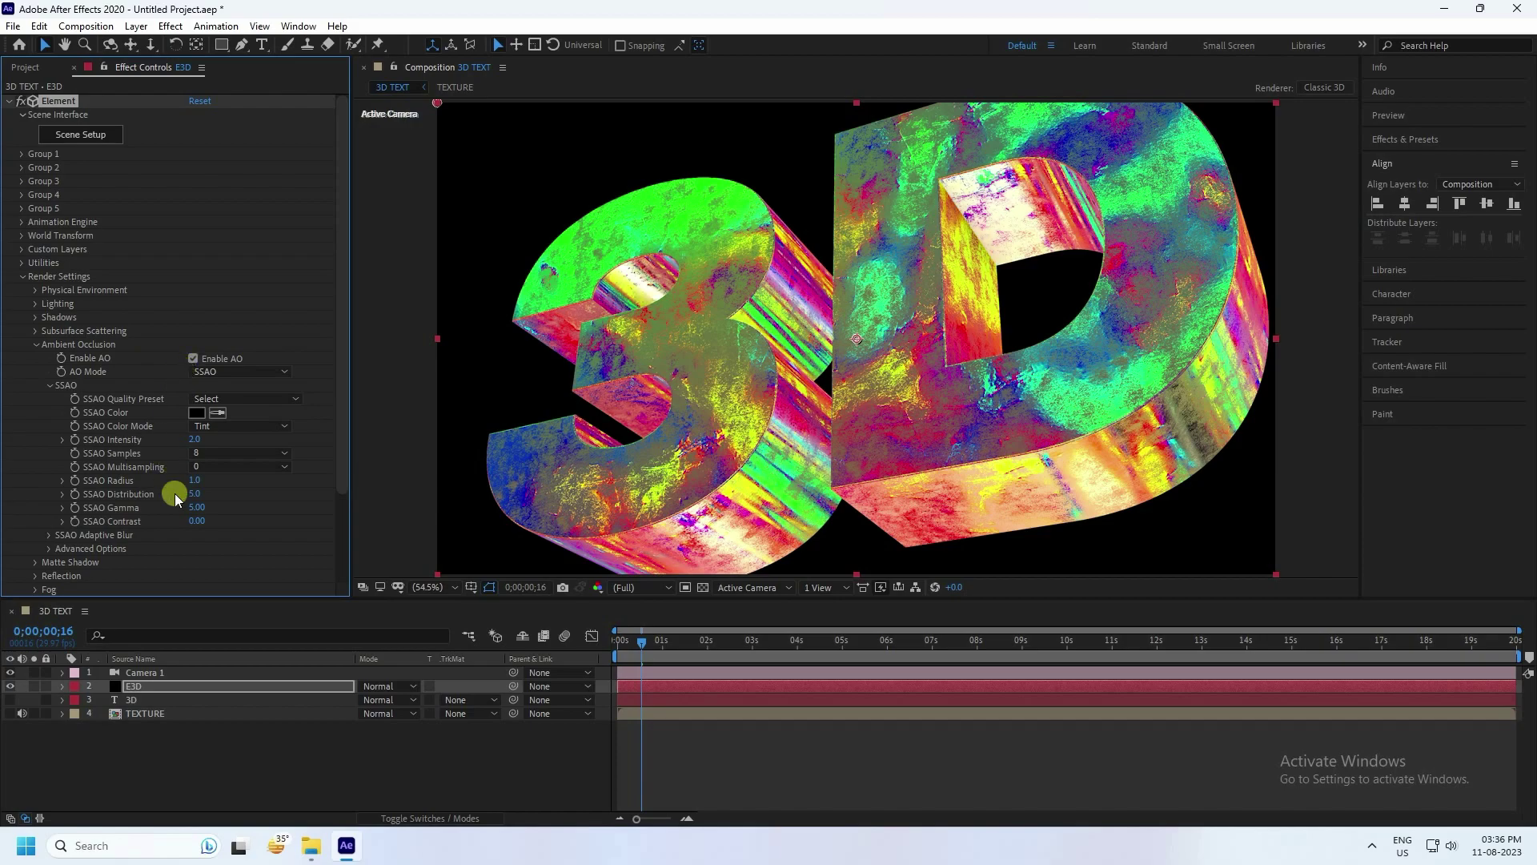
pyautogui.click(215, 399)
pyautogui.click(241, 466)
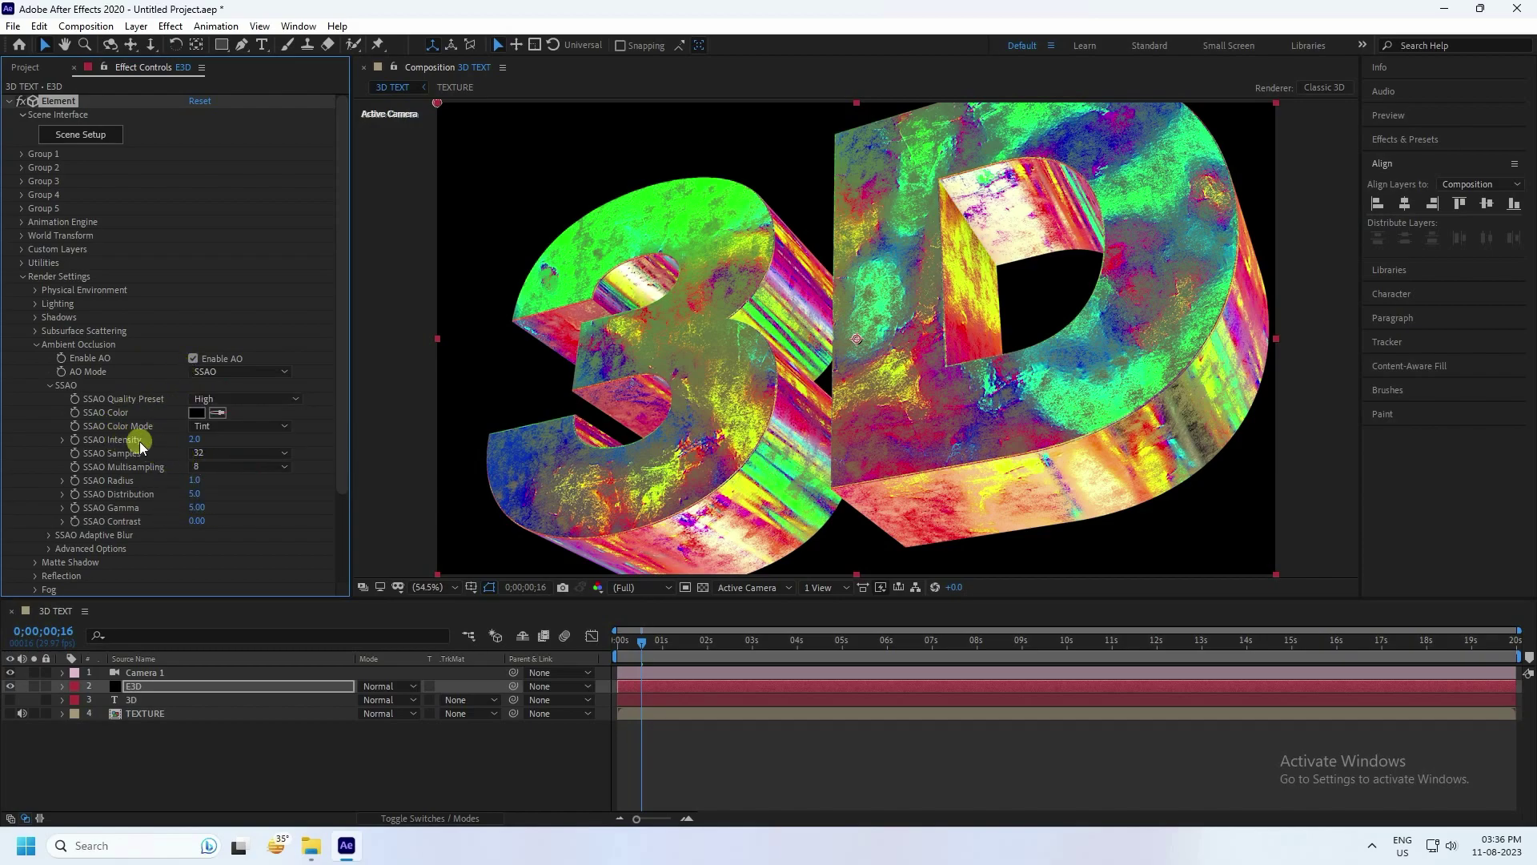
pyautogui.click(195, 439)
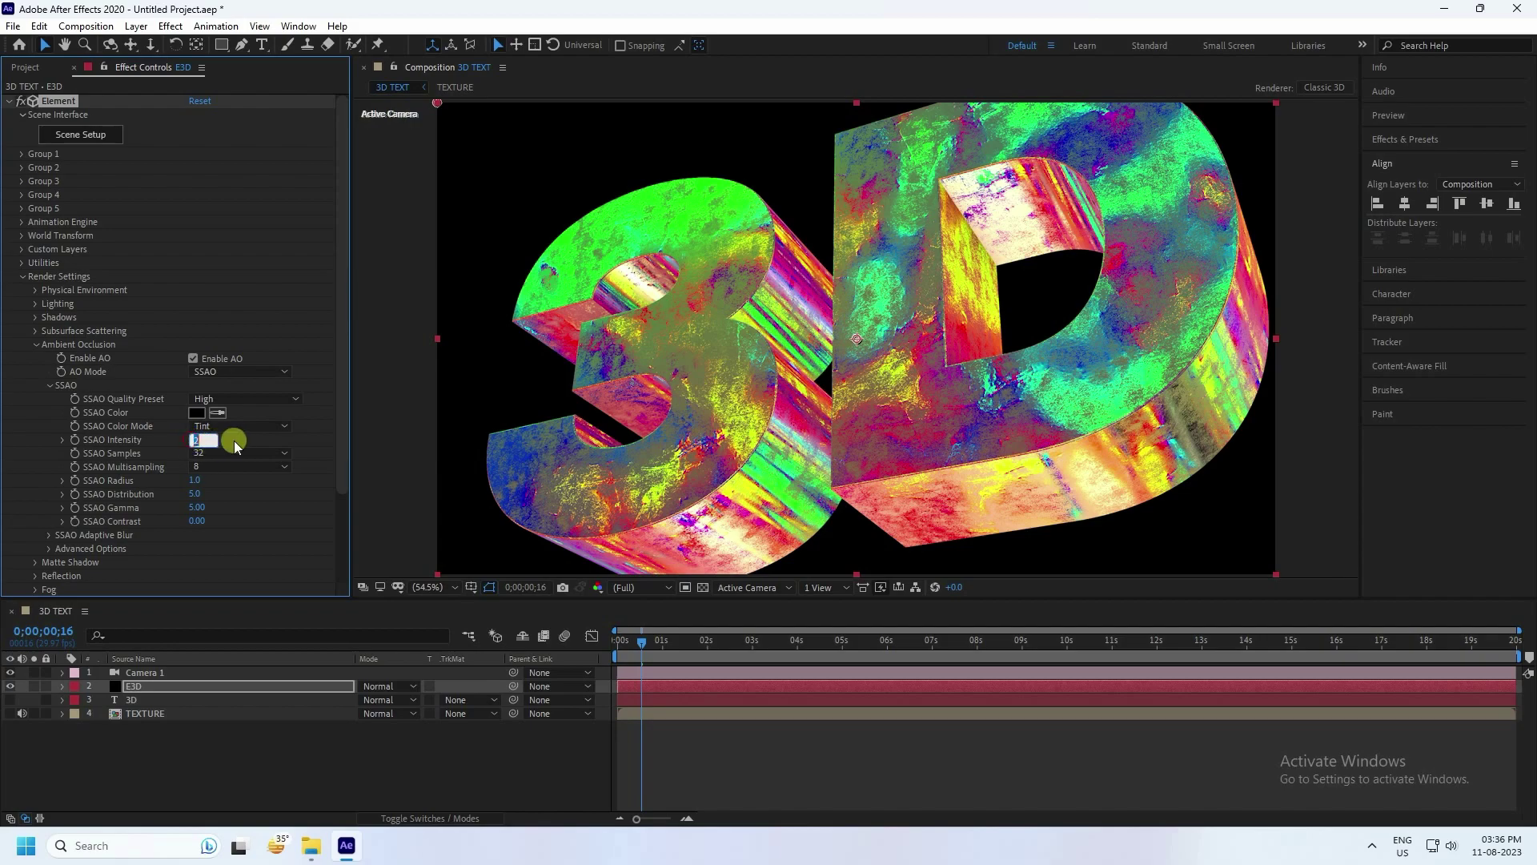
pyautogui.click(238, 494)
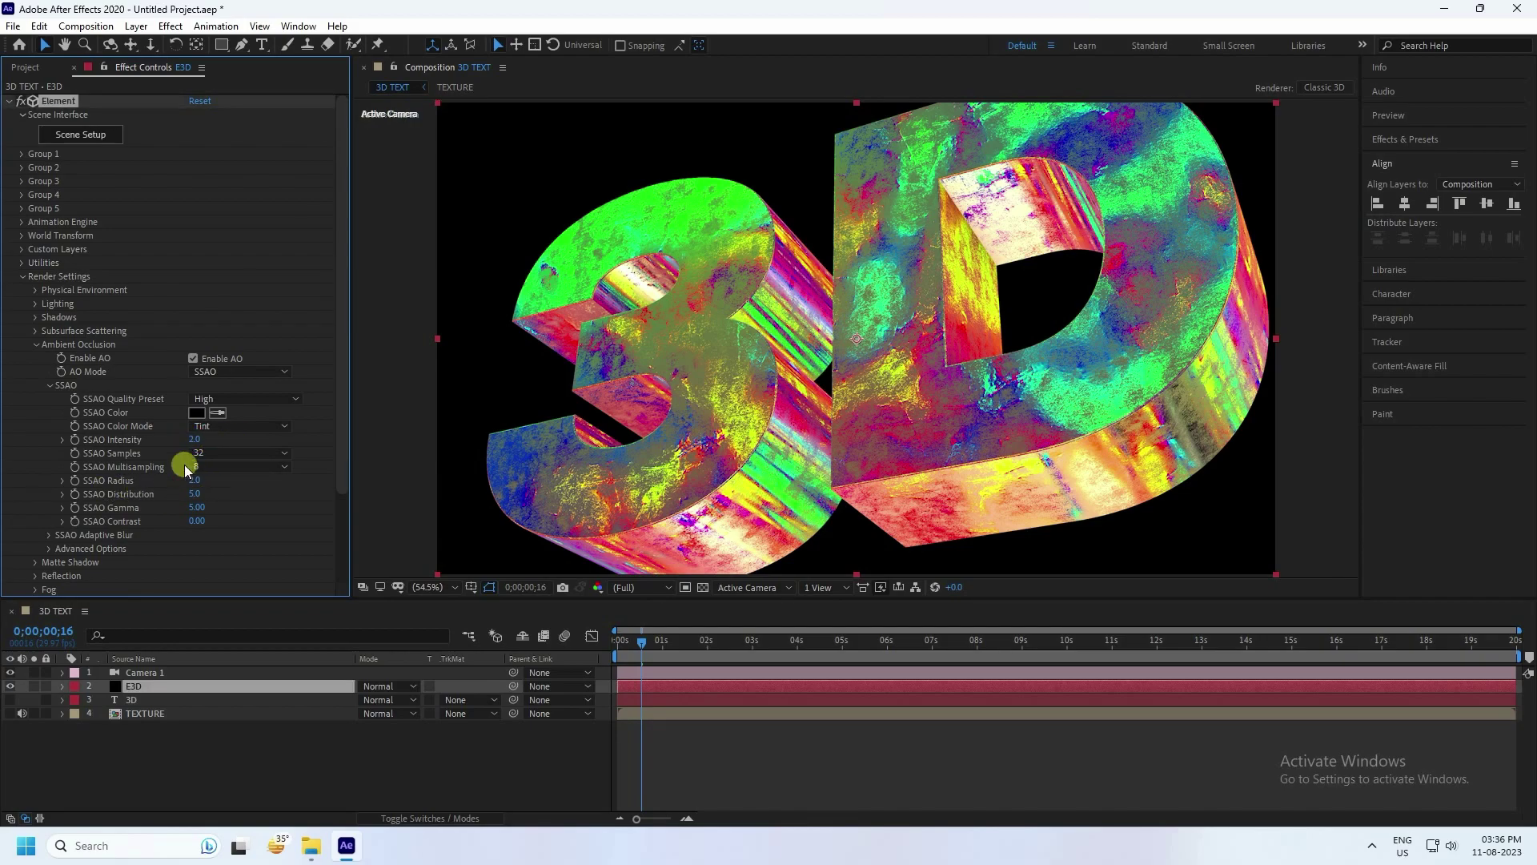
pyautogui.moveTo(193, 439); pyautogui.dragTo(391, 437)
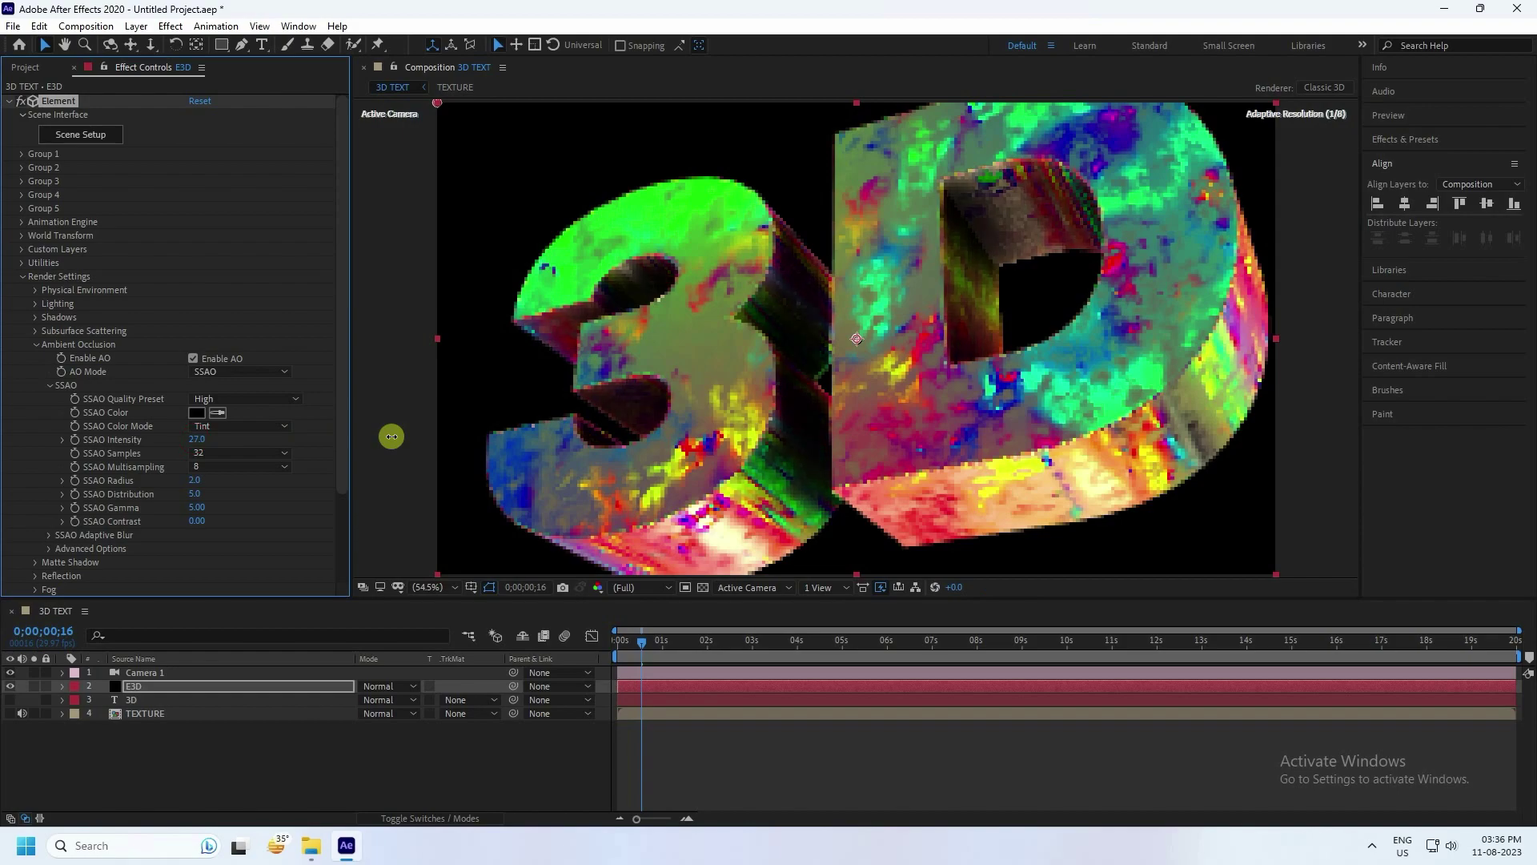
pyautogui.click(197, 439)
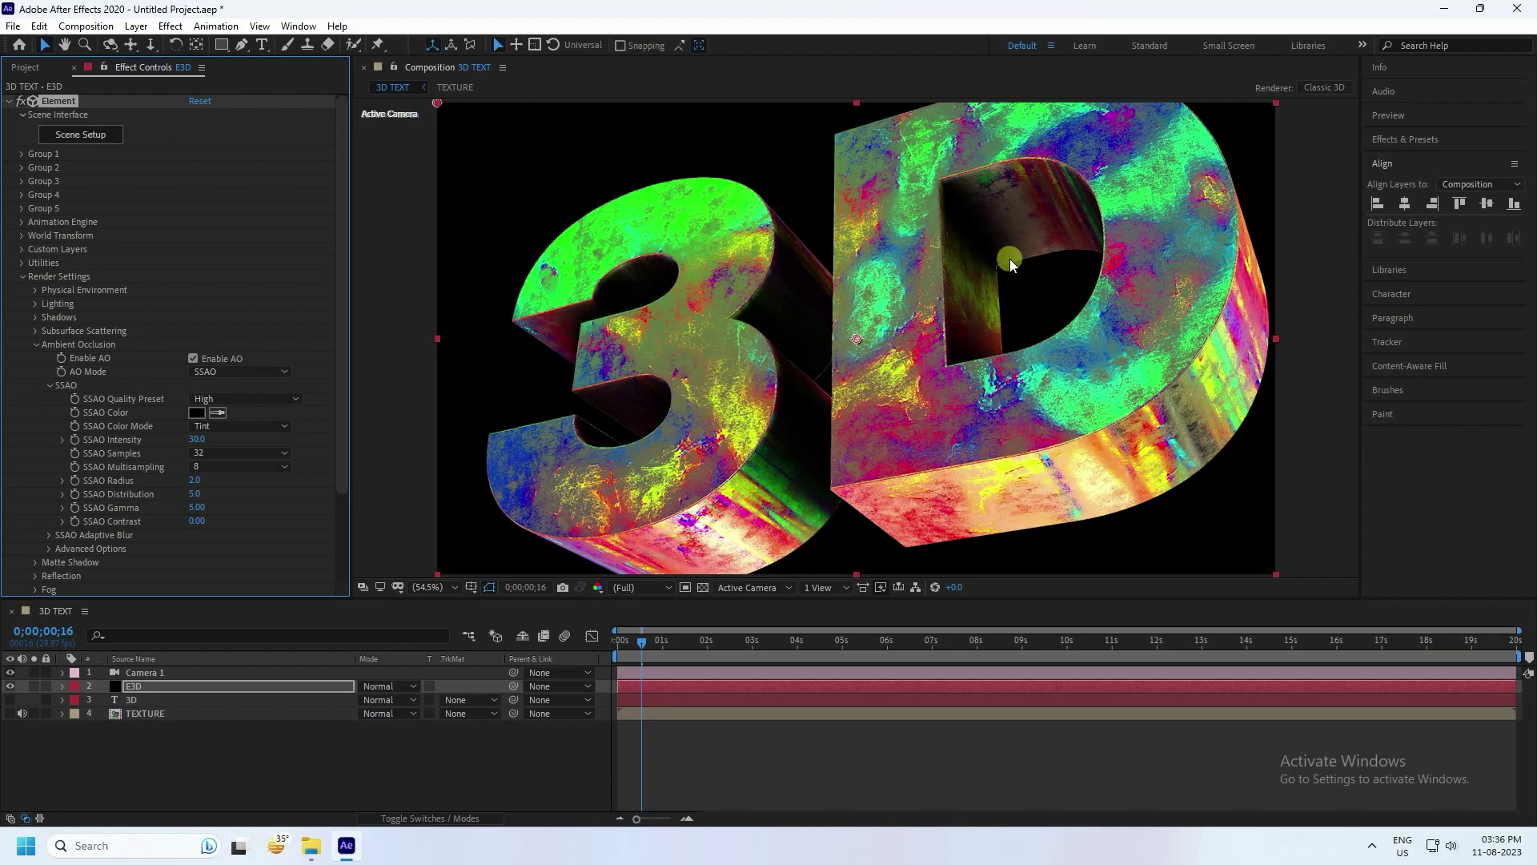
pyautogui.click(384, 761)
# Add a Spot light layer, Spot Light 1, and return to frame 0;00;00;00
pyautogui.rightClick(326, 763)
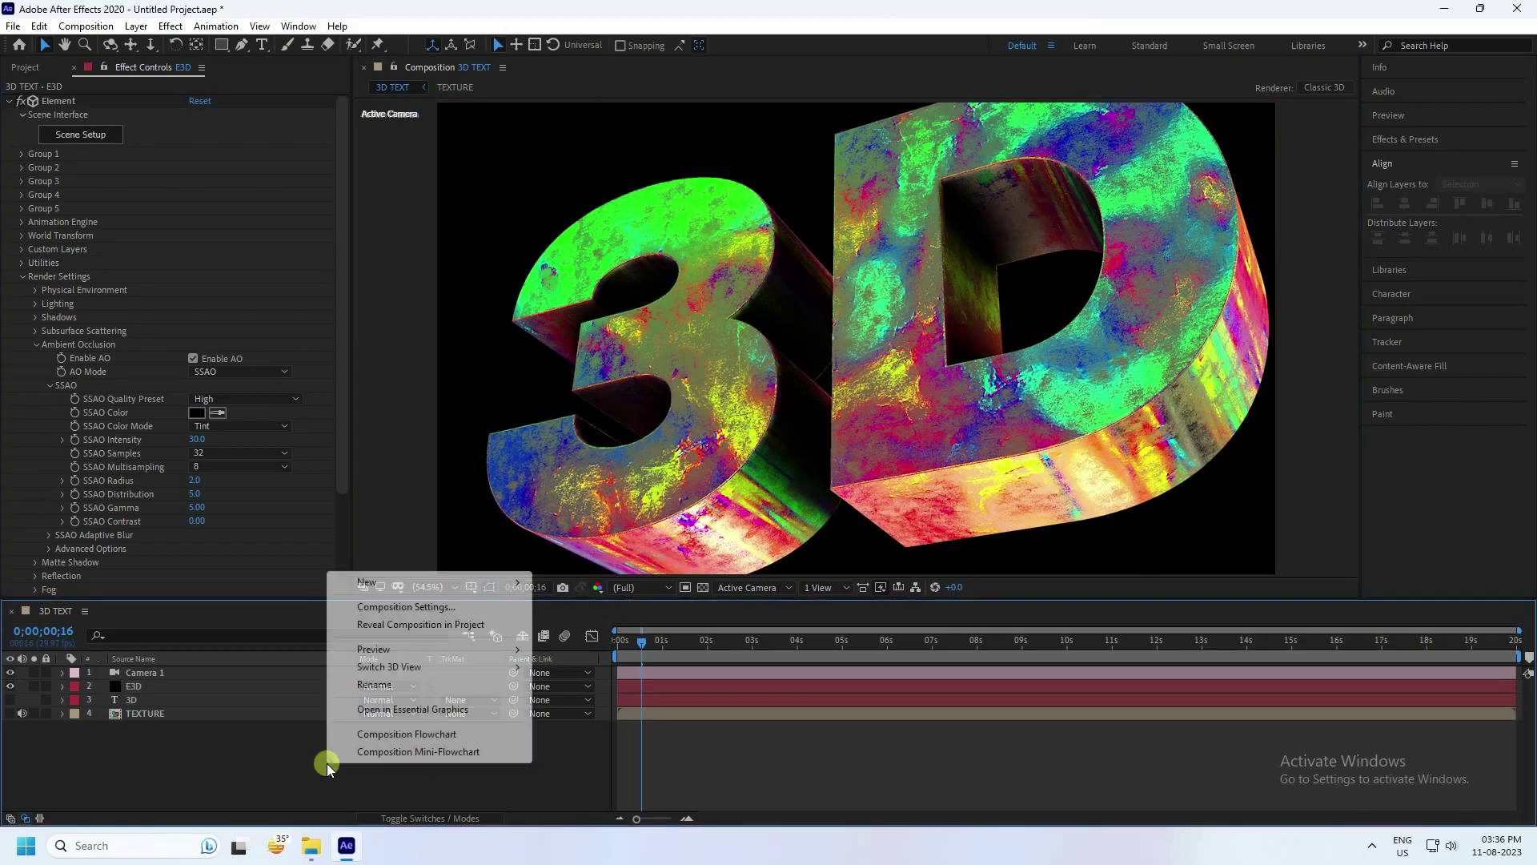
pyautogui.moveTo(362, 583)
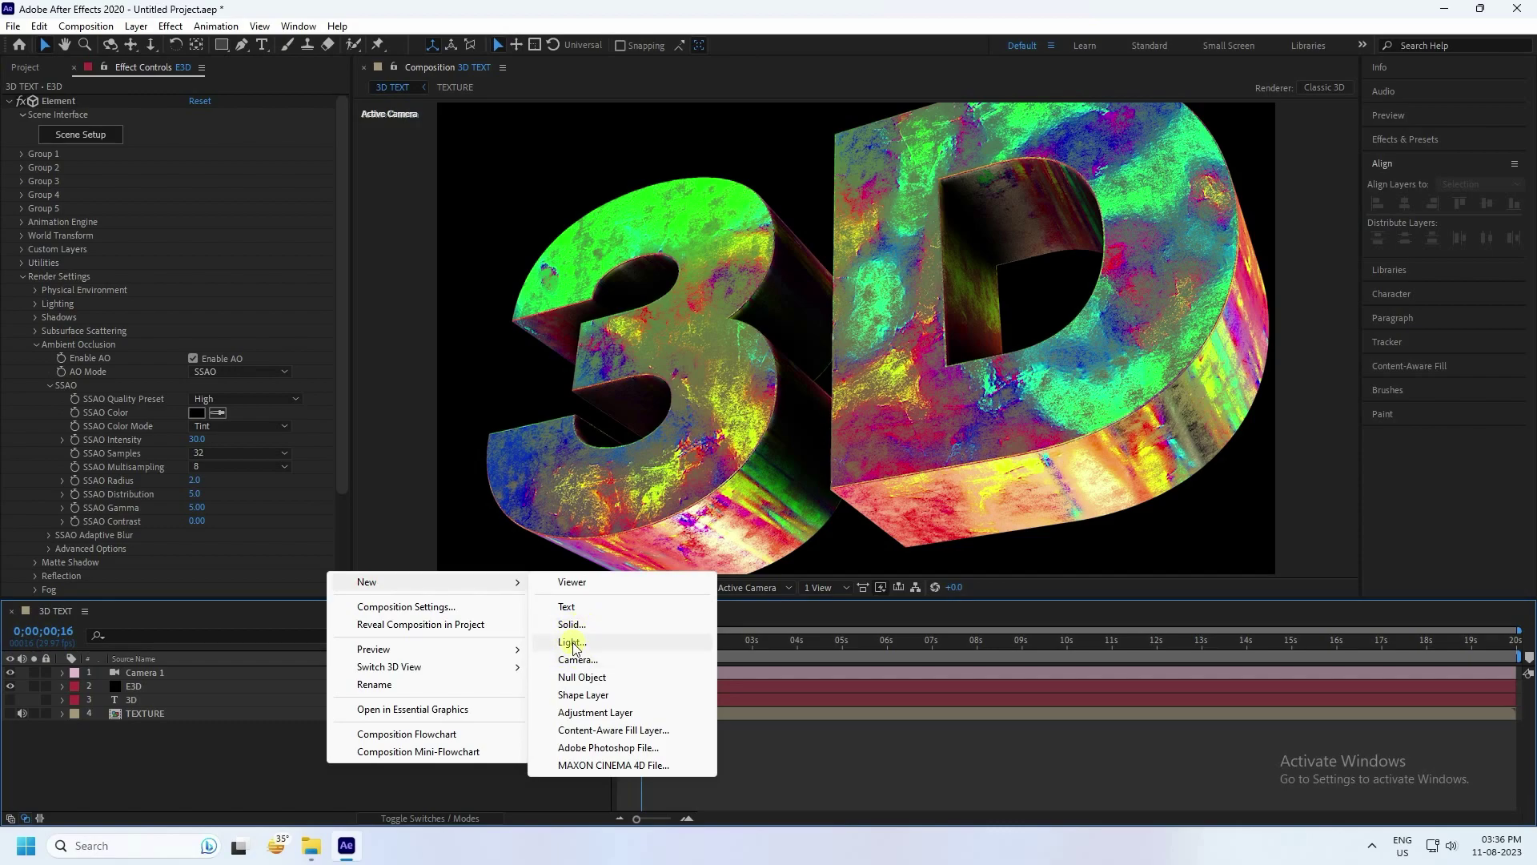
pyautogui.click(574, 643)
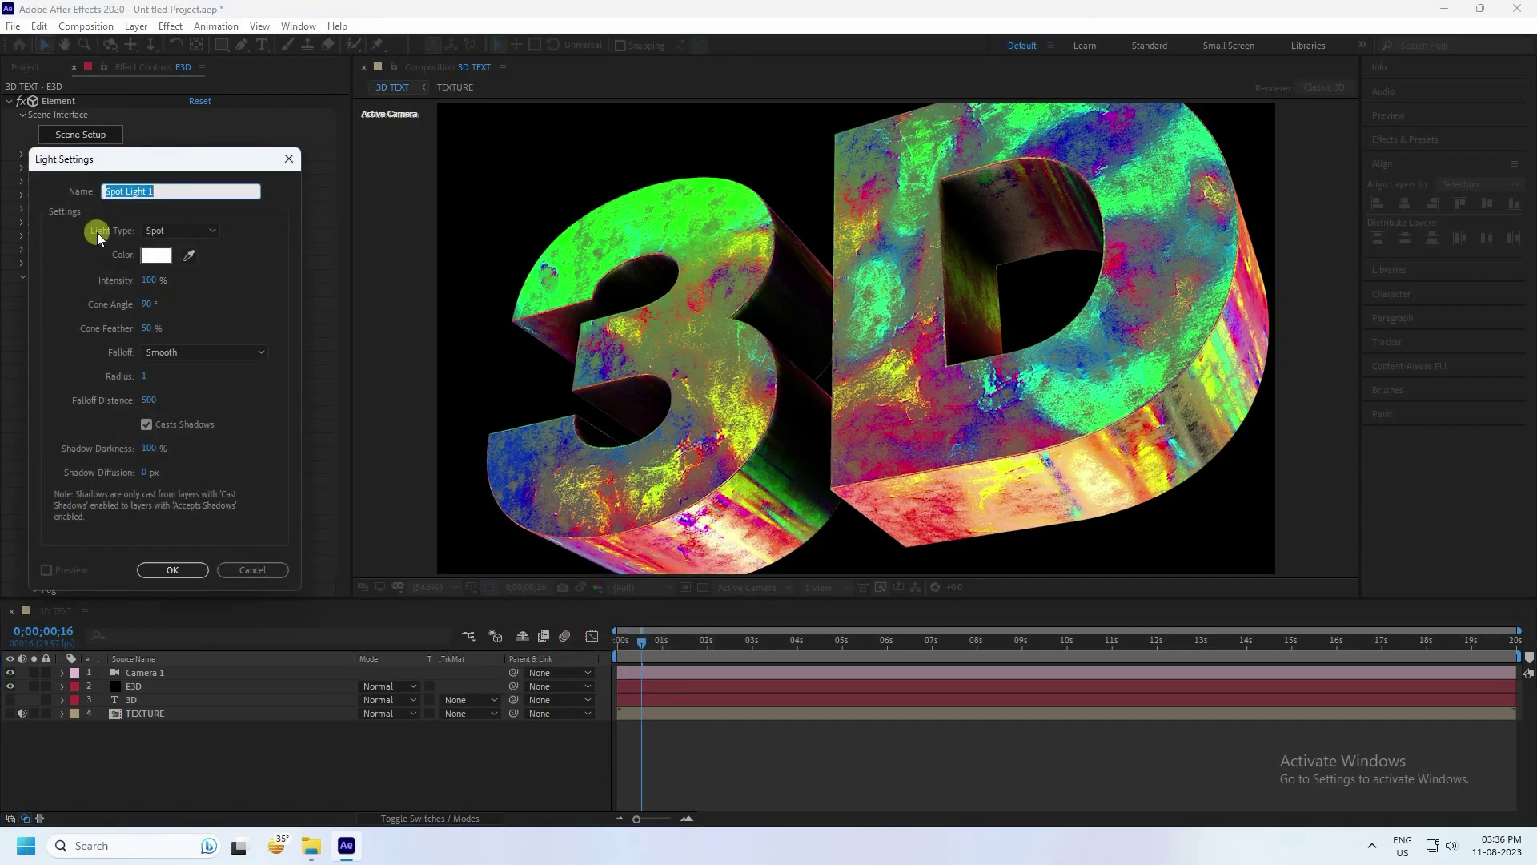
pyautogui.click(154, 232)
pyautogui.click(164, 256)
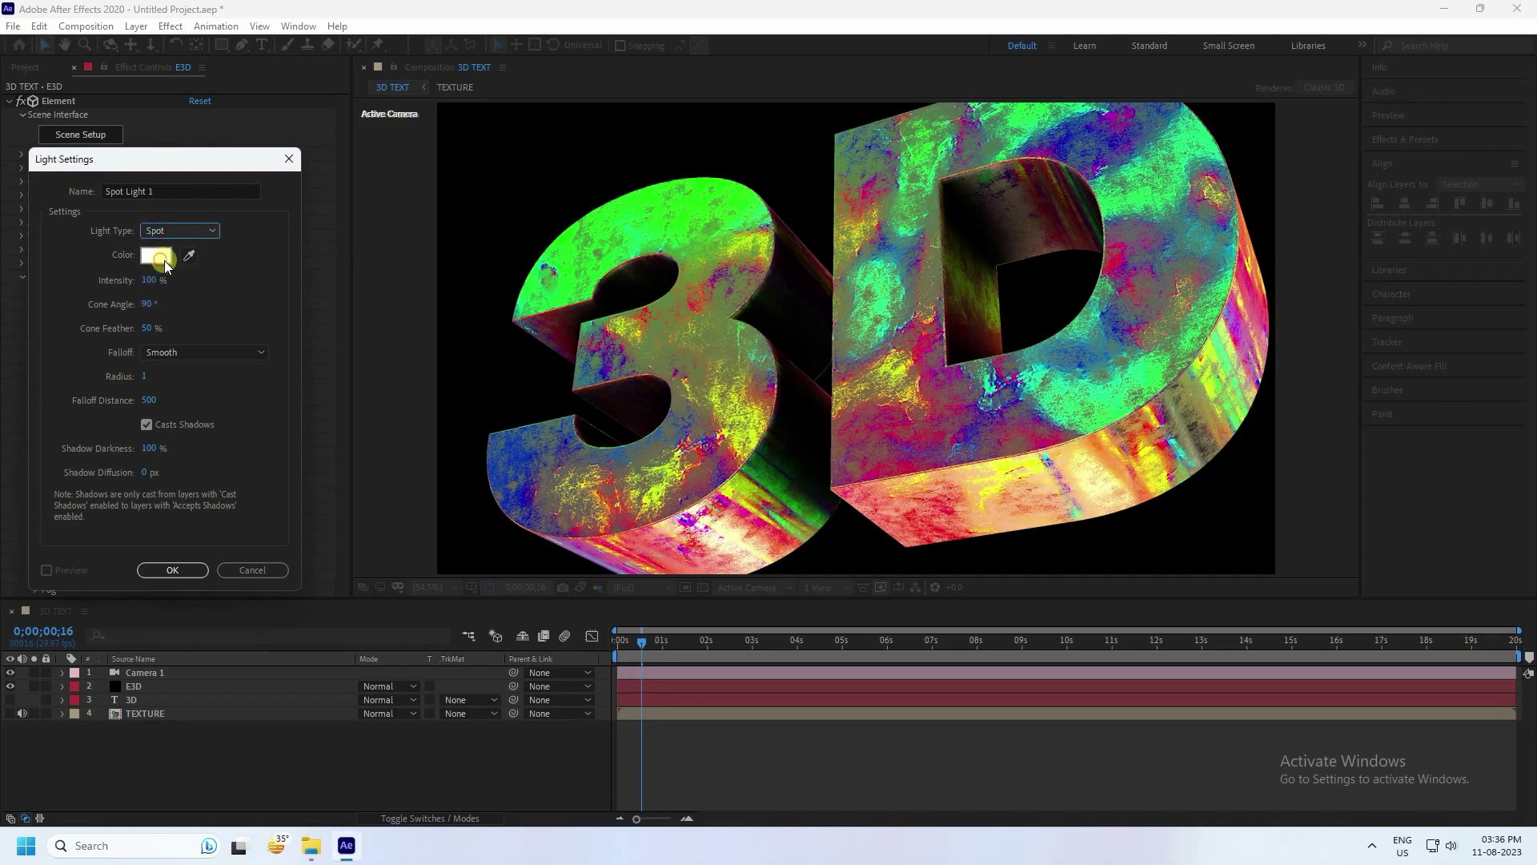
pyautogui.click(160, 570)
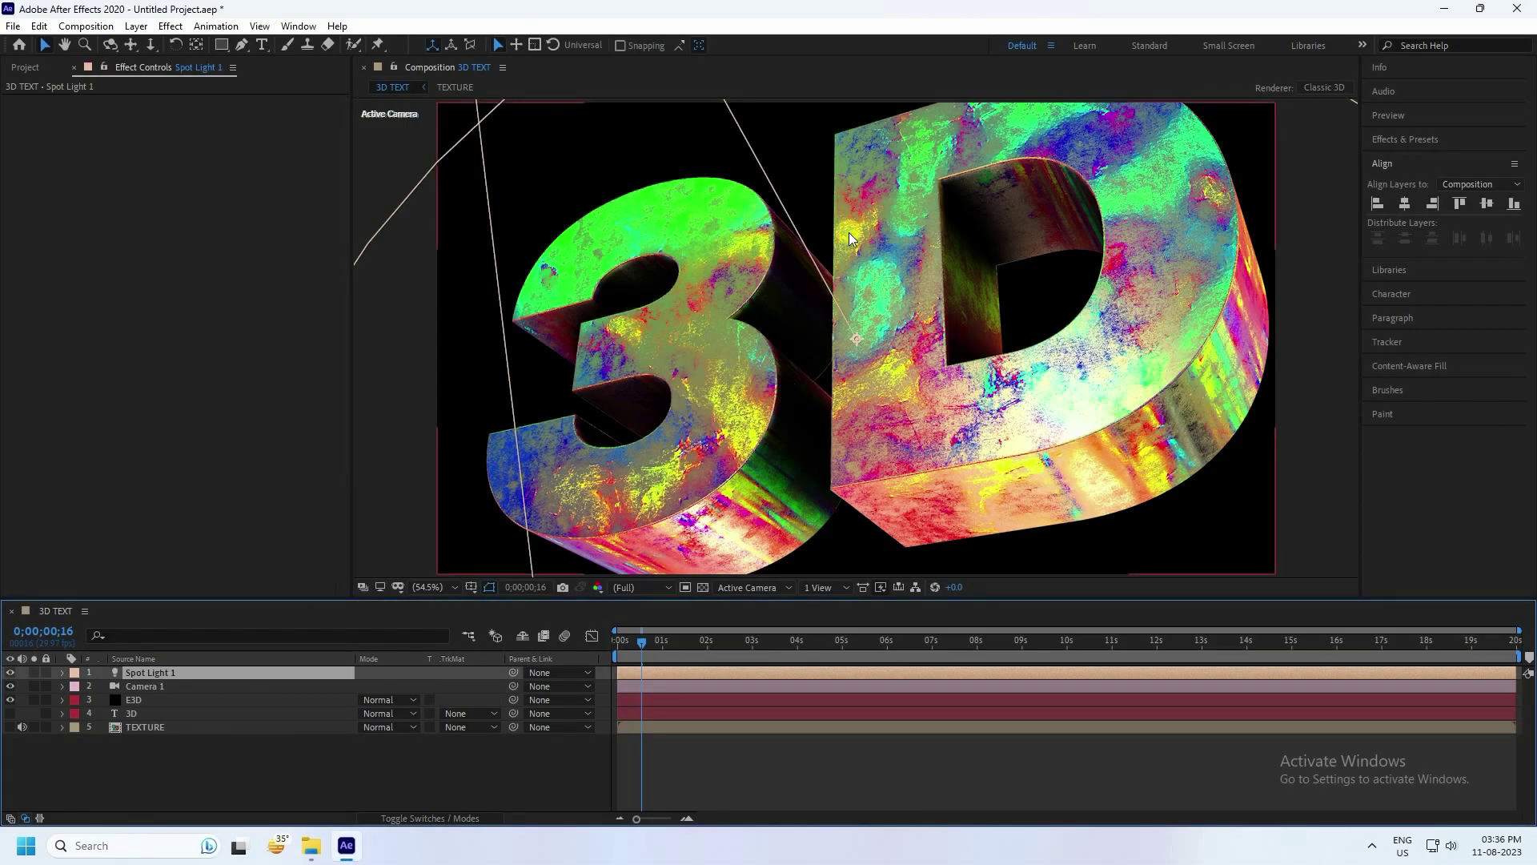
pyautogui.click(788, 343)
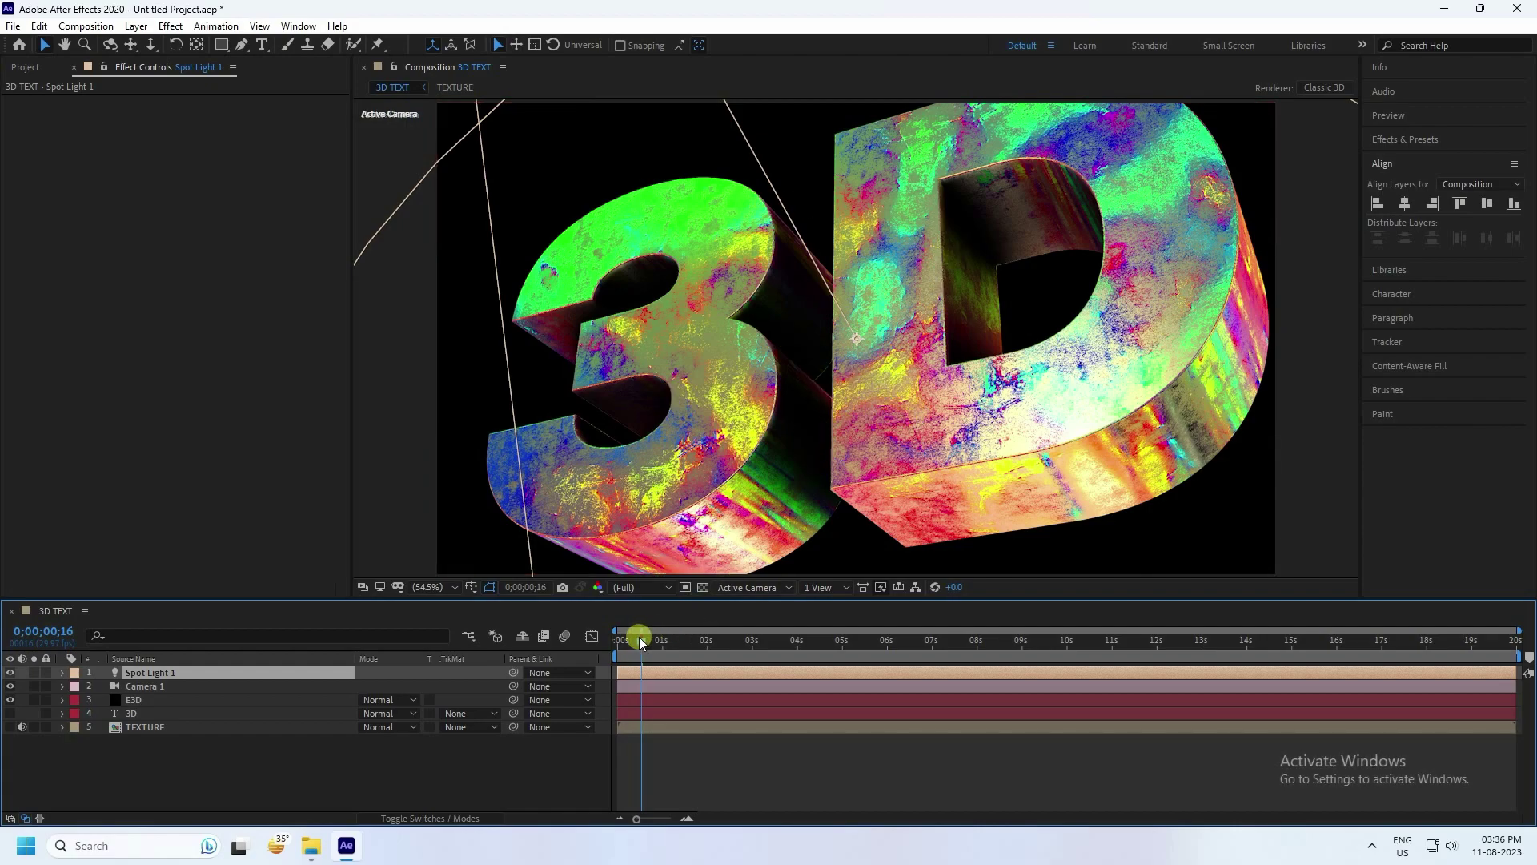
pyautogui.click(623, 640)
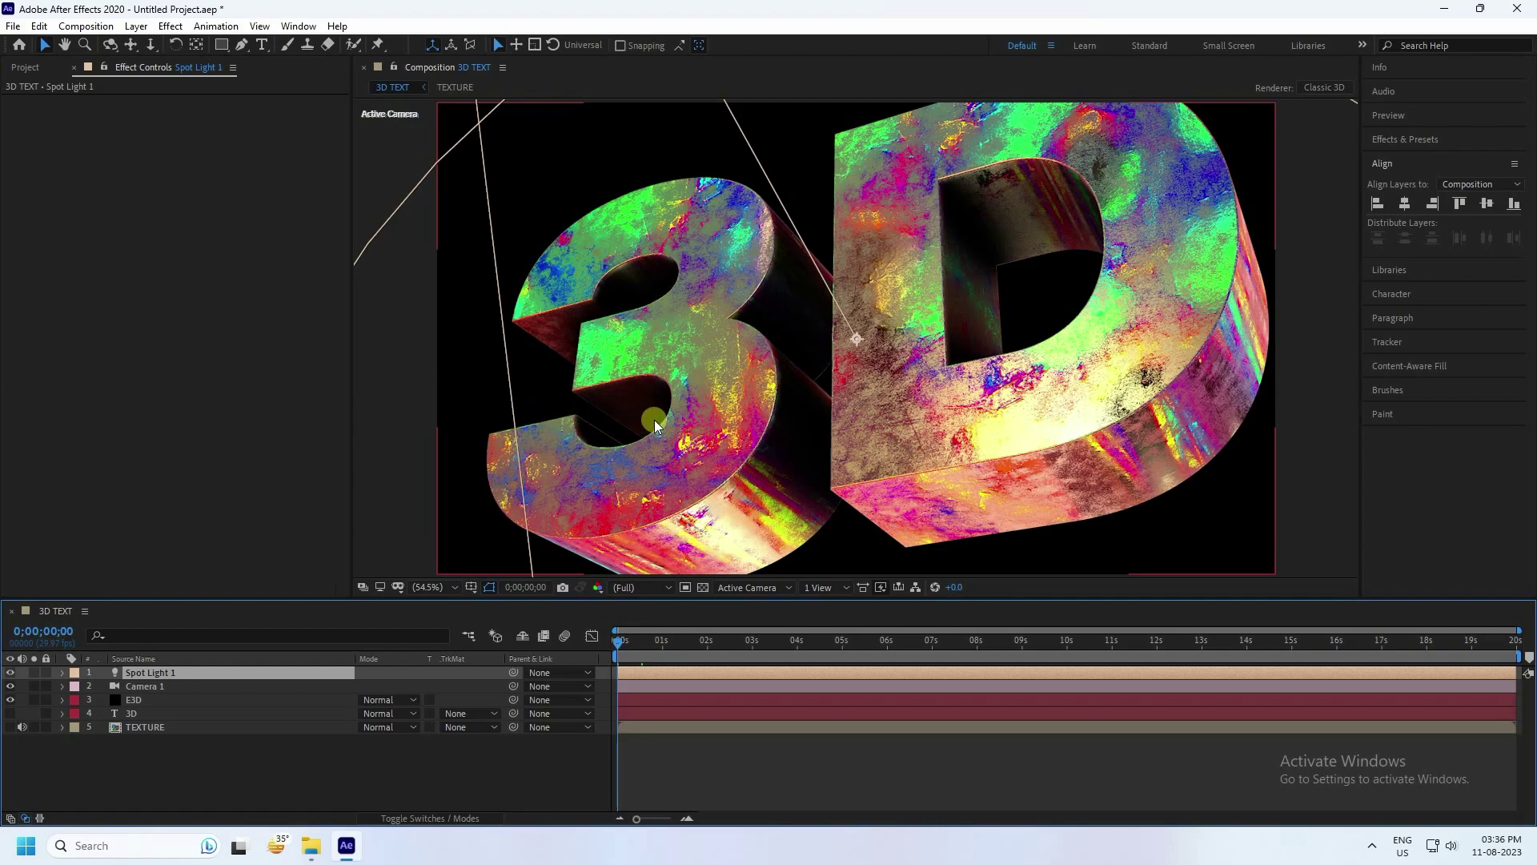
# Keyframe E3D Rotation Random at 0x on the first frame and 5x on the last
pyautogui.click(137, 701)
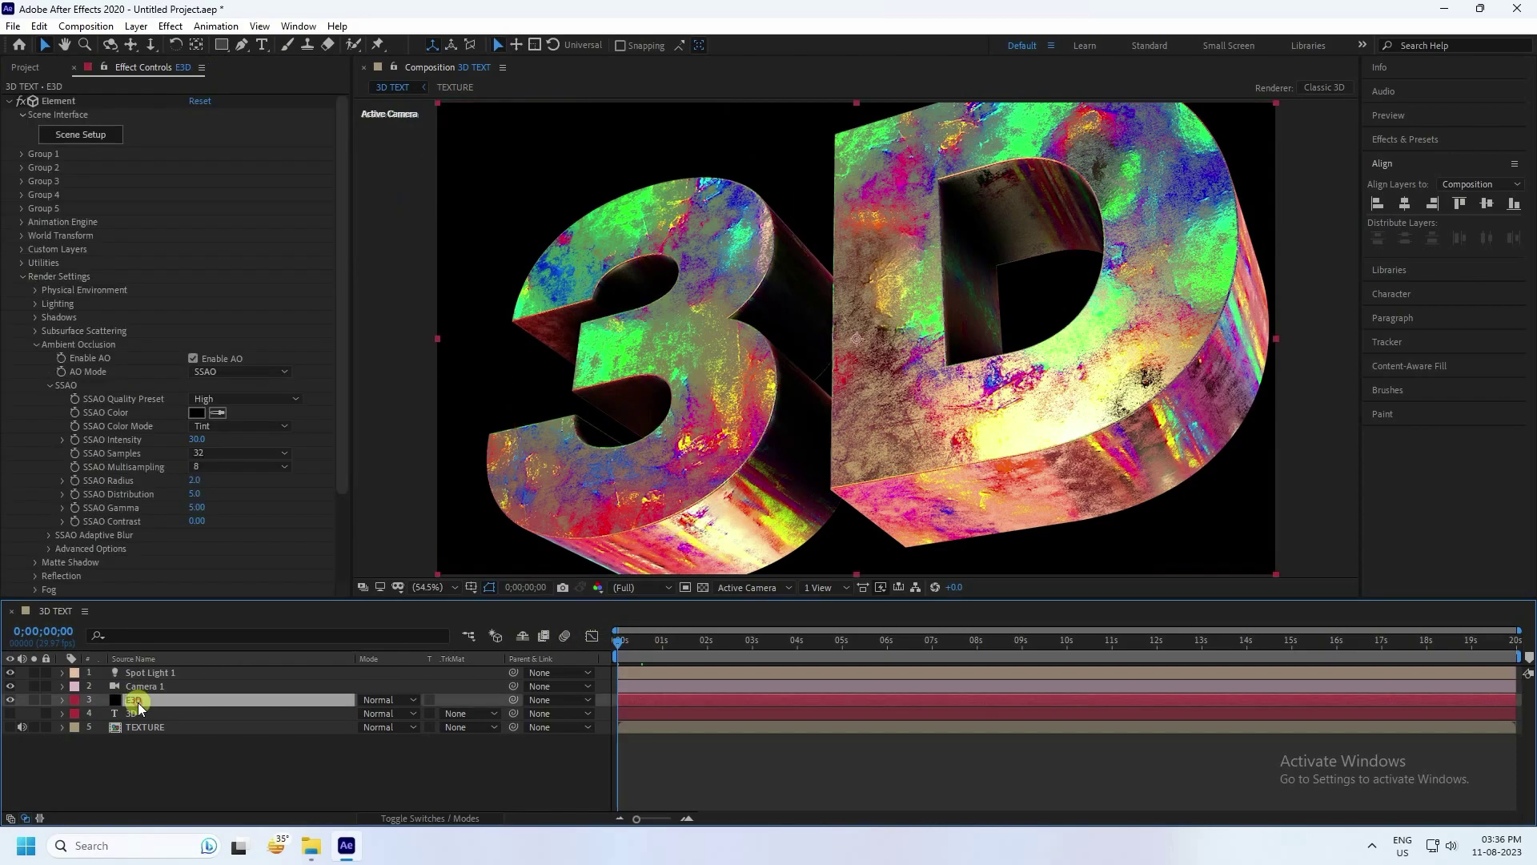
pyautogui.click(21, 154)
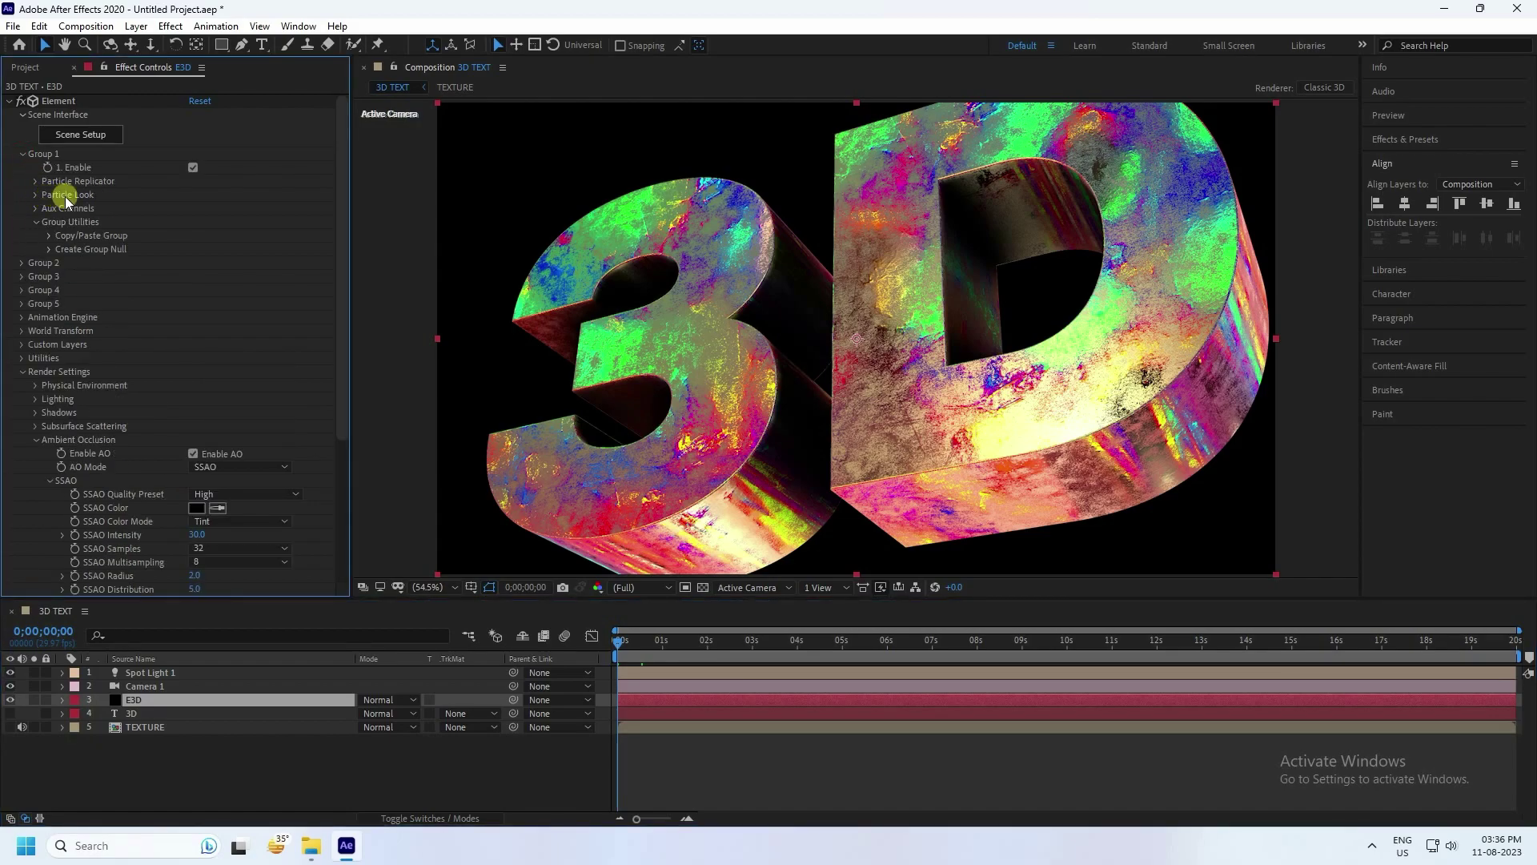
pyautogui.click(35, 195)
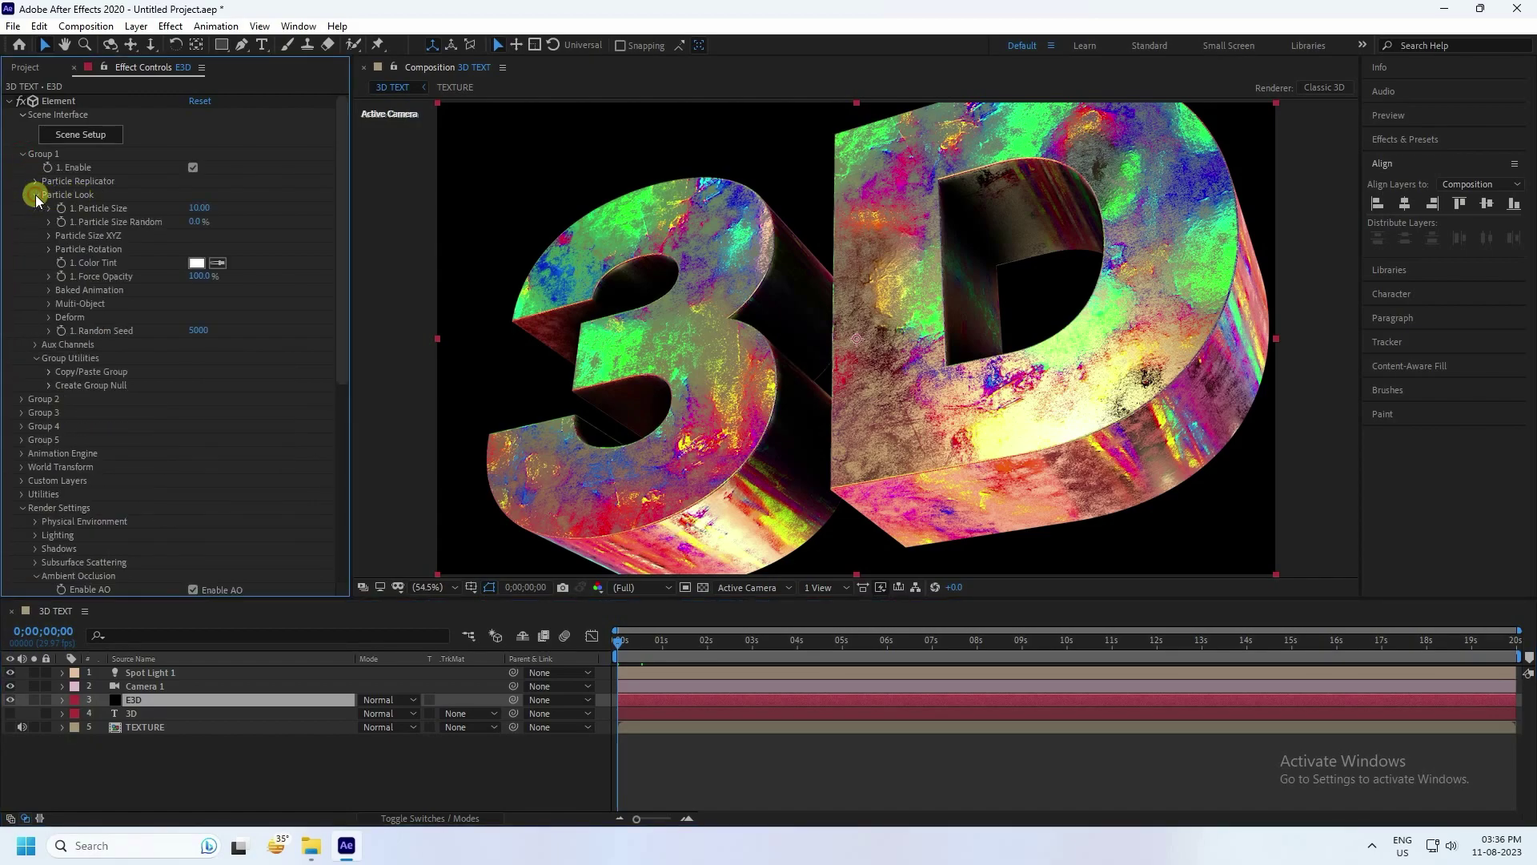
pyautogui.click(48, 249)
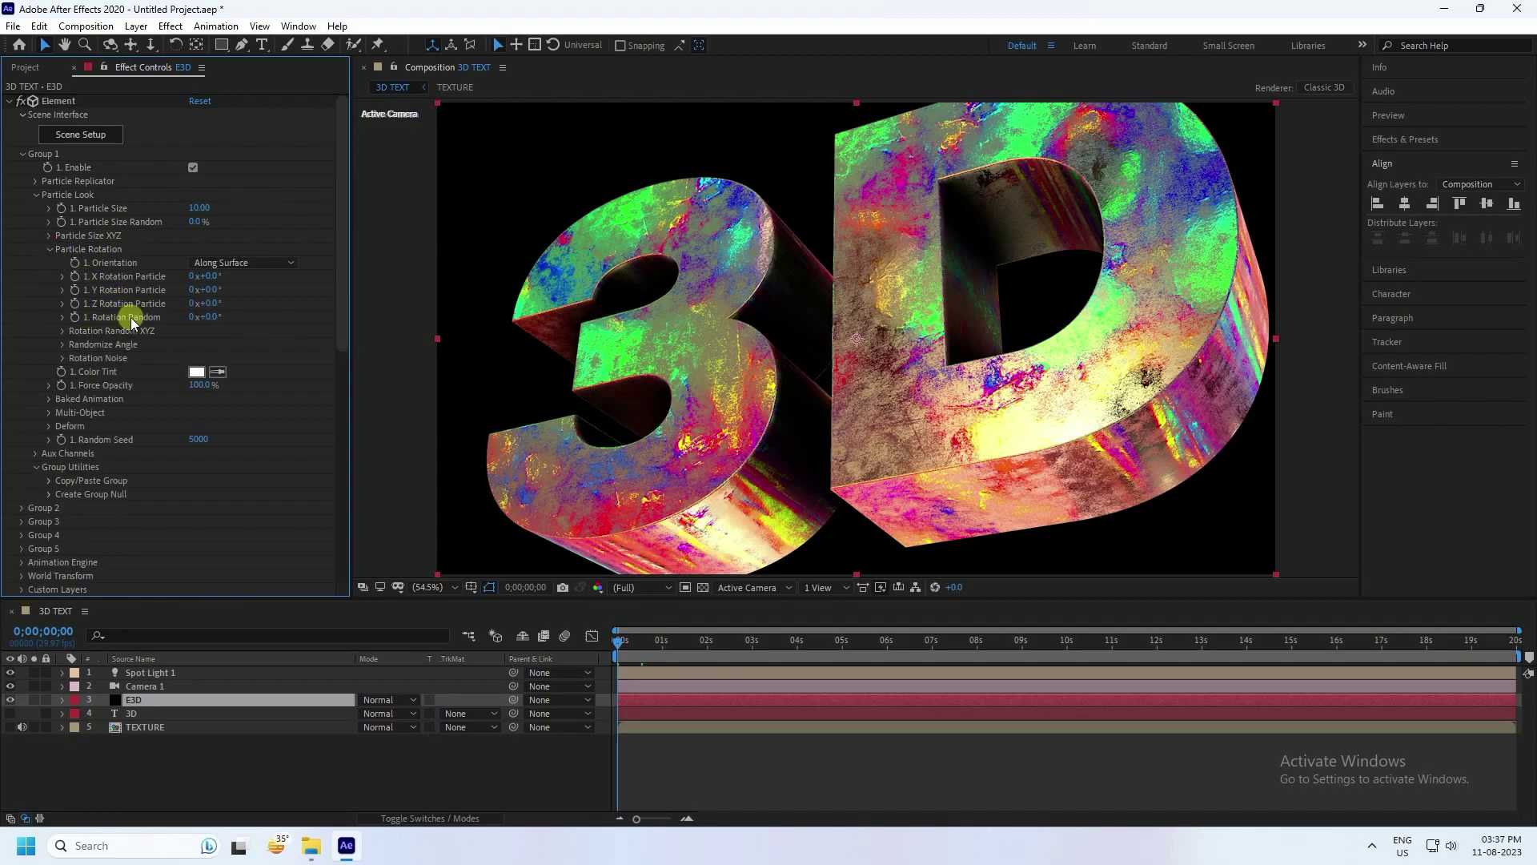
pyautogui.click(76, 317)
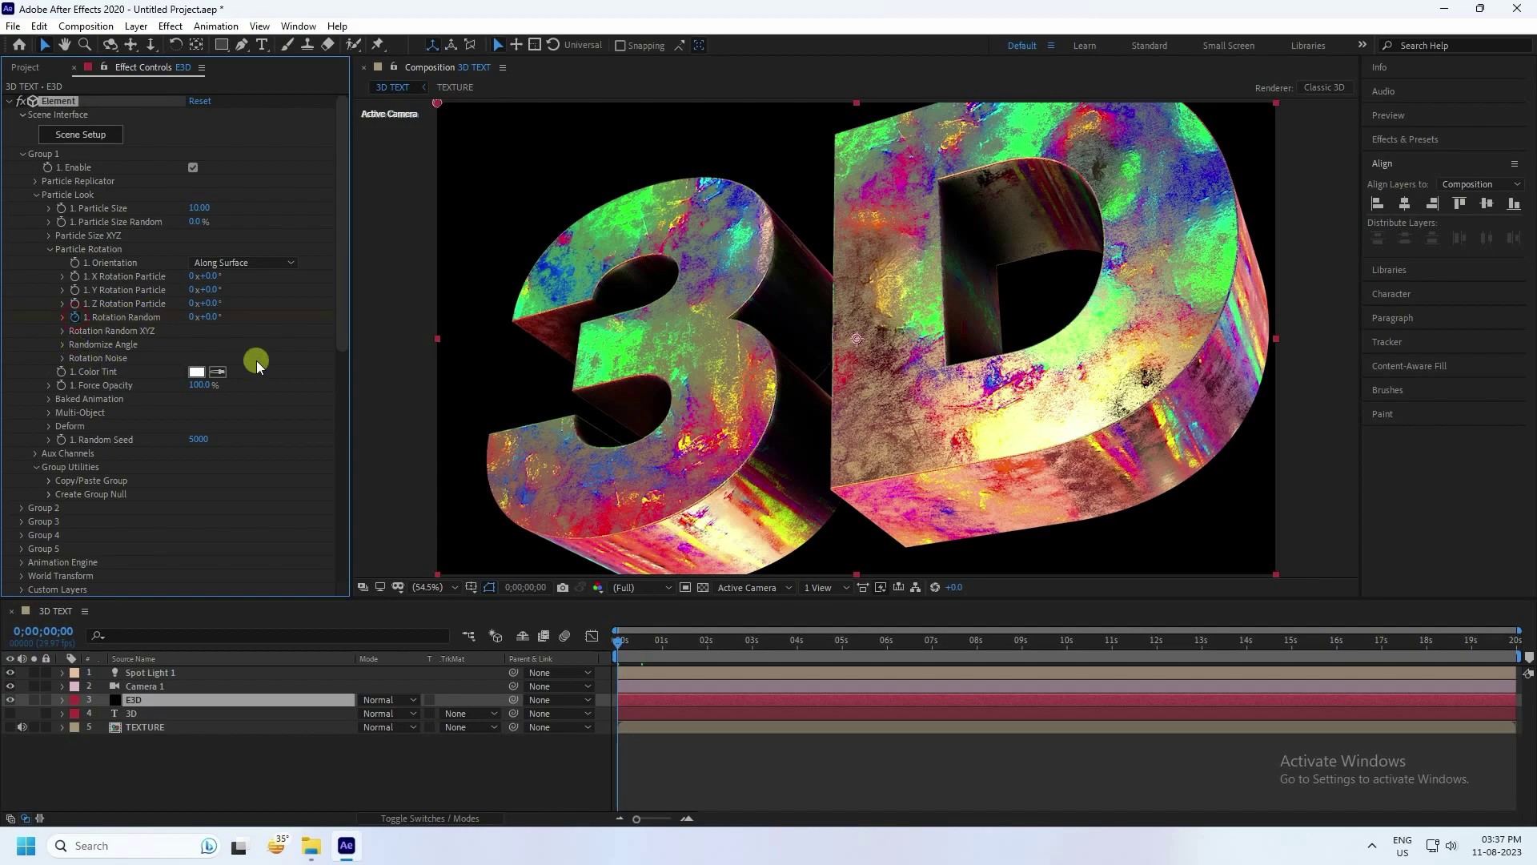
pyautogui.click(618, 645)
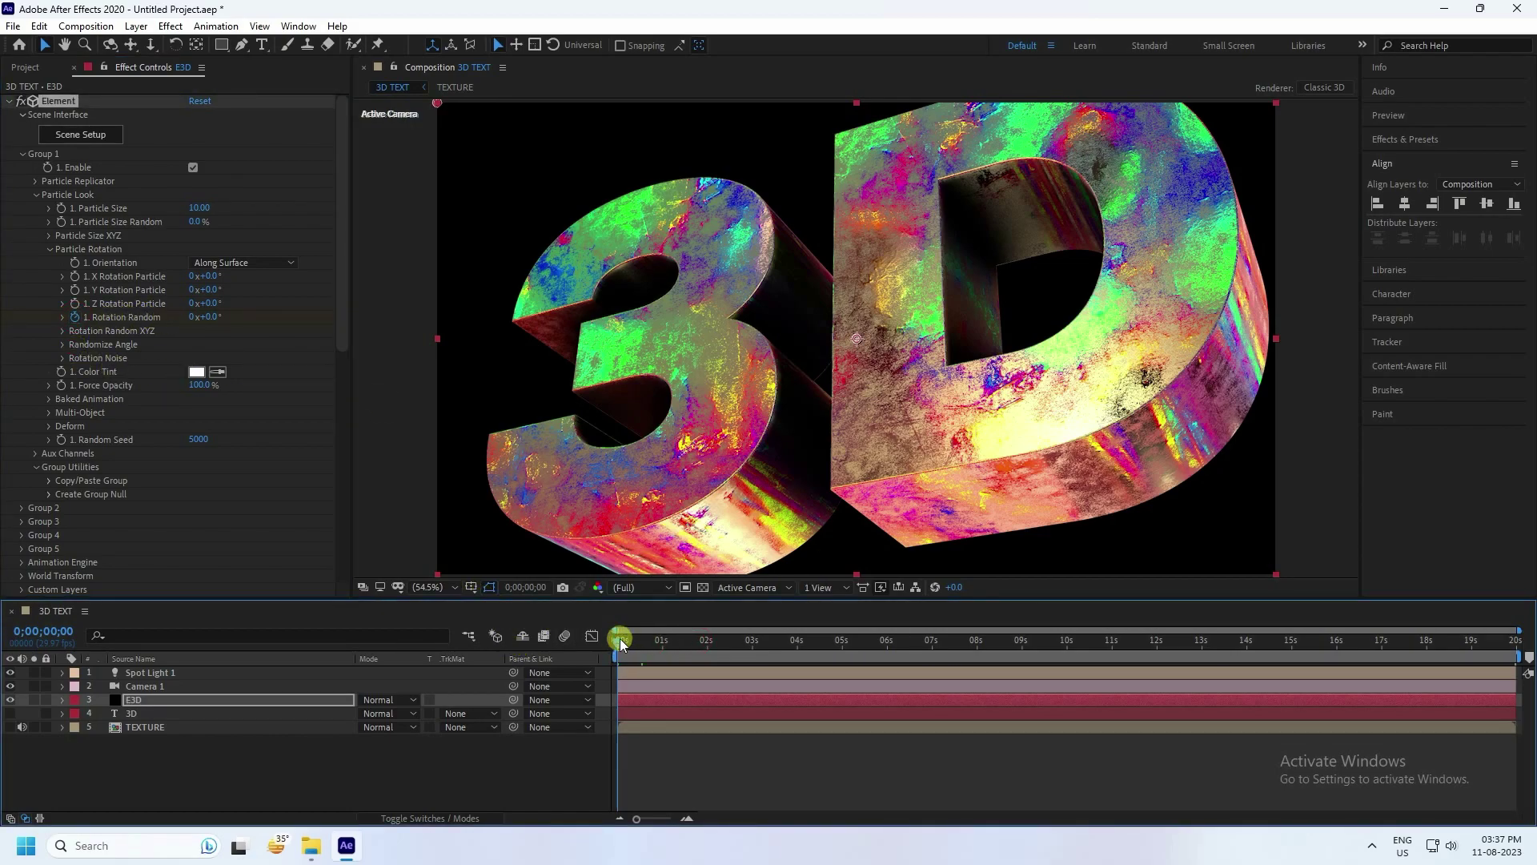
pyautogui.moveTo(620, 641); pyautogui.dragTo(1529, 645)
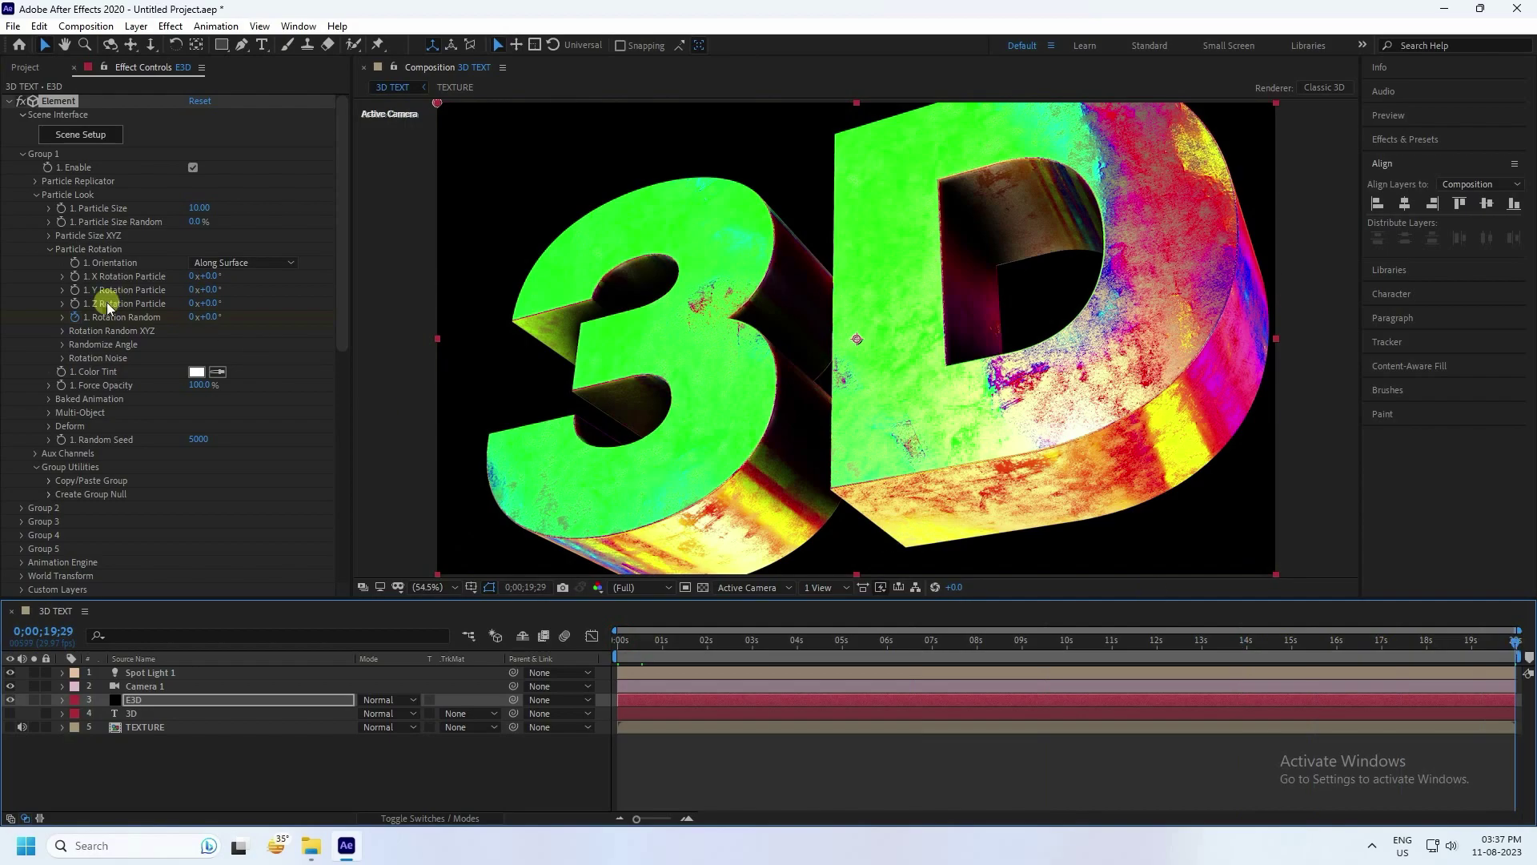
pyautogui.click(194, 317)
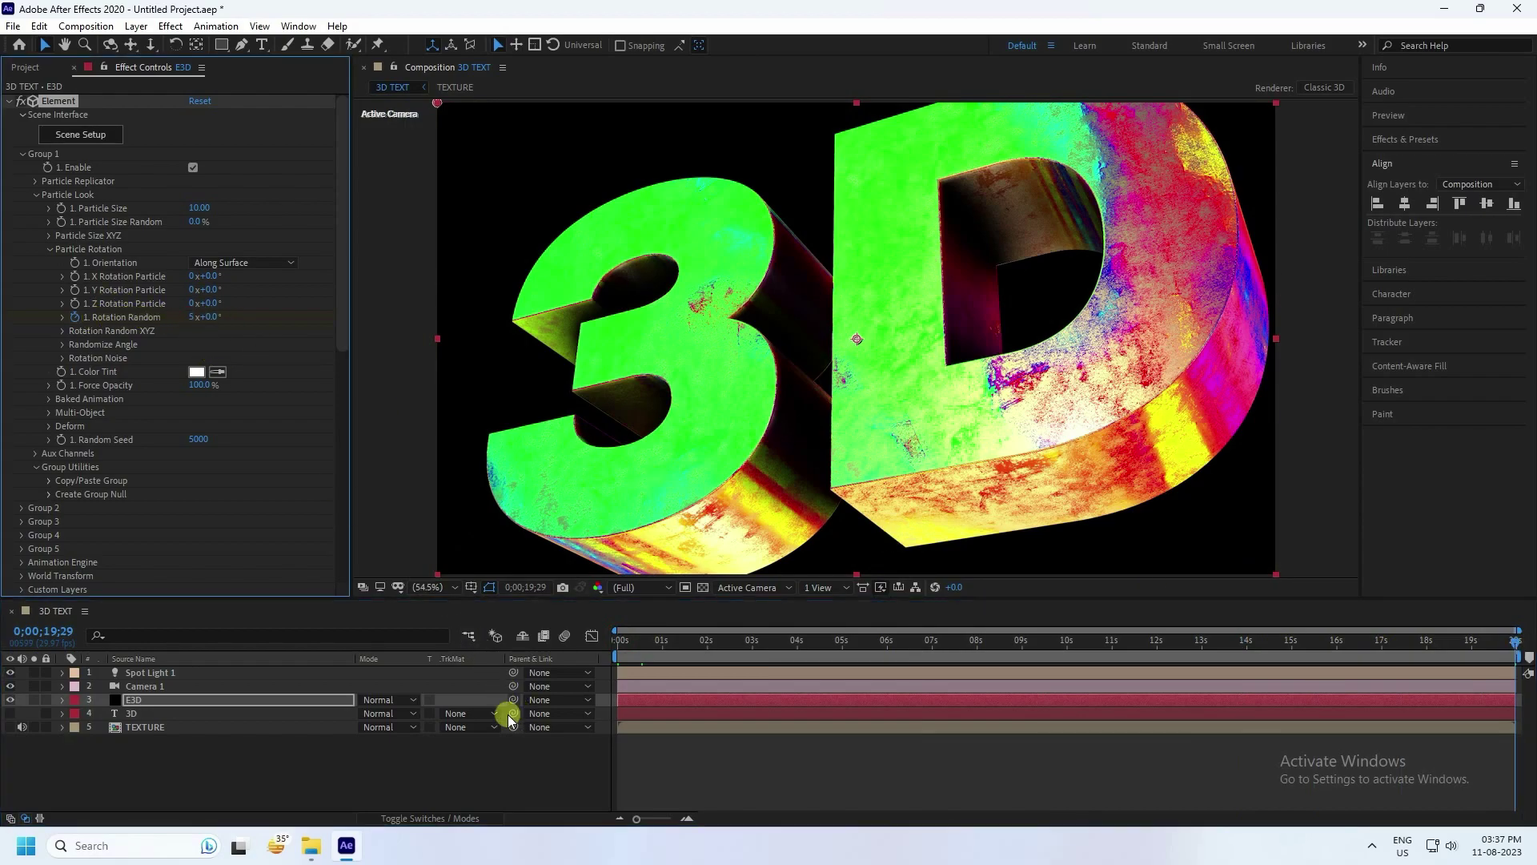
# Reveal the E3D keyframes and preview the spinning text from the start
pyautogui.click(137, 702)
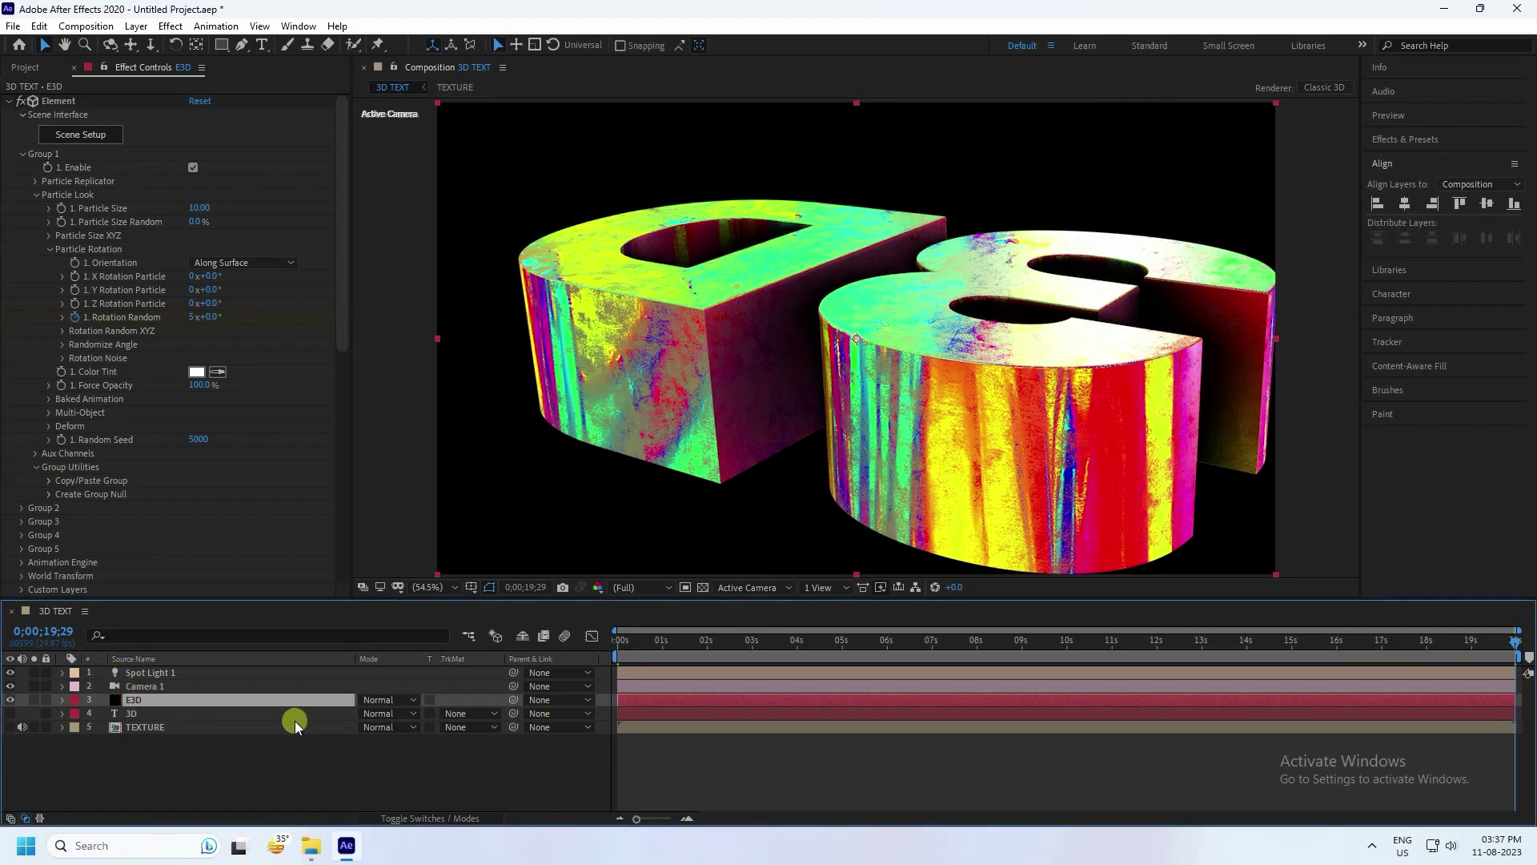
pyautogui.press('u')
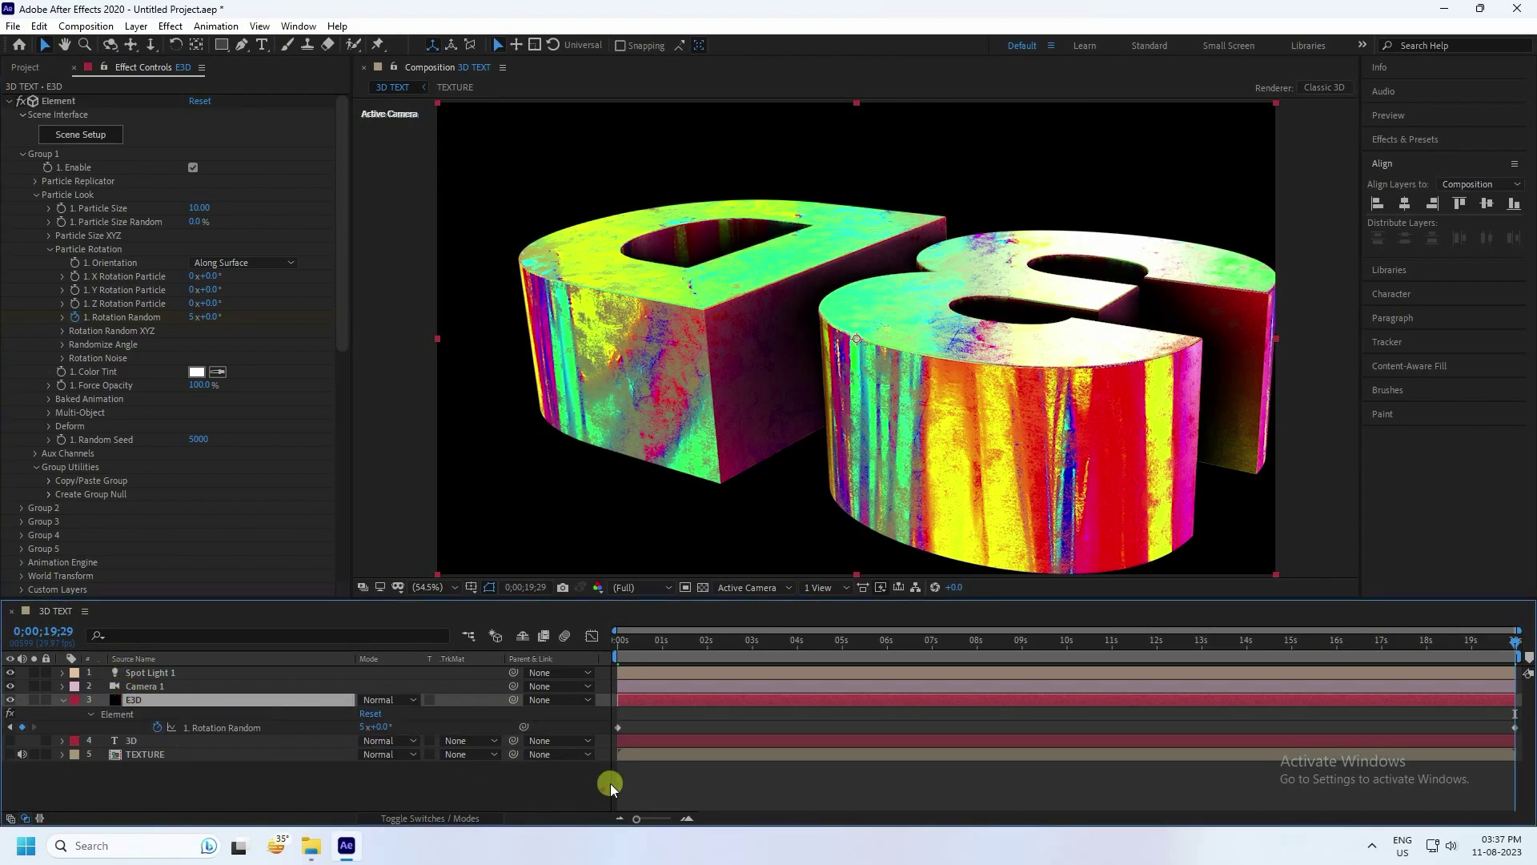
pyautogui.moveTo(607, 786); pyautogui.dragTo(599, 701)
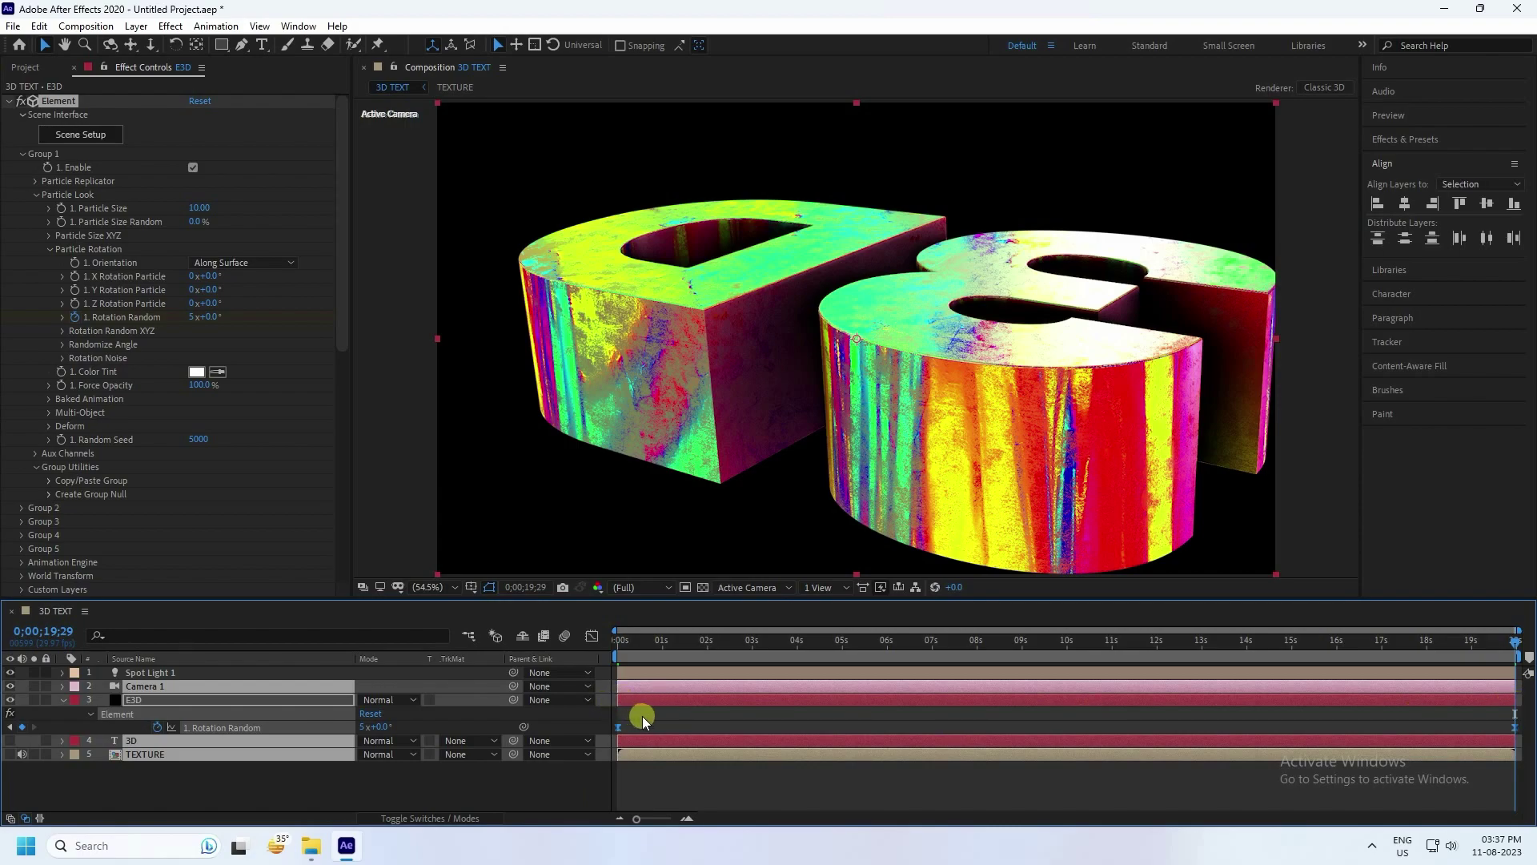
pyautogui.moveTo(642, 639); pyautogui.dragTo(591, 648)
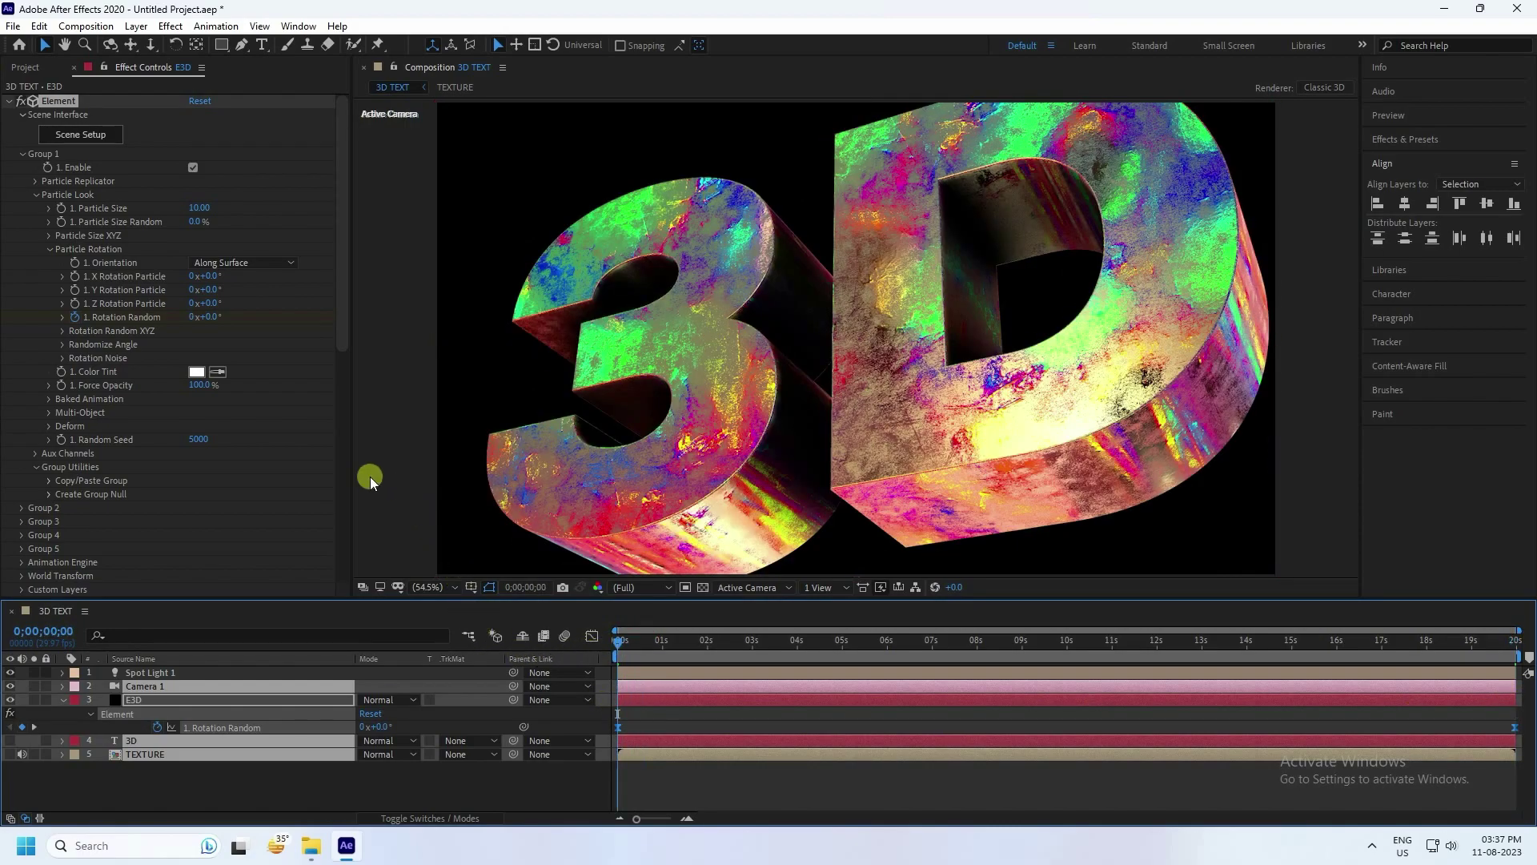
pyautogui.press('space')
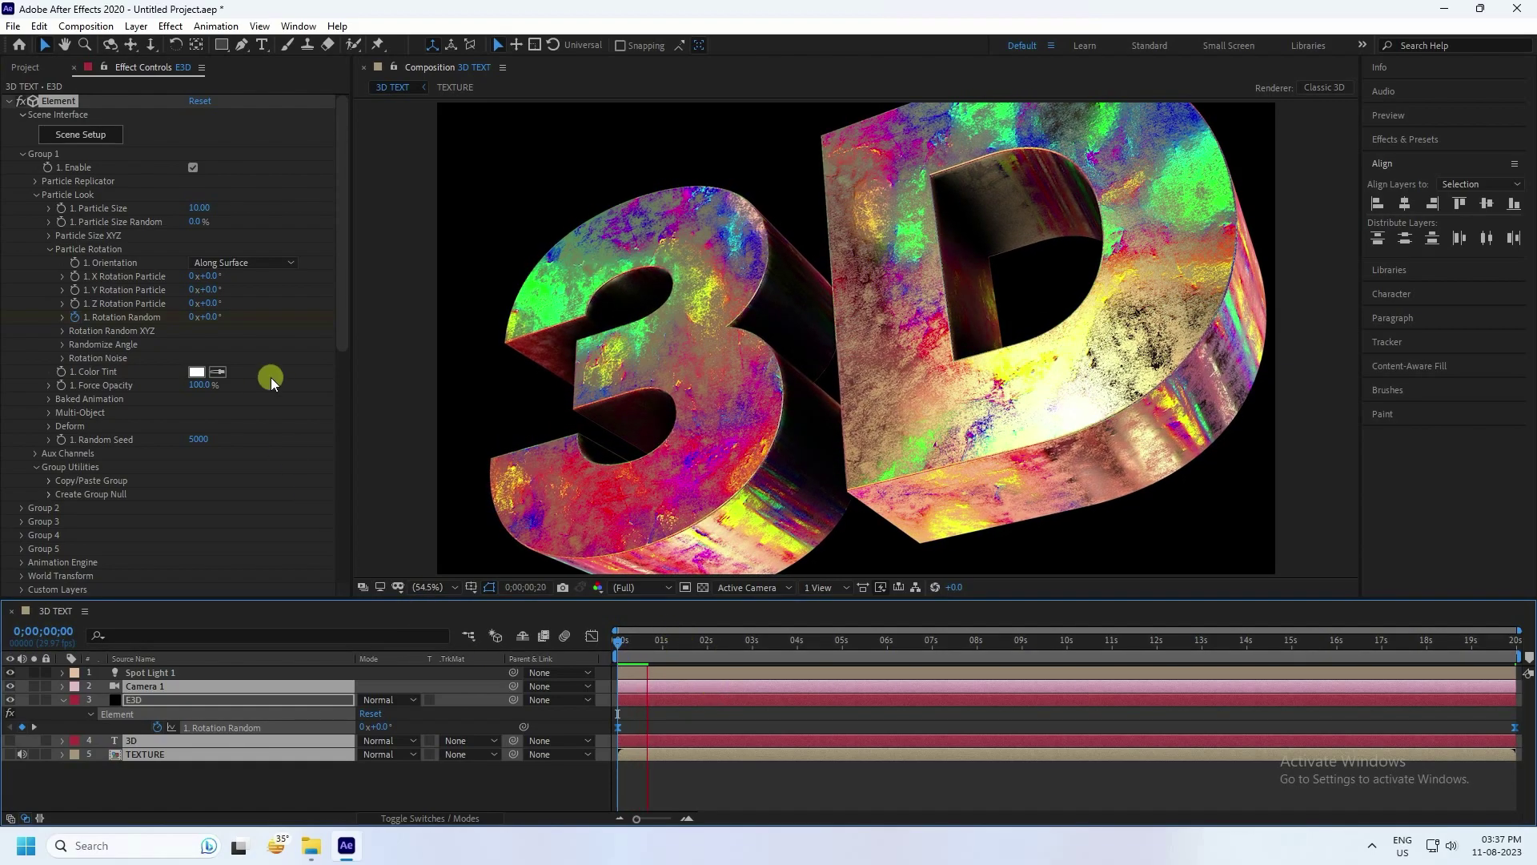
# Place both pexels star clips at the bottom of the timeline with Add blend mode
pyautogui.click(61, 700)
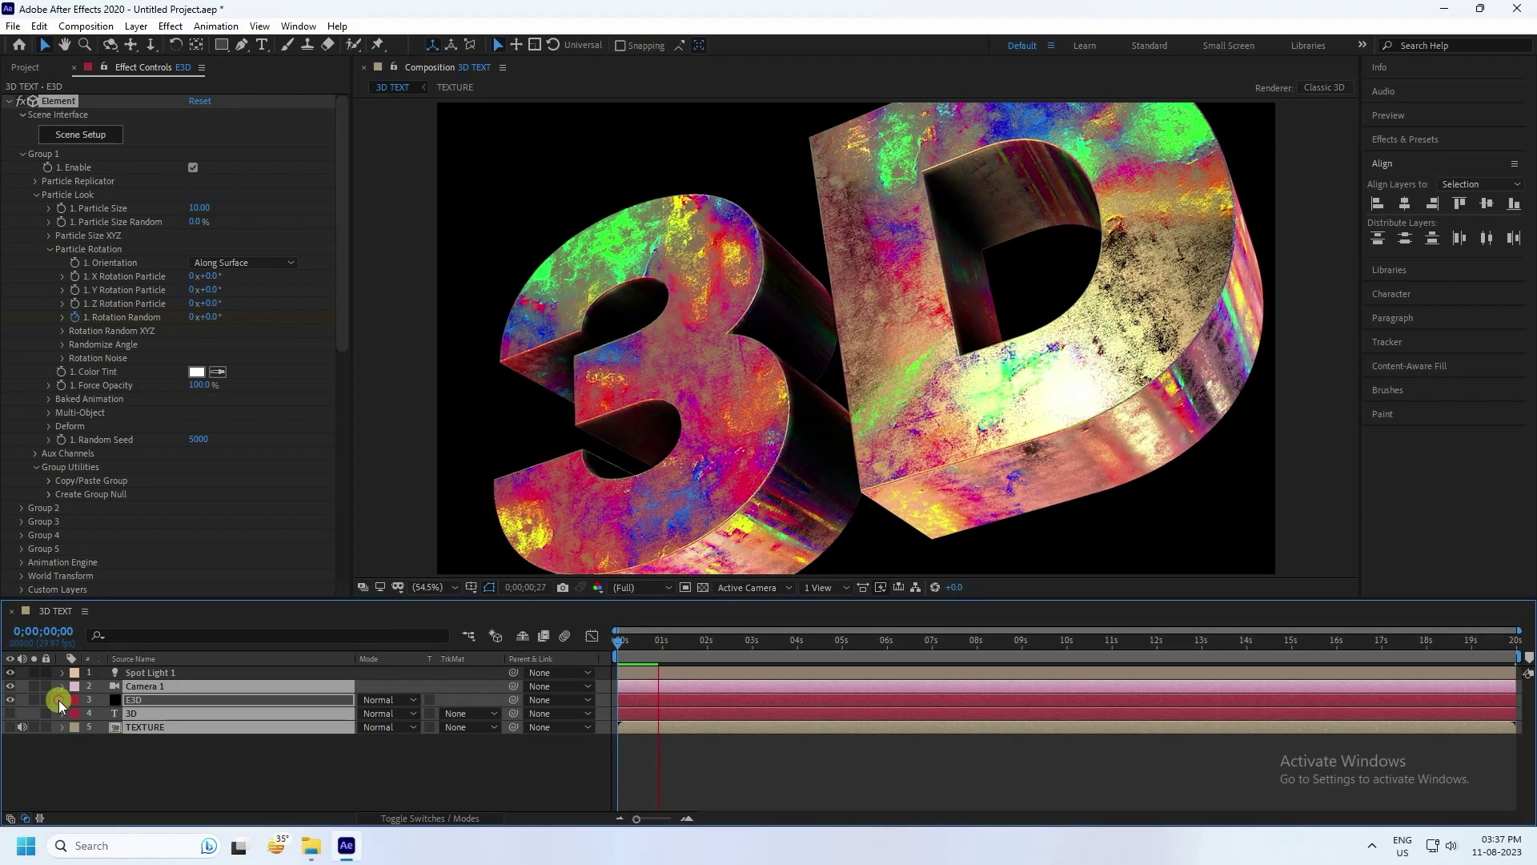
pyautogui.click(31, 63)
pyautogui.click(65, 243)
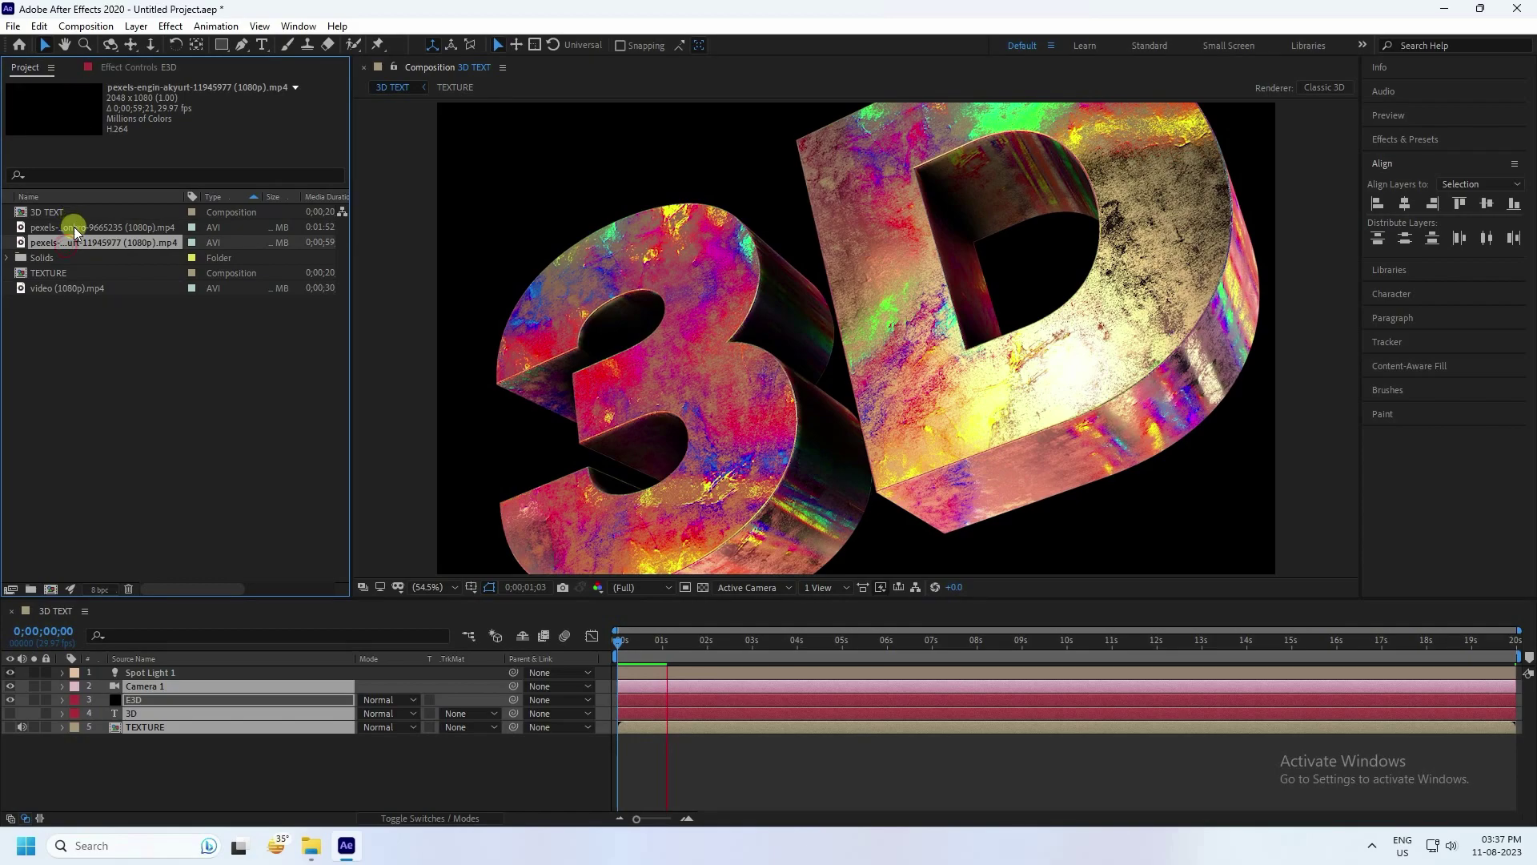
pyautogui.keyDown('ctrl'); pyautogui.click(73, 227); pyautogui.keyUp('ctrl')
pyautogui.moveTo(79, 245); pyautogui.dragTo(160, 772)
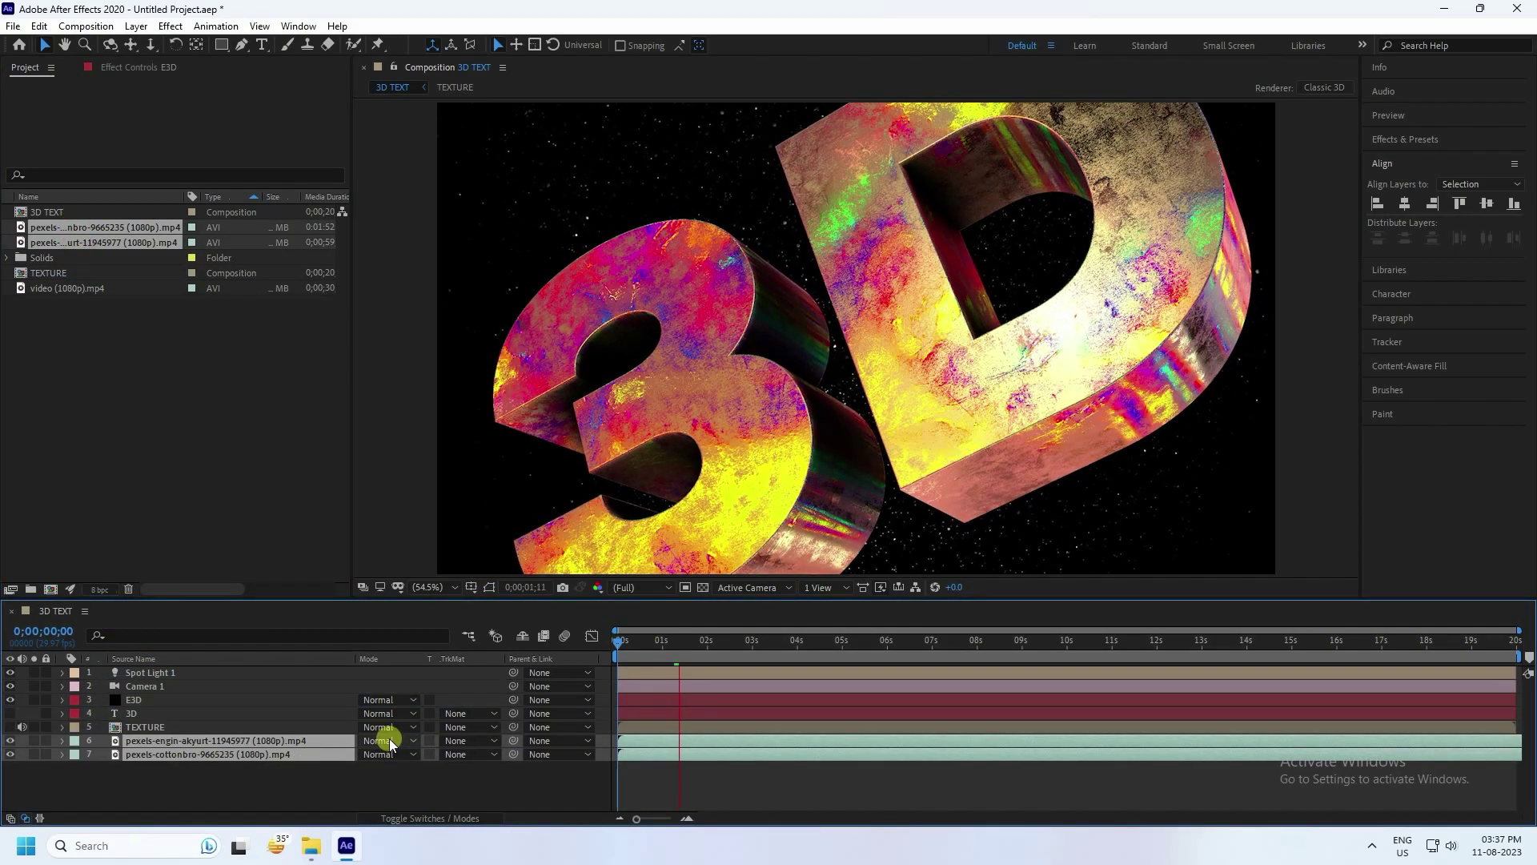
pyautogui.click(390, 743)
pyautogui.click(401, 195)
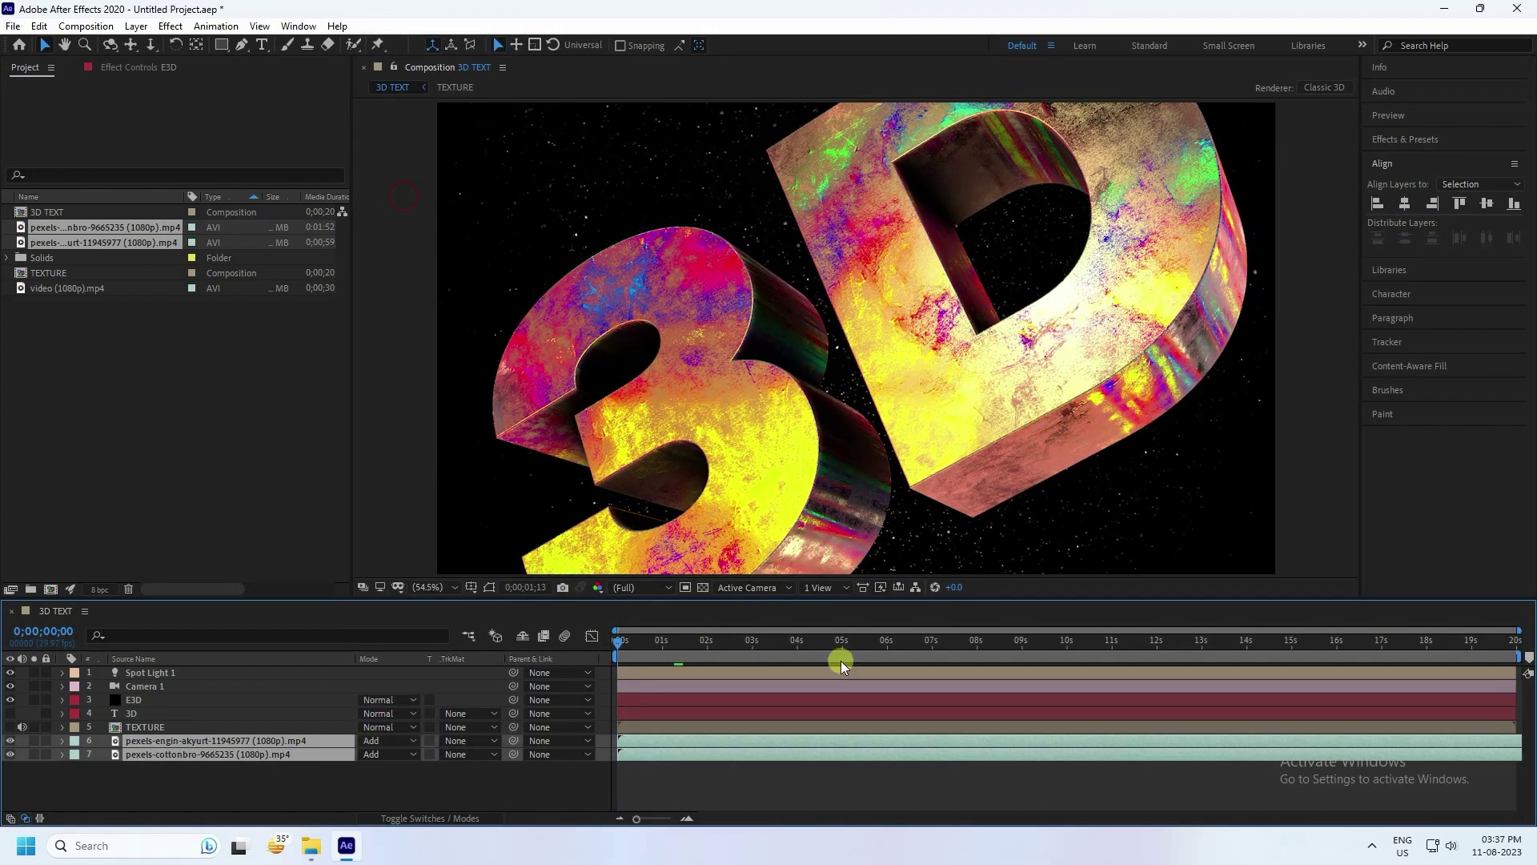
# Preview the spinning text over the starfield twice, returning to the first frame
pyautogui.press('space')
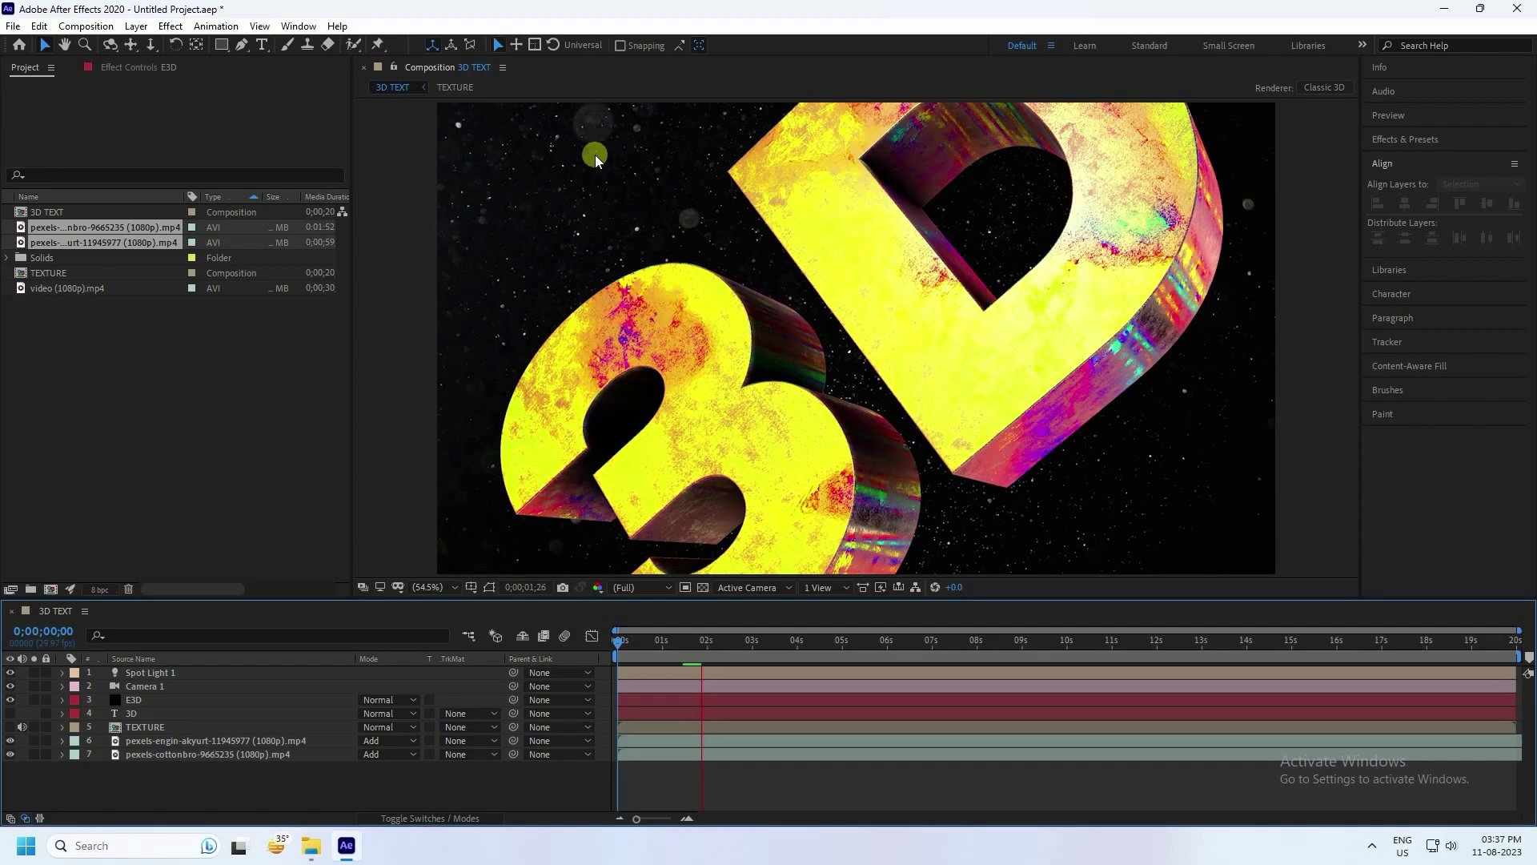
pyautogui.click(703, 645)
pyautogui.moveTo(703, 650); pyautogui.dragTo(317, 665)
pyautogui.press('space')
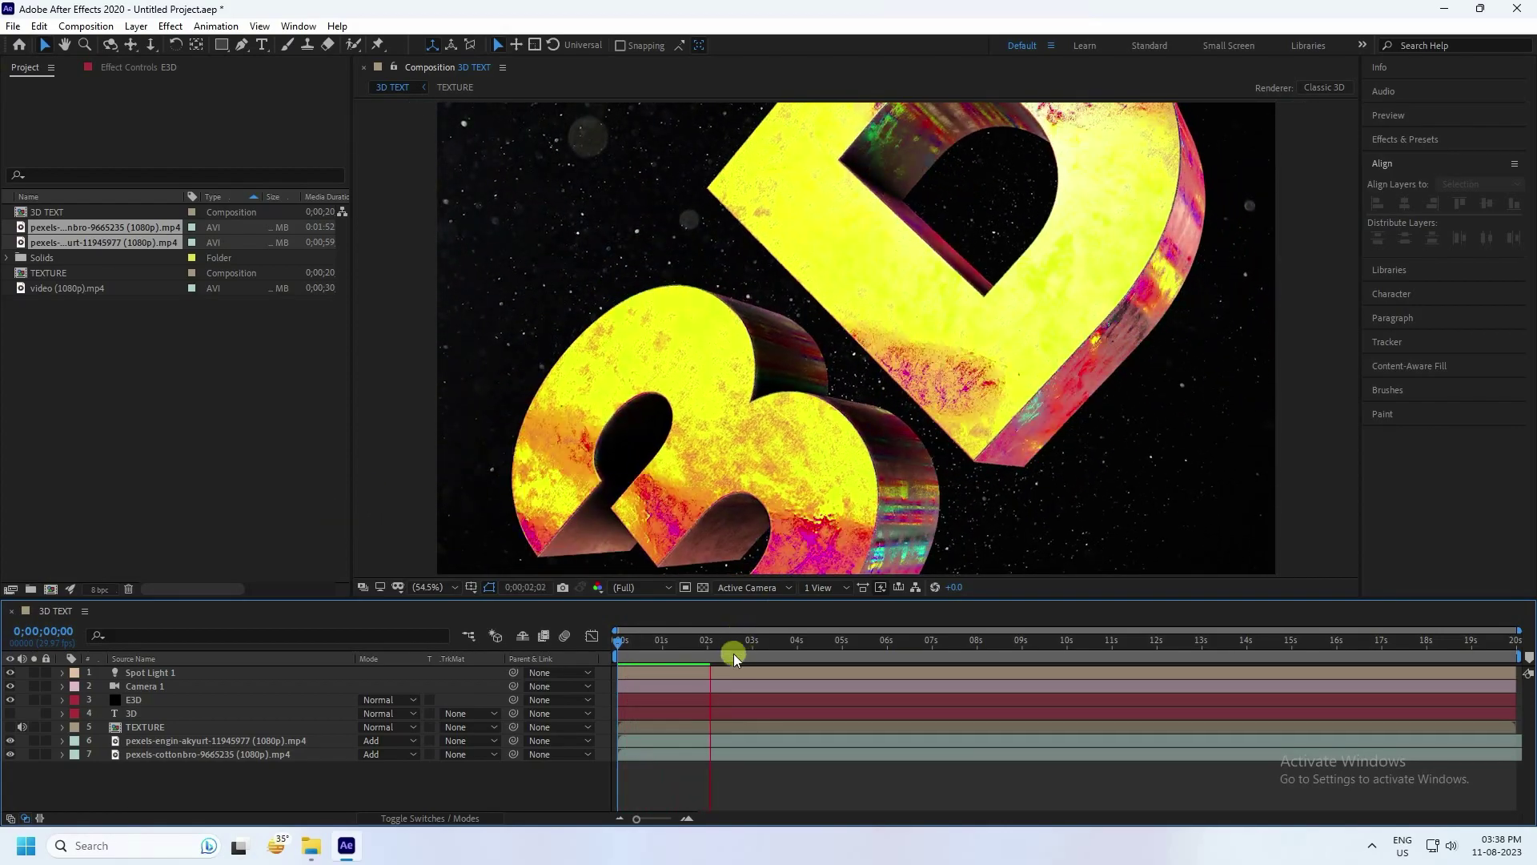
pyautogui.click(708, 645)
pyautogui.moveTo(700, 647); pyautogui.dragTo(154, 748)
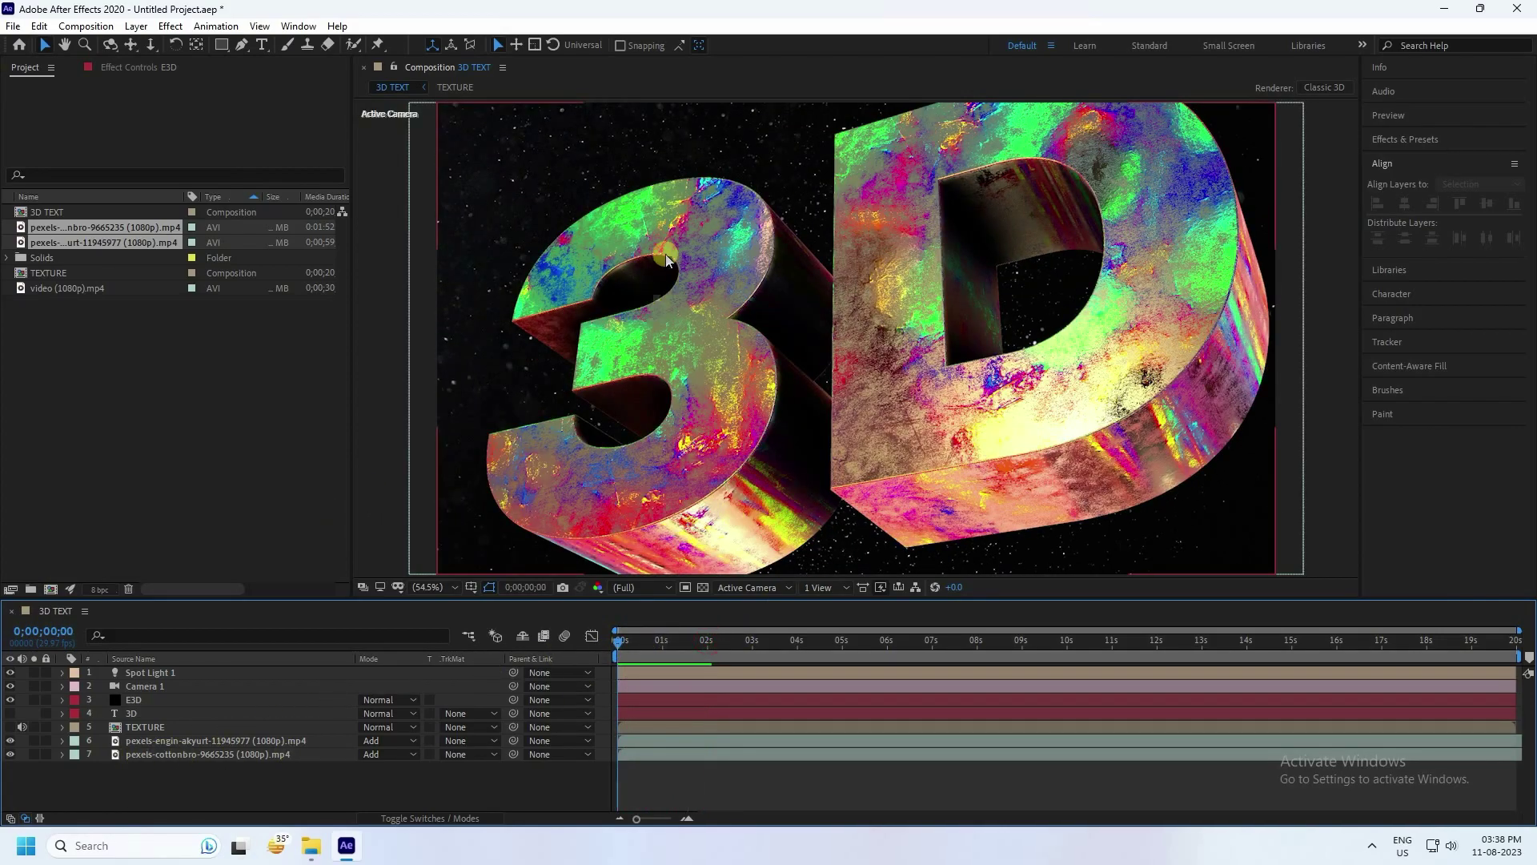